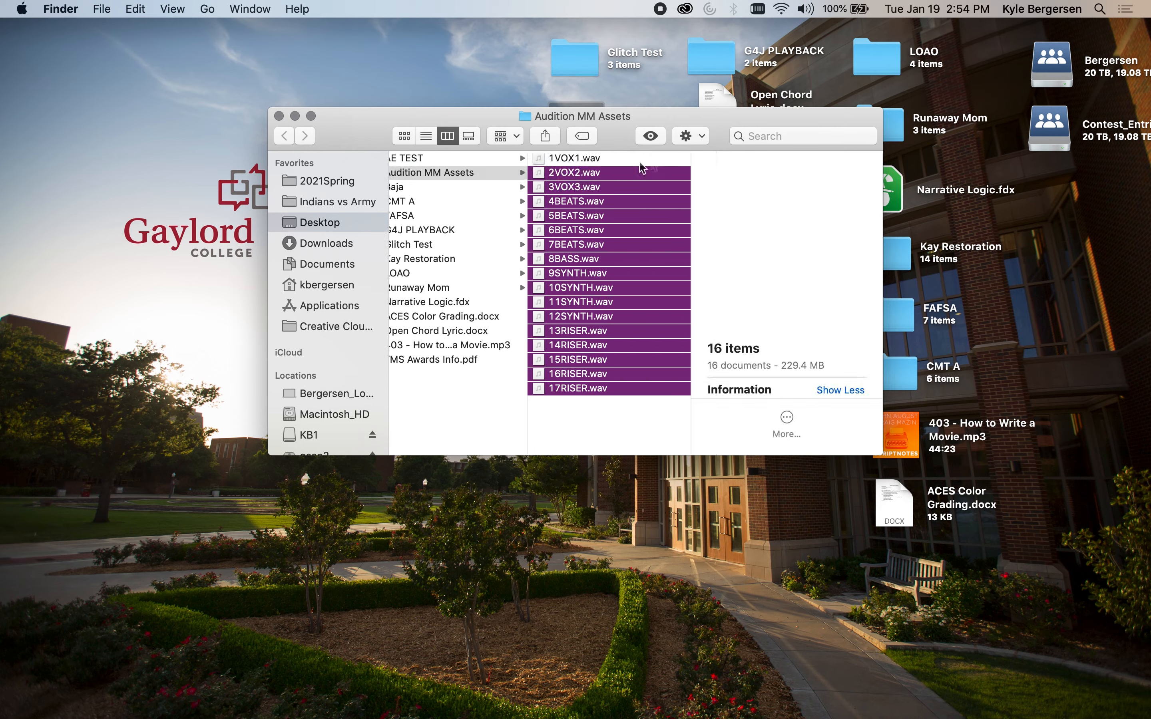
Group all seventeen WAV files, including 1VOX1.wav, into a new folder inside Audition MM Assets
super+click(578, 162)
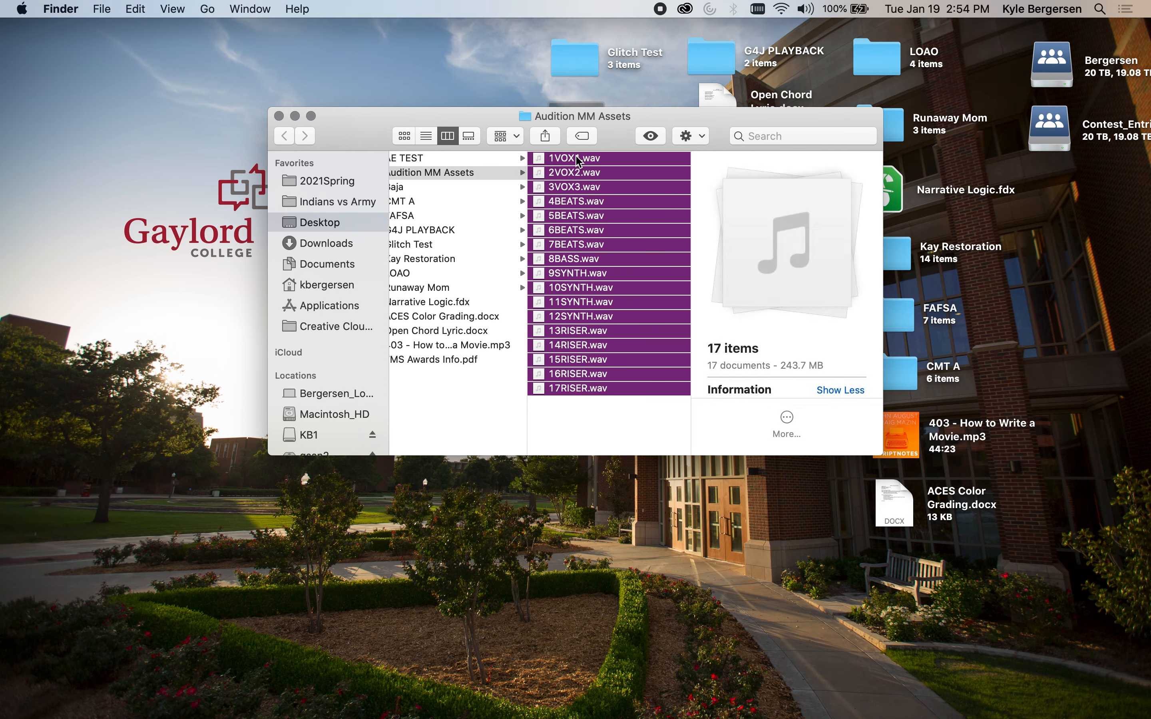
click(704, 137)
click(711, 157)
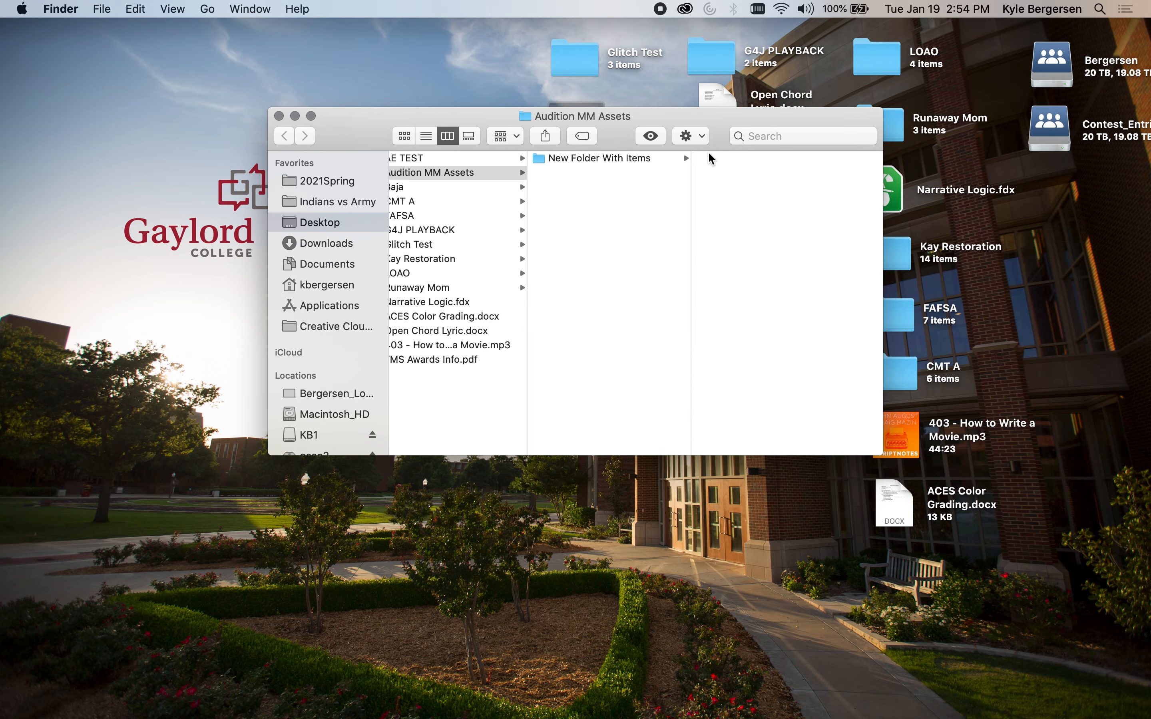
Rename the new folder holding the WAV files as AUDIO
click(625, 162)
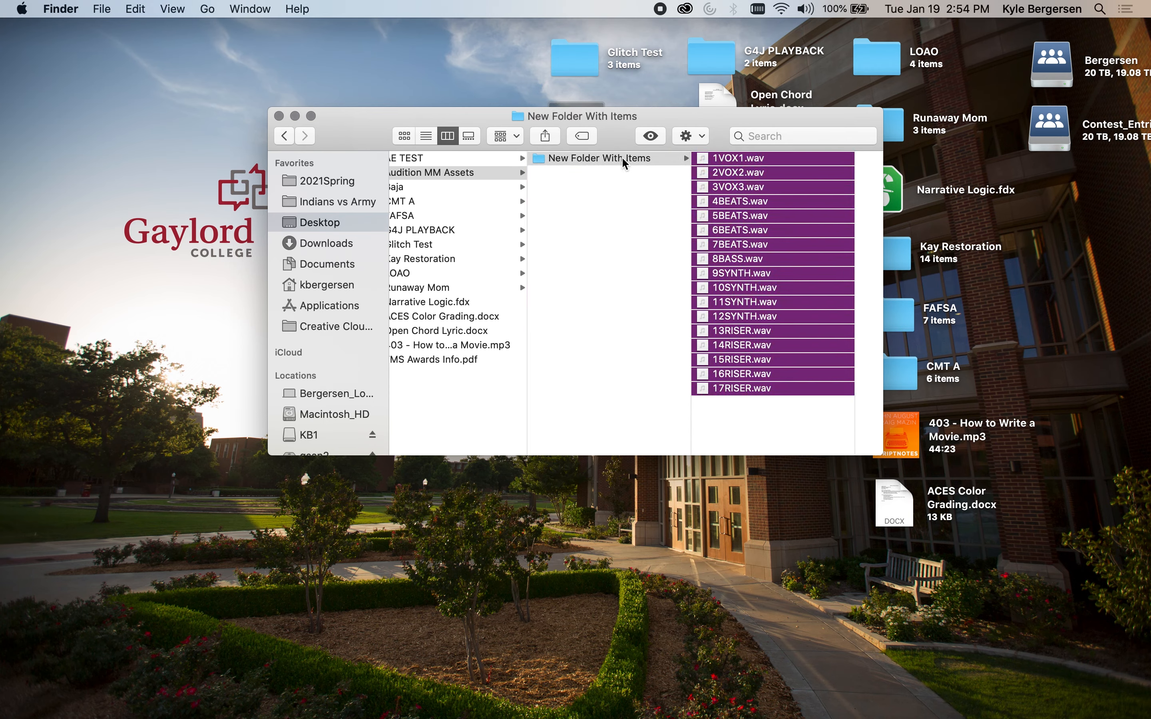
click(626, 162)
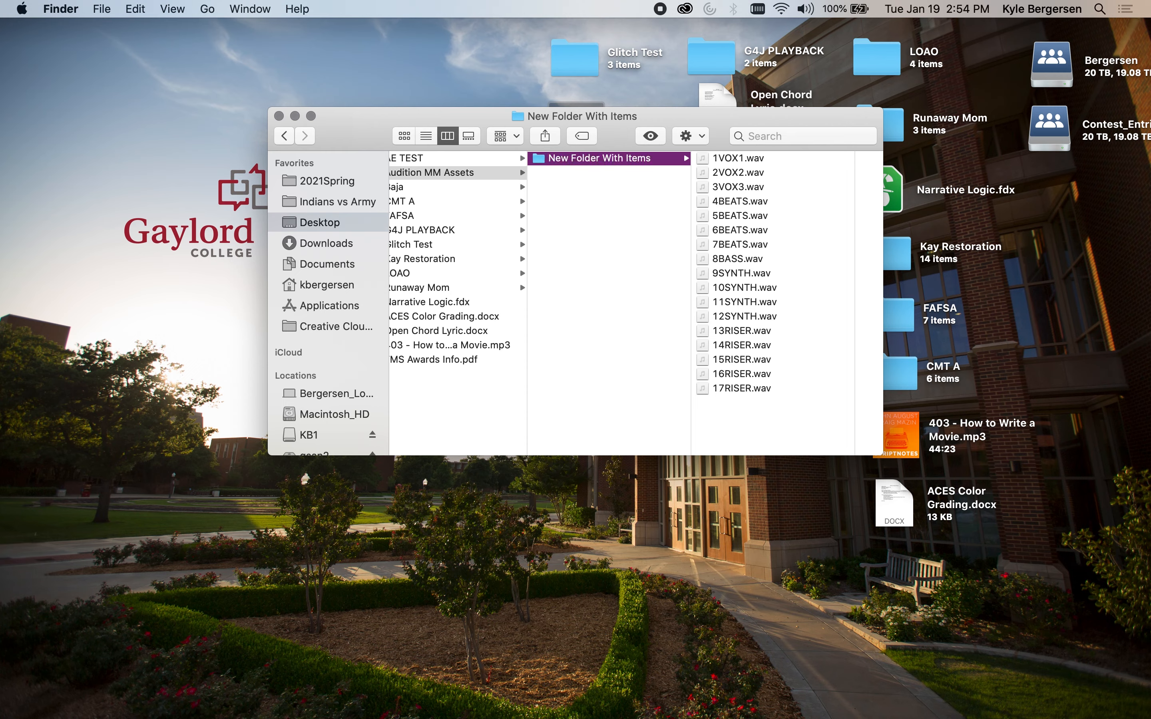
click(740, 273)
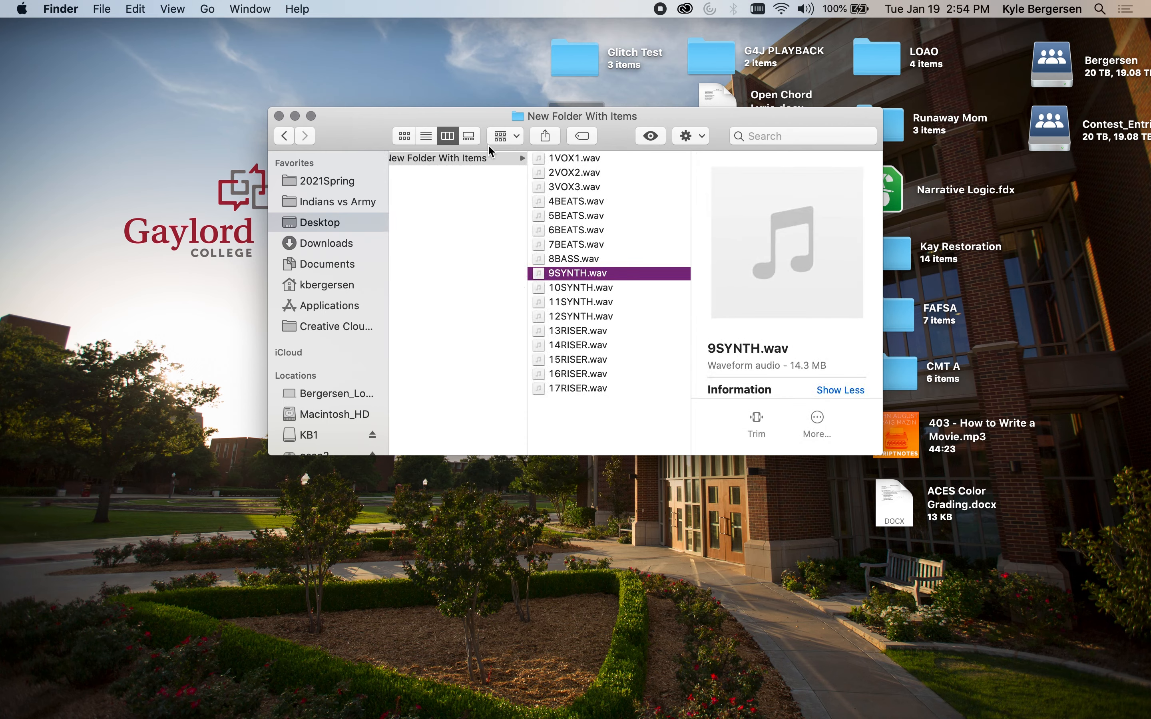
click(468, 157)
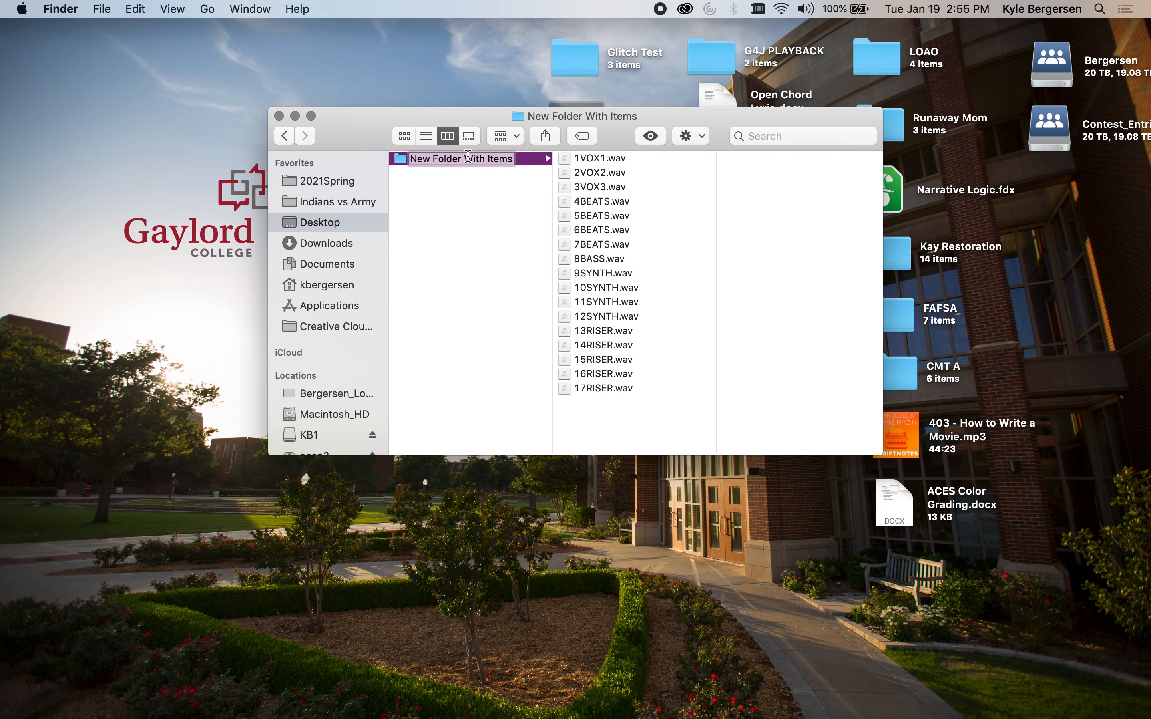
text(AUDIO)
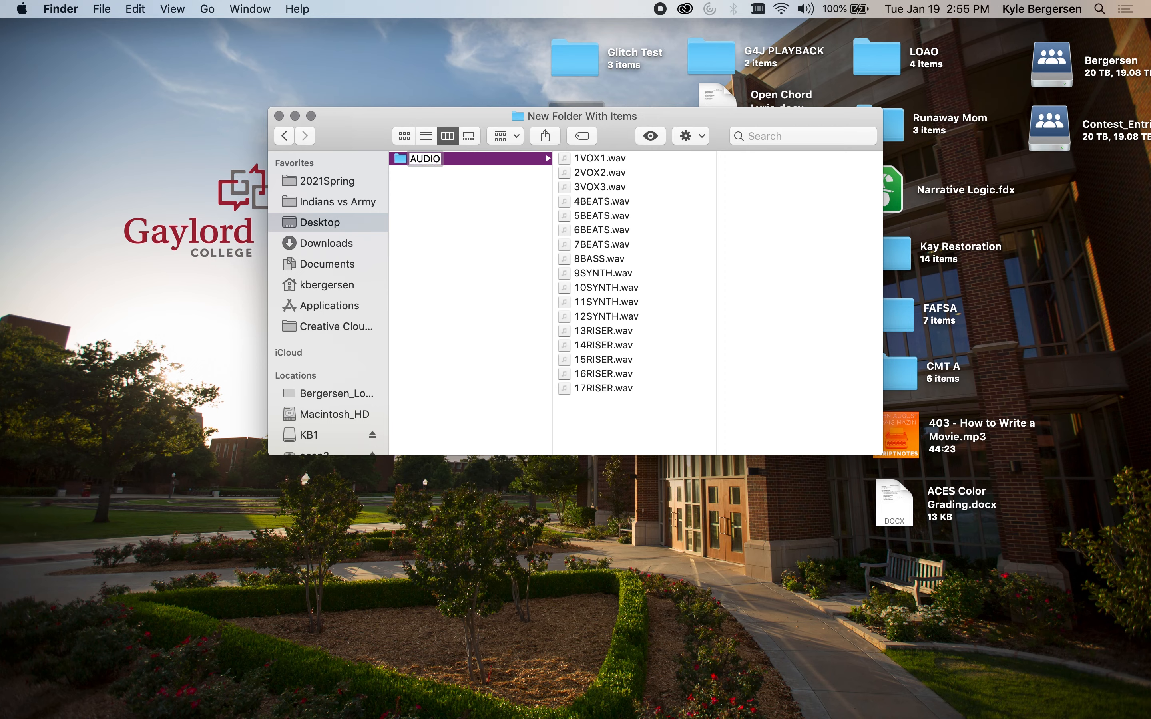
key(Return)
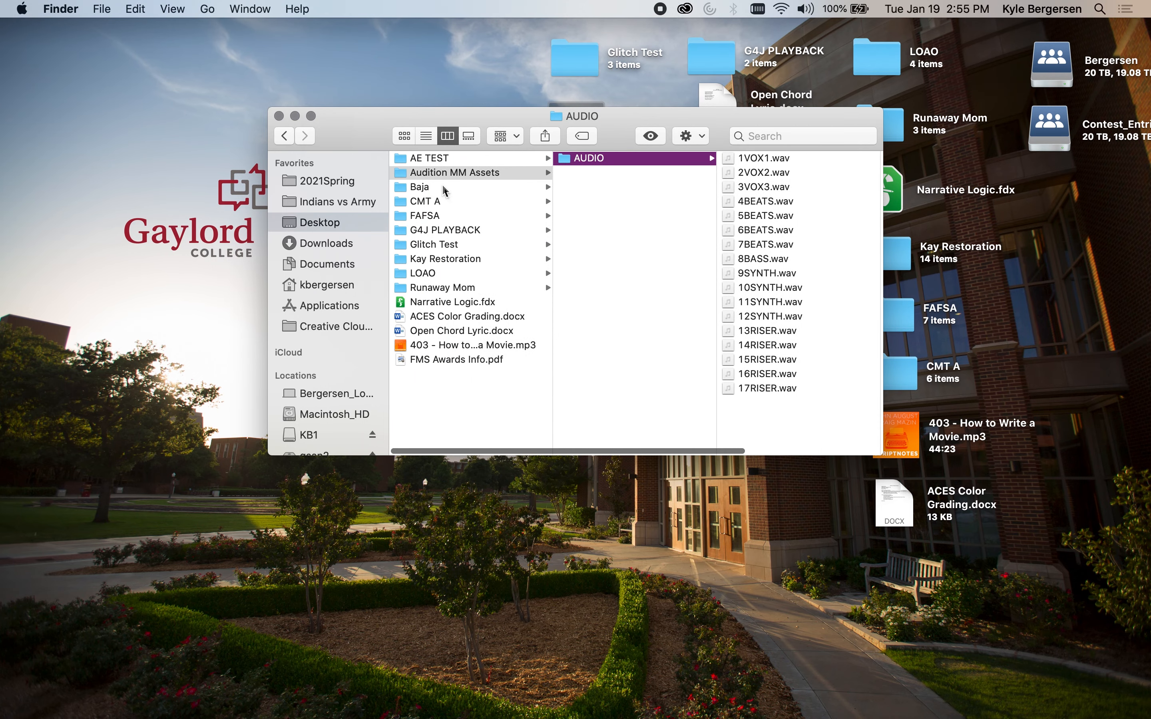
Rename the Audition MM Assets folder as Audition MM
click(419, 177)
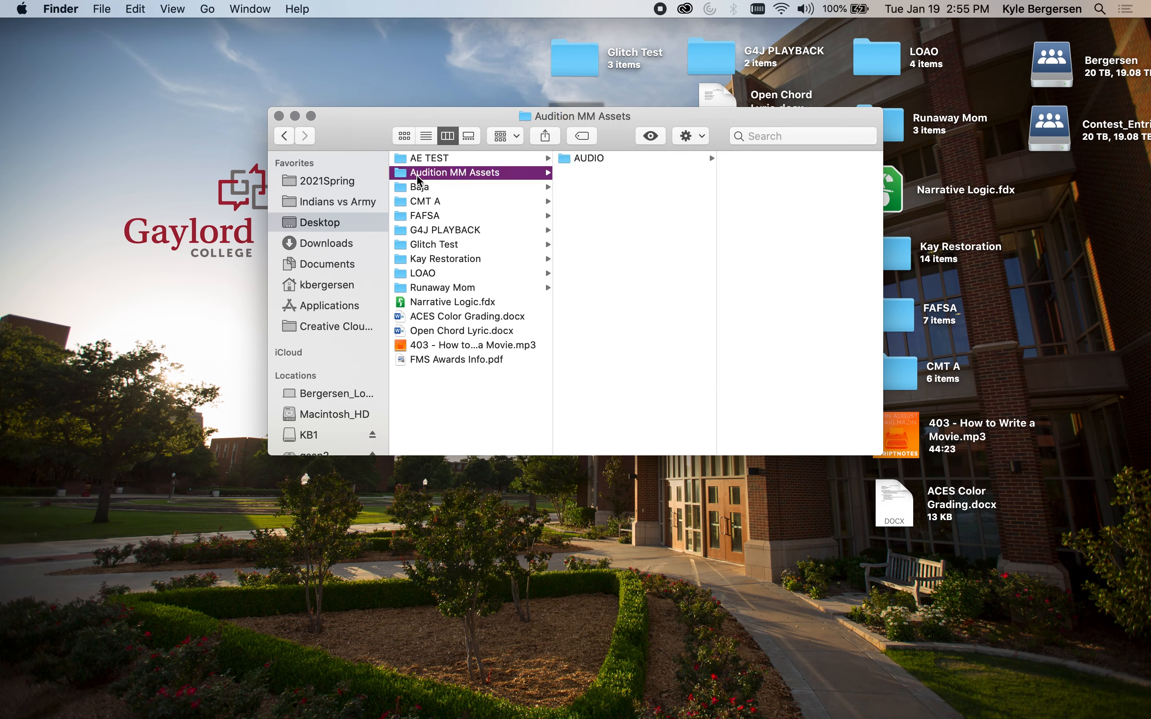
click(463, 171)
double_click(473, 174)
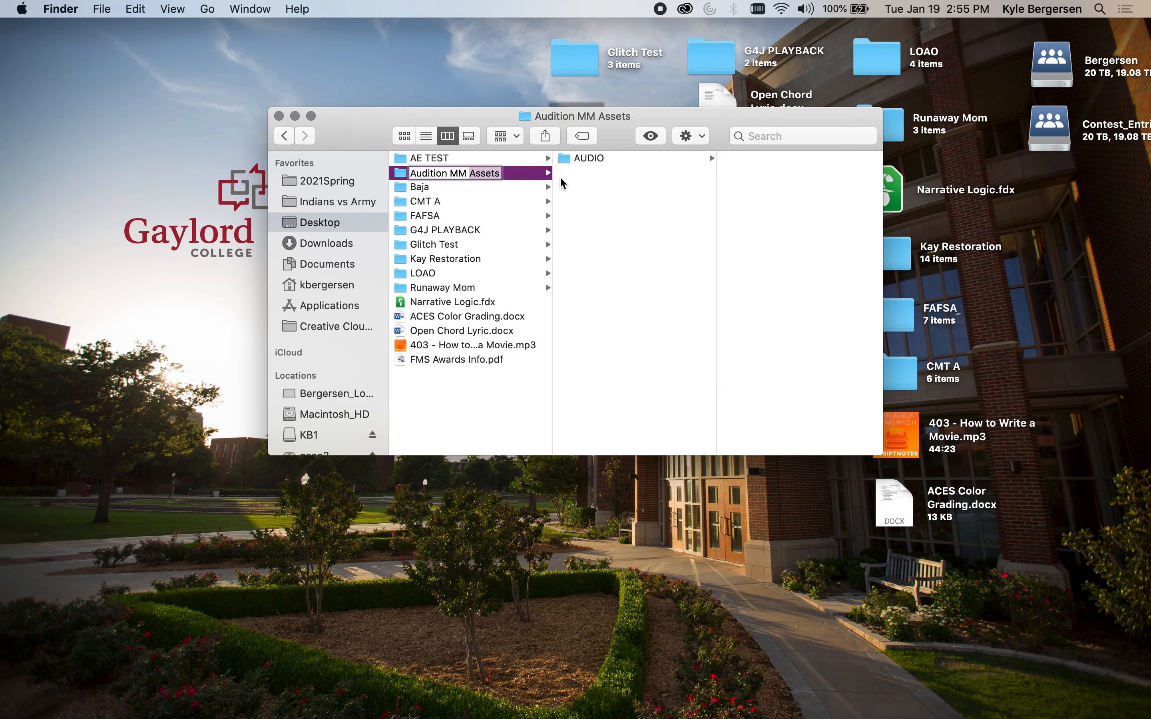
key(BackSpace)
key(Return)
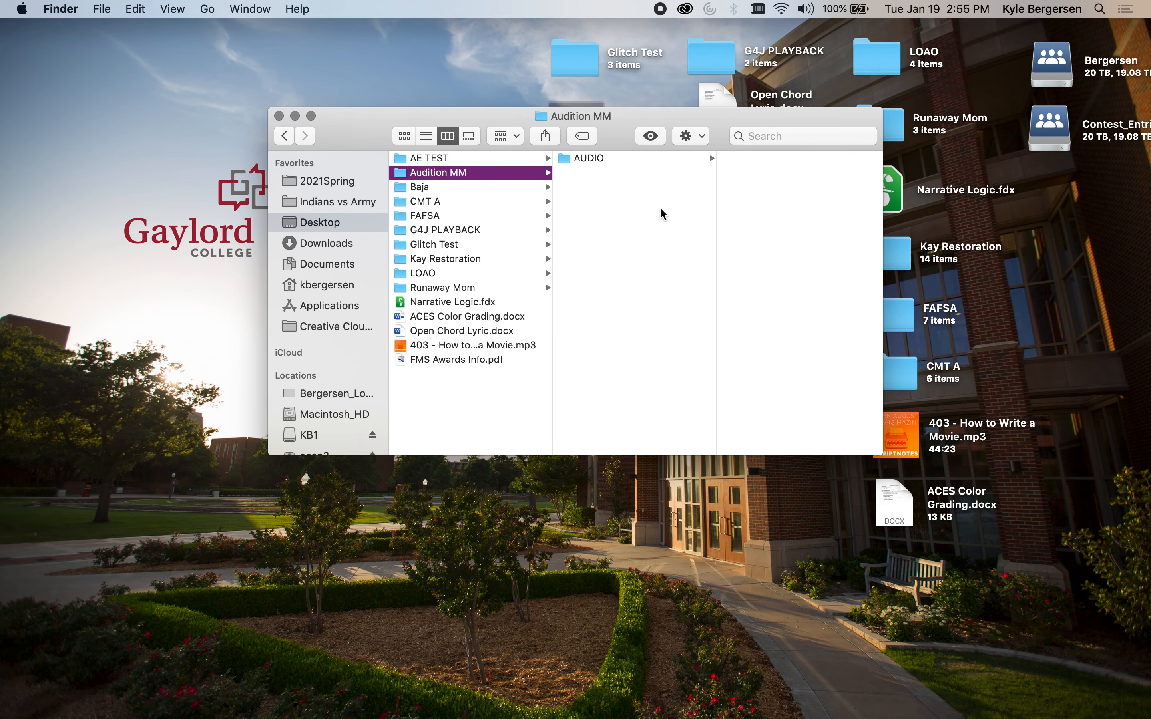
Switch to Adobe Audition and start a new multitrack session named "MMIXING YOUR NAME"
mouse_move(4, 209)
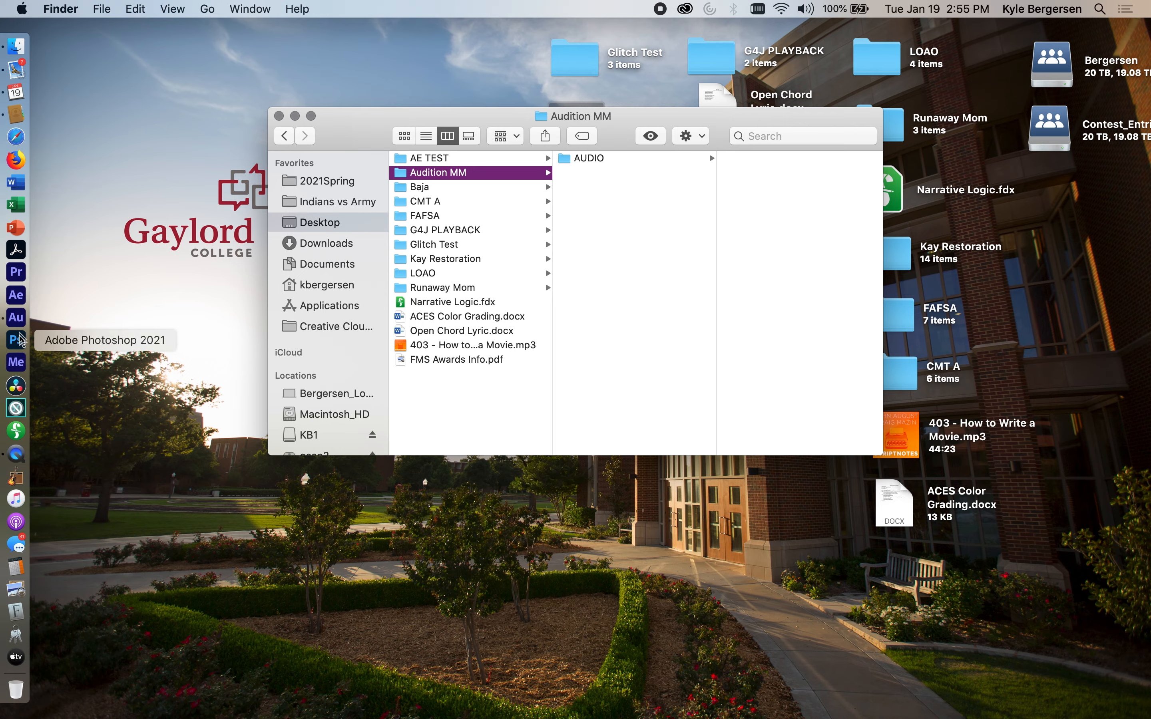
click(18, 322)
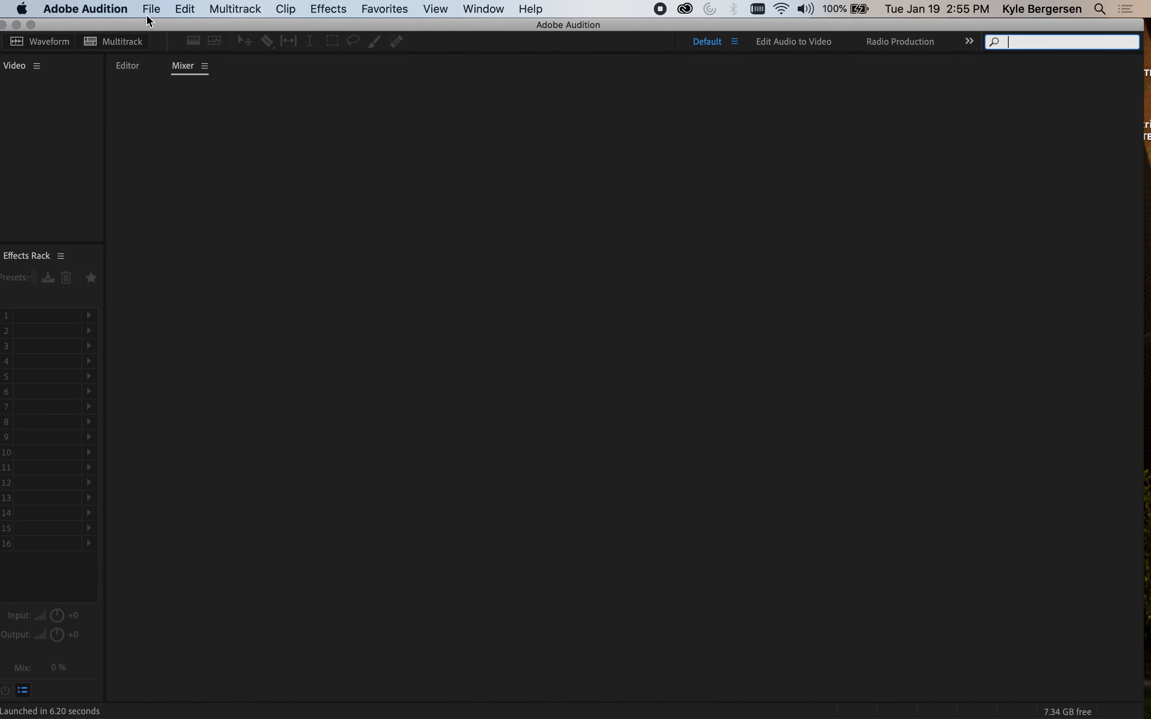
click(150, 11)
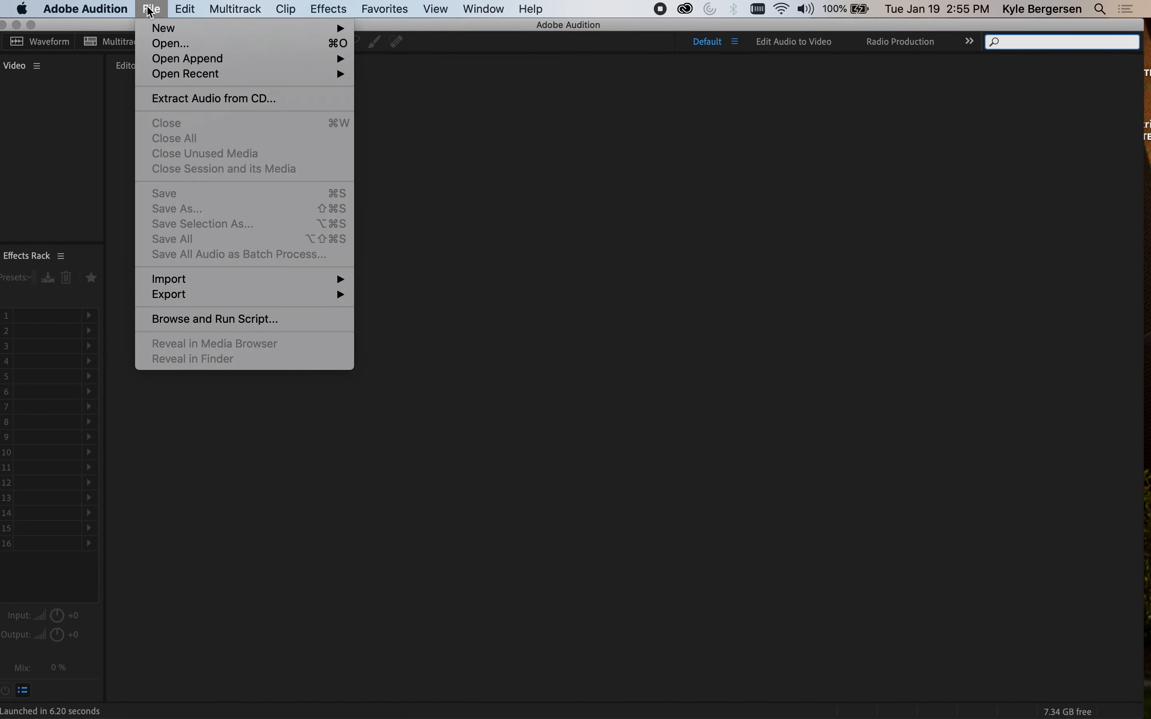
mouse_move(159, 29)
click(412, 31)
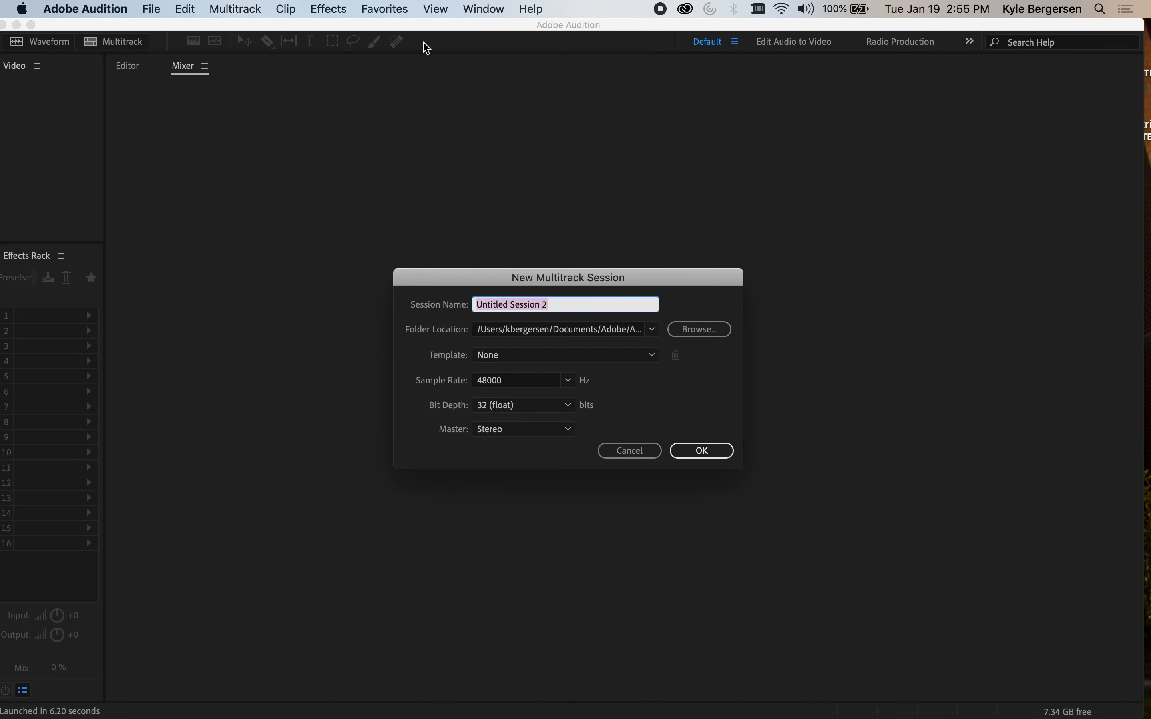
text(MMIXIN)
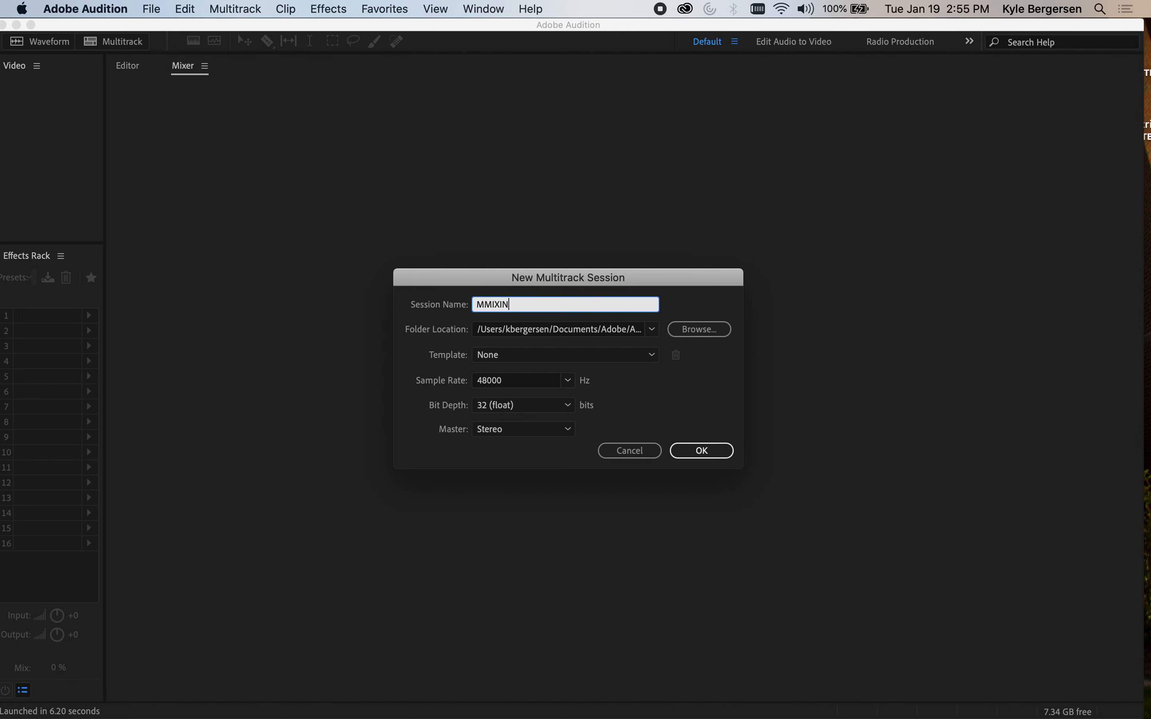
text(G YOUR NAME)
Set the session's folder location to Audition MM on the Desktop and create the session
click(713, 334)
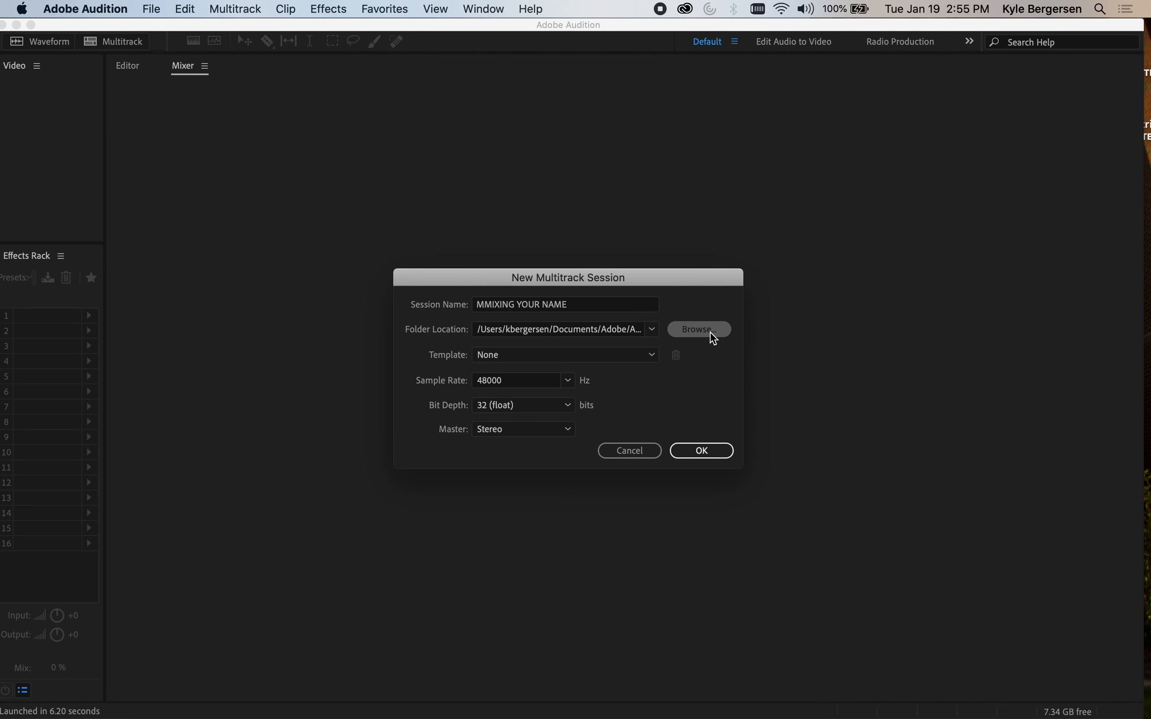
click(713, 334)
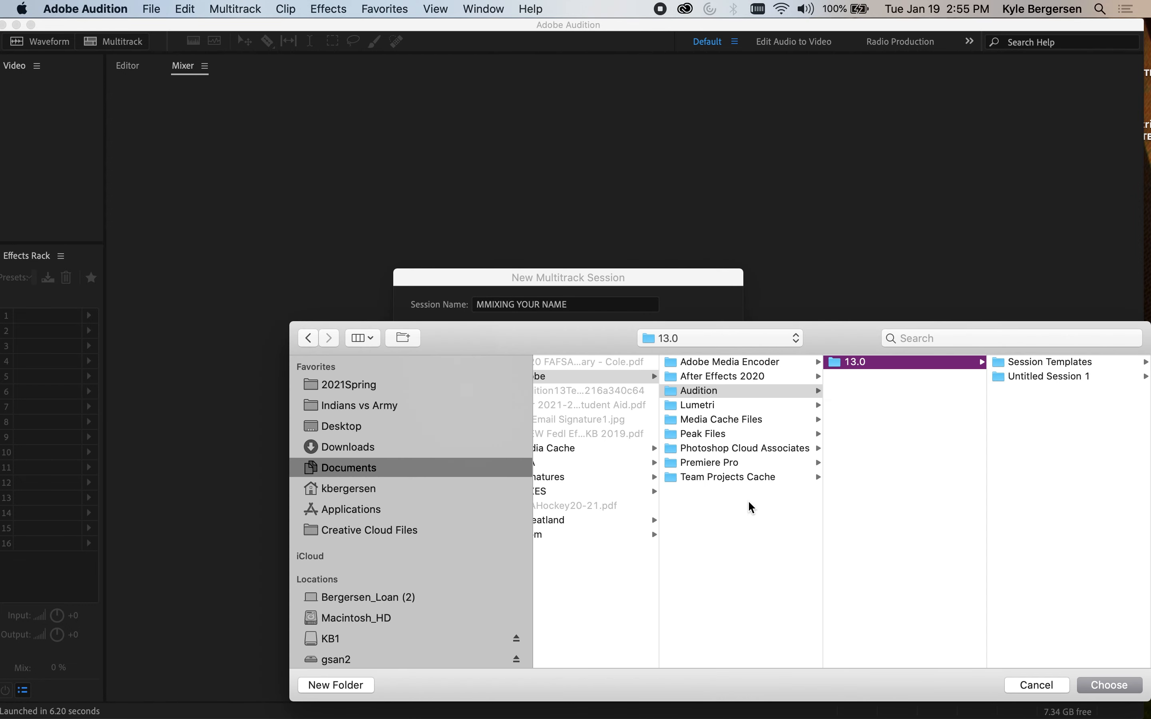
scroll(748, 500, left, 2)
click(340, 424)
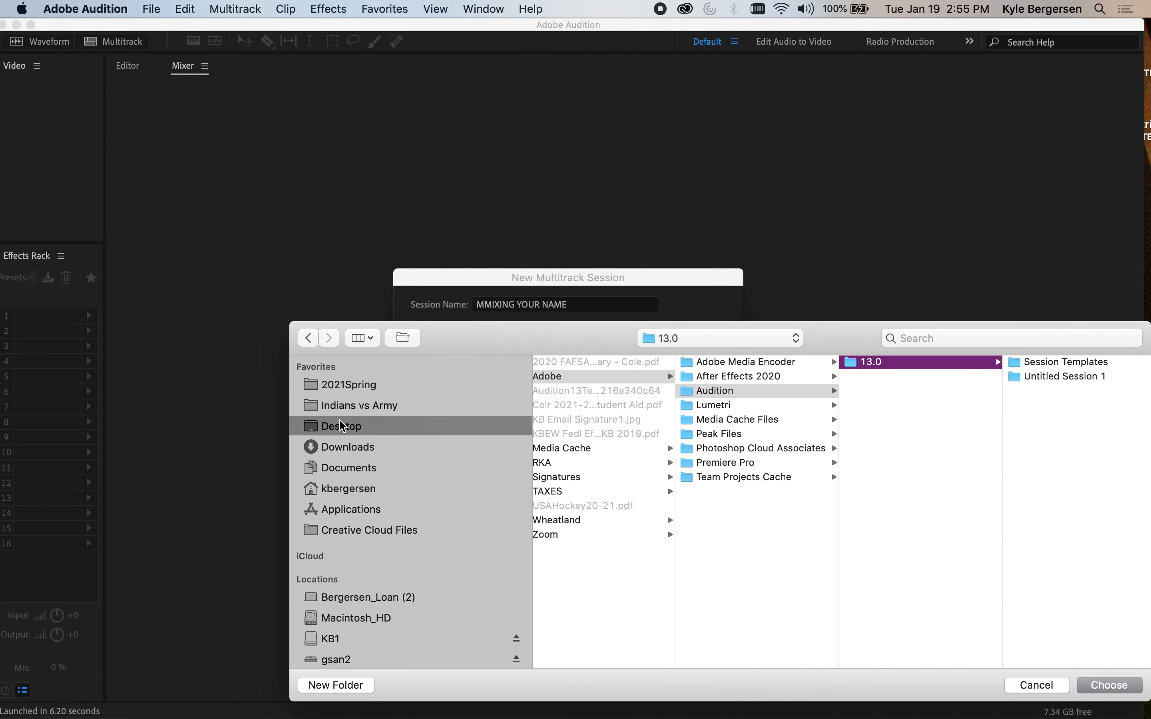
click(577, 405)
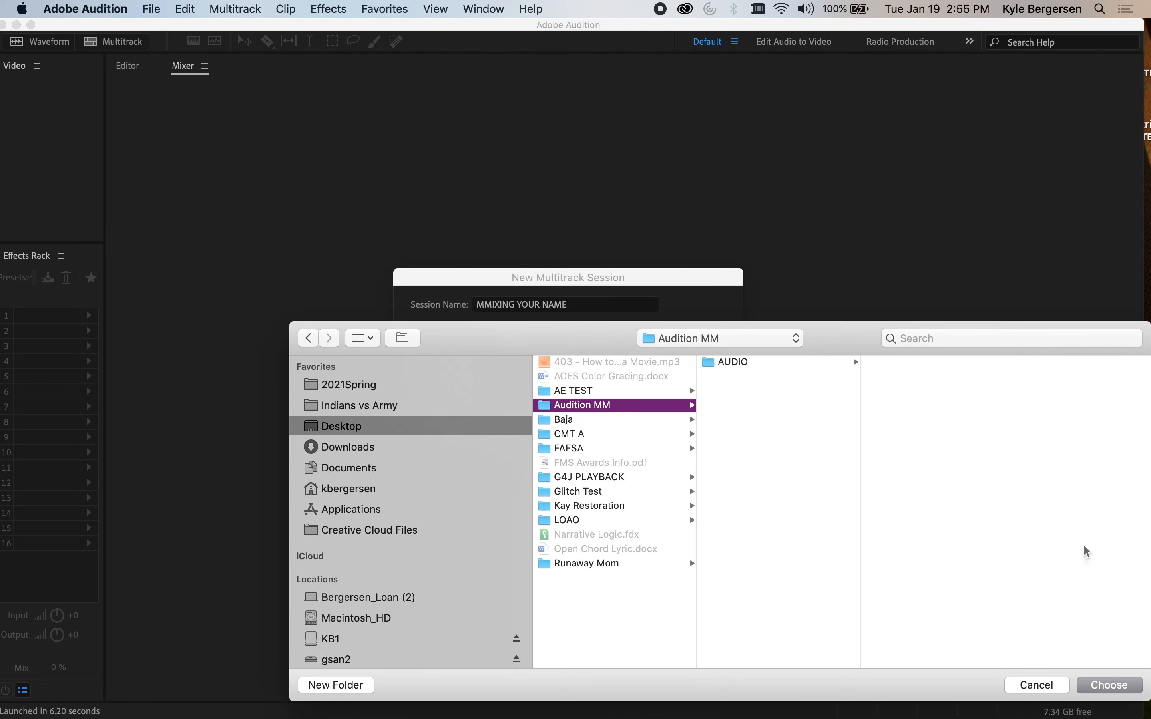
click(1101, 685)
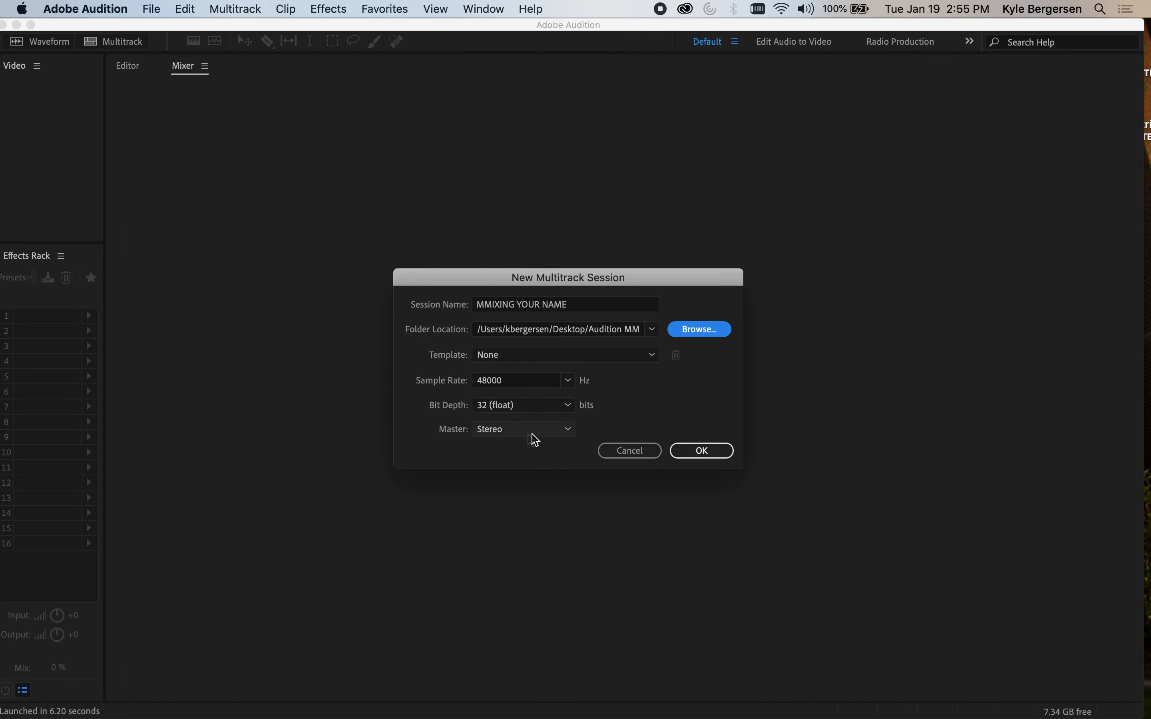
click(699, 453)
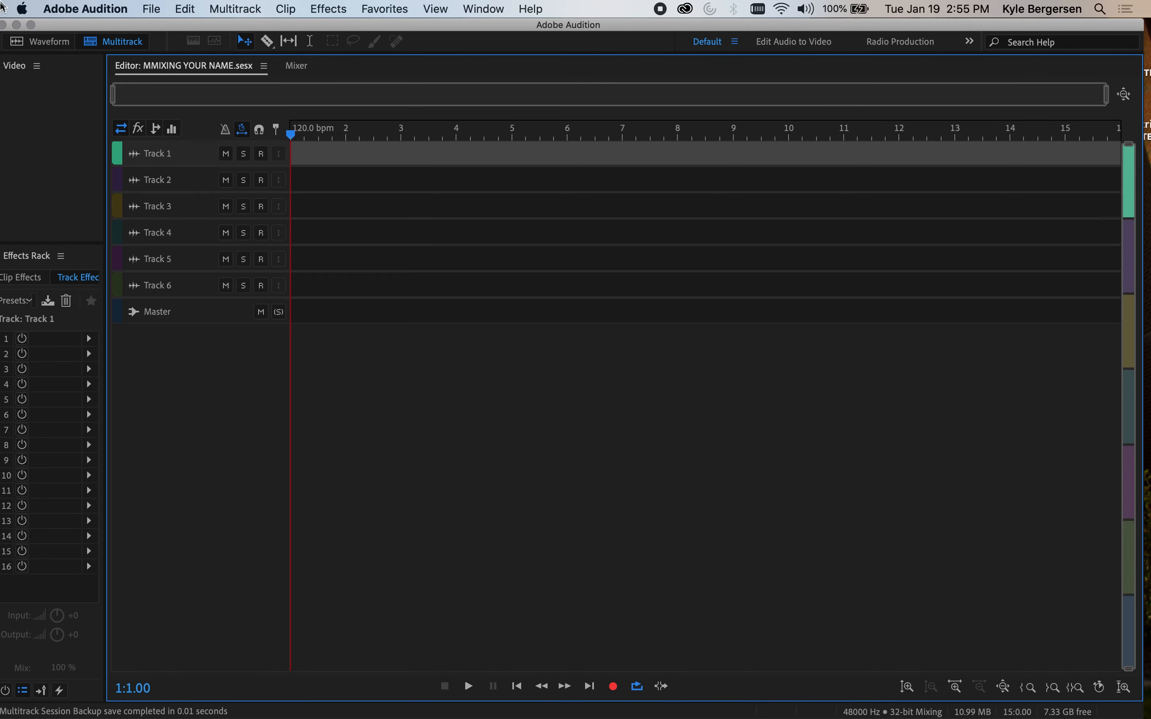
Import all seventeen WAV files from the Finder's AUDIO folder onto separate tracks at the session start, beginning with Track 1
click(5, 50)
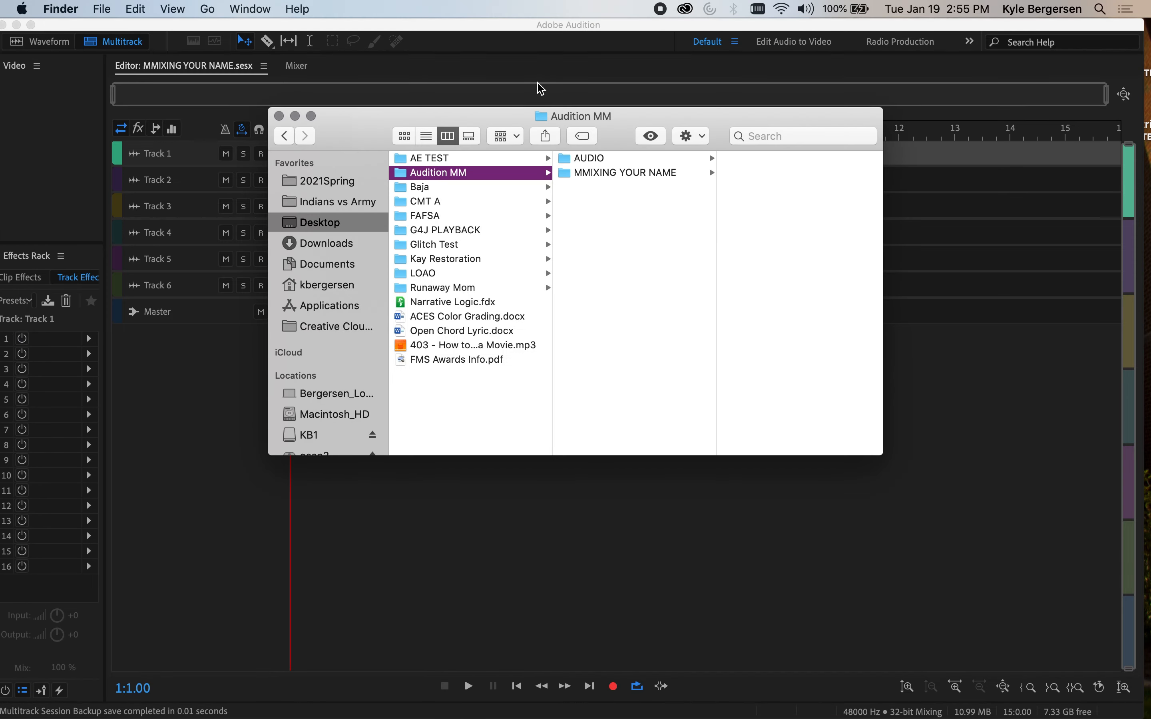
click(587, 162)
click(757, 163)
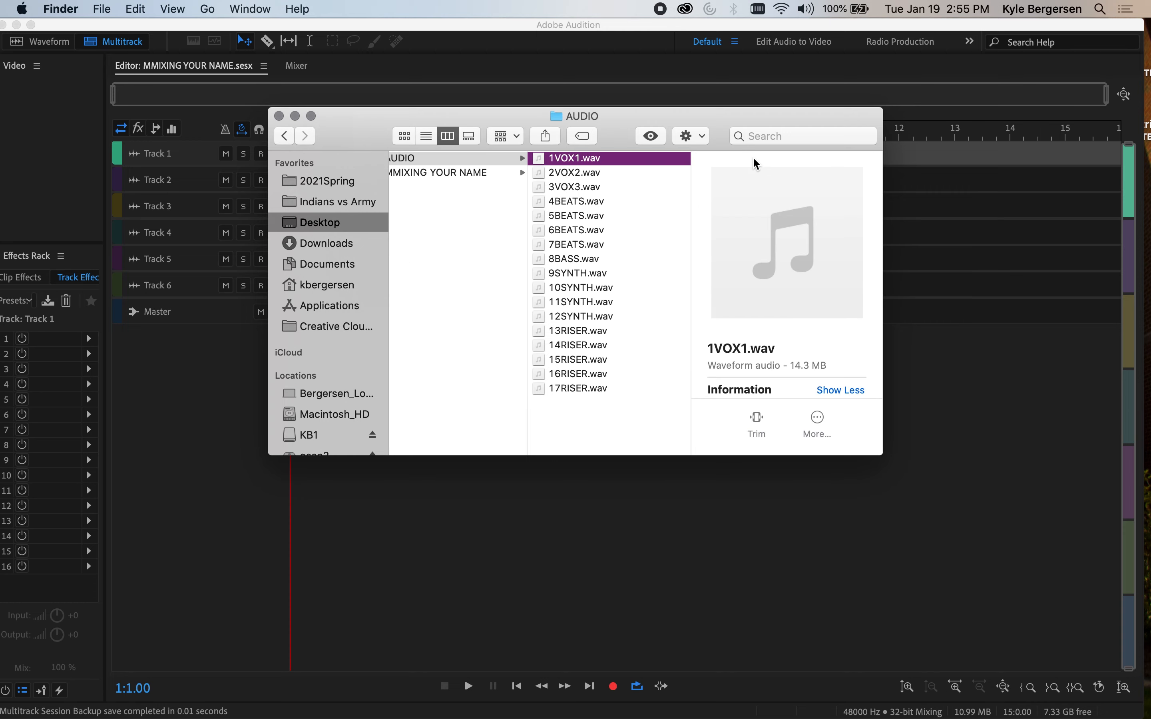
shift+click(542, 389)
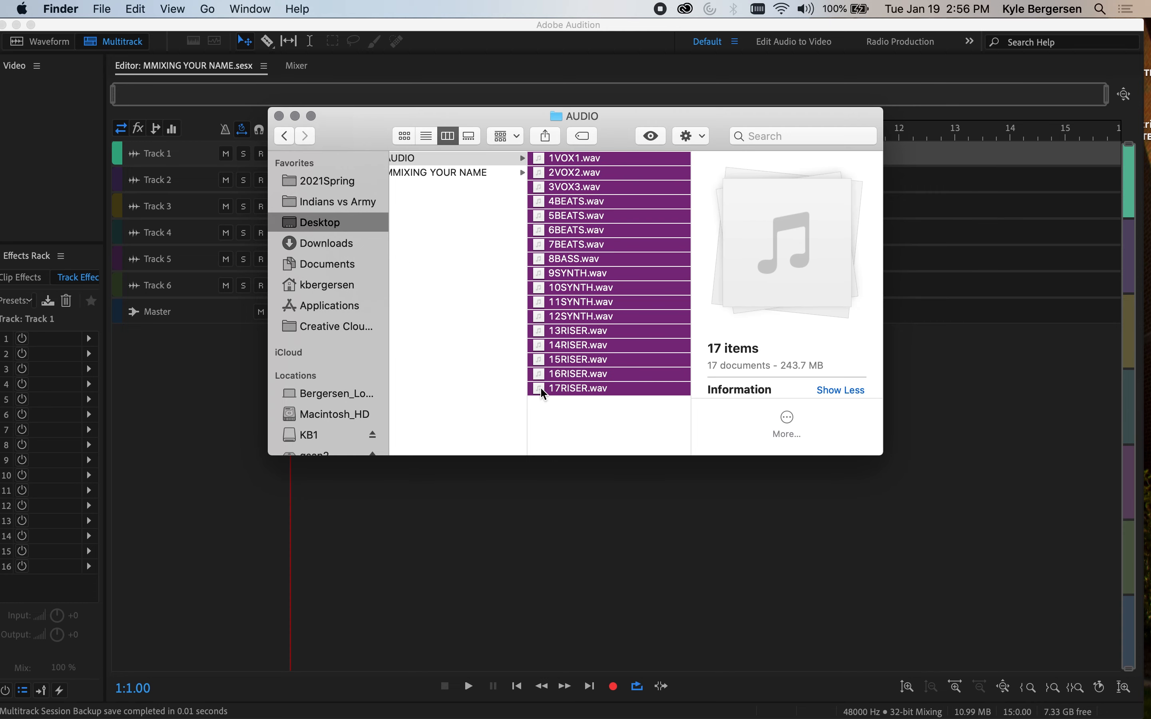
drag(526, 118, 819, 424)
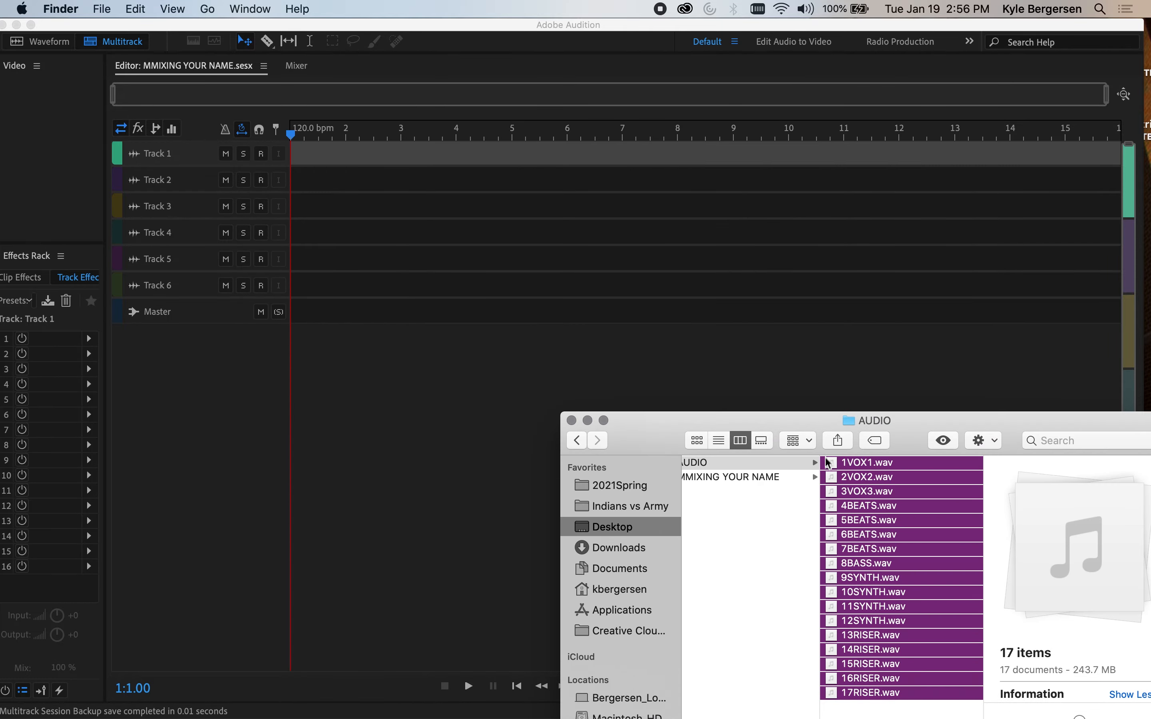
drag(830, 468, 284, 151)
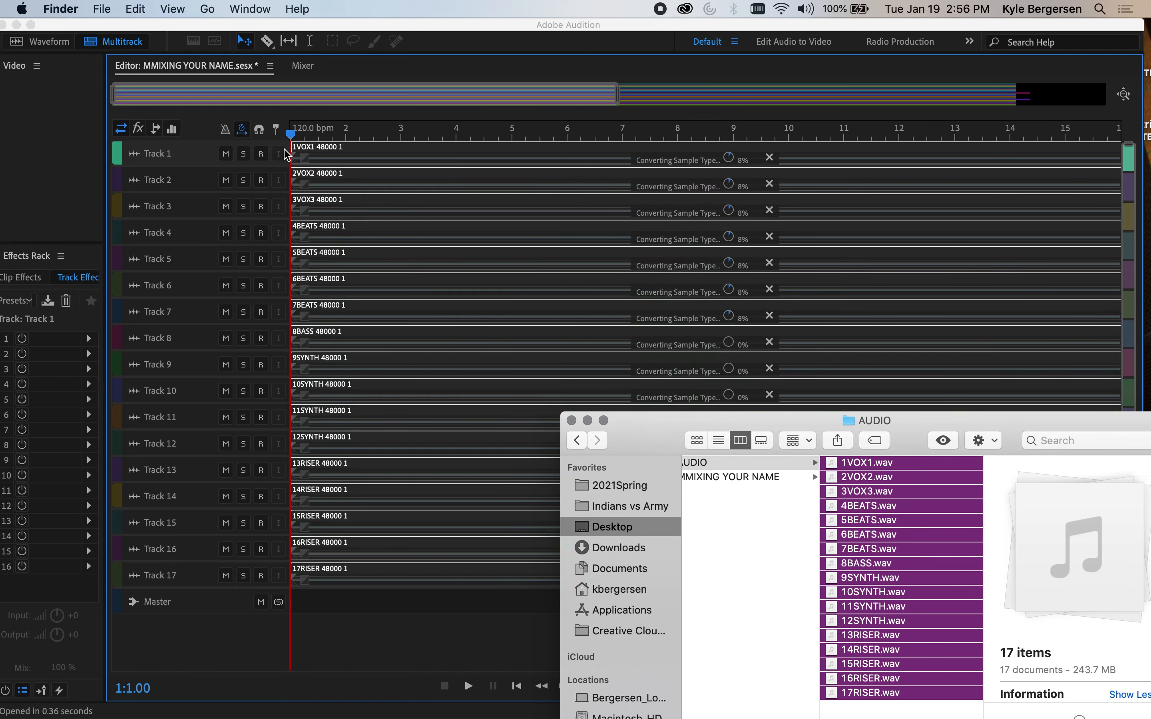
click(572, 420)
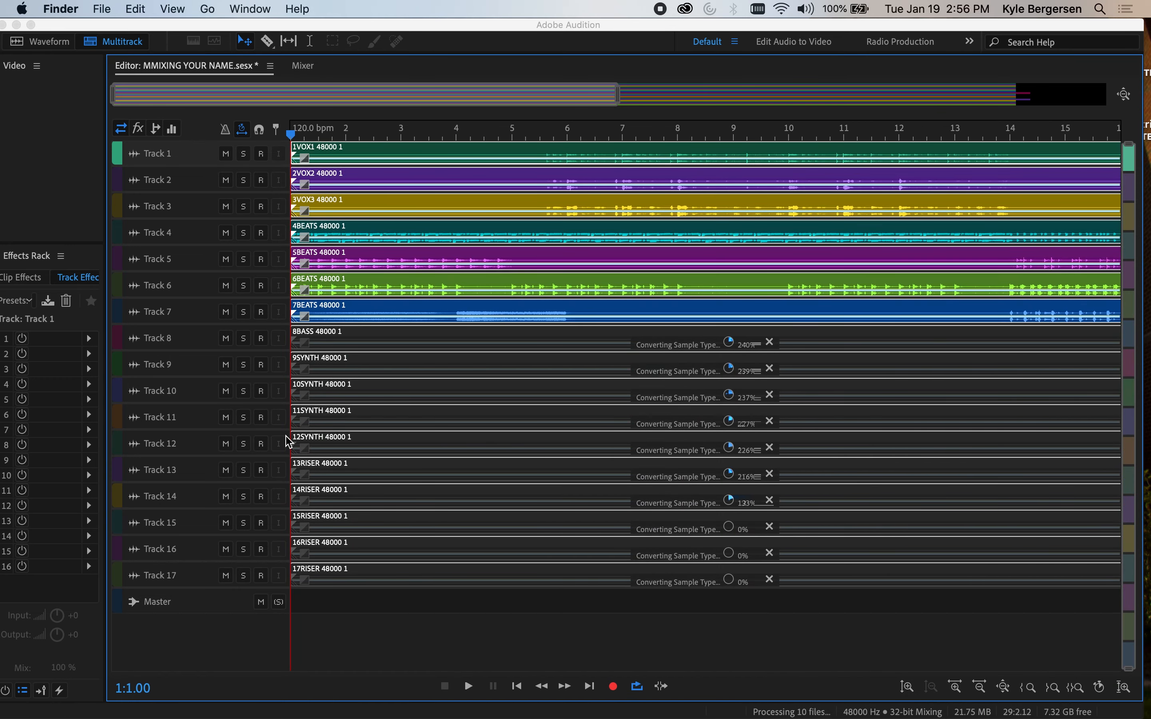
Rename Tracks 1, 2 and 3 as VOX1, VOX2 and VOX3
scroll(247, 328, up, 10)
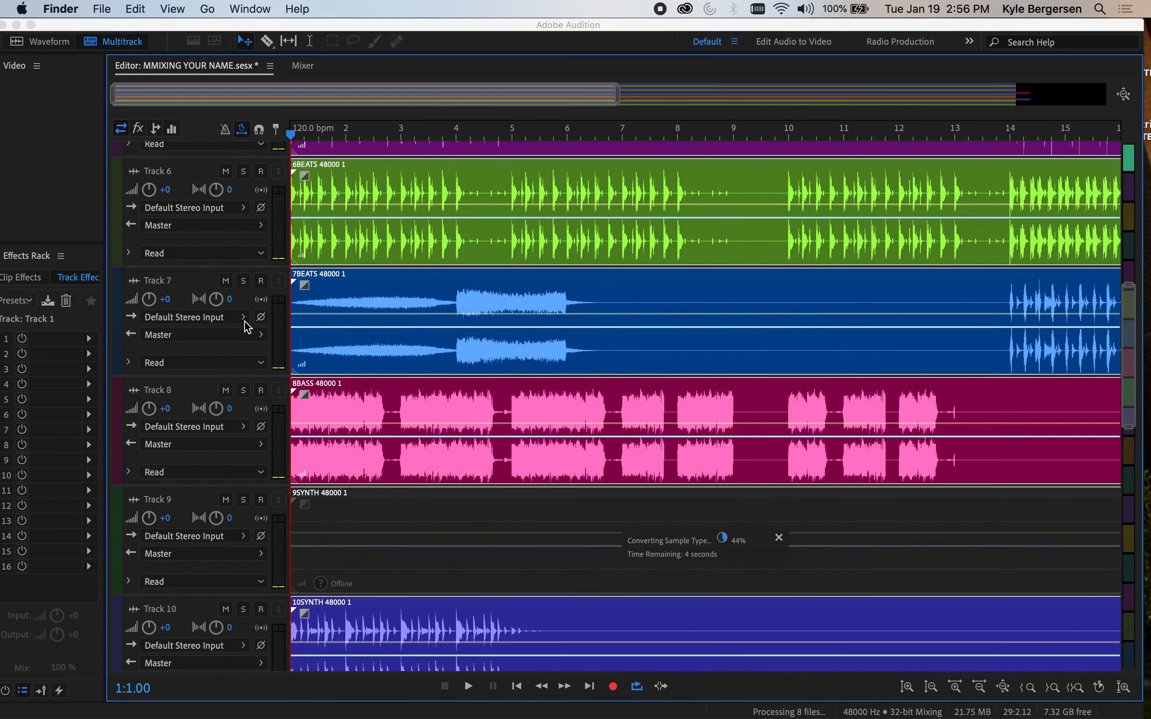
scroll(248, 327, down, 4)
click(618, 101)
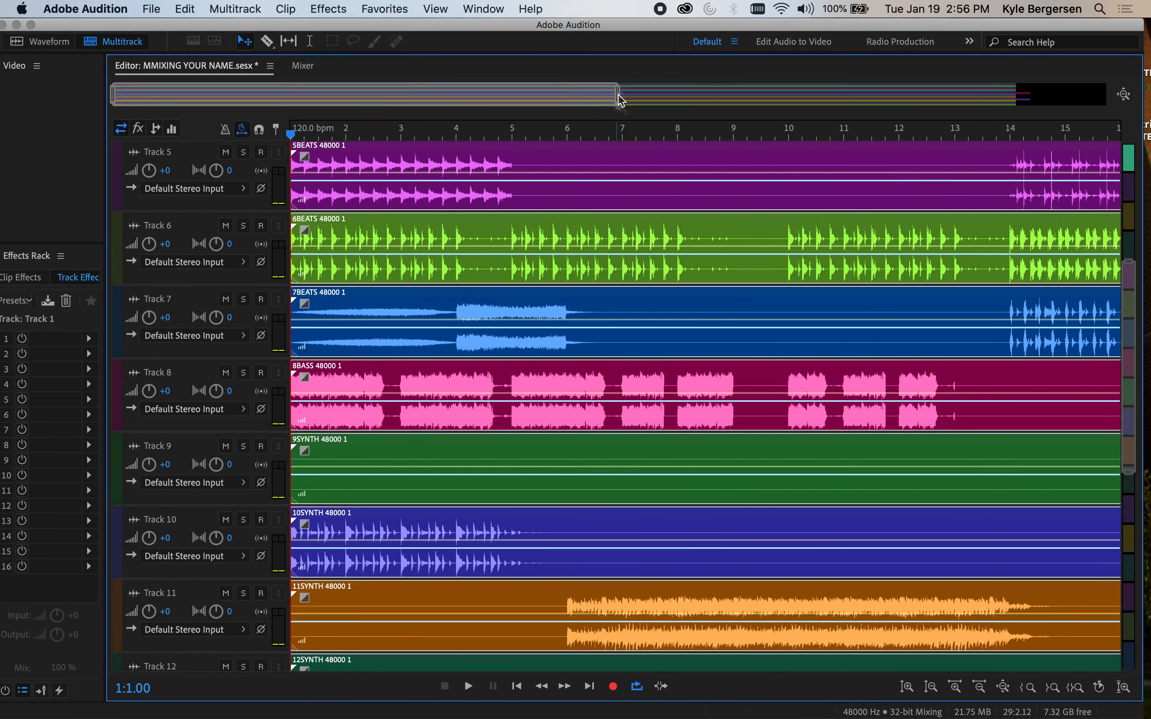
drag(618, 99, 1106, 99)
scroll(619, 333, up, 10)
click(158, 155)
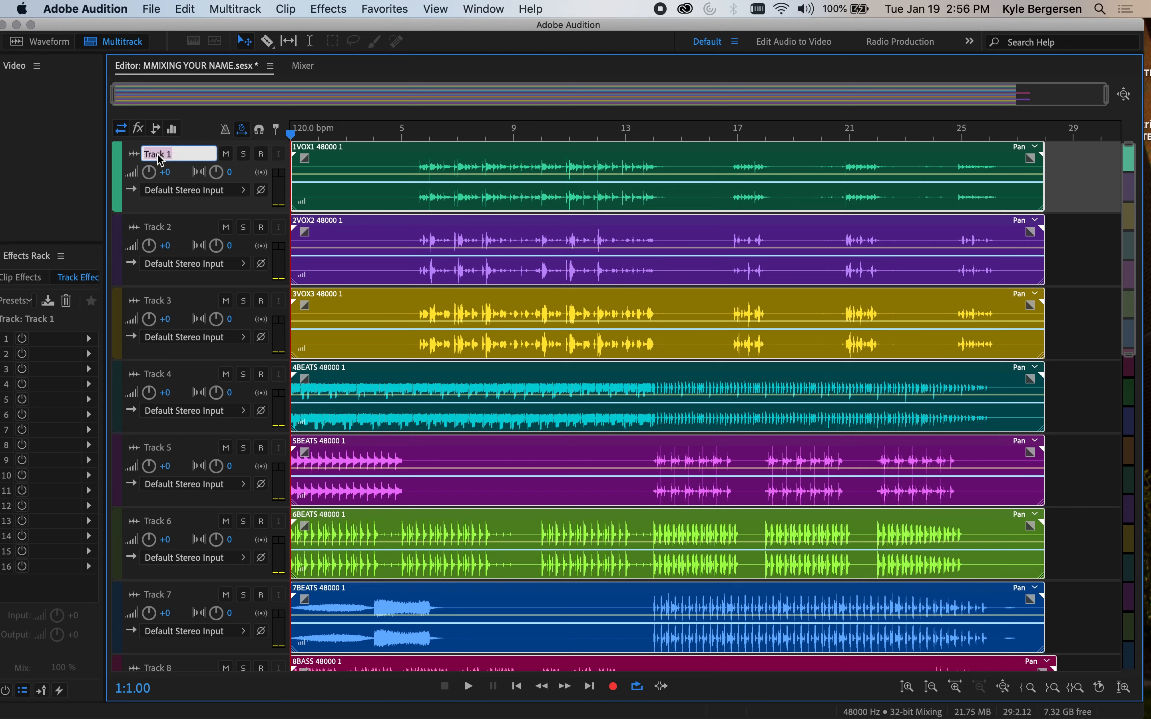
text(VOX1)
click(157, 230)
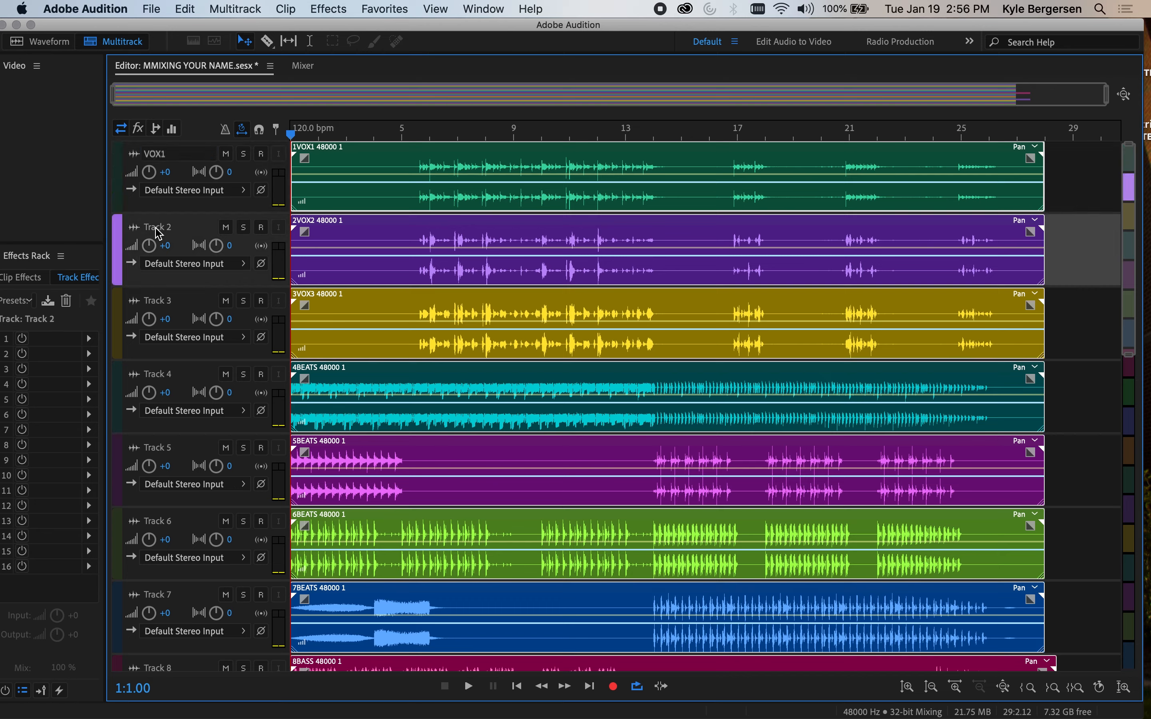
text(vox)
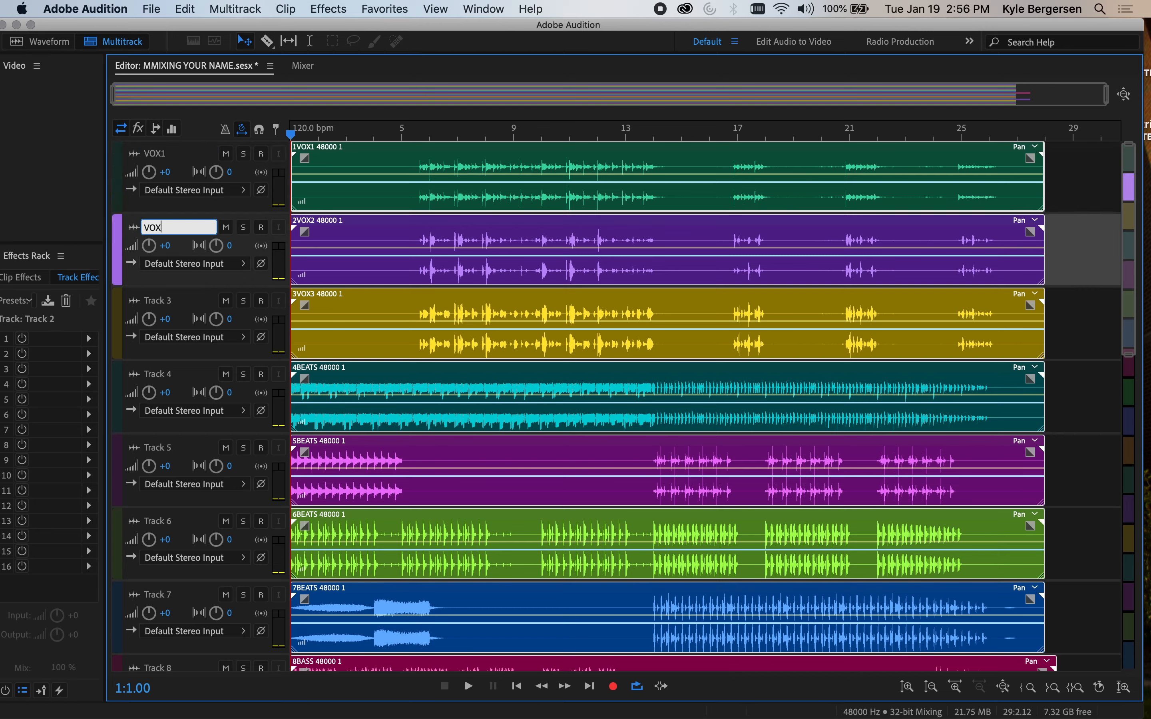
click(162, 302)
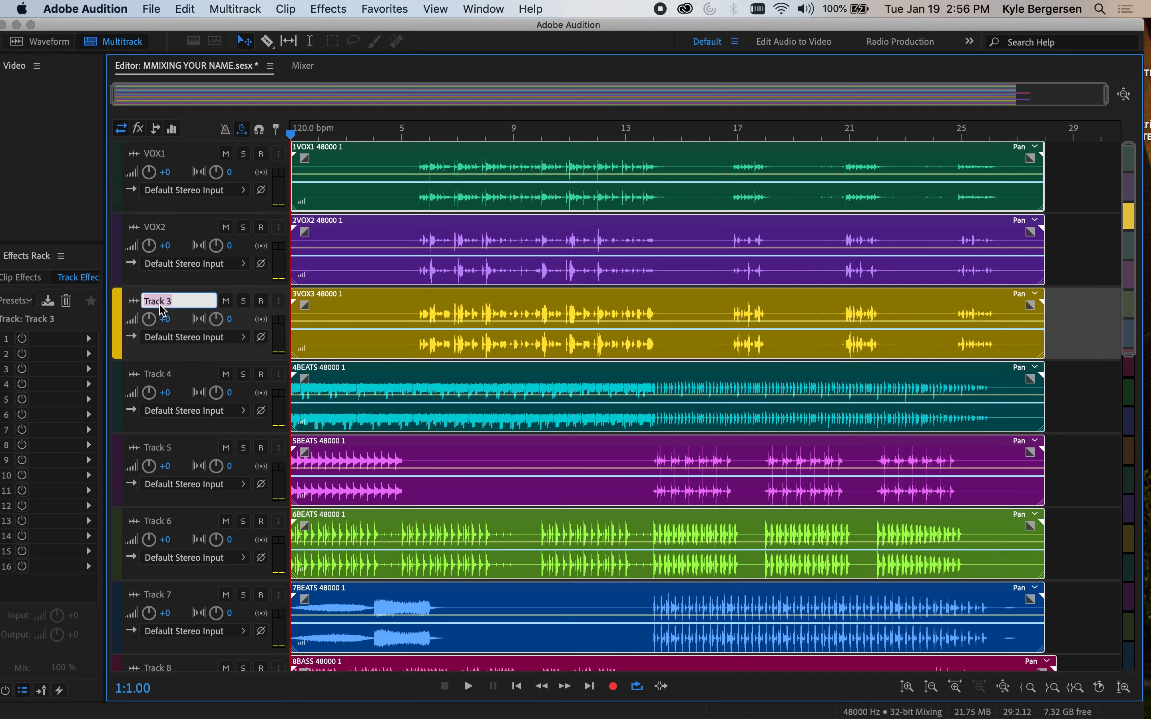
text(VOX3)
Rename Tracks 4, 5, 6 and 7 as BEAT1, BEAT2, BEAT3 and BEAT4
click(157, 375)
text(BEAT1)
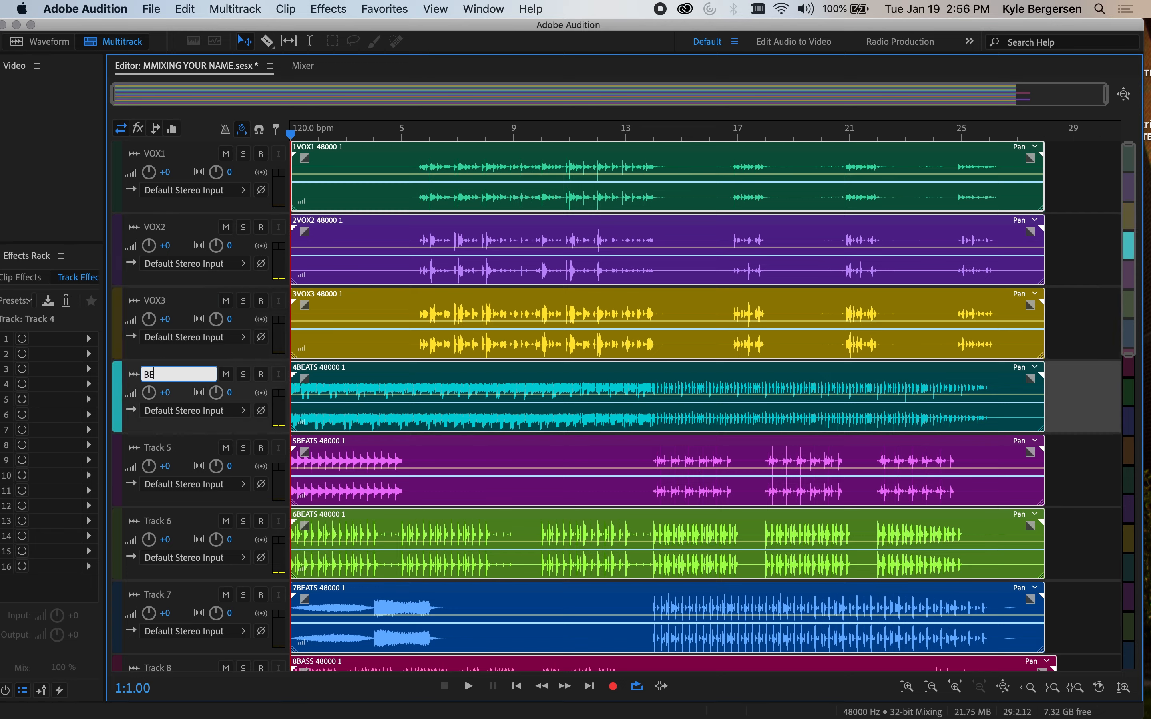
click(167, 451)
text(BEAT2)
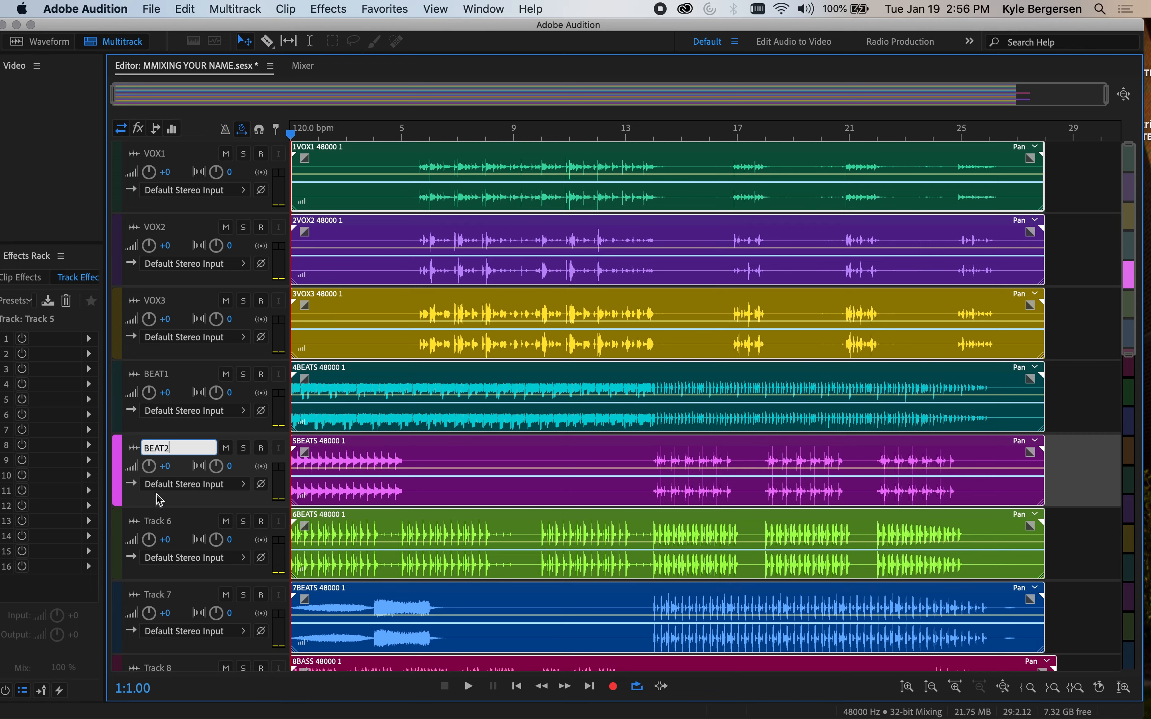
click(157, 521)
text(BEAT3)
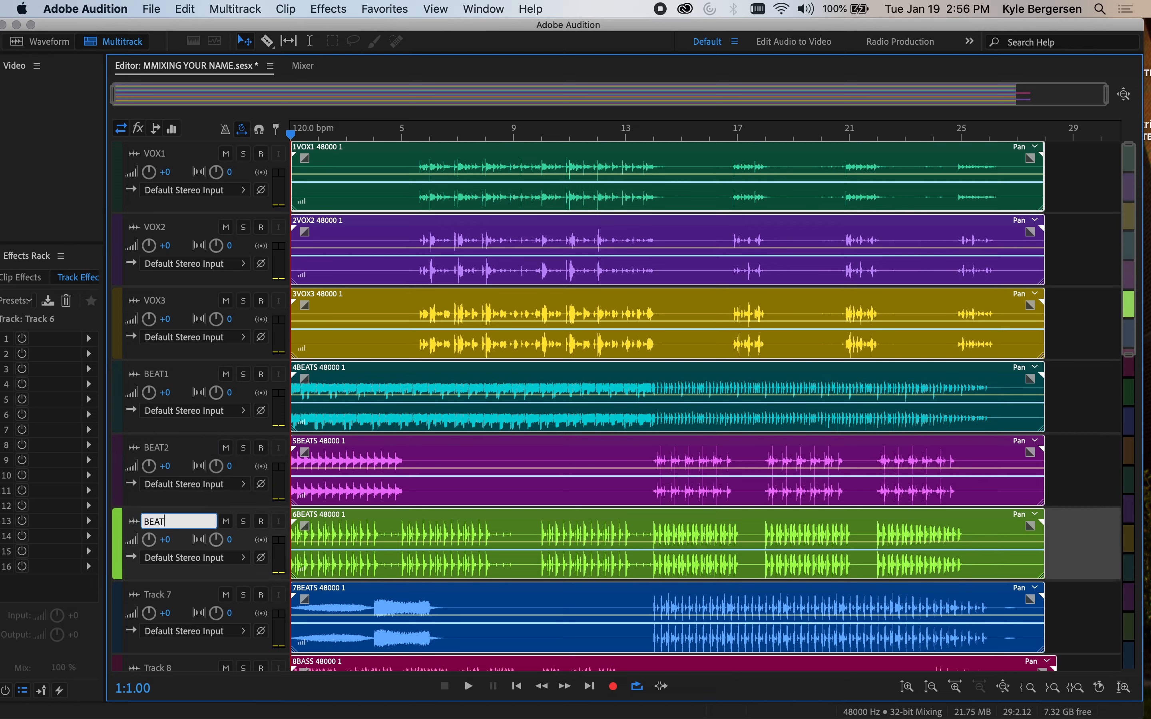
click(154, 595)
text(BEAT)
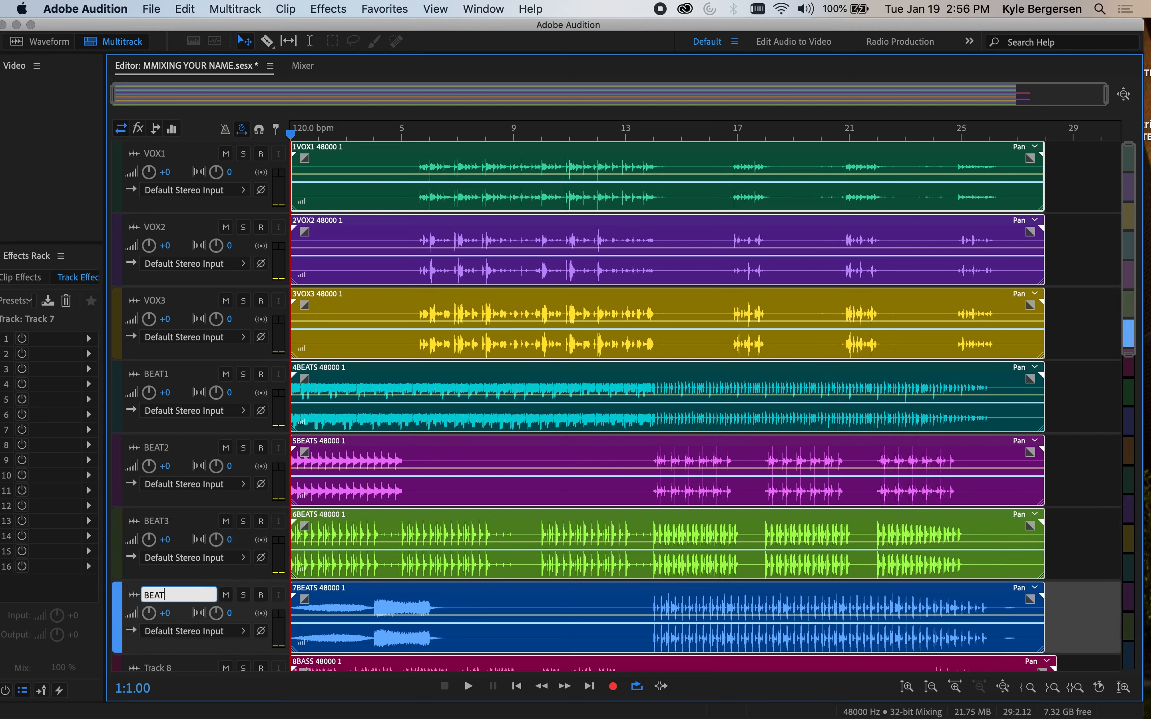
text(4)
Rename Track 8 as BASS and Track 9 as SYNTH1
scroll(366, 614, down, 5)
click(155, 353)
text(BASS)
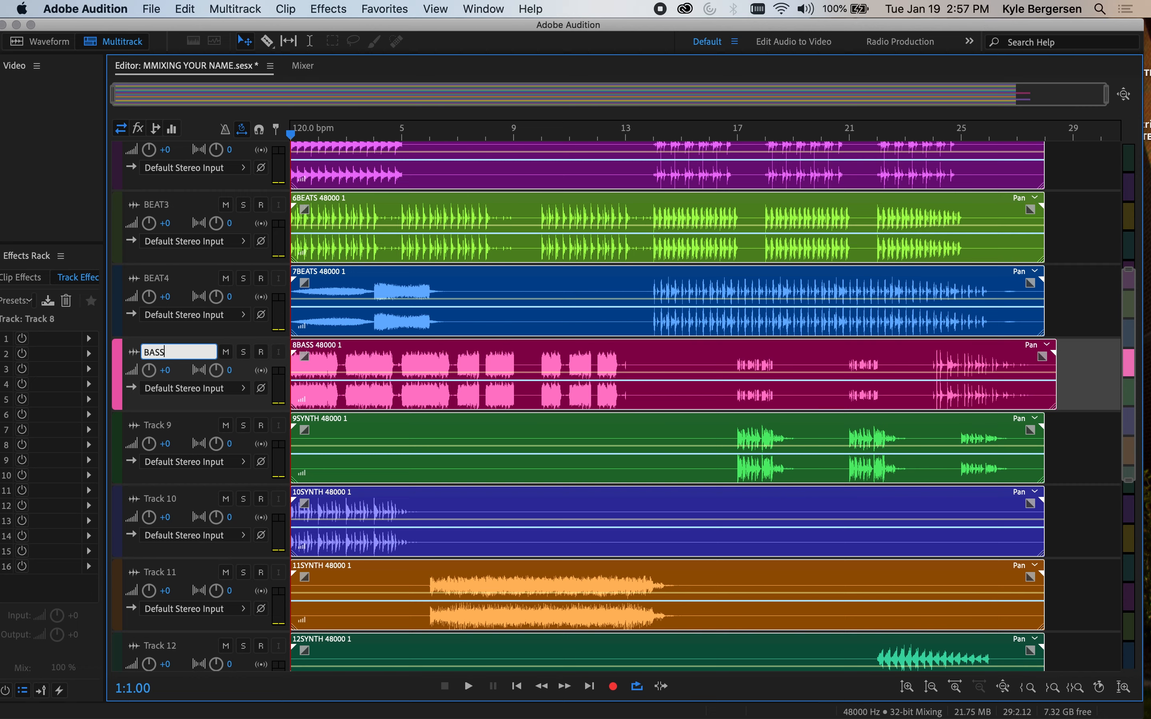
click(160, 424)
text(SYNTH1)
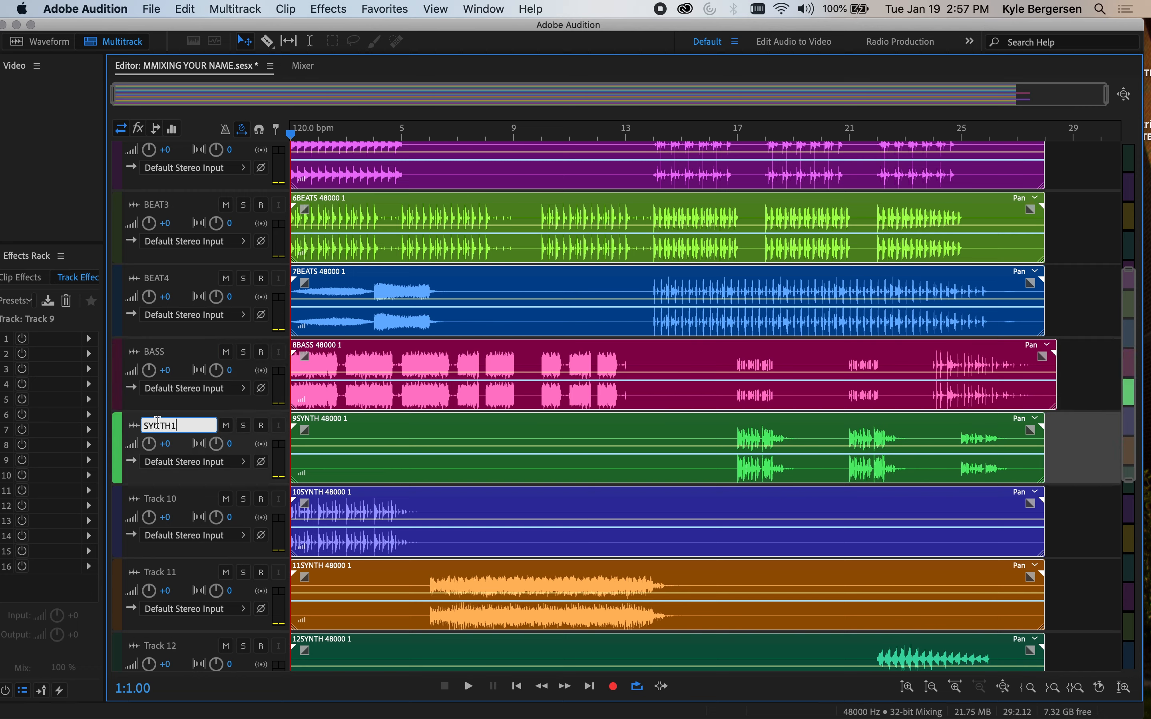
Rename Track 10 as SYNTH2, correcting its name to include the number
key(Tab)
text(SY)
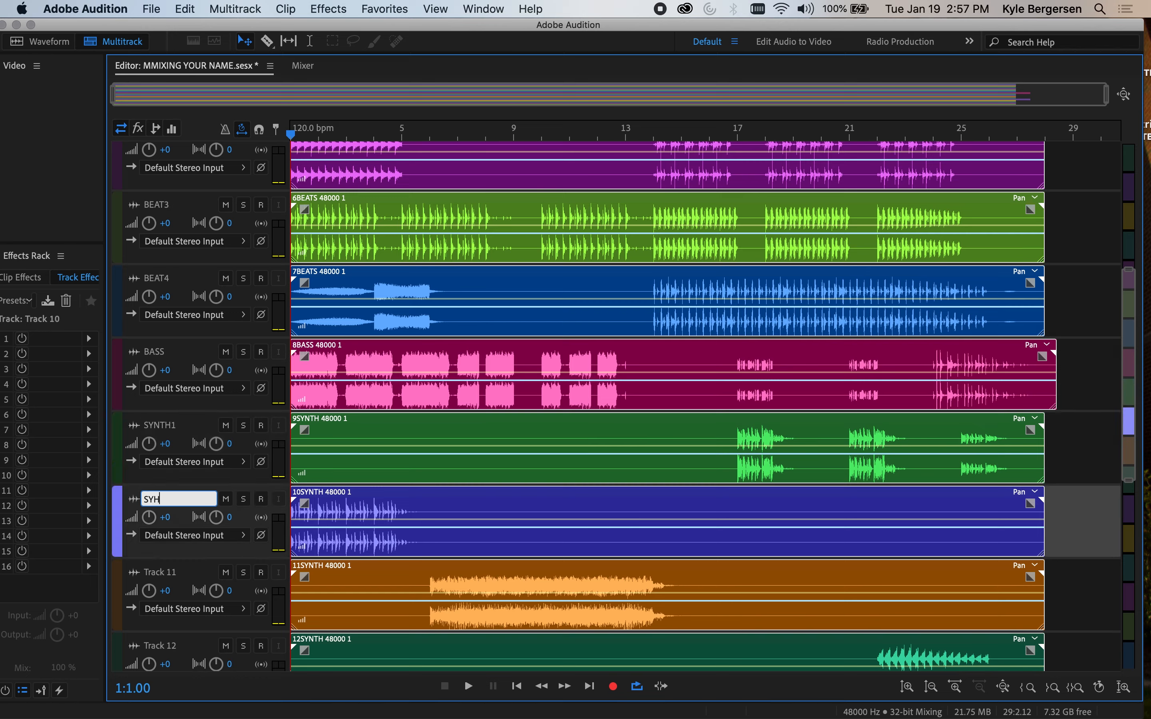
text(NT)
click(162, 572)
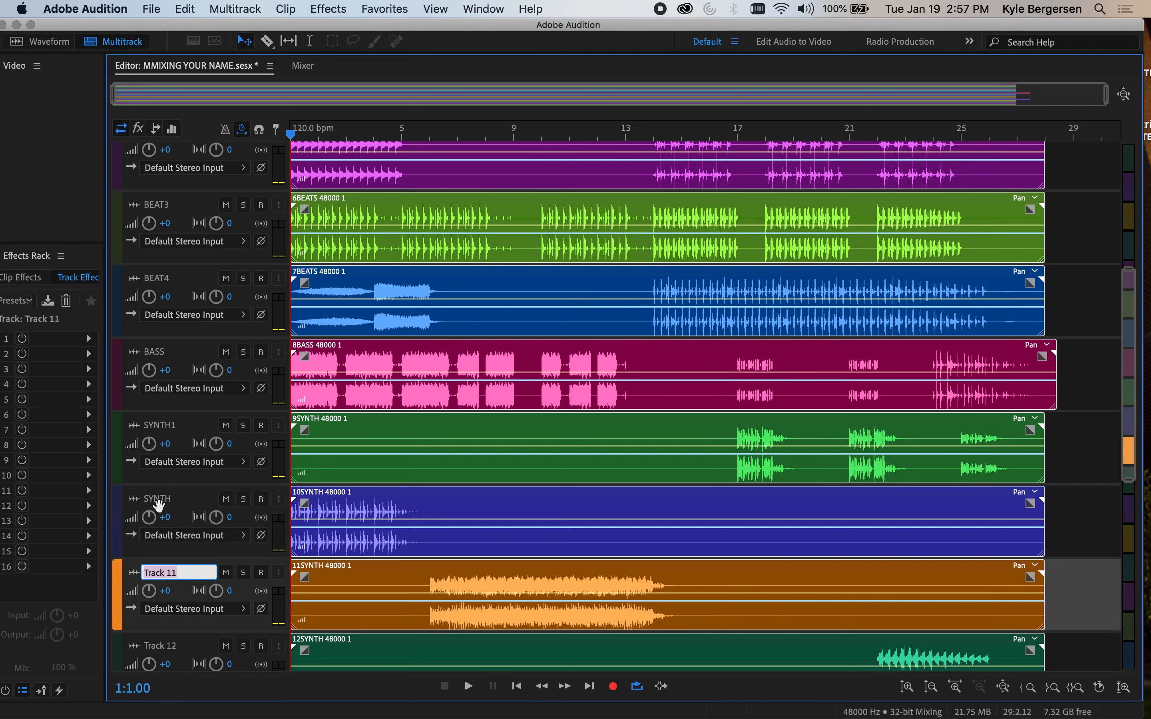
click(158, 501)
click(171, 500)
text(2)
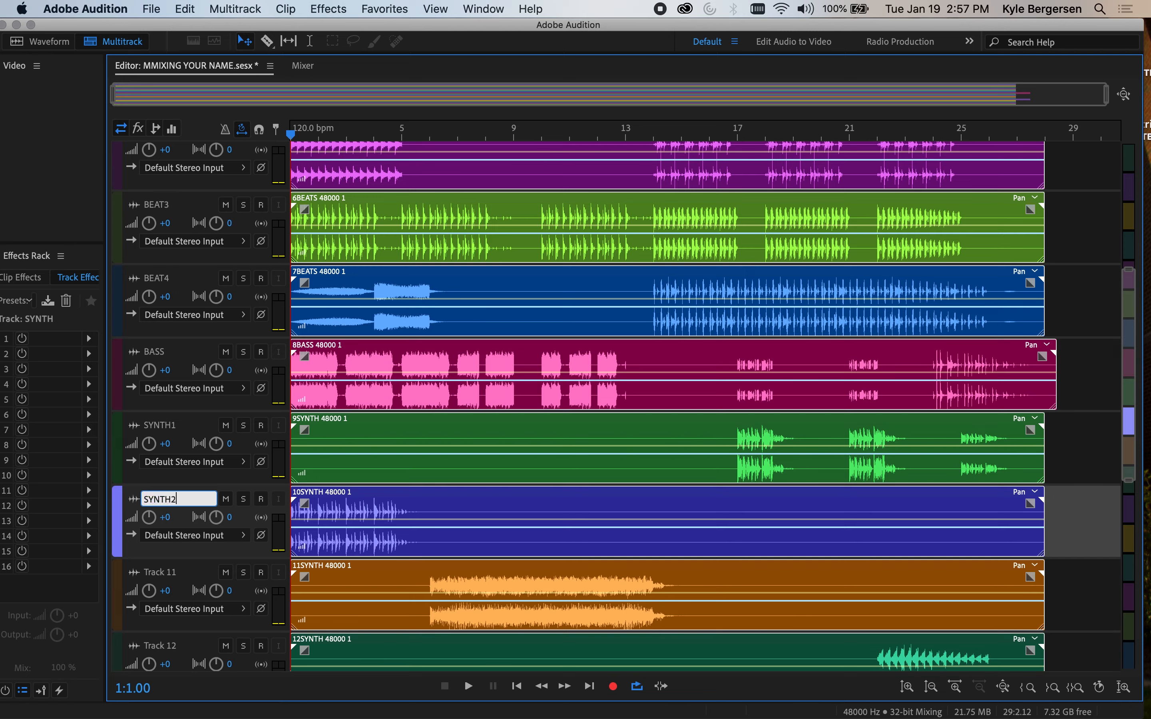
key(Return)
Rename Track 11 as SYNTH3
click(159, 577)
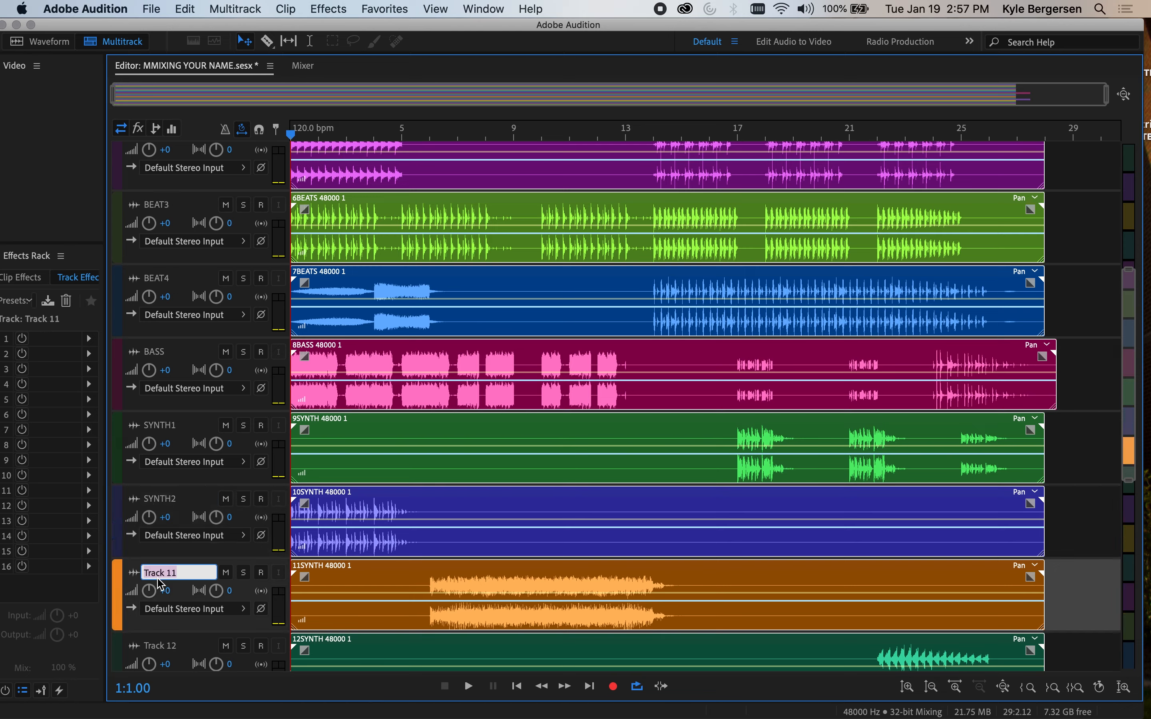
text(SYNTH)
text(3)
key(Return)
Open the track color settings of VOX1 and accept the predefined green with hue 160
scroll(415, 380, up, 15)
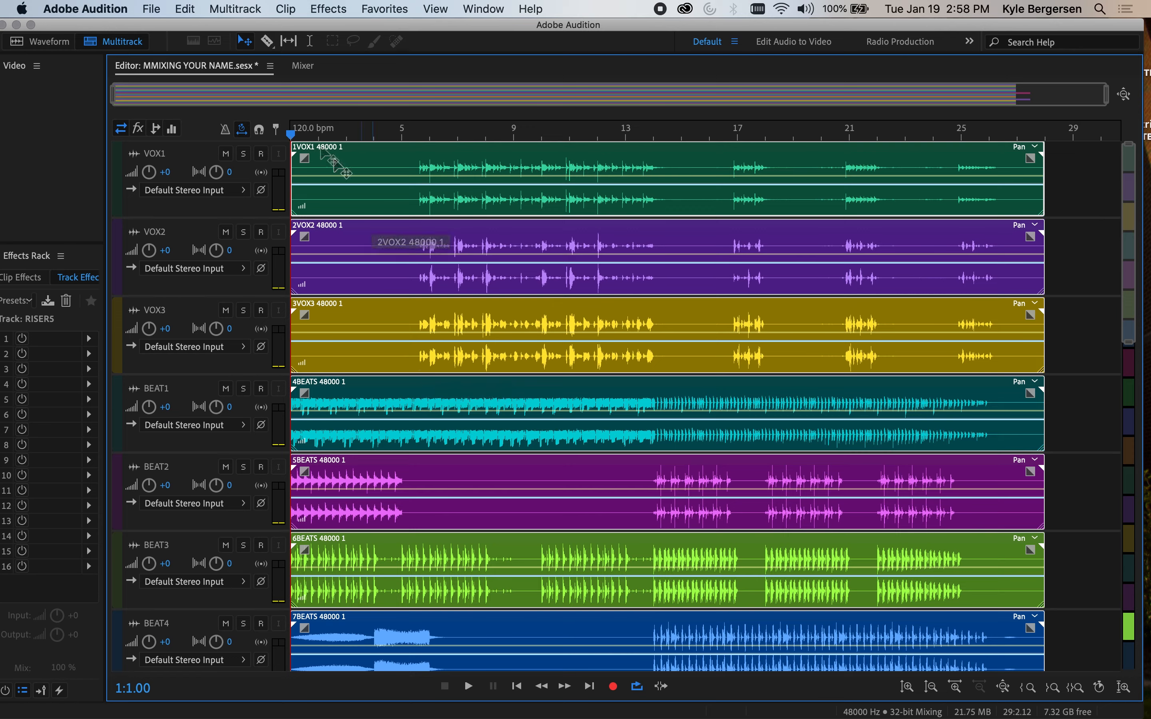
click(119, 161)
click(119, 161)
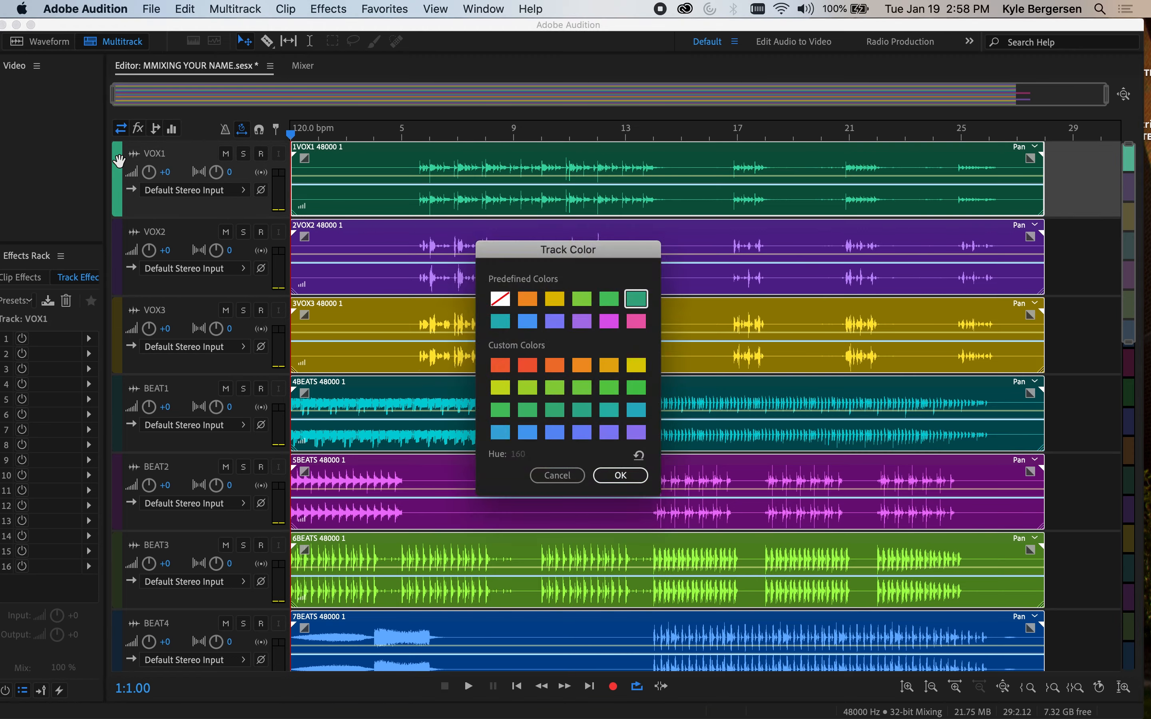
click(621, 476)
Recolor the SYNTH3 track with the custom light blue that matches SYNTH2, checking SYNTH2's color for reference
scroll(190, 428, down, 15)
double_click(116, 273)
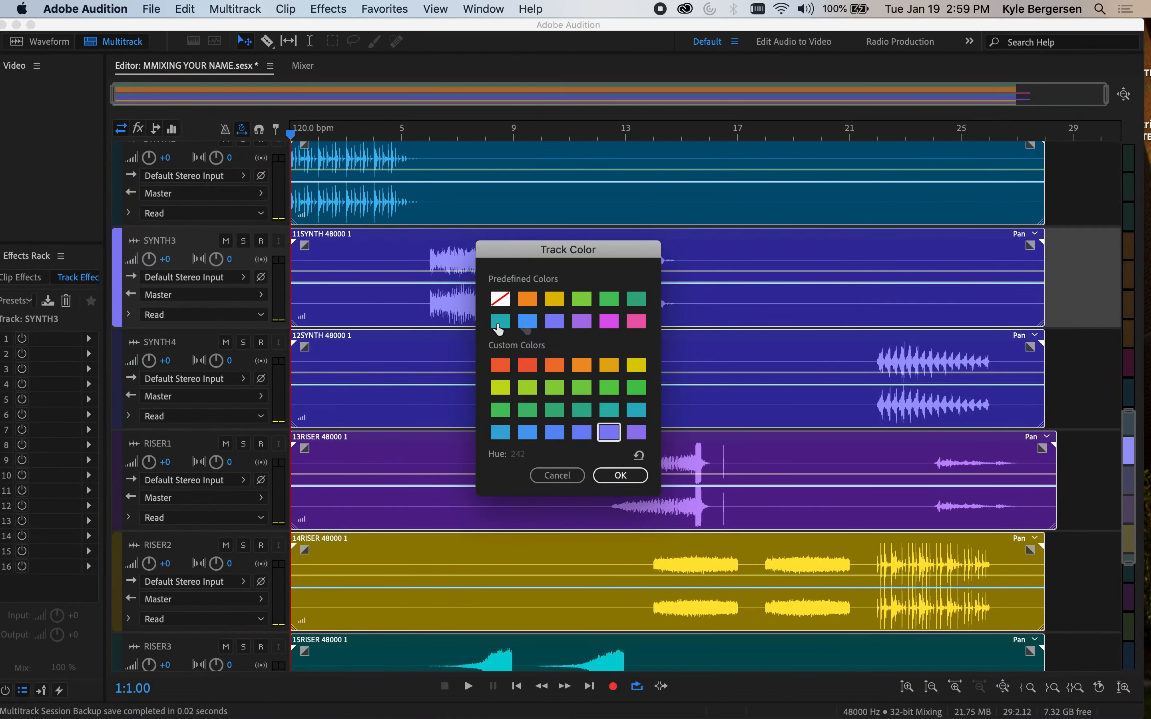
click(499, 324)
click(620, 476)
scroll(129, 265, up, 3)
double_click(117, 262)
click(562, 476)
double_click(117, 364)
click(500, 432)
click(621, 475)
Set the track color of RISER1 through RISER5 to the custom purple with hue 253
double_click(117, 543)
click(636, 432)
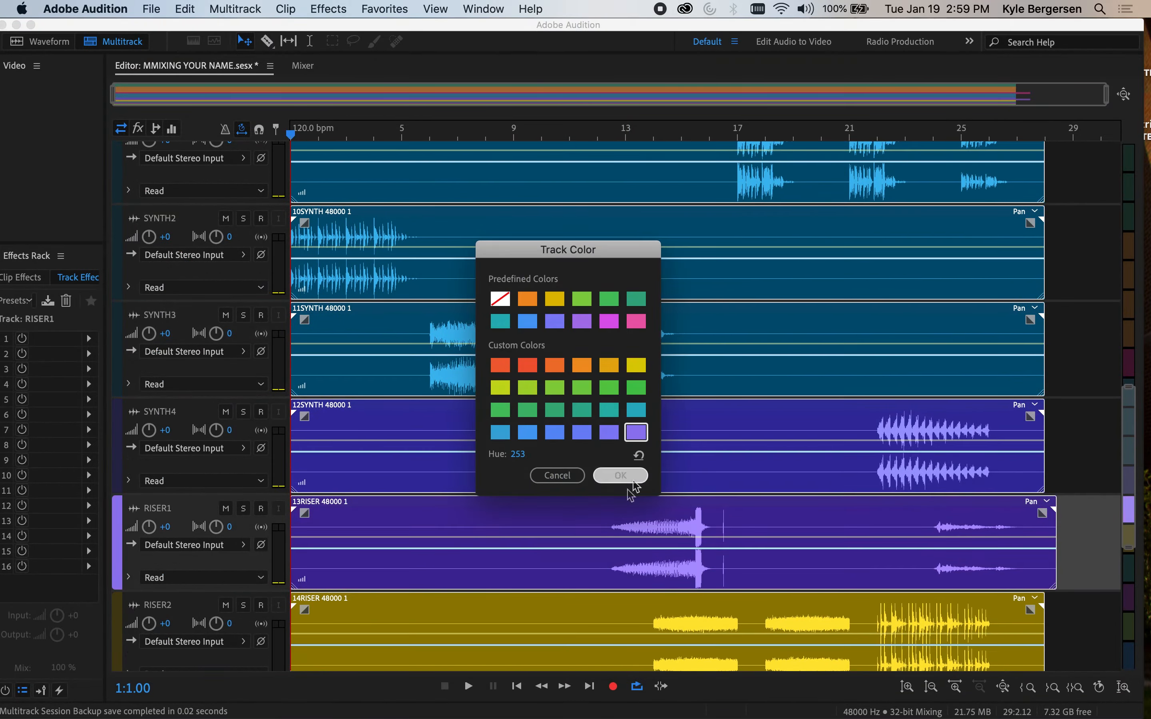
click(626, 479)
scroll(128, 457, down, 5)
double_click(118, 460)
double_click(116, 515)
click(636, 432)
click(624, 479)
double_click(117, 568)
click(636, 432)
click(623, 479)
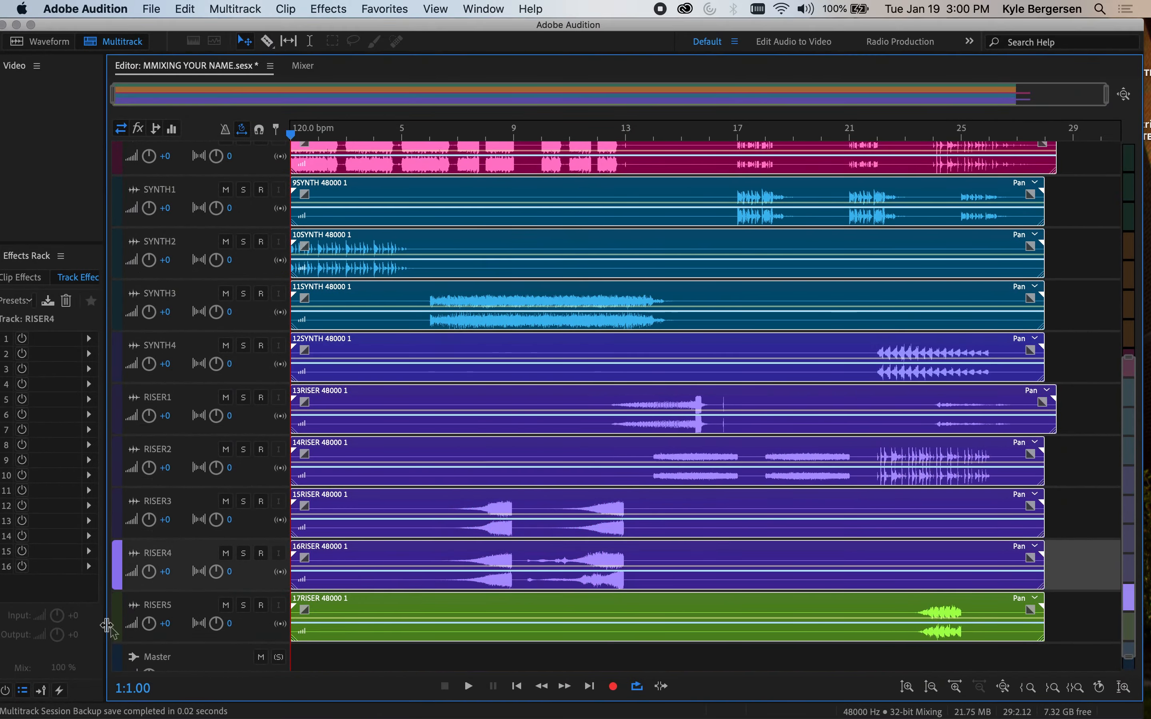
double_click(117, 621)
click(624, 482)
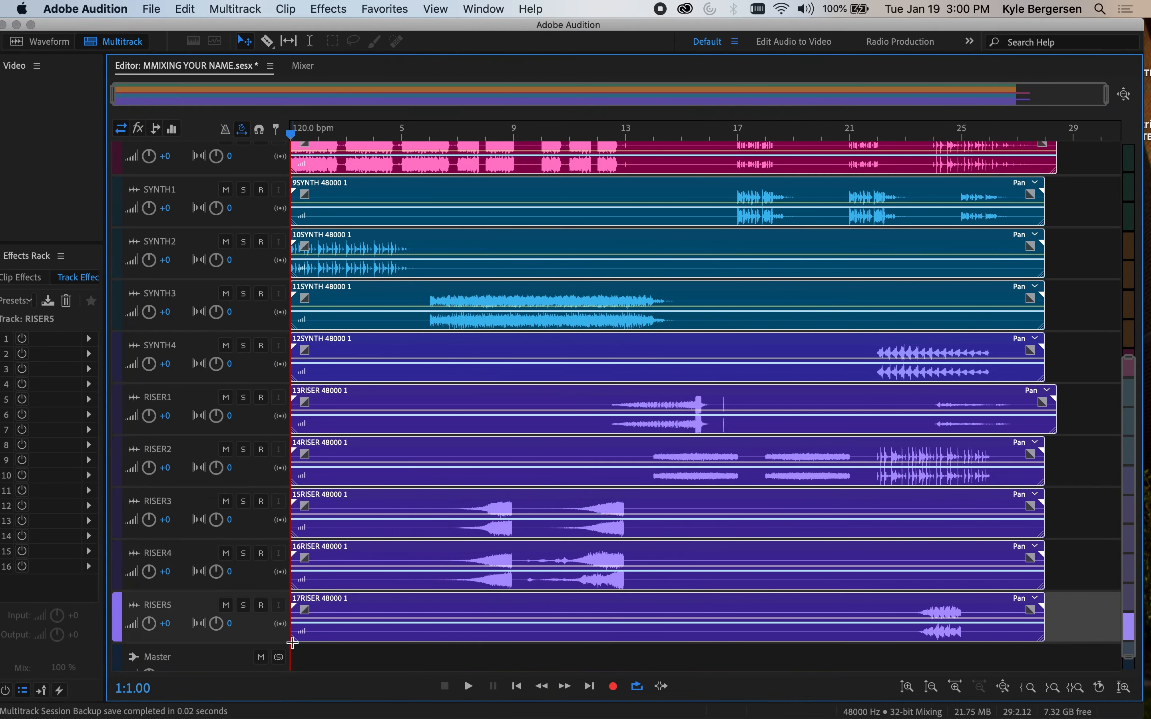
Deselect all clips and trim the silence from both ends of the RISER5 clip, leaving about bar 23 to bar 25
drag(295, 637, 67, 615)
click(1069, 628)
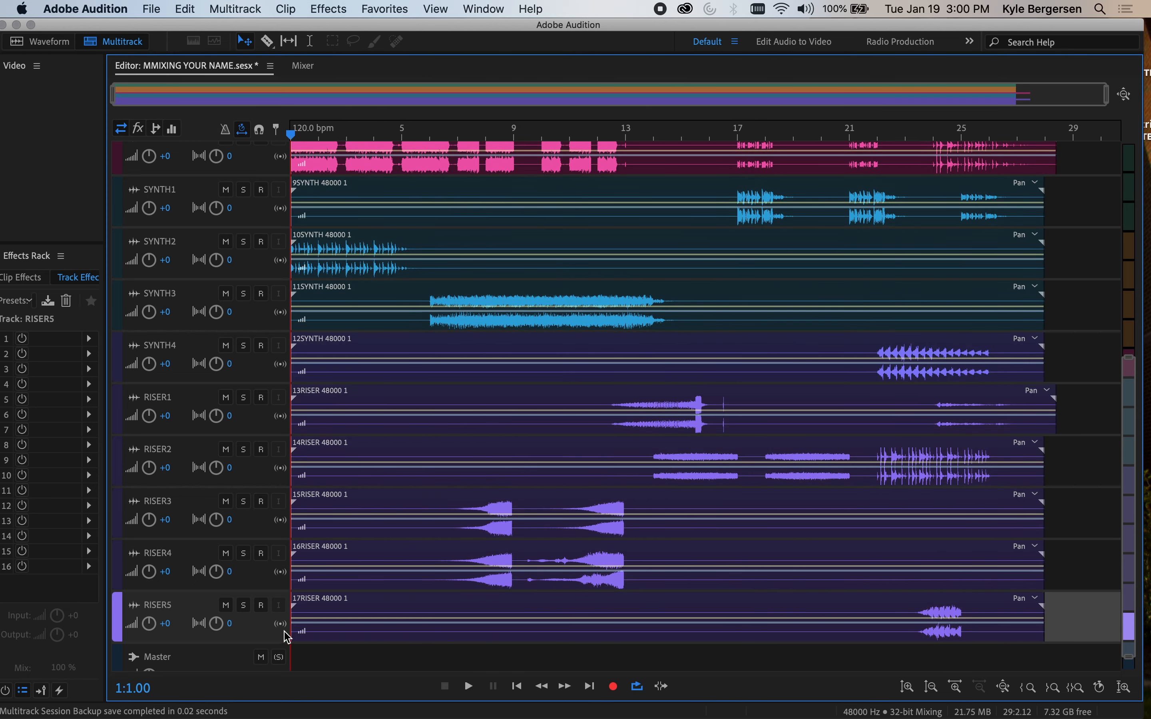
drag(293, 632, 914, 662)
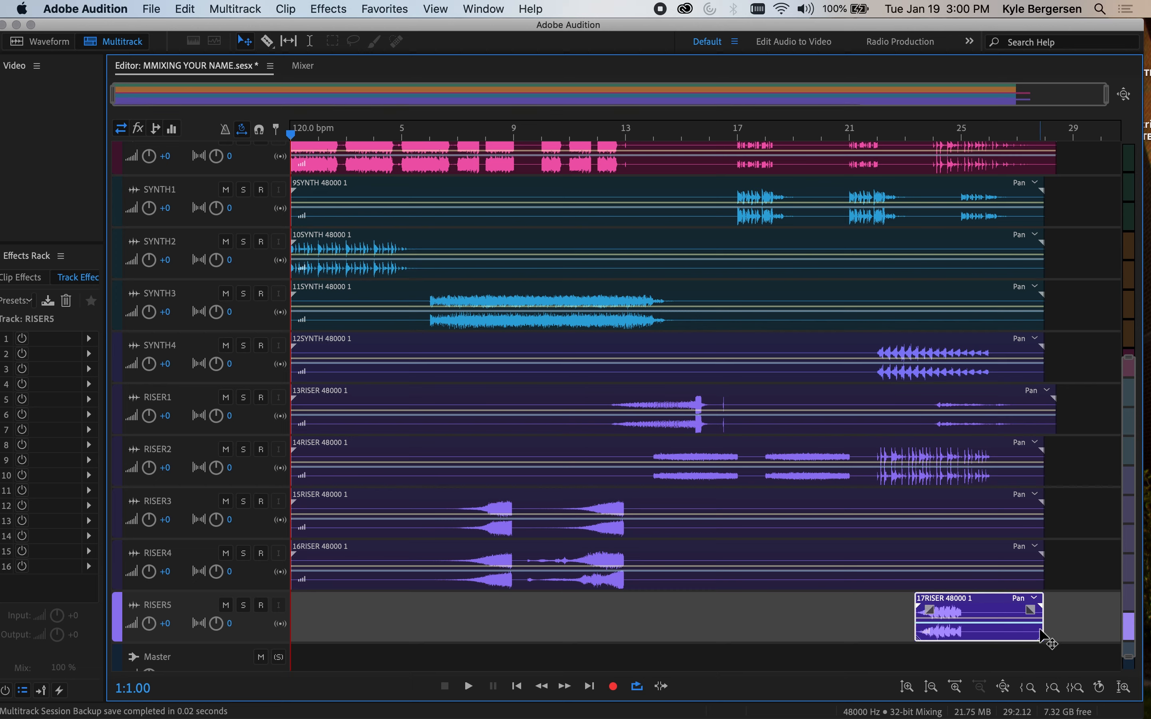
drag(1043, 630, 973, 634)
Trim both ends of the RISER4 clip to about bars 6 to 13 and the RISER3 clip to about bars 7 to 14
drag(1042, 563, 632, 567)
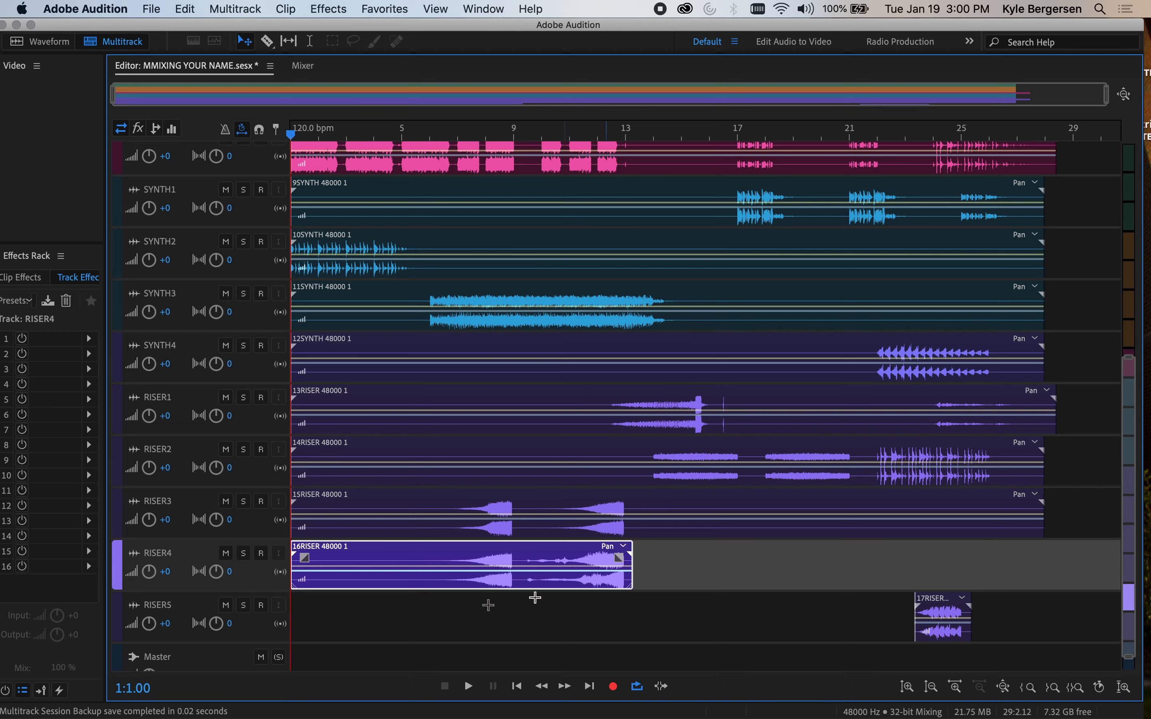
drag(296, 578, 438, 584)
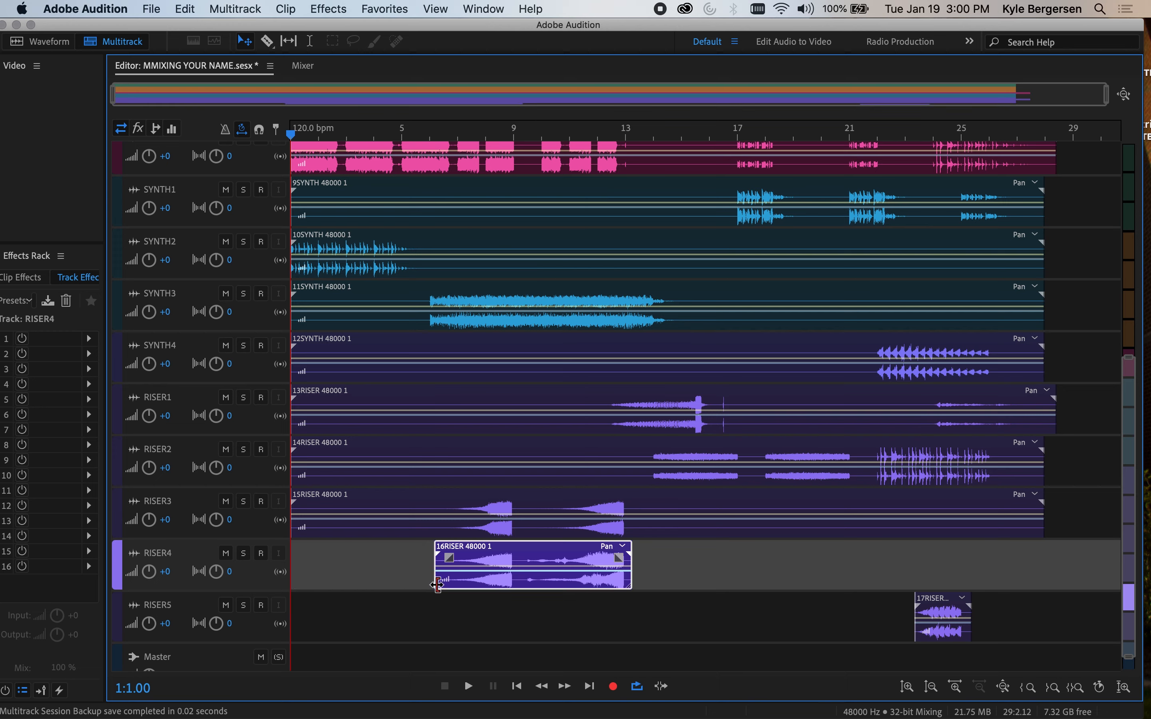
drag(292, 532, 450, 525)
drag(1041, 519, 701, 536)
key(super+z)
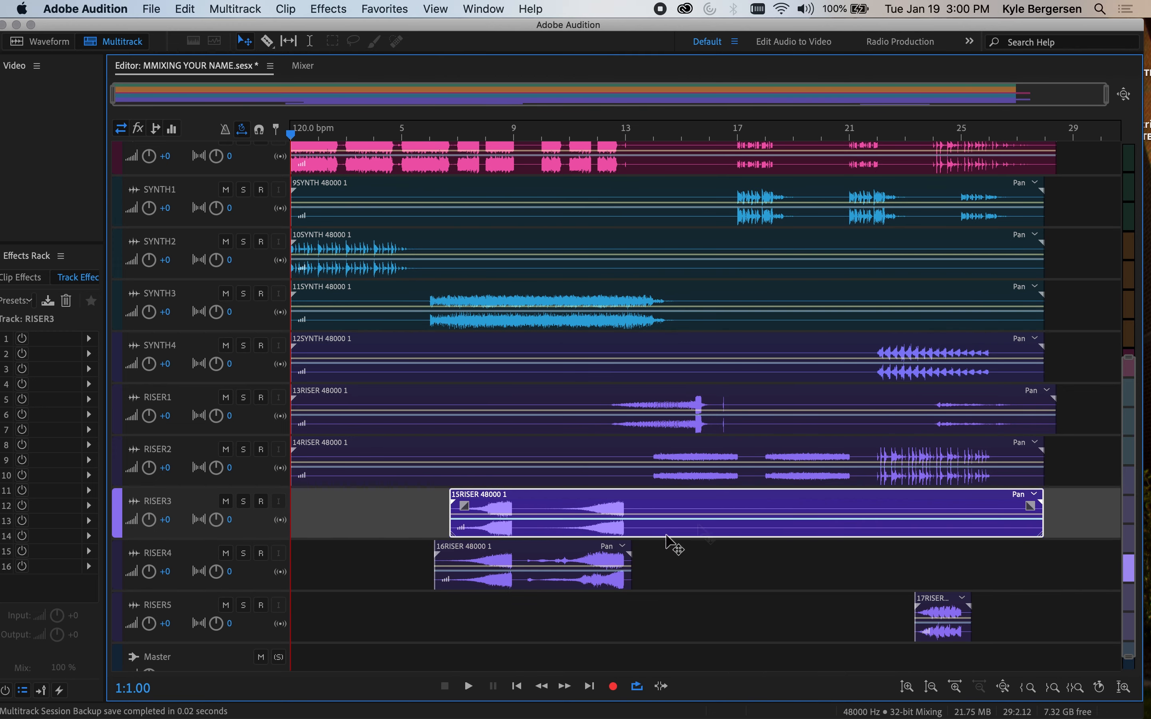
drag(1043, 516, 644, 516)
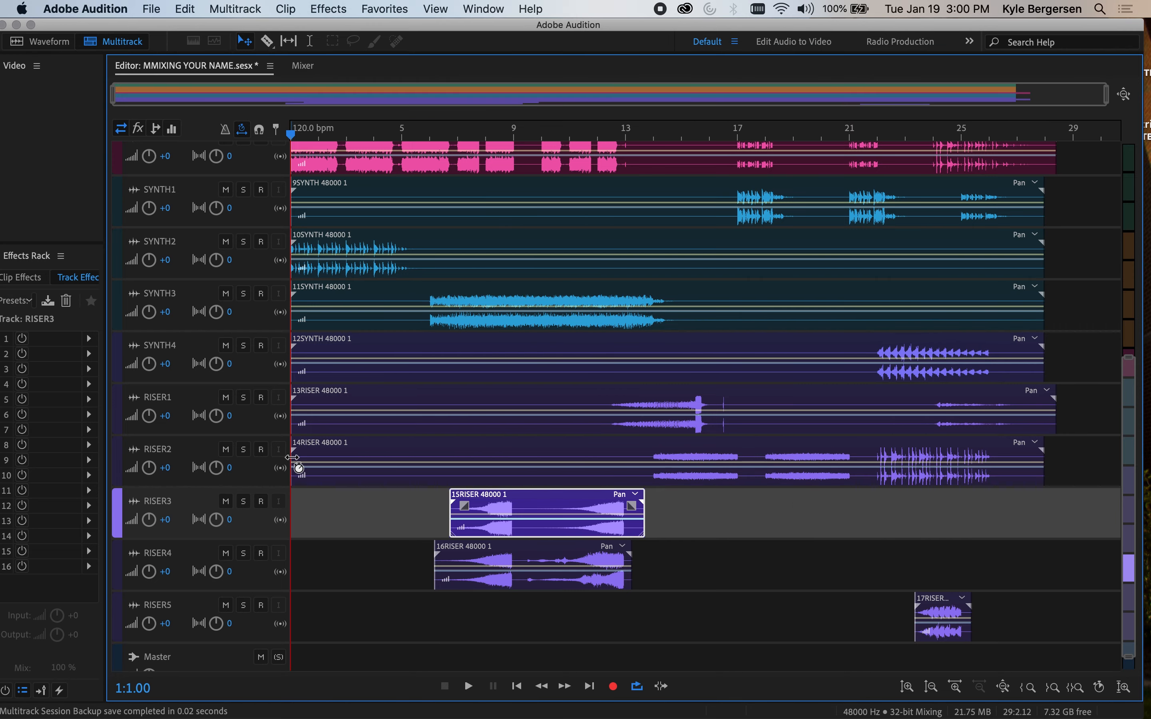
Trim the silent starts of the RISER2, RISER1 and SYNTH4 clips to about bars 13, 12 and 21 respectively
drag(296, 471, 637, 471)
drag(292, 408, 605, 412)
scroll(385, 501, up, 1)
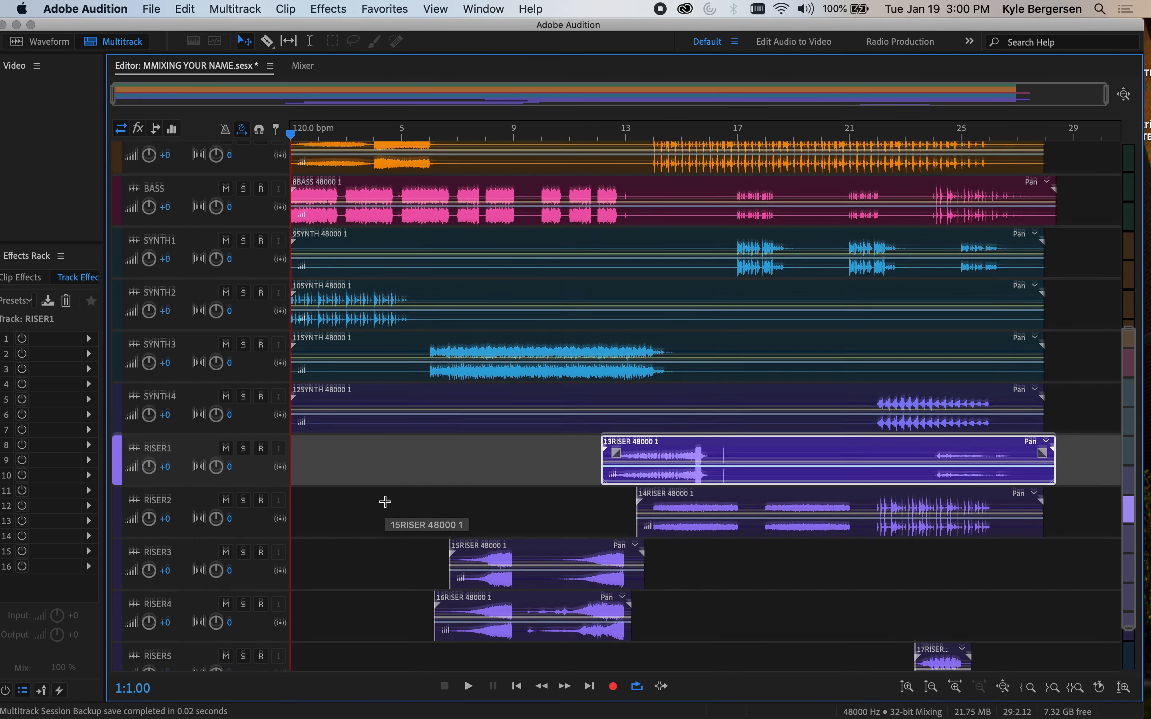
drag(294, 412, 855, 410)
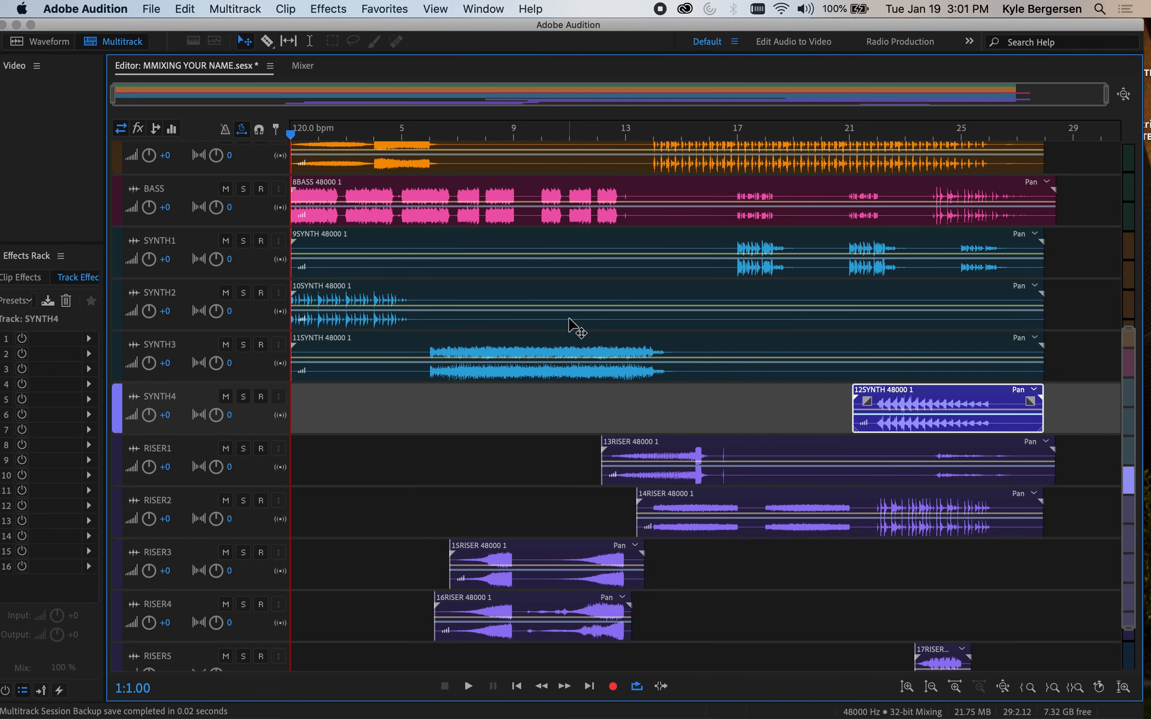
Trim the SYNTH3 clip to about bars 6 to 15, SYNTH1's start to about bar 17 and SYNTH2's end to about bar 6
scroll(574, 328, up, 1)
drag(295, 393, 423, 393)
drag(1043, 384, 679, 384)
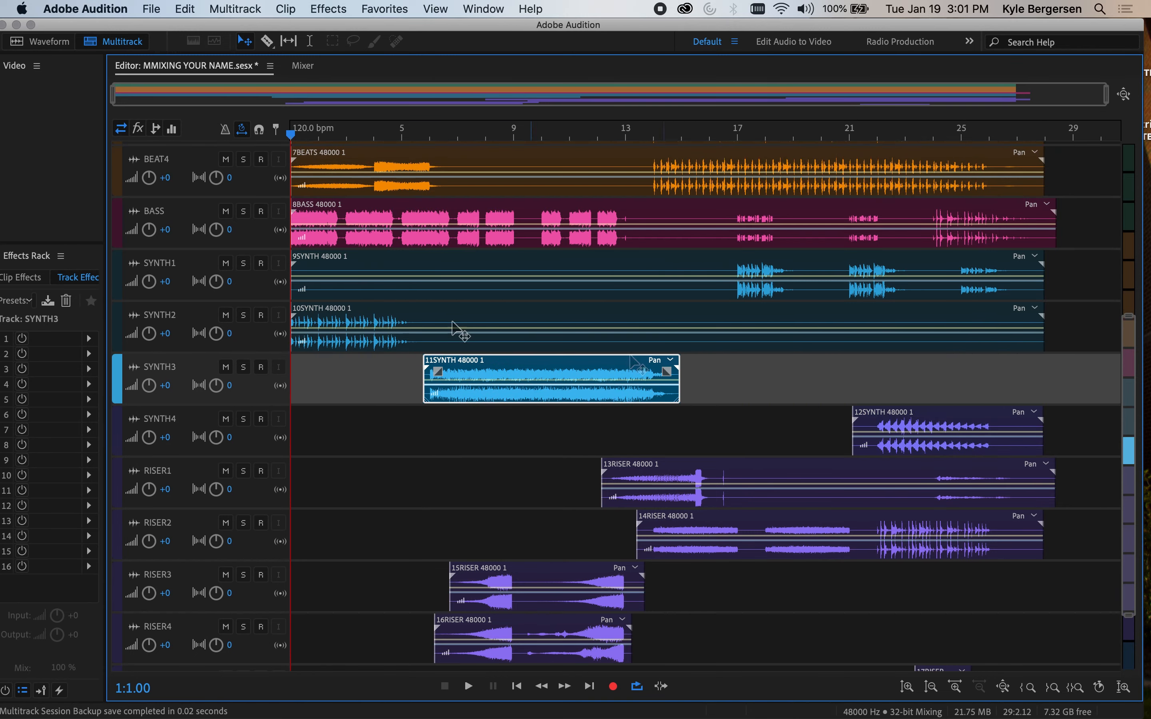
scroll(294, 302, up, 2)
drag(295, 302, 727, 302)
drag(1041, 393, 418, 393)
Trim the silent starts of the VOX3, VOX2 and VOX1 clips to about bar 5.5 and save the session
scroll(409, 394, up, 10)
drag(294, 419, 416, 418)
drag(294, 309, 420, 310)
drag(293, 227, 294, 227)
drag(294, 227, 417, 227)
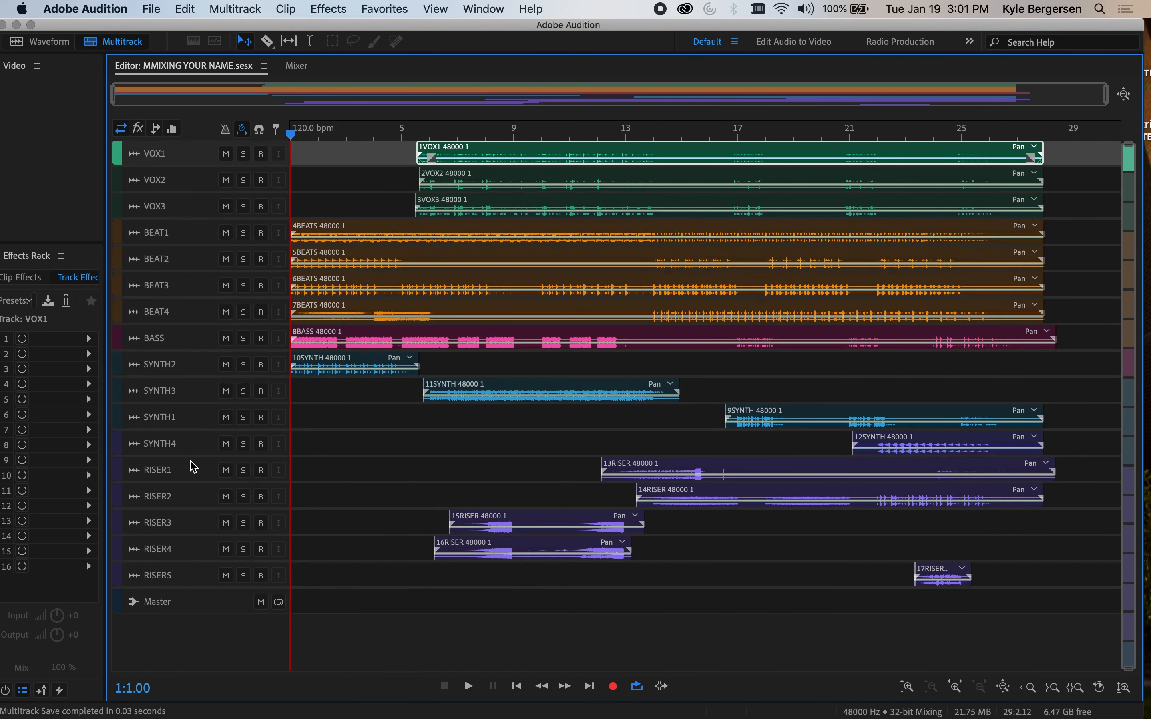
key(super+s)
Add a stereo bus track directly below VOX3 and name it VOX
click(180, 216)
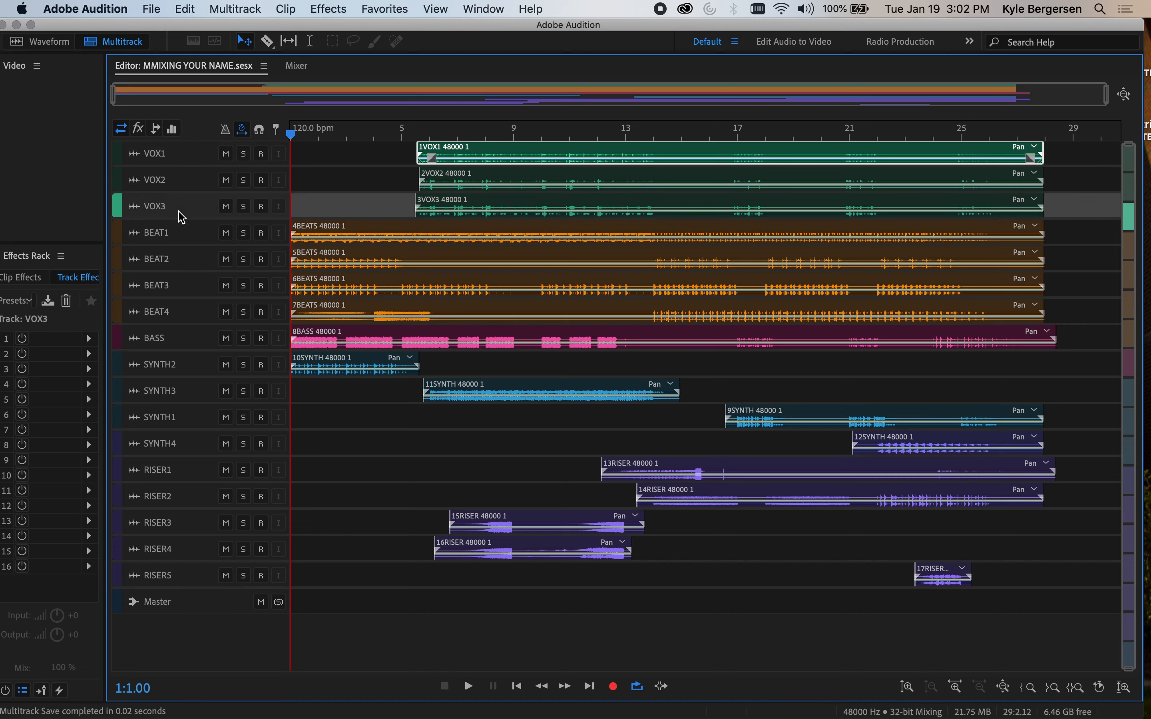
click(243, 8)
mouse_move(247, 28)
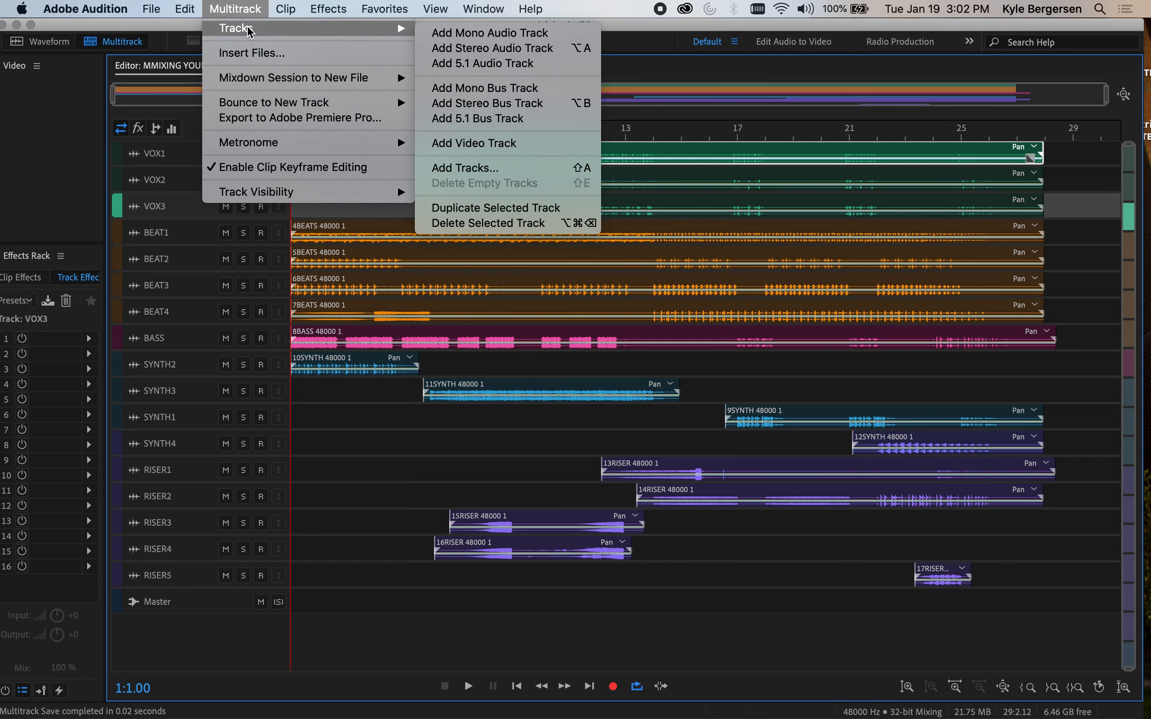
click(522, 108)
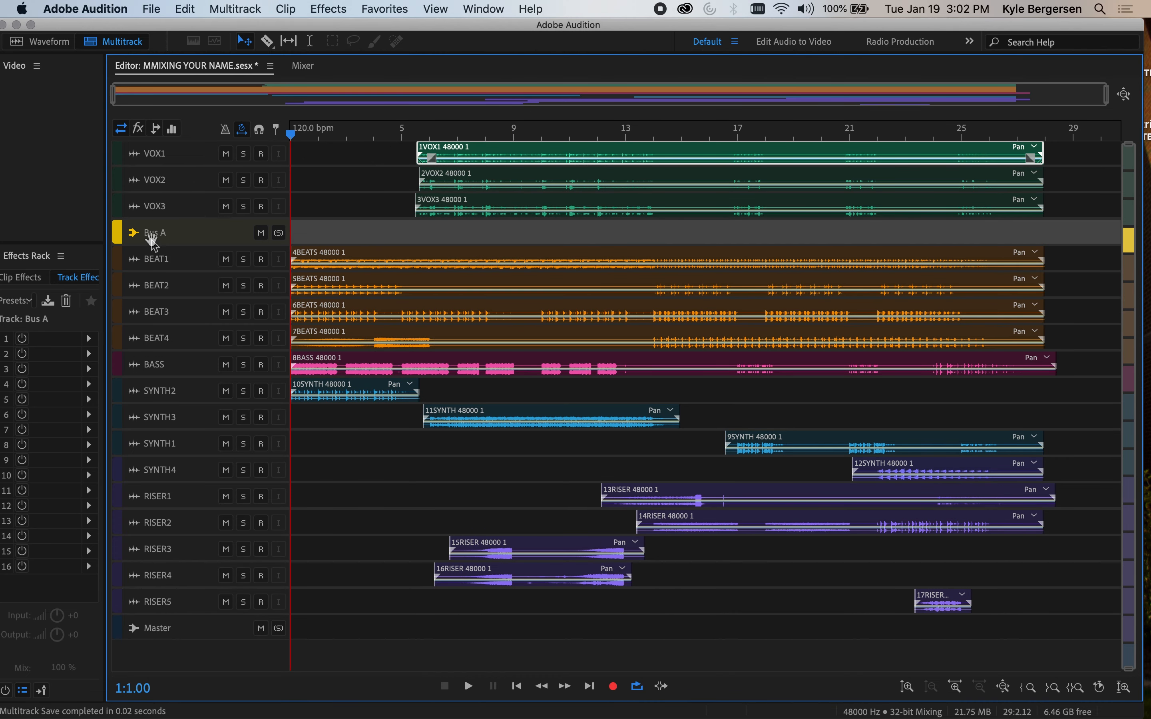
click(154, 233)
text(VOX)
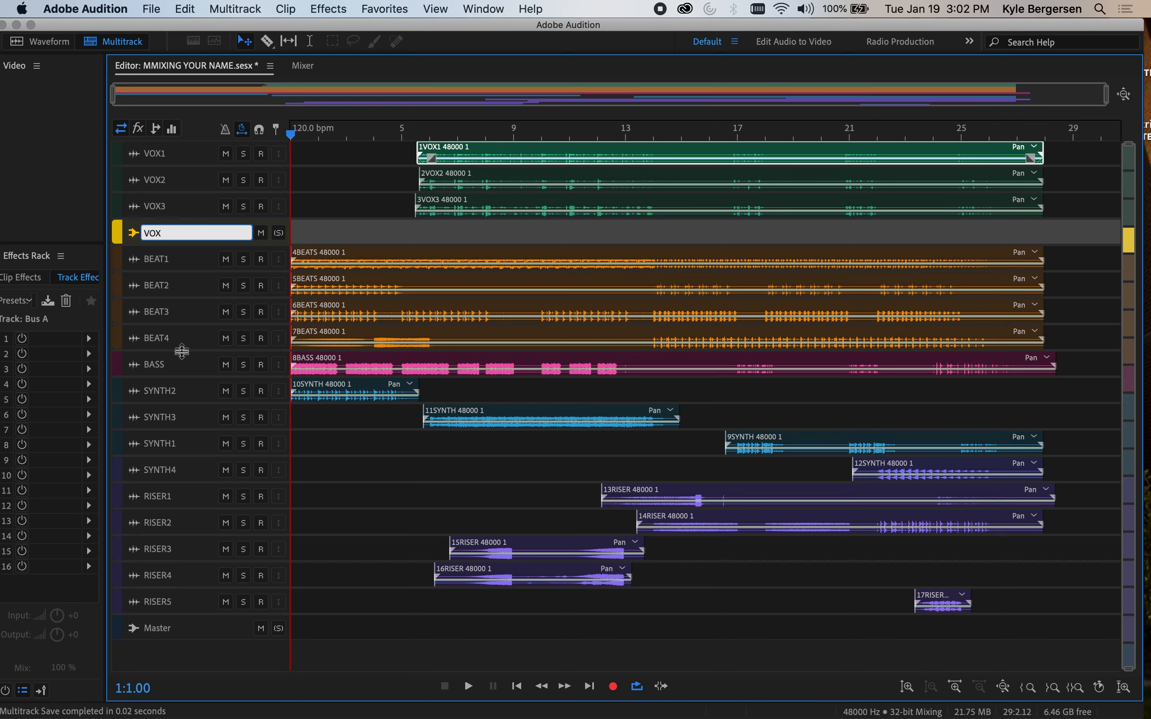
Add a bus track directly below BEAT4 and name it BEAT
click(190, 343)
click(235, 10)
mouse_move(233, 27)
click(452, 90)
click(151, 366)
text(BEAT)
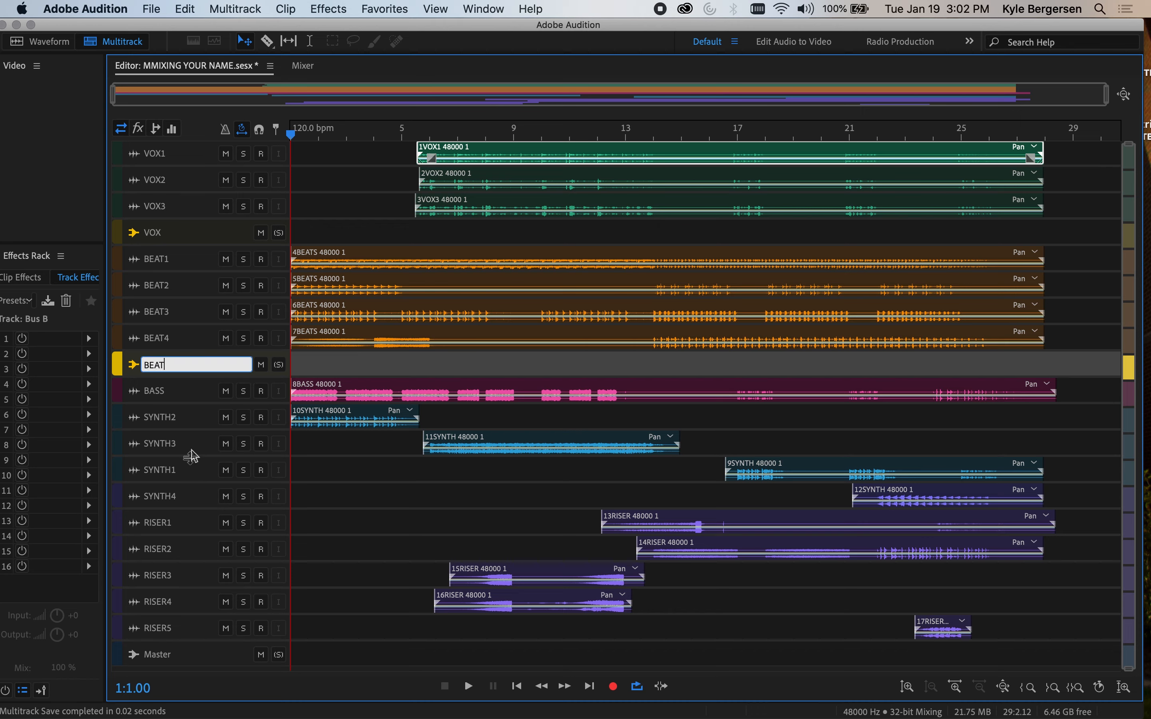
Add a stereo bus track directly below SYNTH4 and name it SYNTH
click(189, 499)
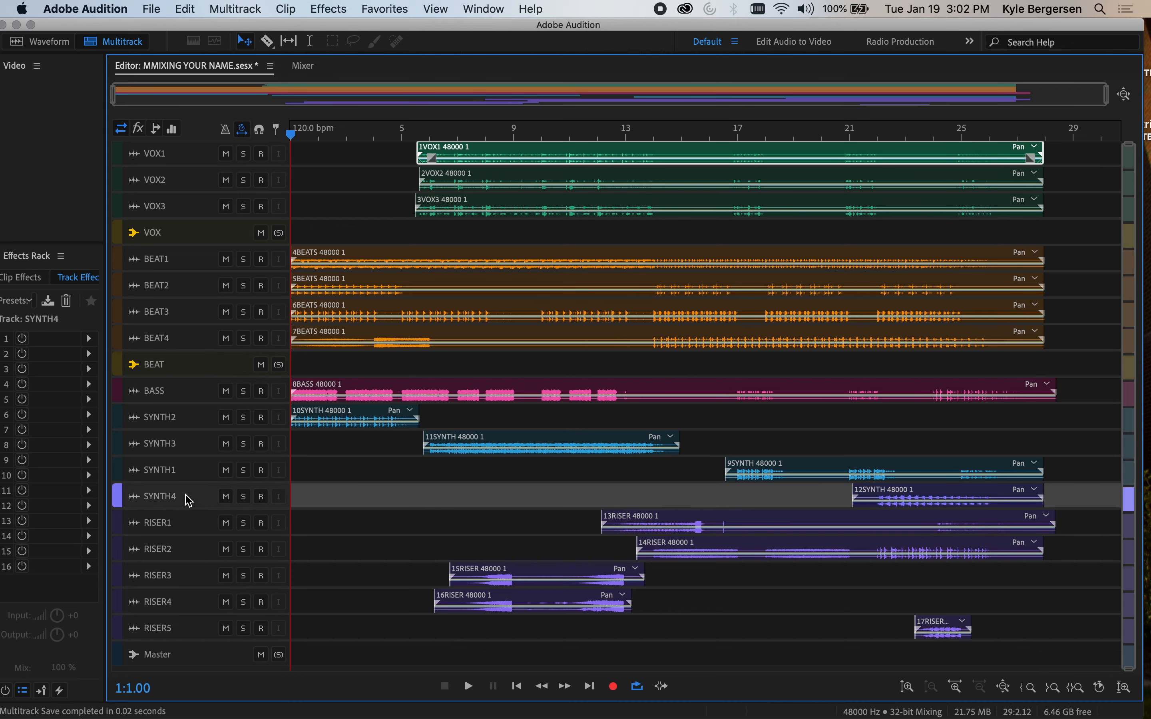
click(250, 15)
mouse_move(248, 28)
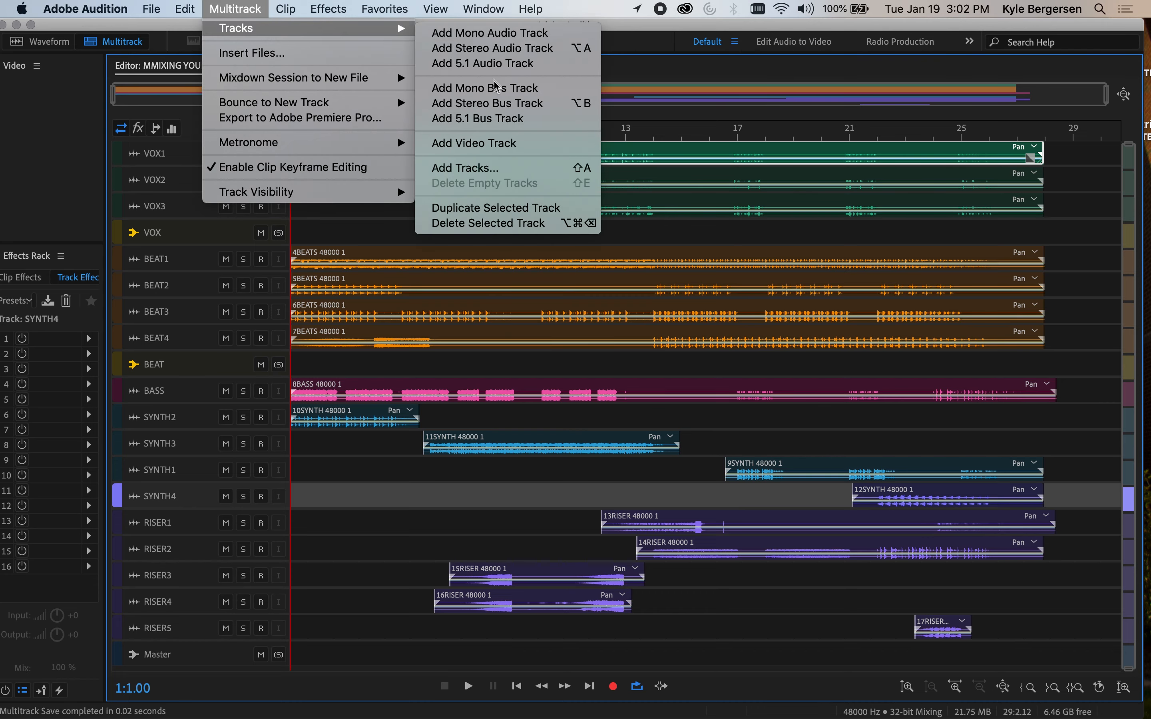
click(494, 103)
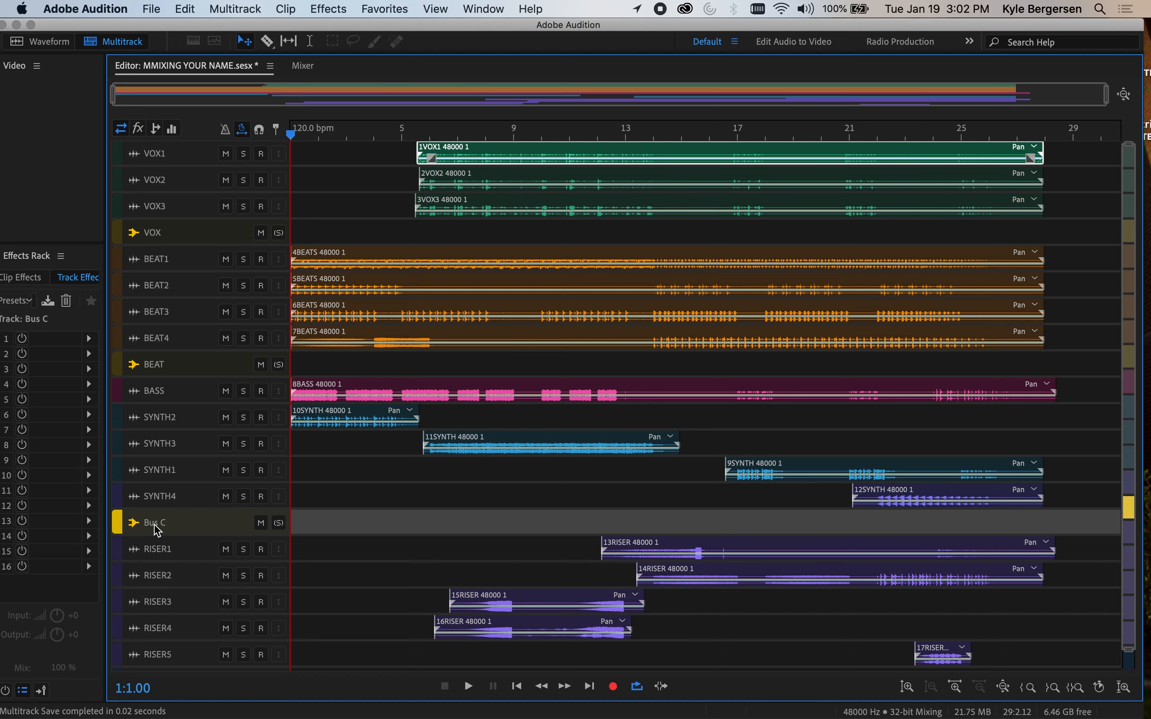
click(158, 524)
text(SYNTH)
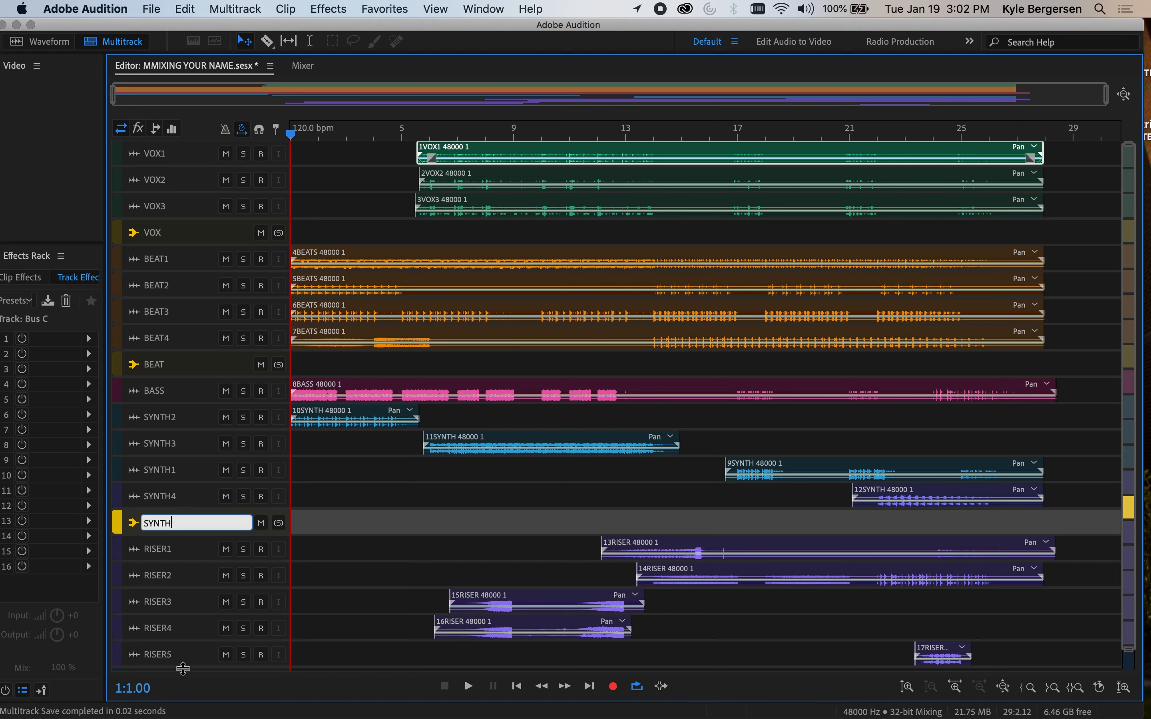
Add a stereo bus track directly below RISER5 and name it RISER
click(186, 666)
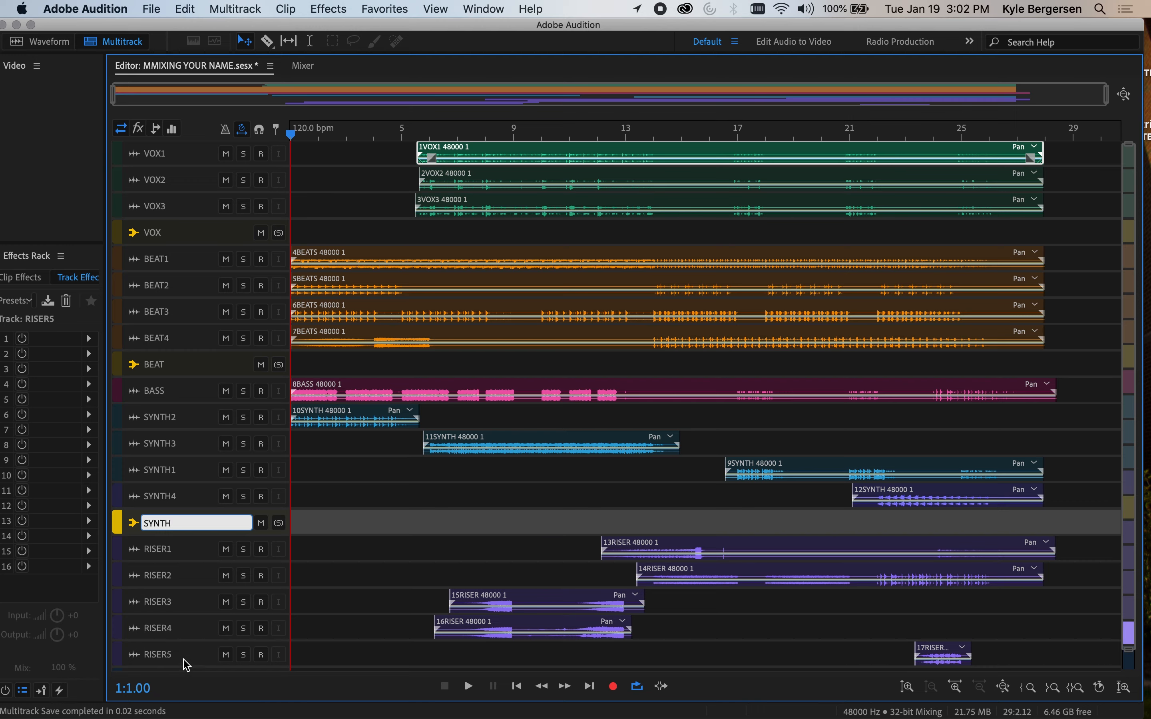
click(248, 13)
mouse_move(237, 28)
click(426, 88)
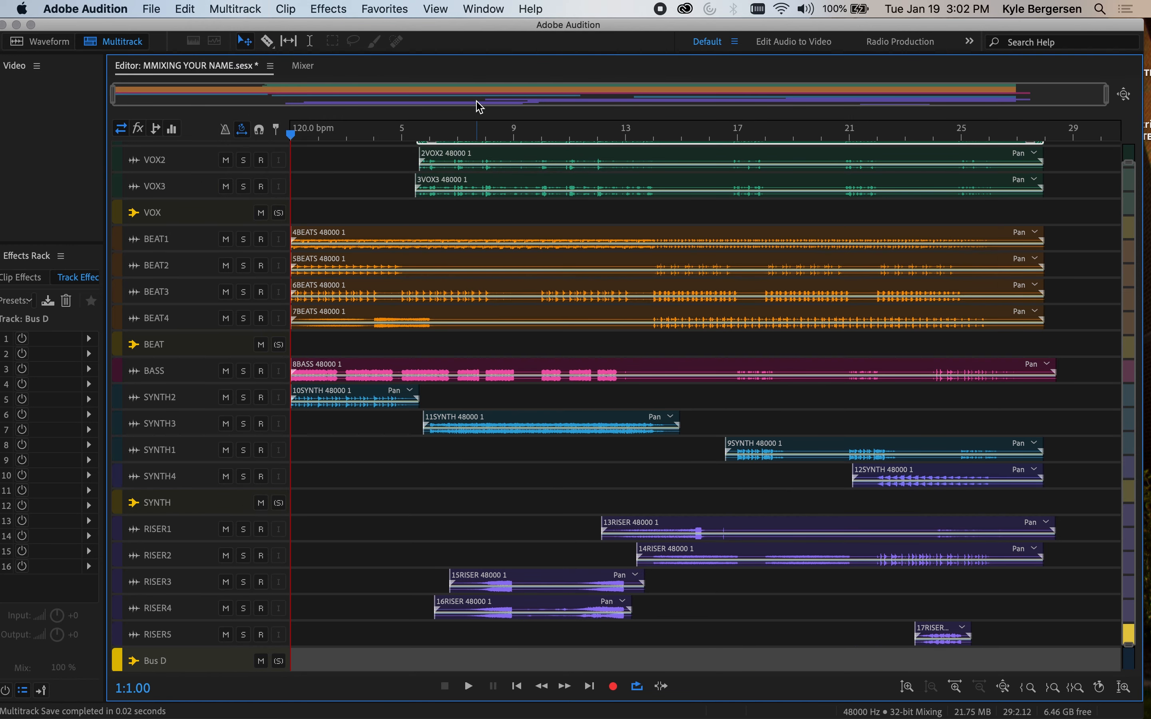
click(157, 670)
text(RISER)
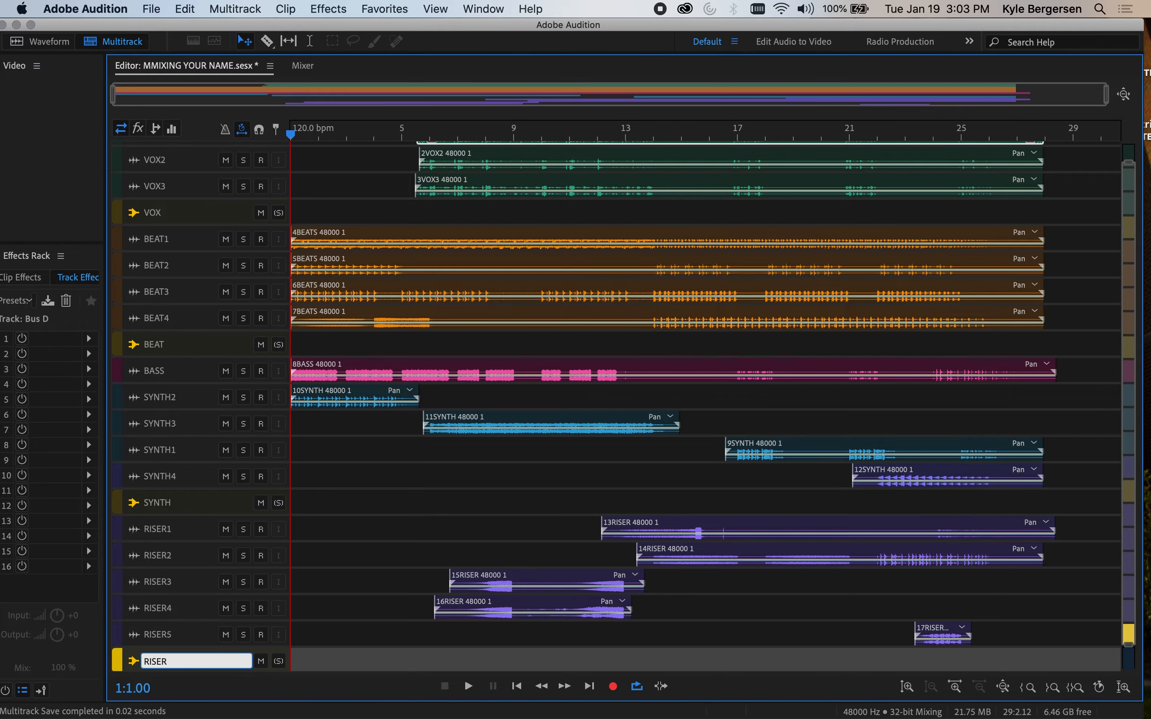
key(Return)
Examine the track and bus channels and their output routing in the mixer
scroll(246, 280, up, 5)
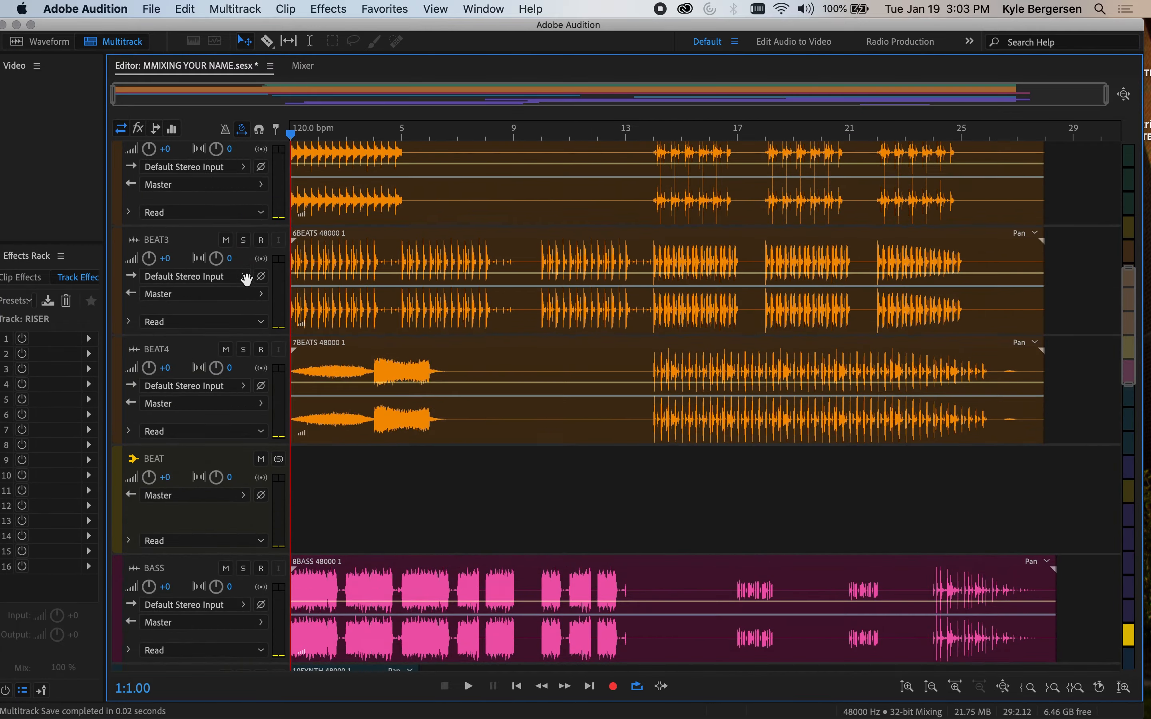
scroll(431, 278, up, 10)
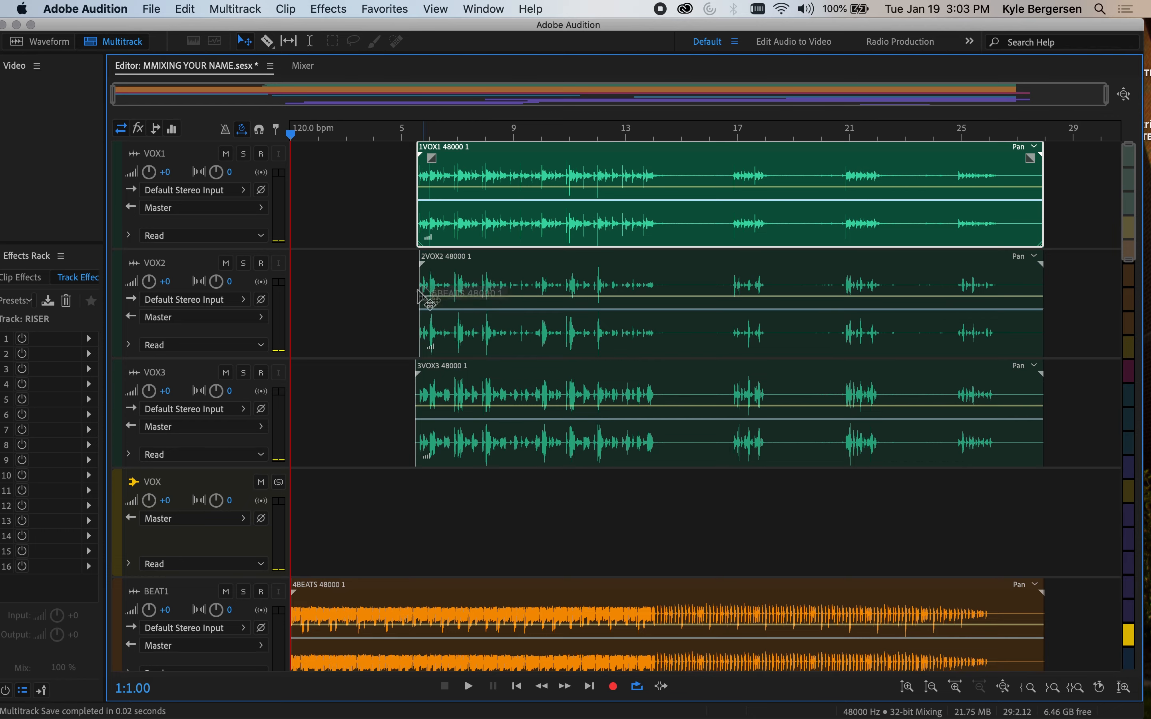
scroll(269, 269, down, 1)
scroll(266, 262, up, 1)
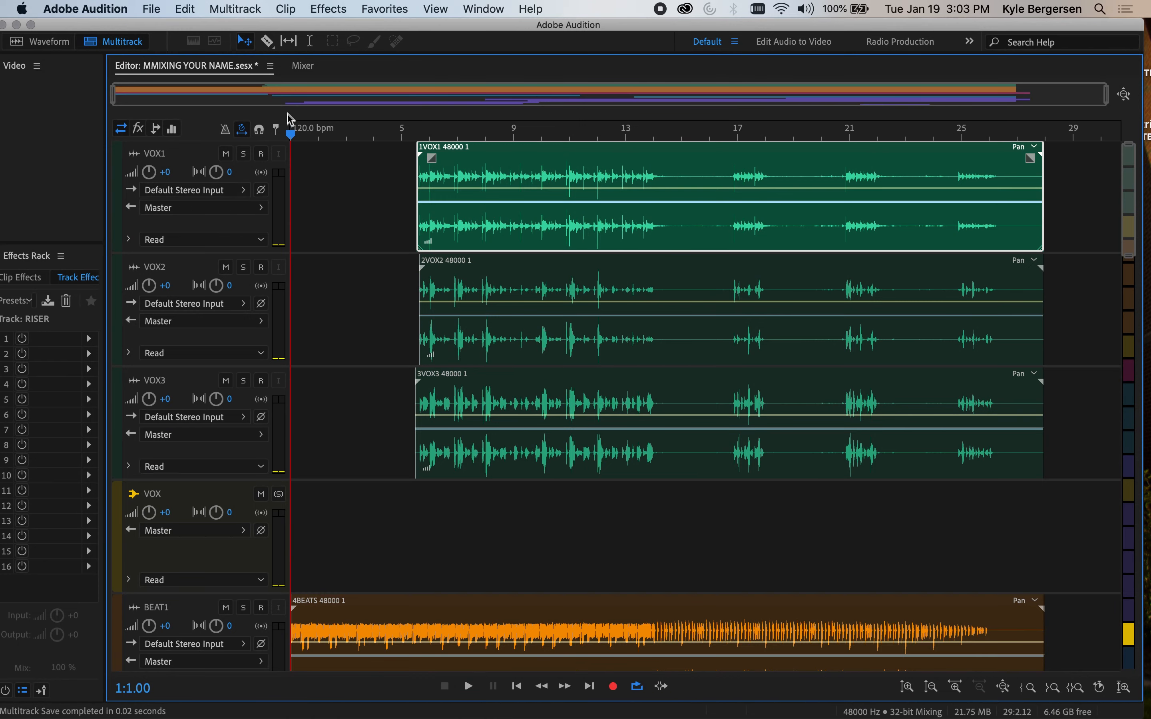
click(303, 66)
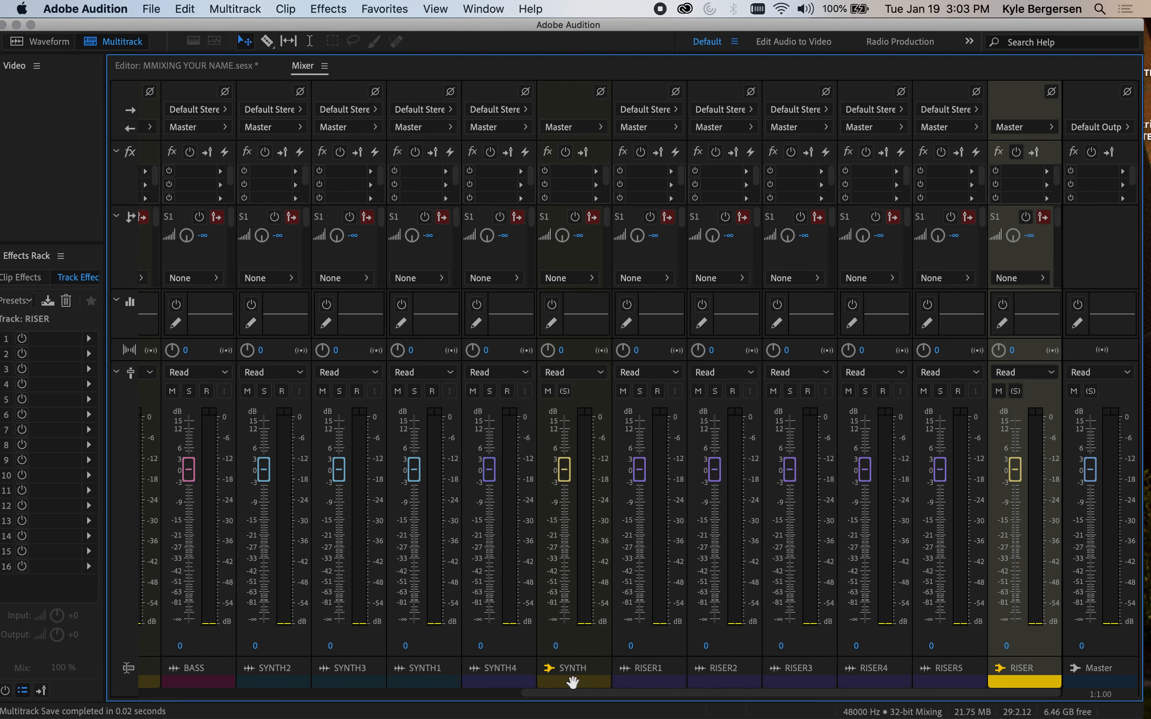
scroll(301, 678, left, 15)
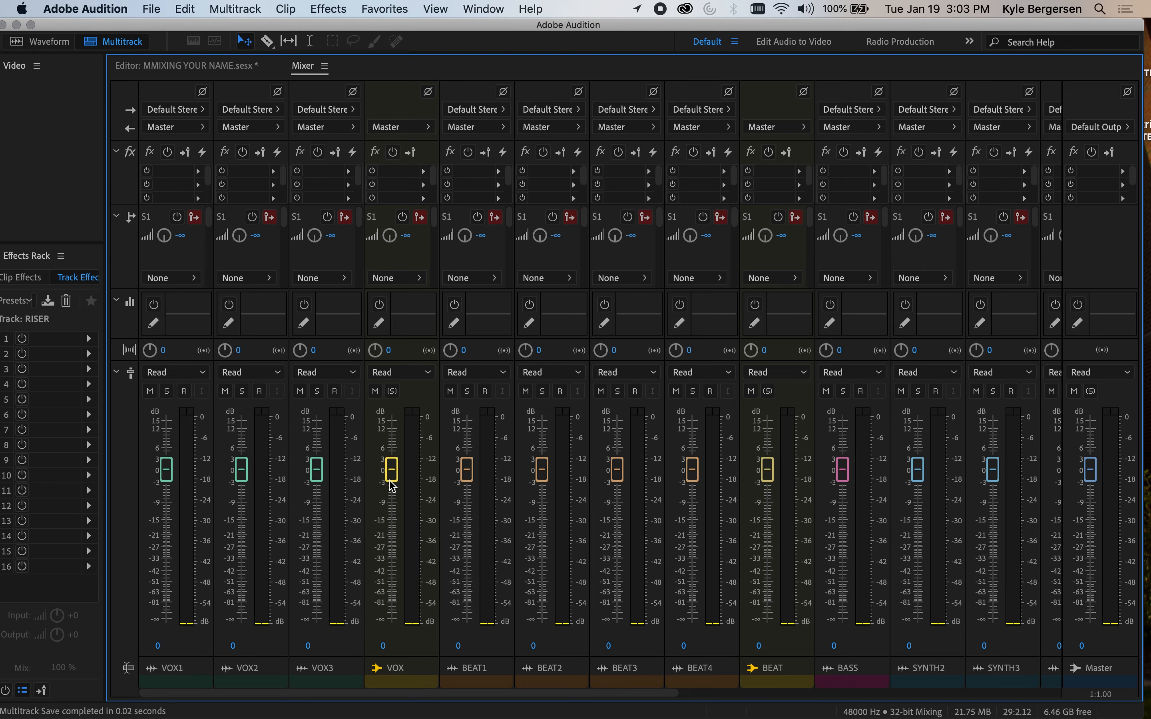
Route the outputs of the VOX1, VOX2 and VOX3 tracks to the VOX bus in the multitrack editor
click(185, 65)
click(238, 207)
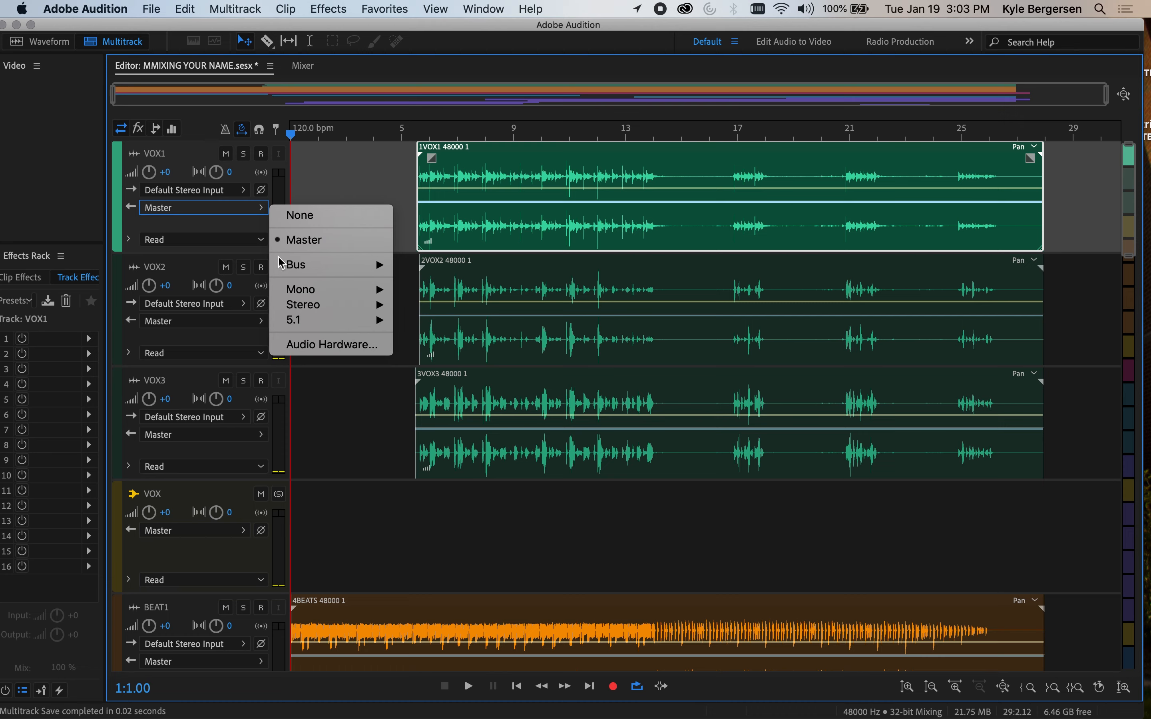
mouse_move(376, 260)
click(452, 263)
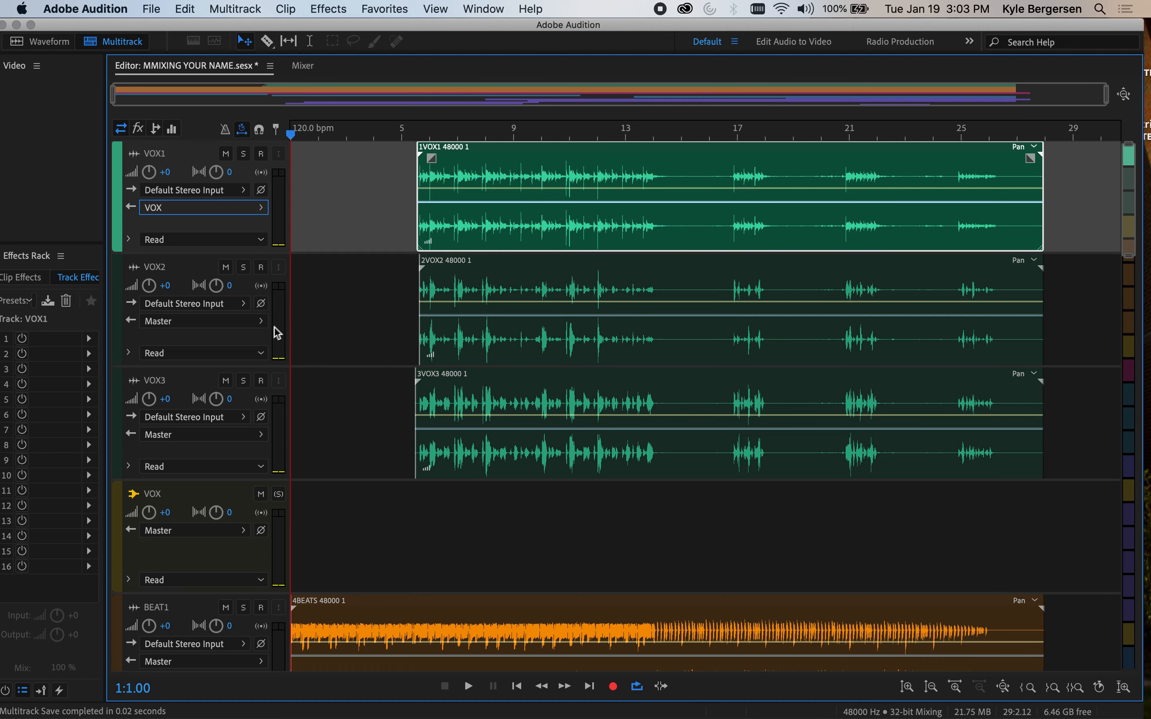
click(262, 323)
mouse_move(333, 378)
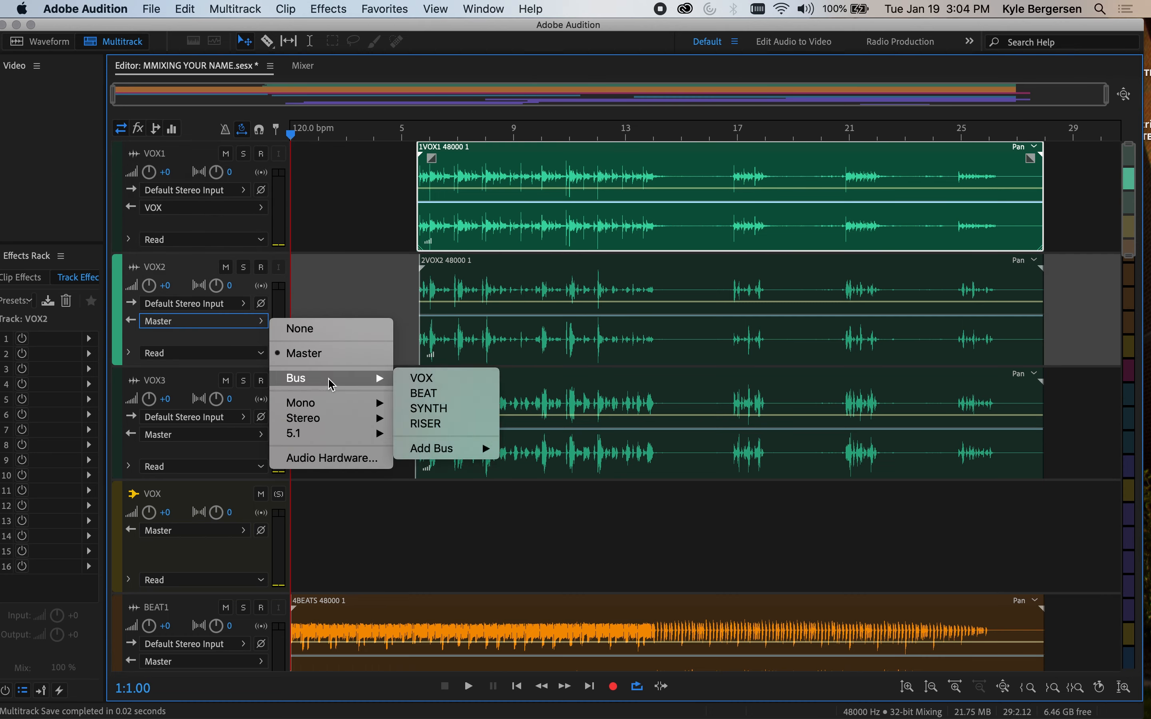
click(418, 379)
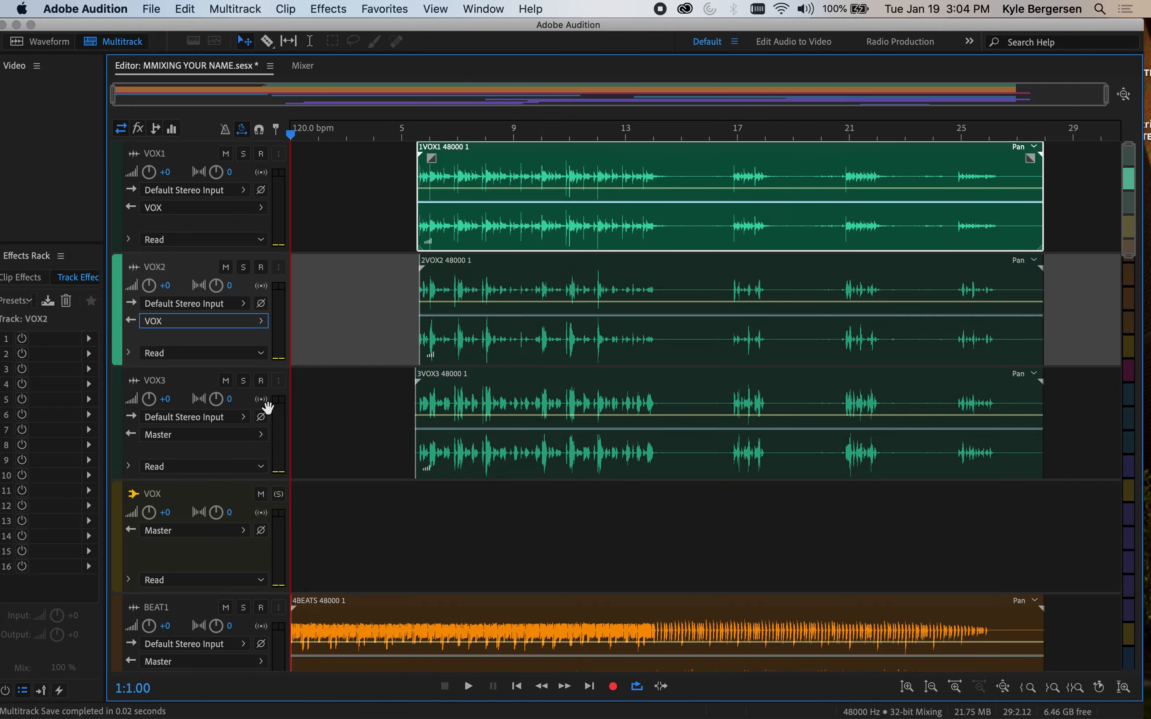
click(261, 435)
mouse_move(295, 492)
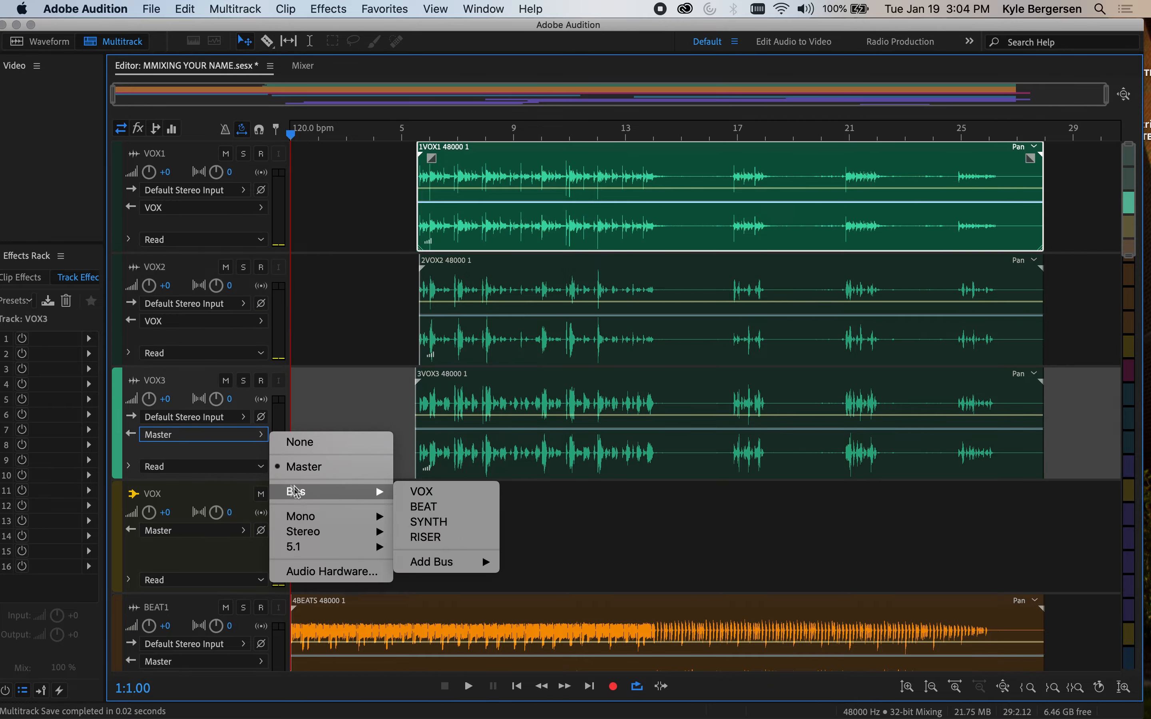
click(455, 493)
Route the outputs of the BEAT1 and BEAT2 tracks to the BEAT bus
scroll(348, 527, down, 6)
scroll(350, 527, up, 2)
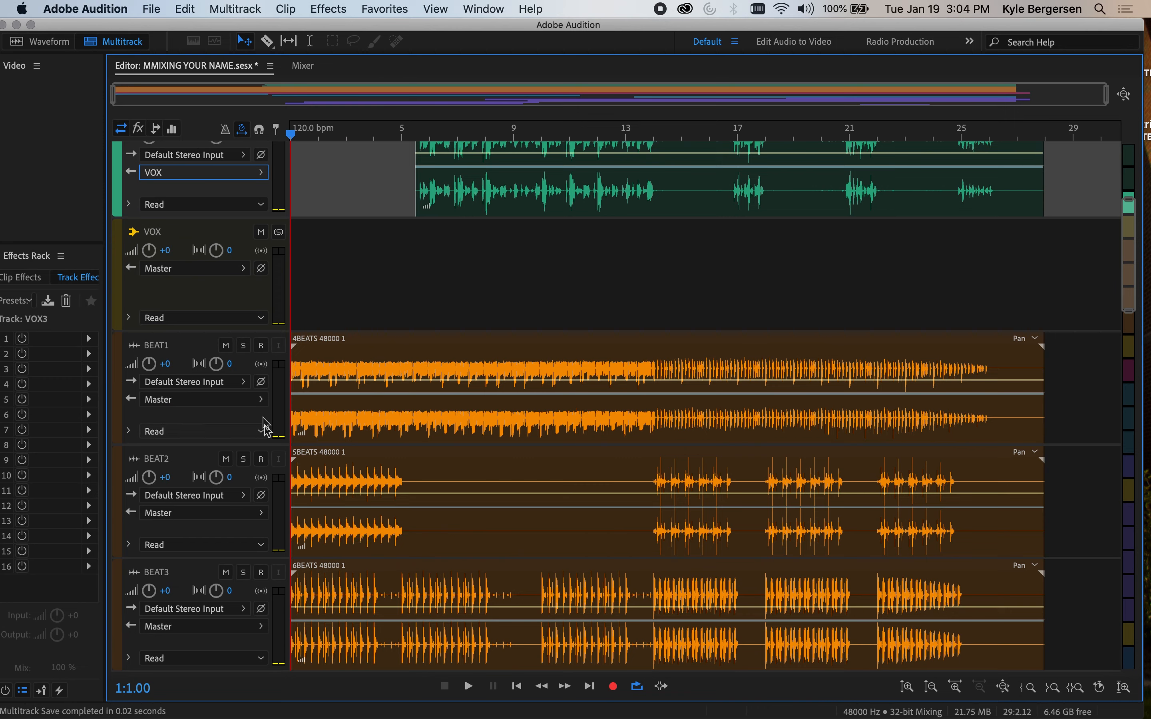
click(261, 401)
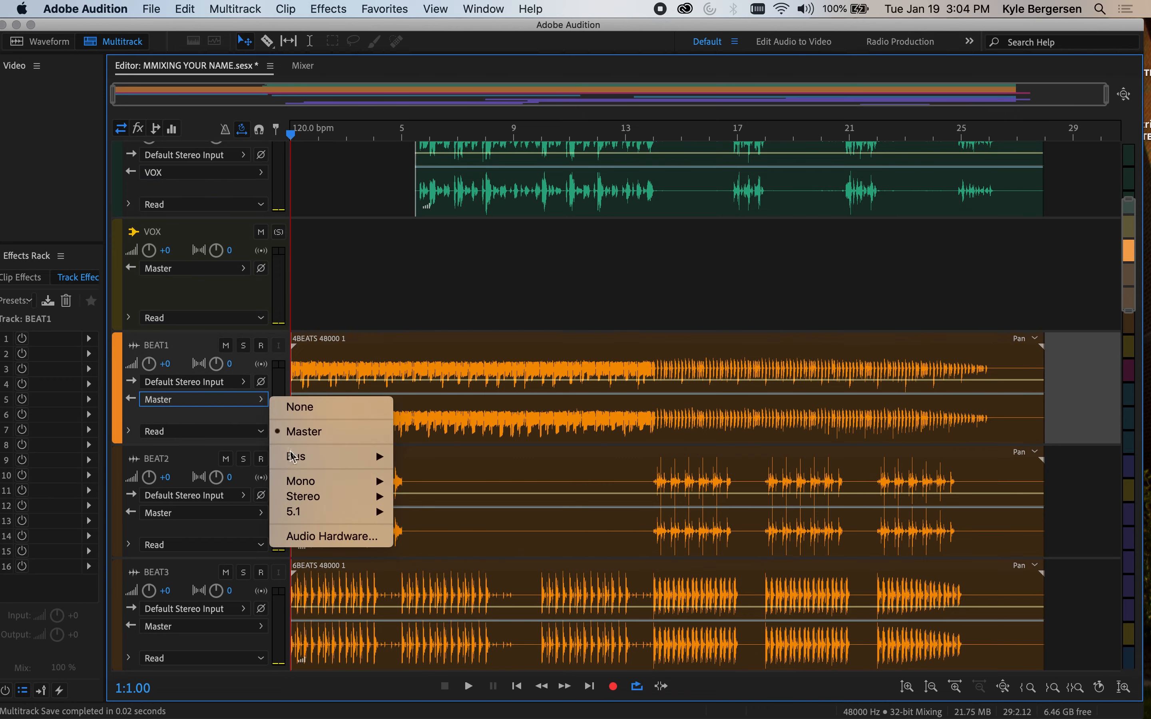
mouse_move(361, 457)
click(428, 472)
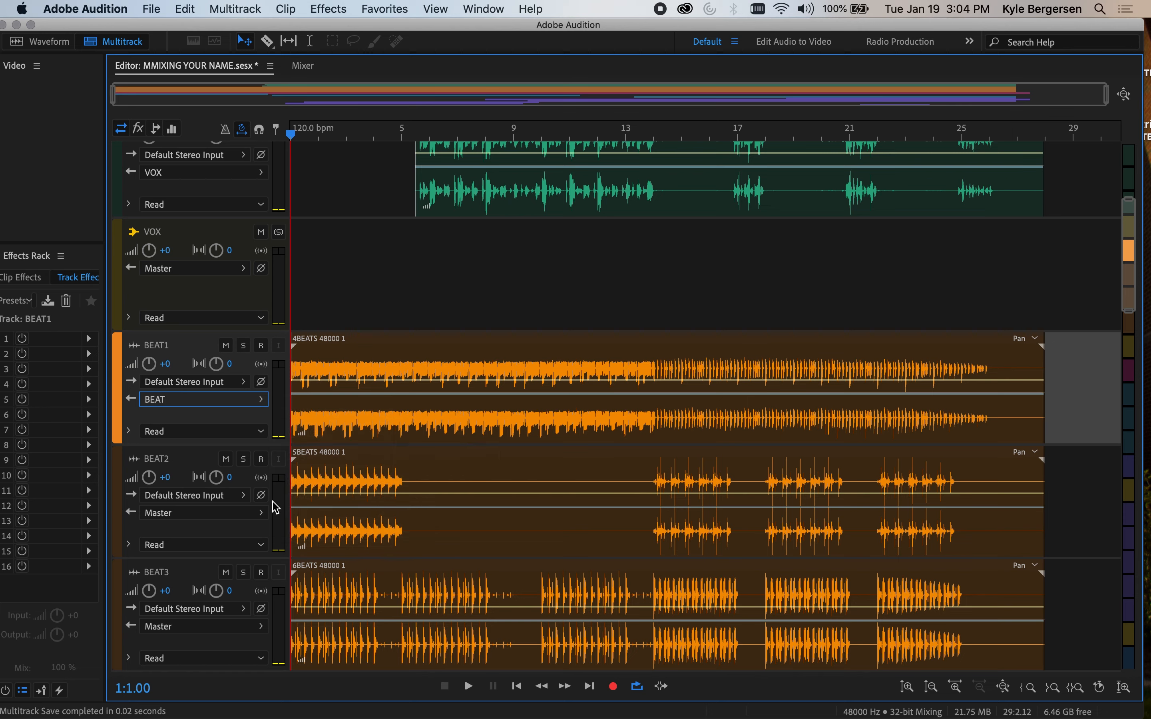
click(262, 514)
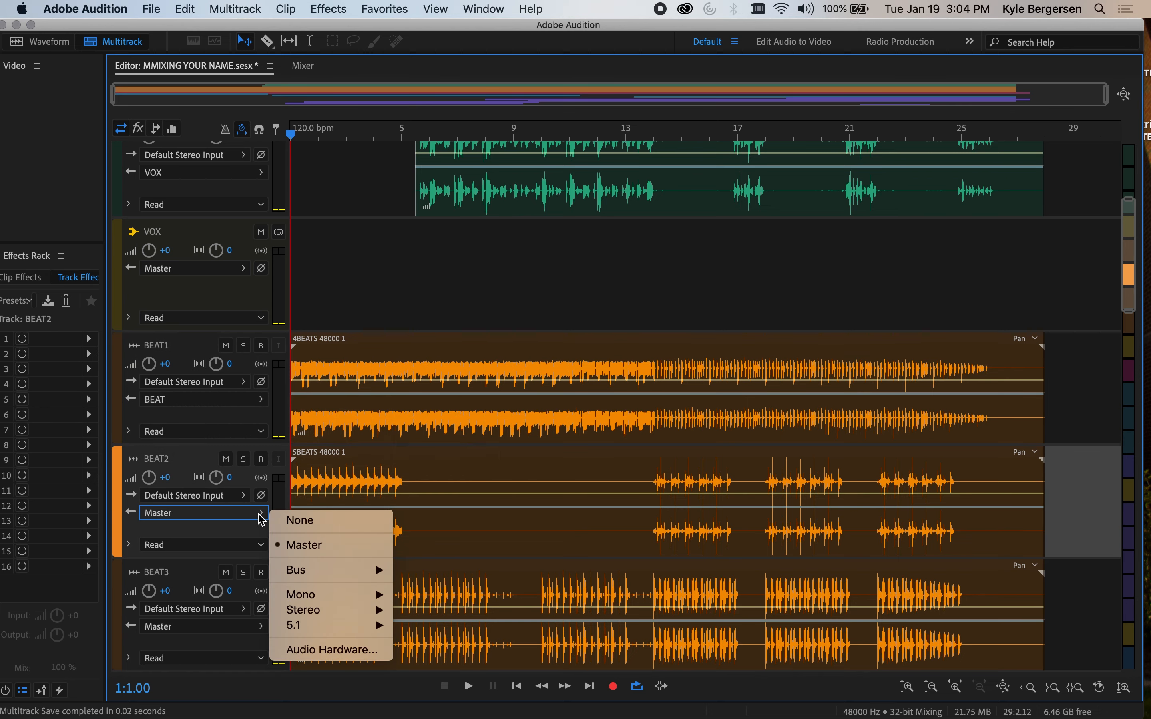
mouse_move(375, 570)
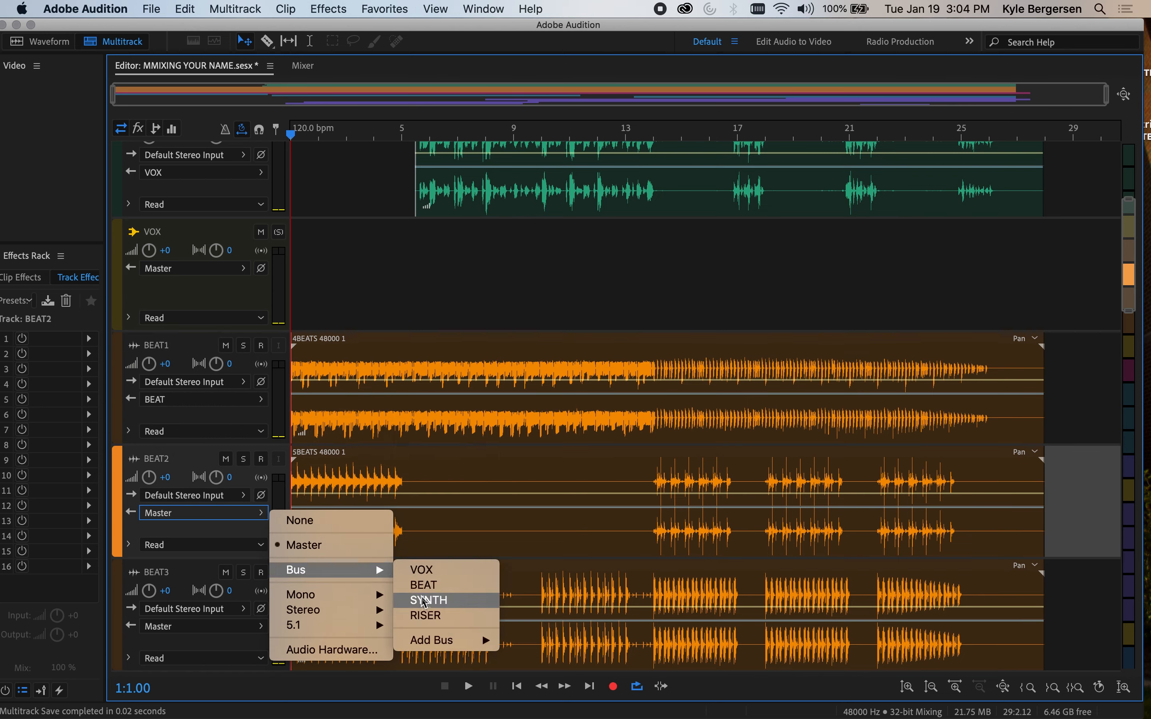
click(428, 585)
Route the outputs of the SYNTH2, SYNTH3 and SYNTH1 tracks to the SYNTH bus
scroll(262, 476, down, 15)
click(260, 363)
mouse_move(333, 420)
click(447, 452)
click(260, 477)
mouse_move(343, 533)
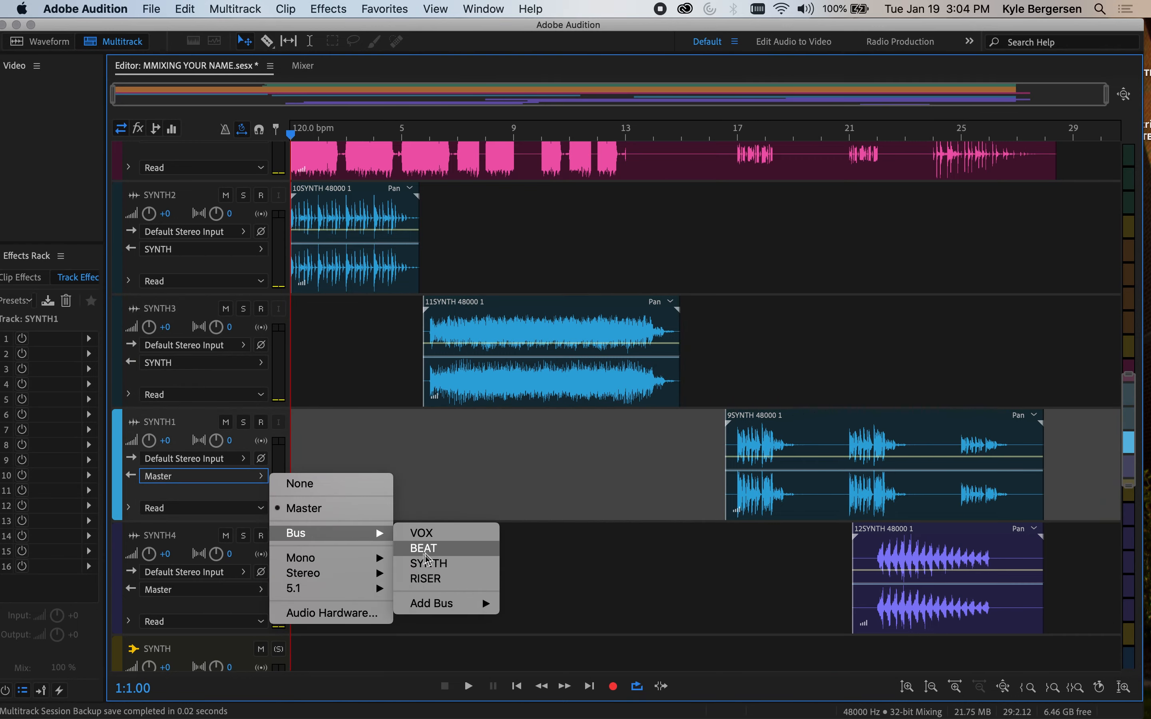
click(428, 563)
Recolor the SYNTH4 track blue like the other synth tracks and route its output to the SYNTH bus
scroll(533, 490, down, 3)
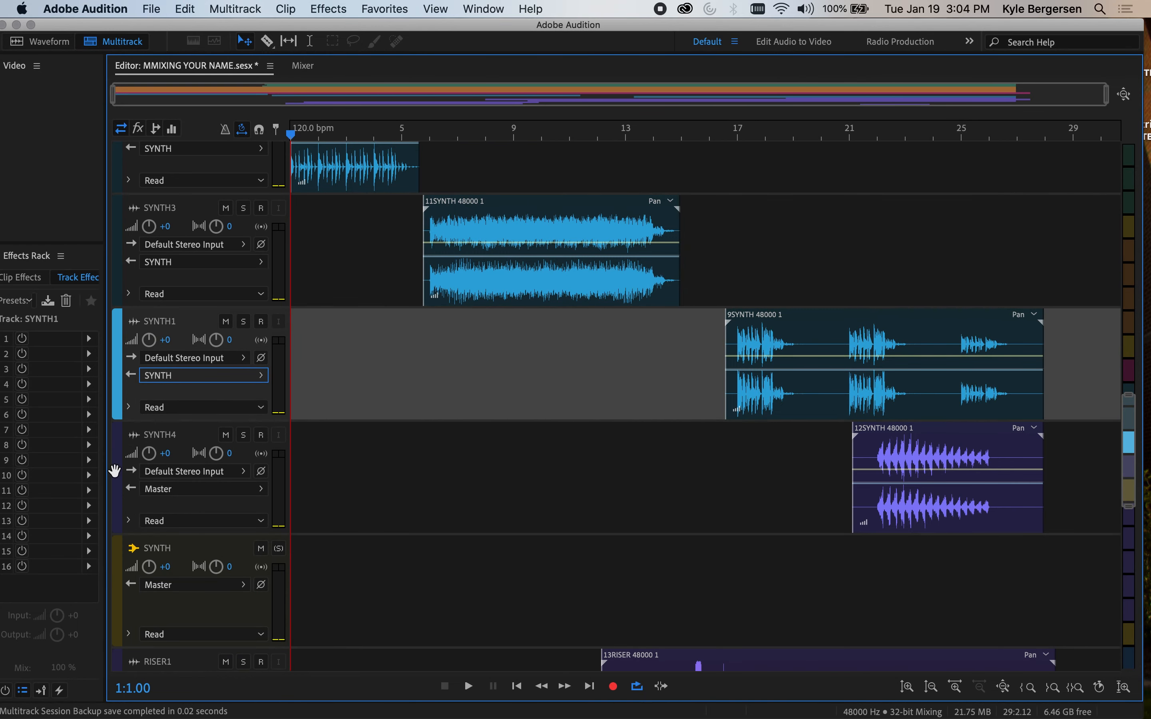
double_click(115, 471)
click(501, 432)
click(620, 475)
click(259, 489)
mouse_move(334, 546)
click(428, 576)
Route the outputs of the RISER1 and RISER2 tracks to the RISER bus
scroll(598, 430, down, 5)
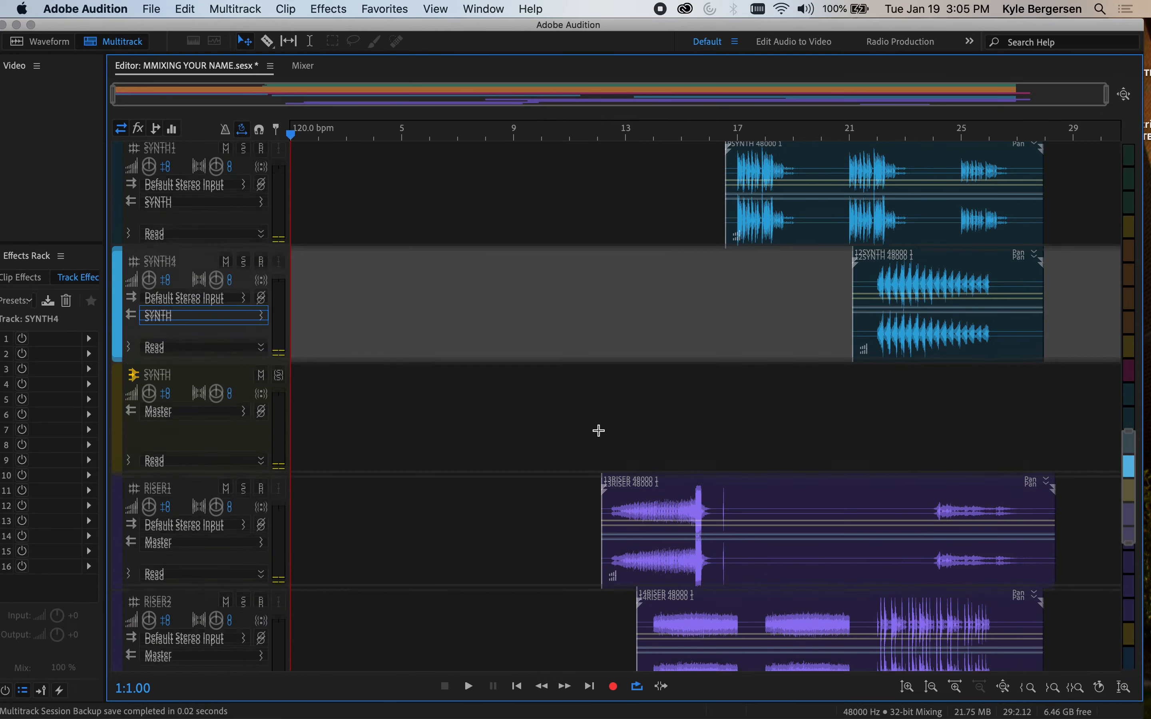
scroll(598, 431, down, 2)
click(204, 430)
mouse_move(333, 487)
click(426, 532)
click(205, 543)
mouse_move(333, 601)
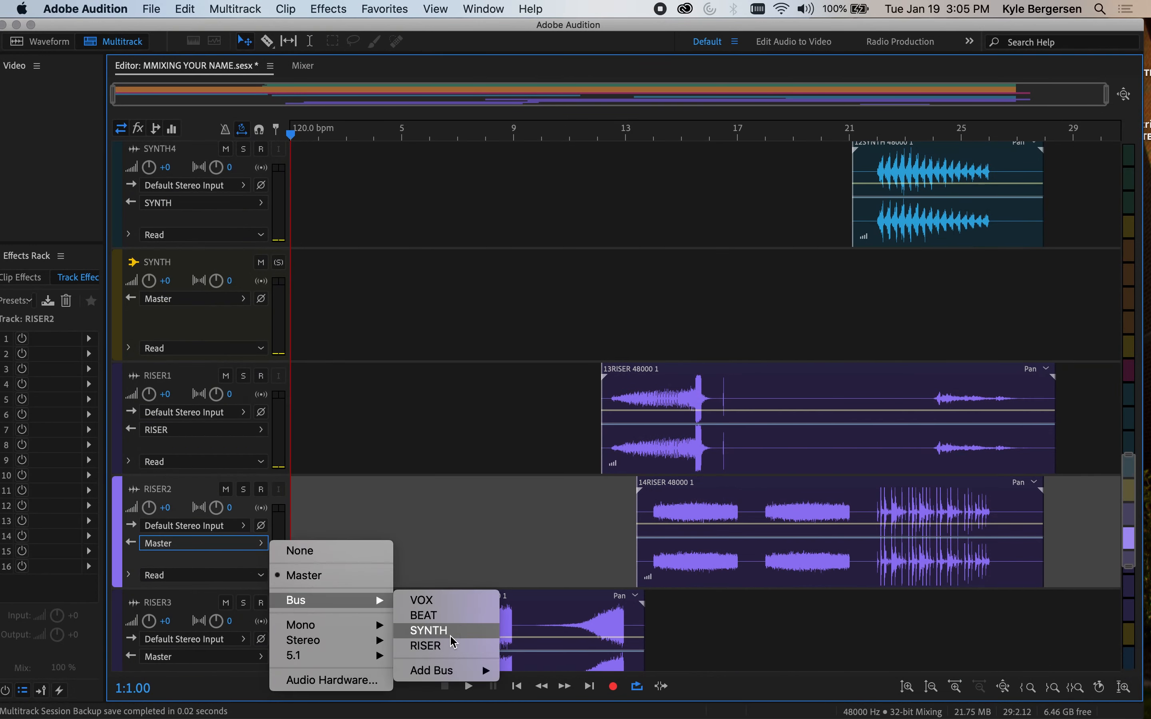
click(452, 643)
Route the outputs of the RISER3, RISER4 and RISER5 tracks to the RISER bus
scroll(437, 488, down, 3)
click(205, 504)
mouse_move(376, 560)
click(428, 606)
scroll(257, 471, down, 3)
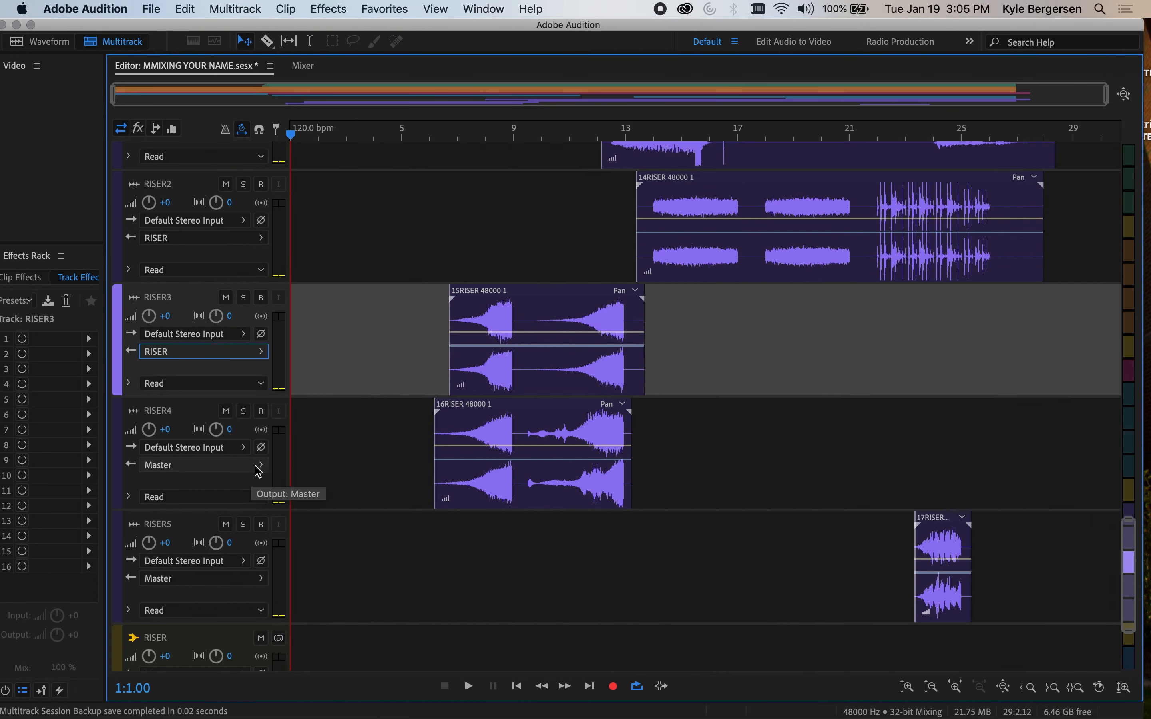
click(258, 470)
mouse_move(333, 522)
click(437, 572)
Add a Mastering effect to the Master channel in the mixer with the Subtle Clarity preset and its reverb amount lowered to 0 %
click(303, 65)
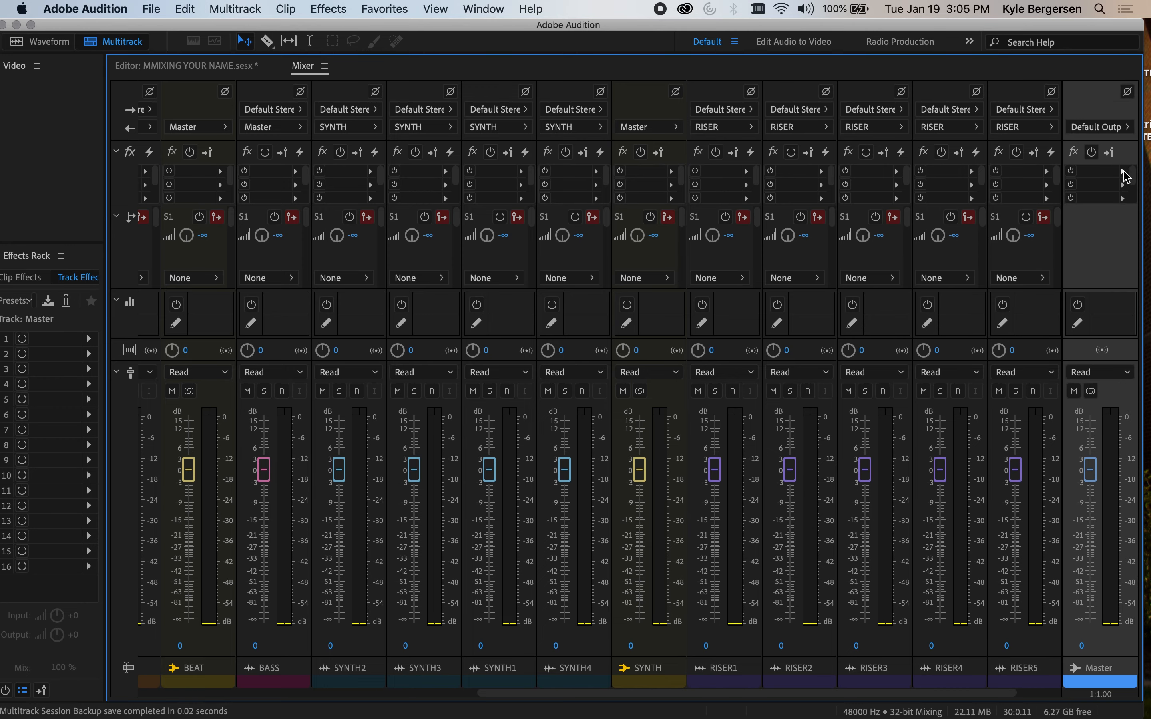
click(1124, 170)
mouse_move(975, 317)
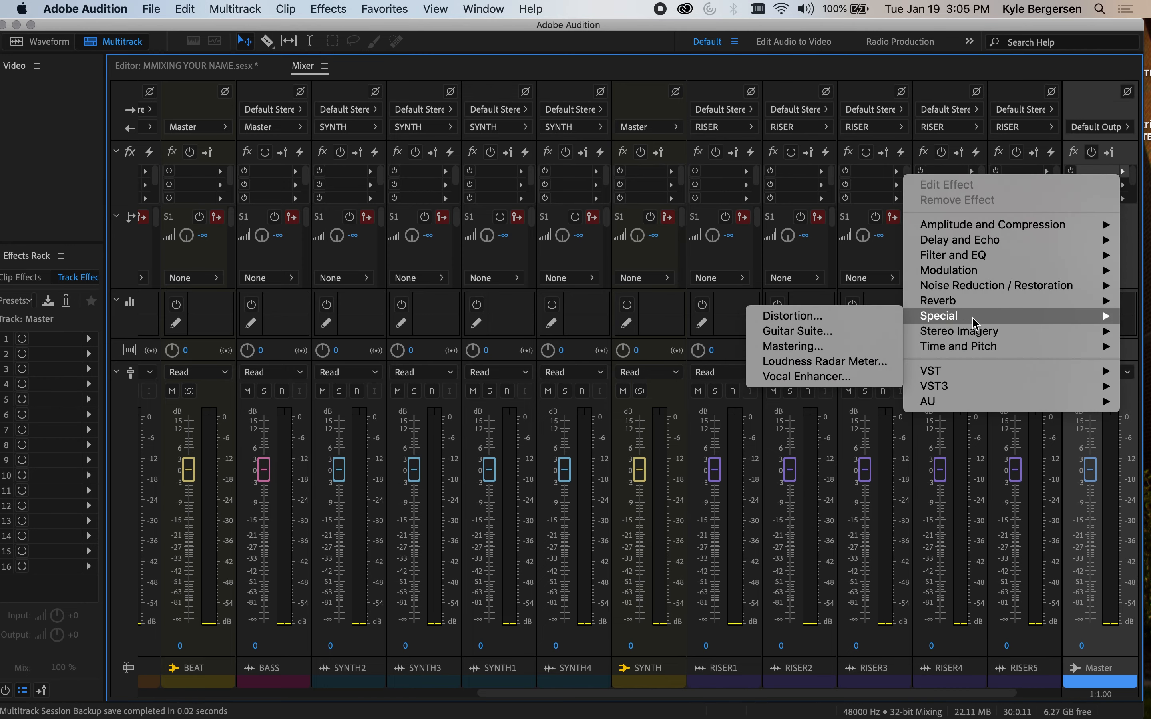
click(804, 346)
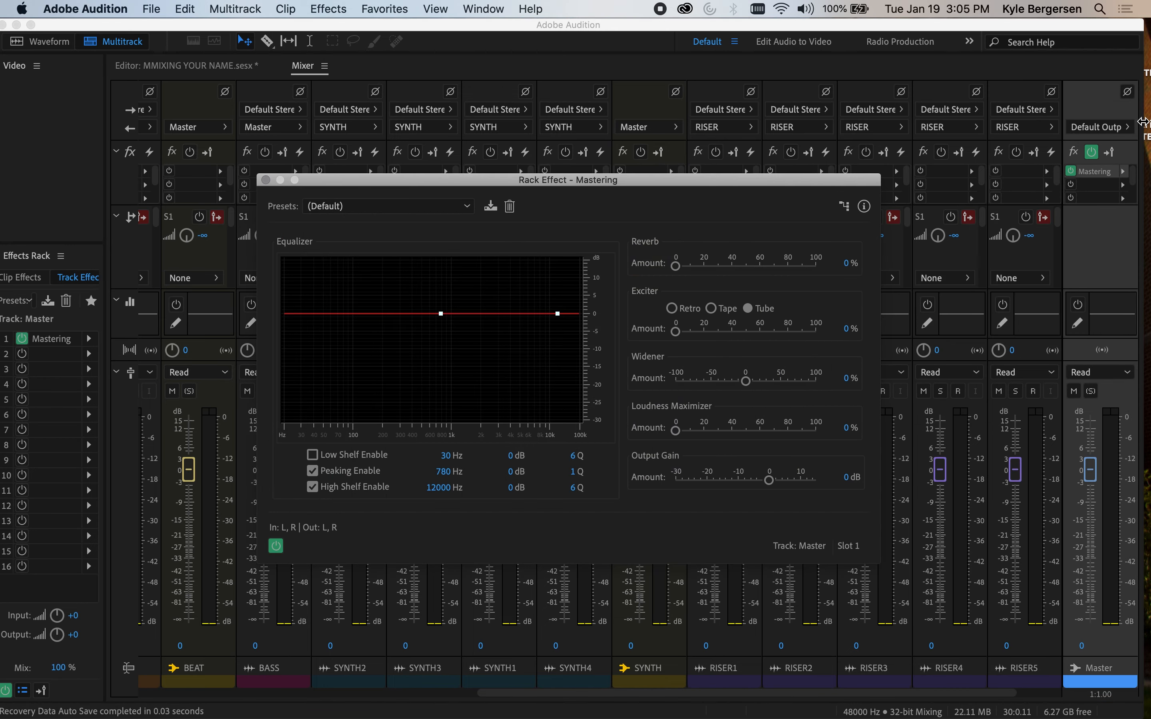
click(468, 208)
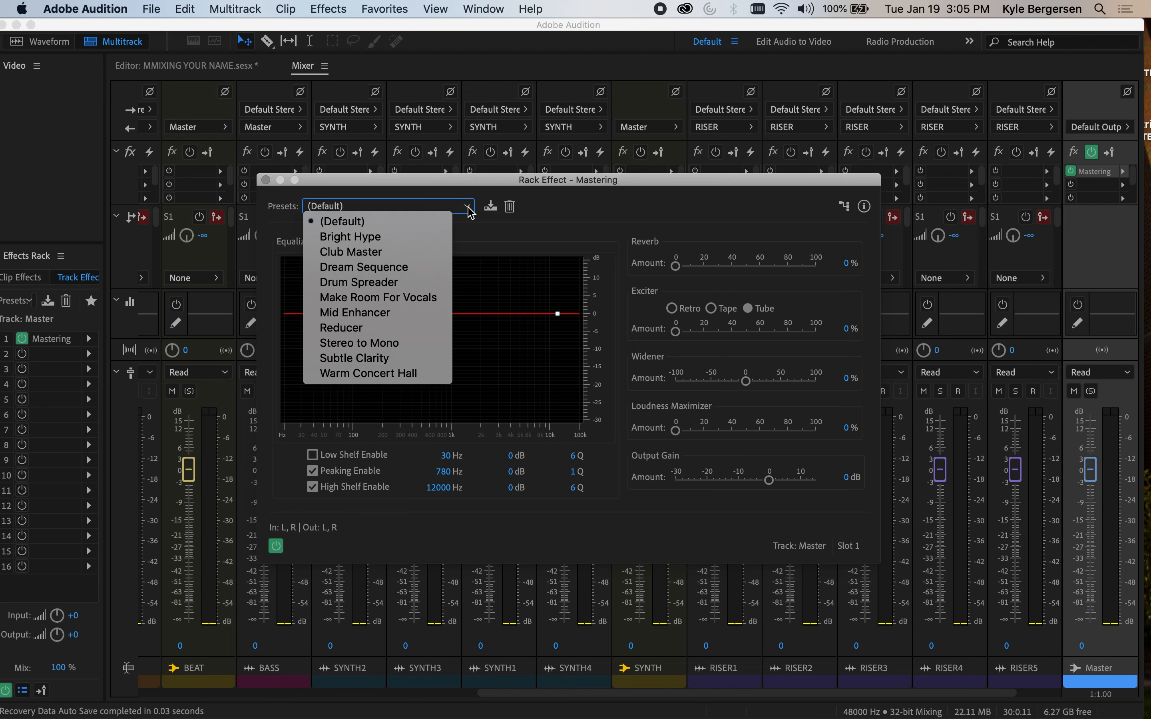
click(355, 357)
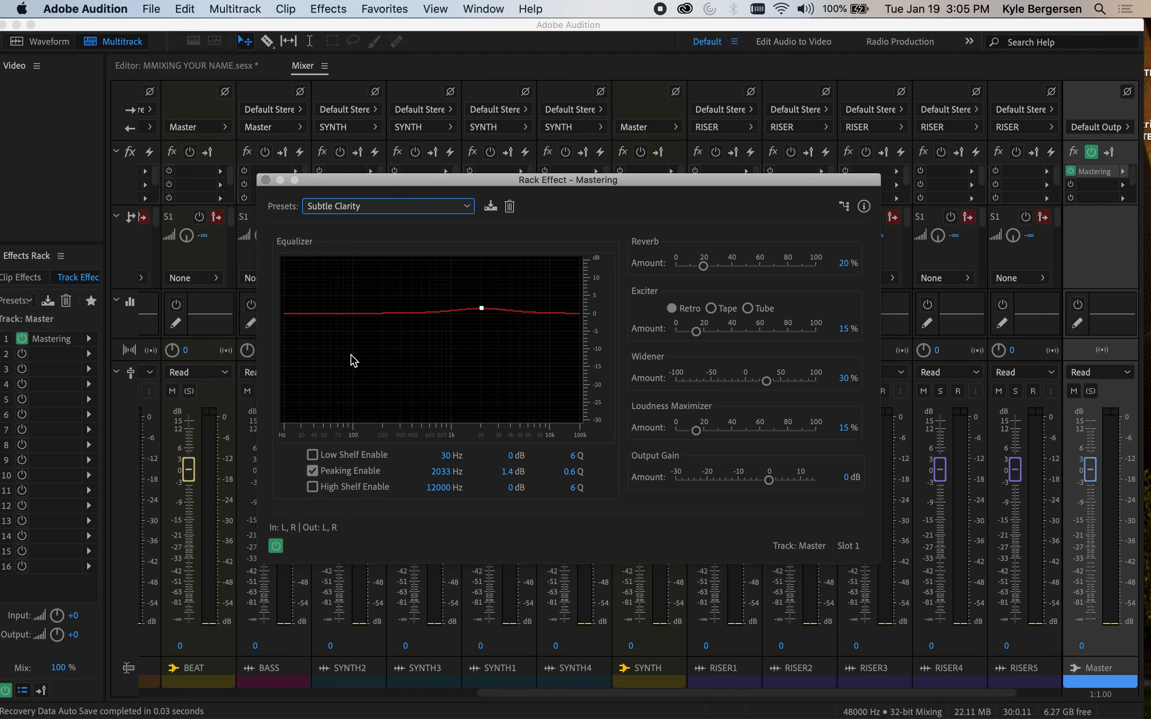
drag(704, 267, 676, 266)
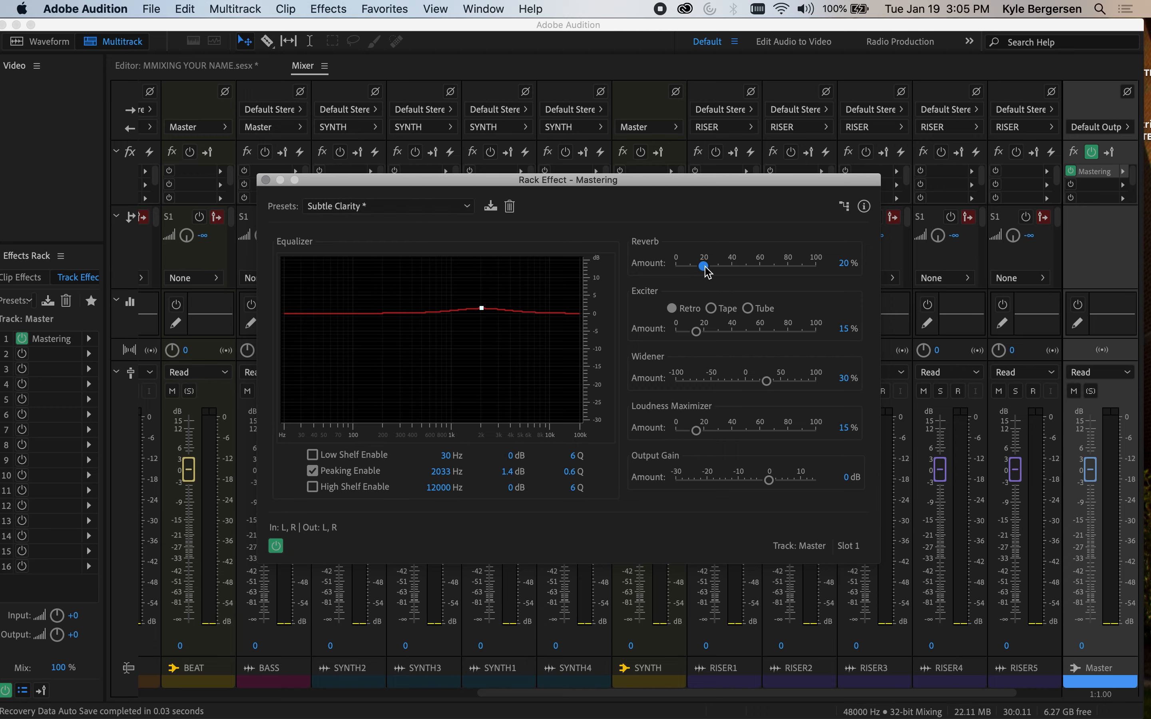
click(266, 180)
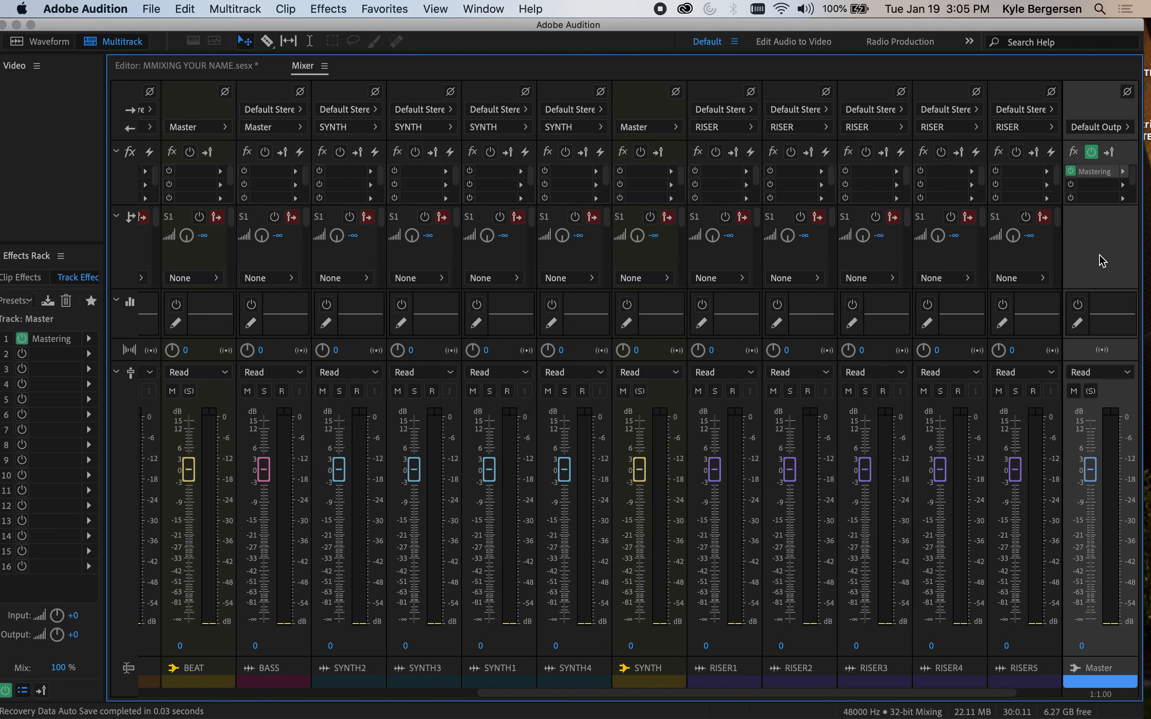
Add a Hard Limiter in the Master channel's second effect slot using the Limit to -3dB preset
click(1123, 187)
mouse_move(1018, 240)
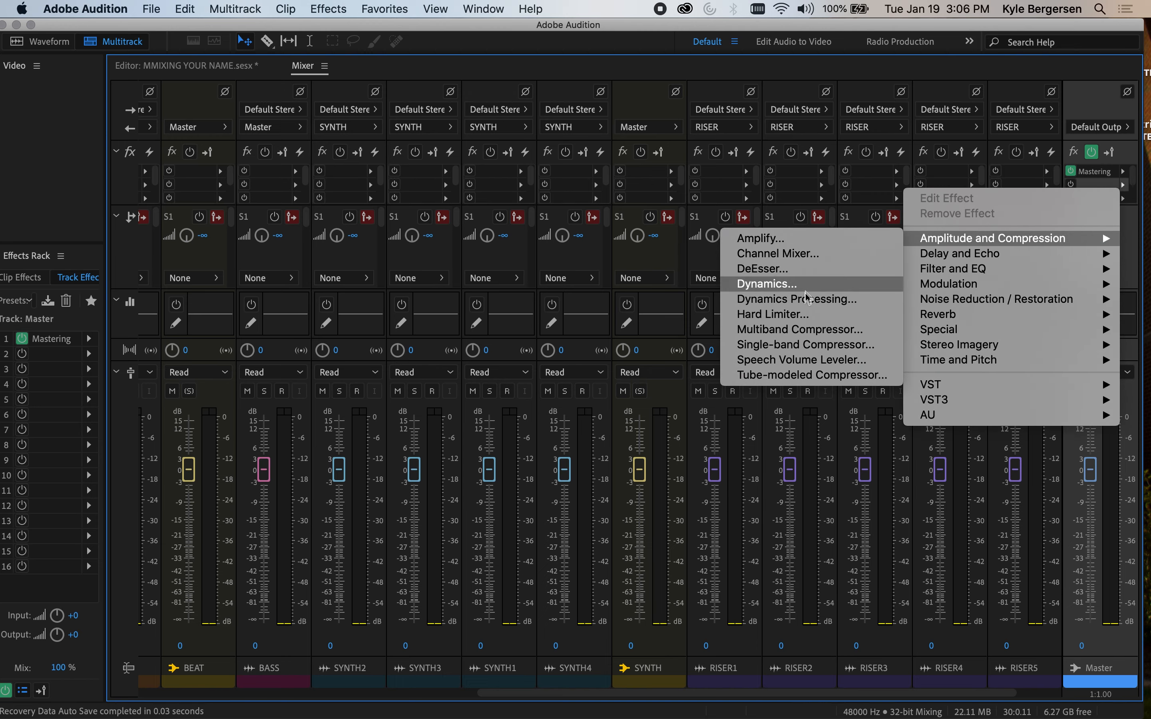
click(801, 320)
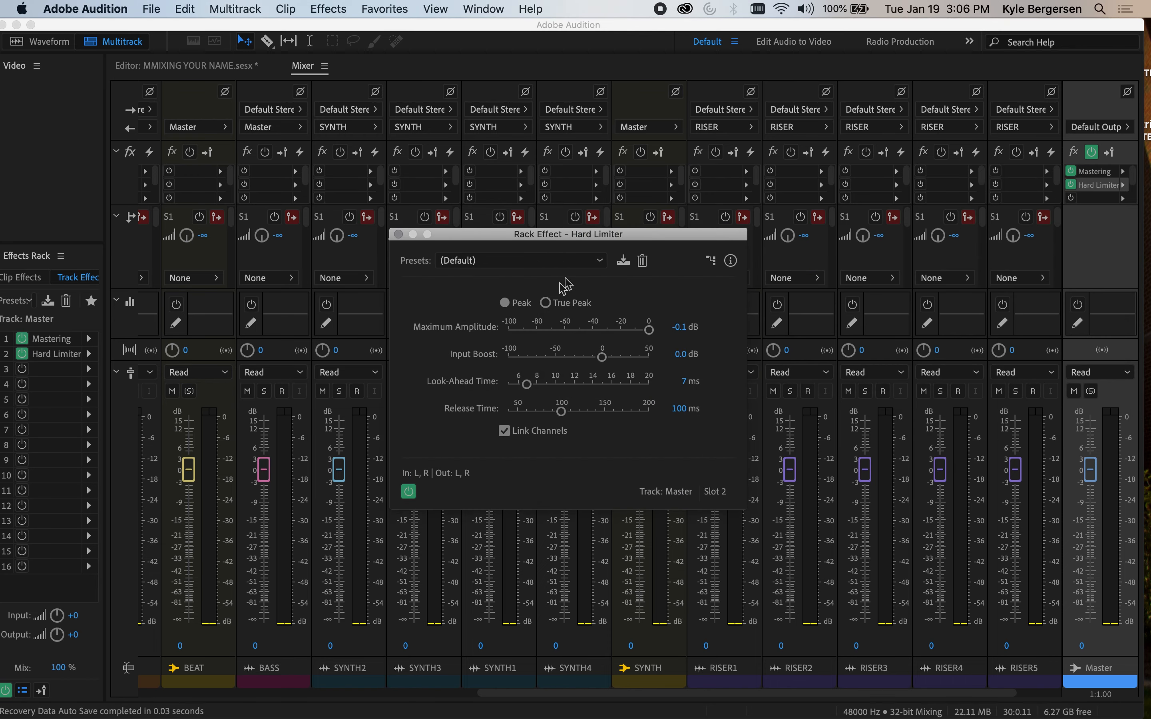
click(598, 262)
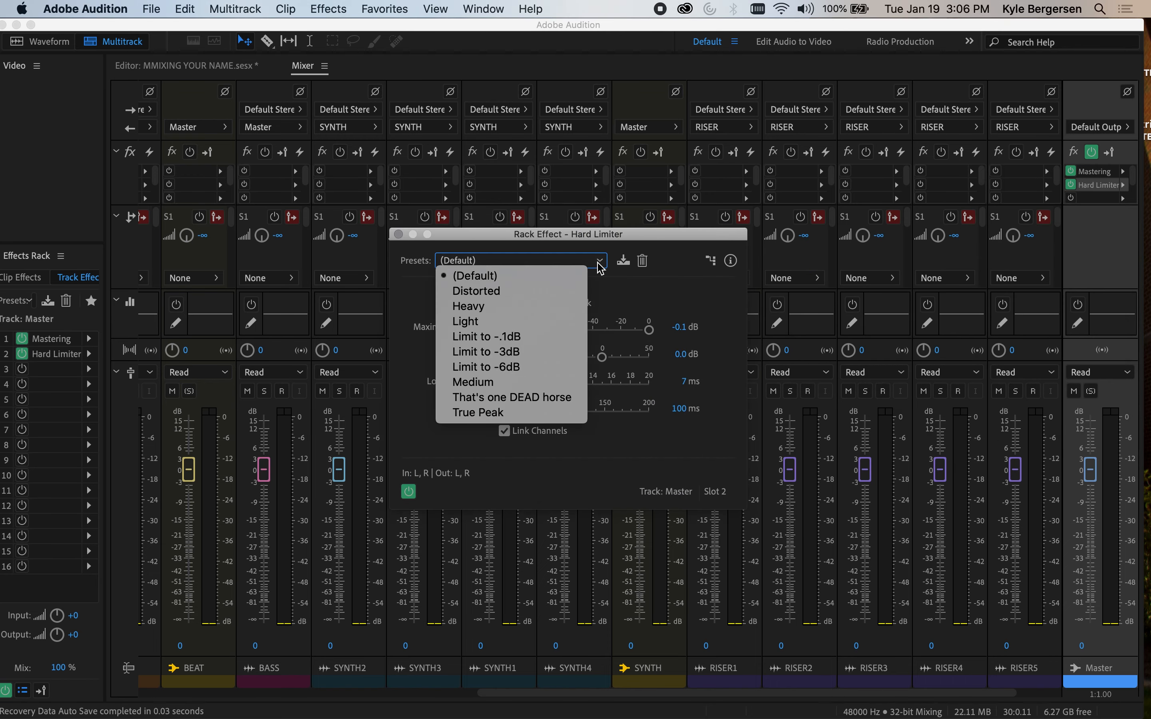
click(543, 352)
click(398, 234)
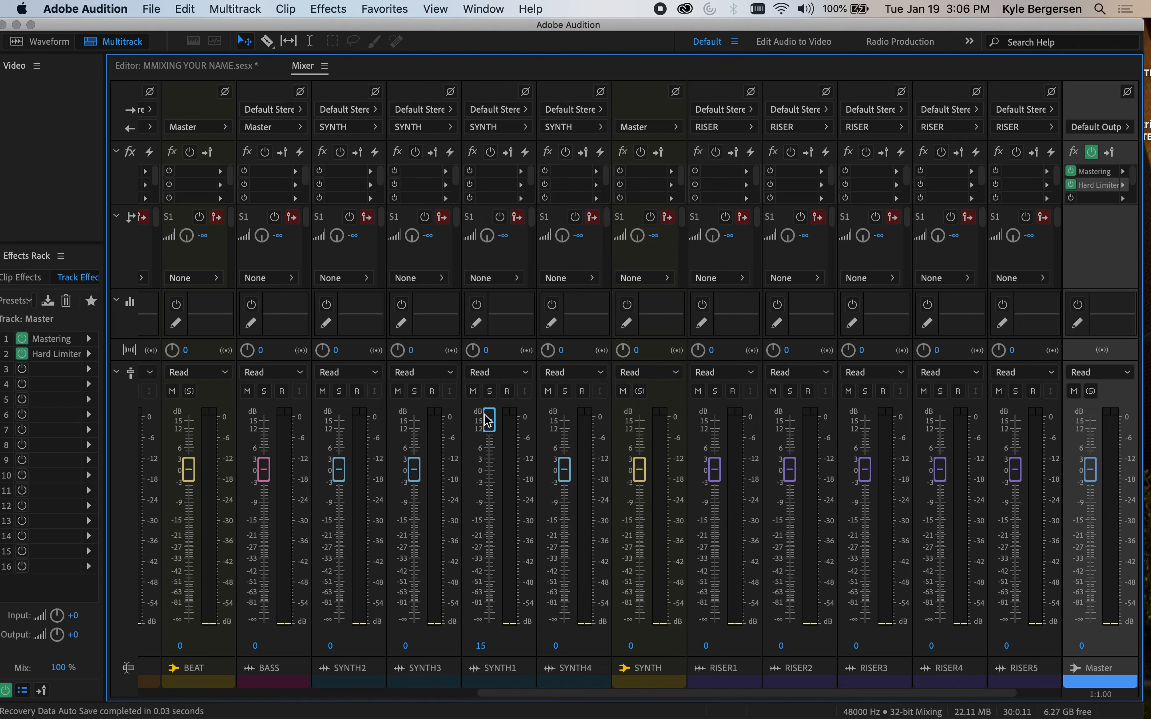
Set the SYNTH1 channel's volume fader to about -0.8 dB in the mixer
drag(489, 419, 491, 476)
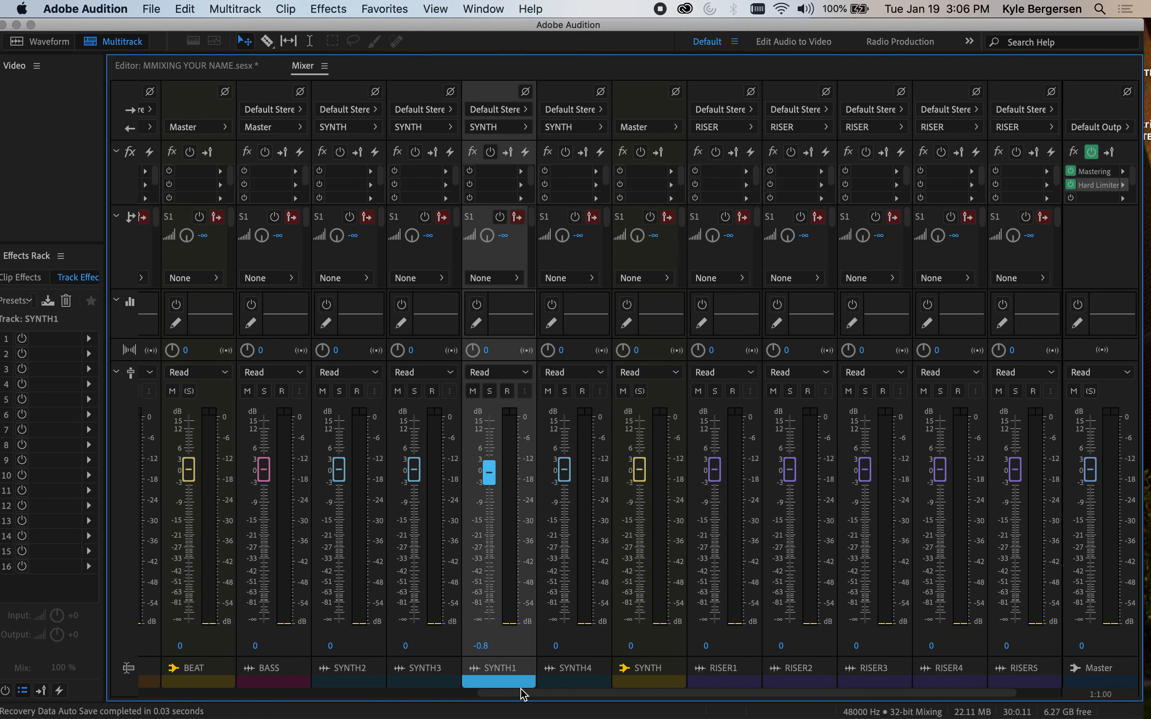
Select the time range from 5:2.14 to 8:4.11 in the multitrack editor and briefly play it back in a loop
drag(523, 696, 3, 713)
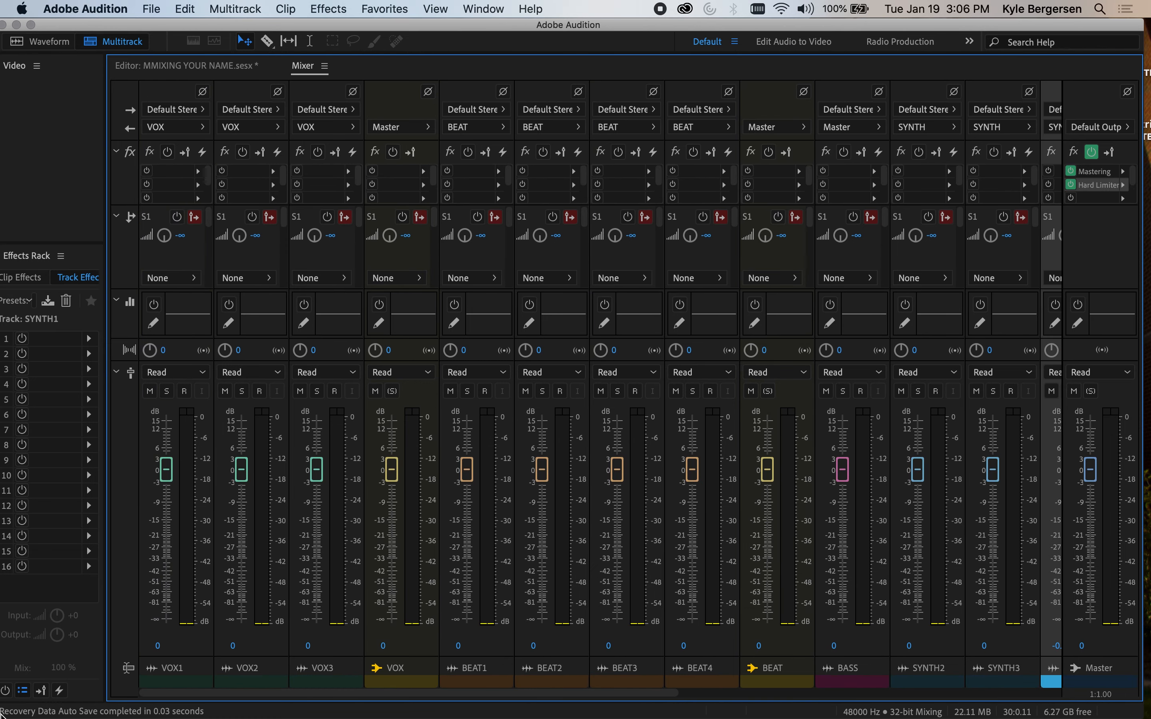
click(193, 71)
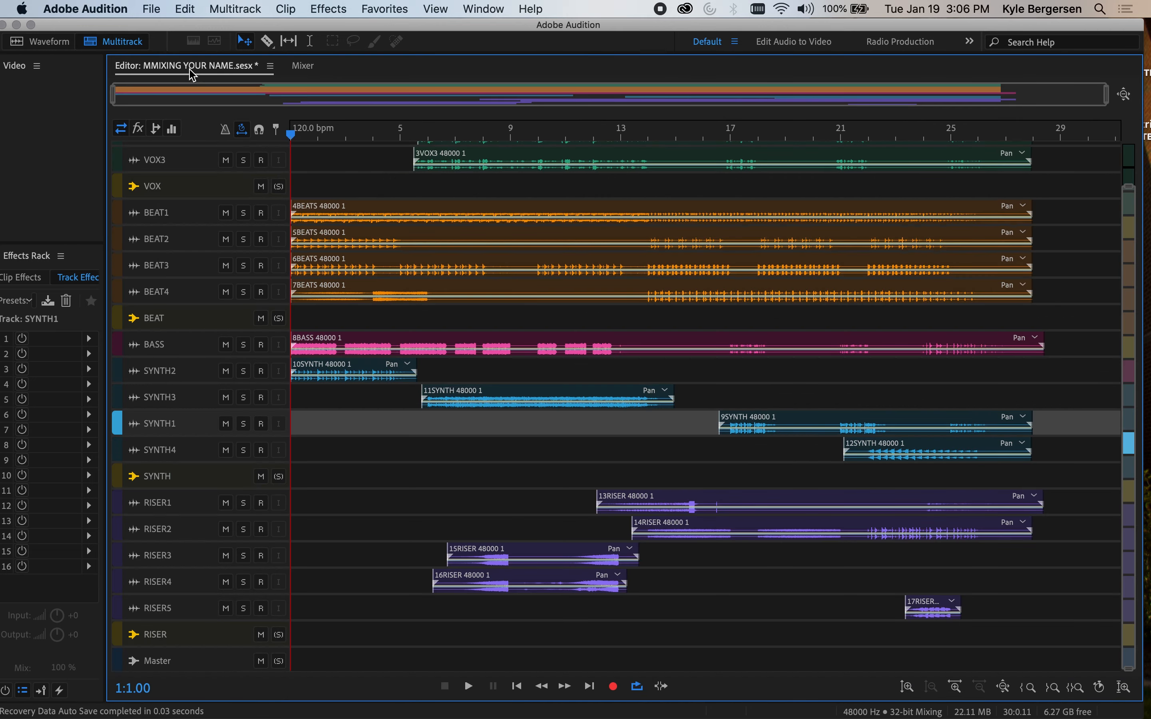
scroll(433, 209, up, 2)
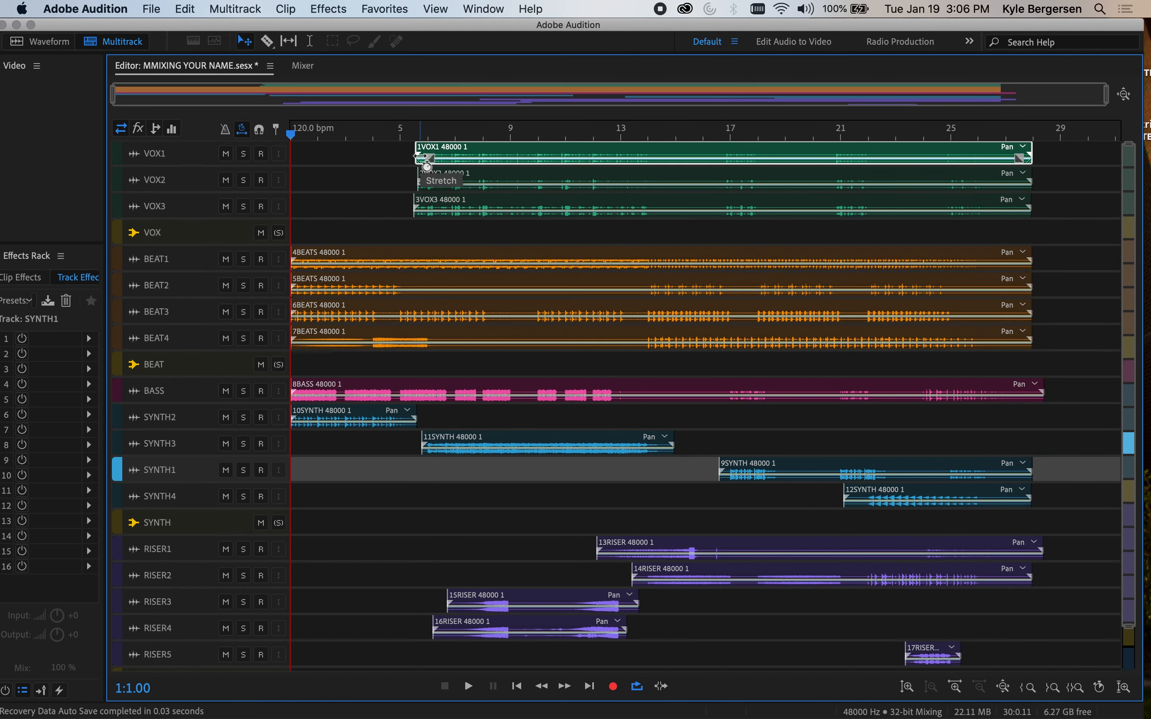
click(412, 135)
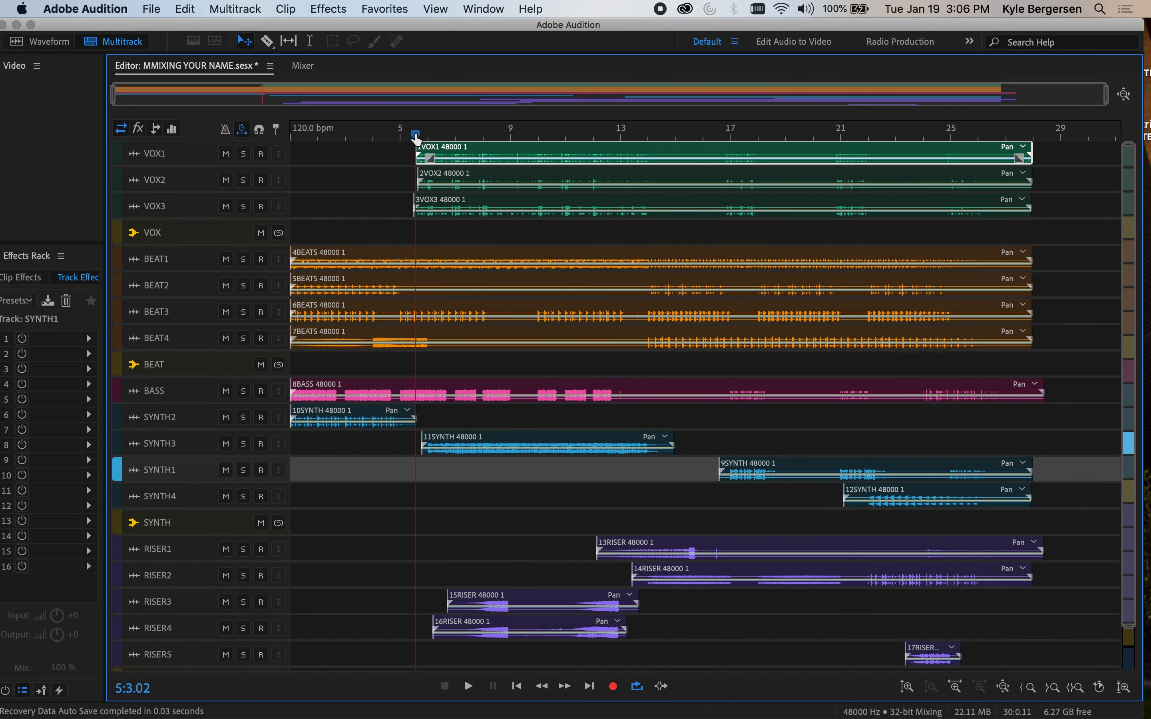
drag(416, 139, 414, 139)
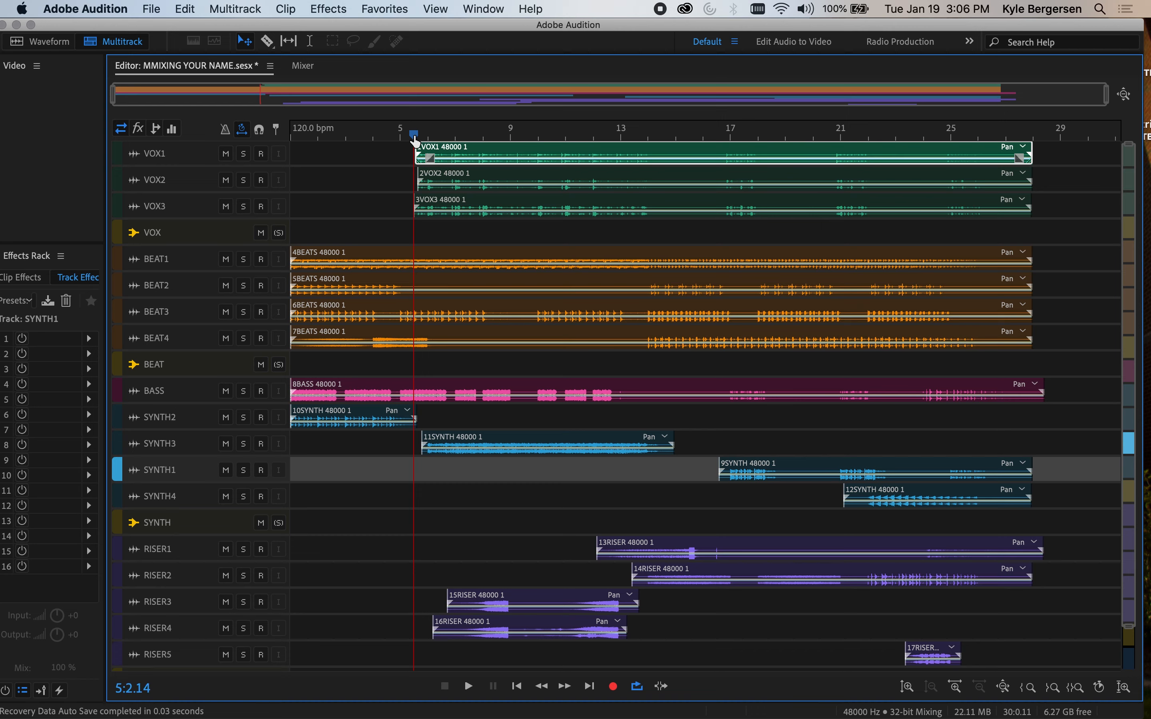
key(shift+End)
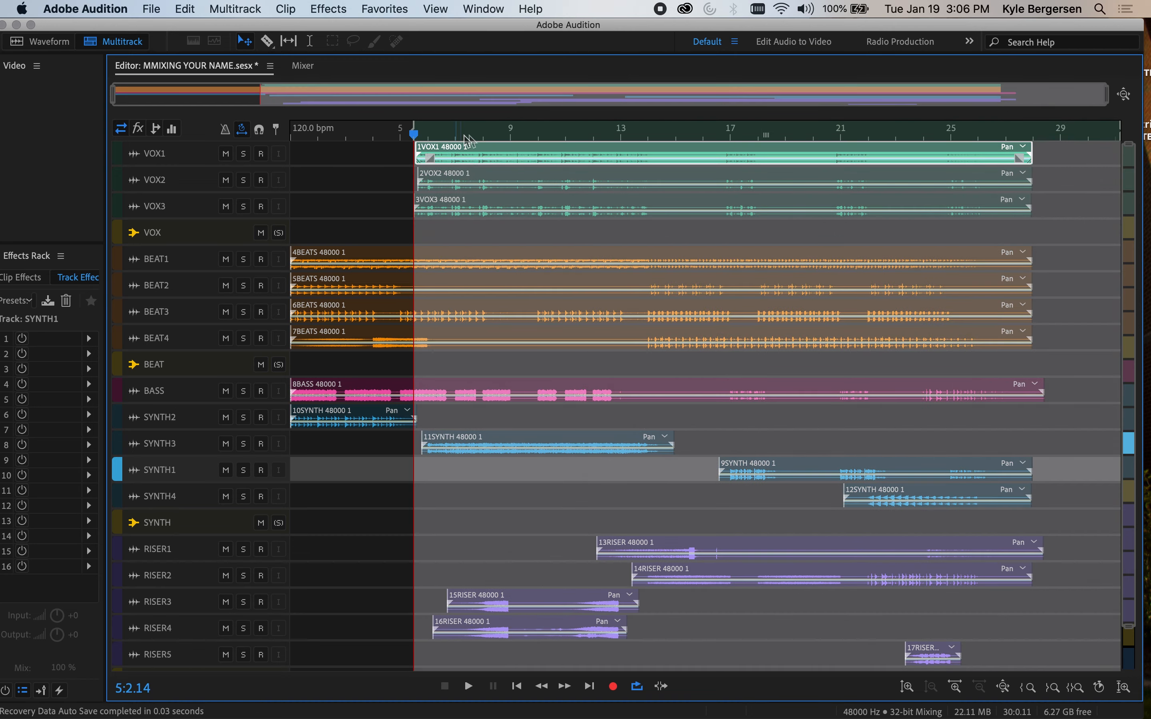
click(508, 135)
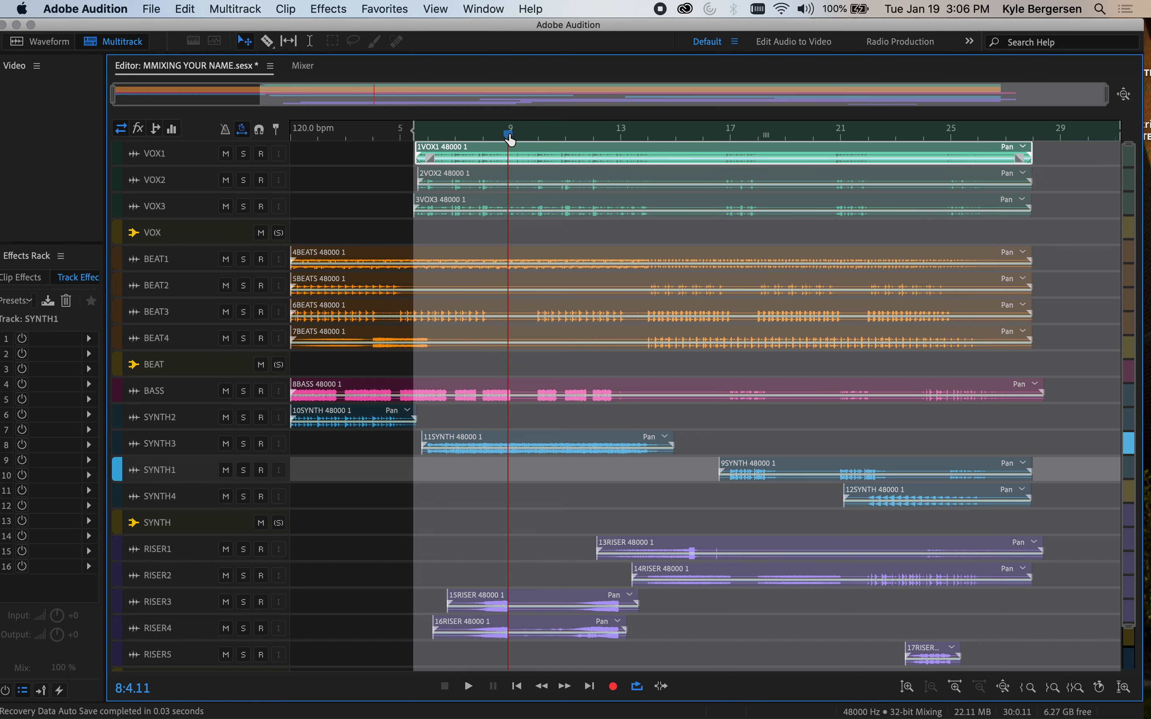
shift+click(509, 137)
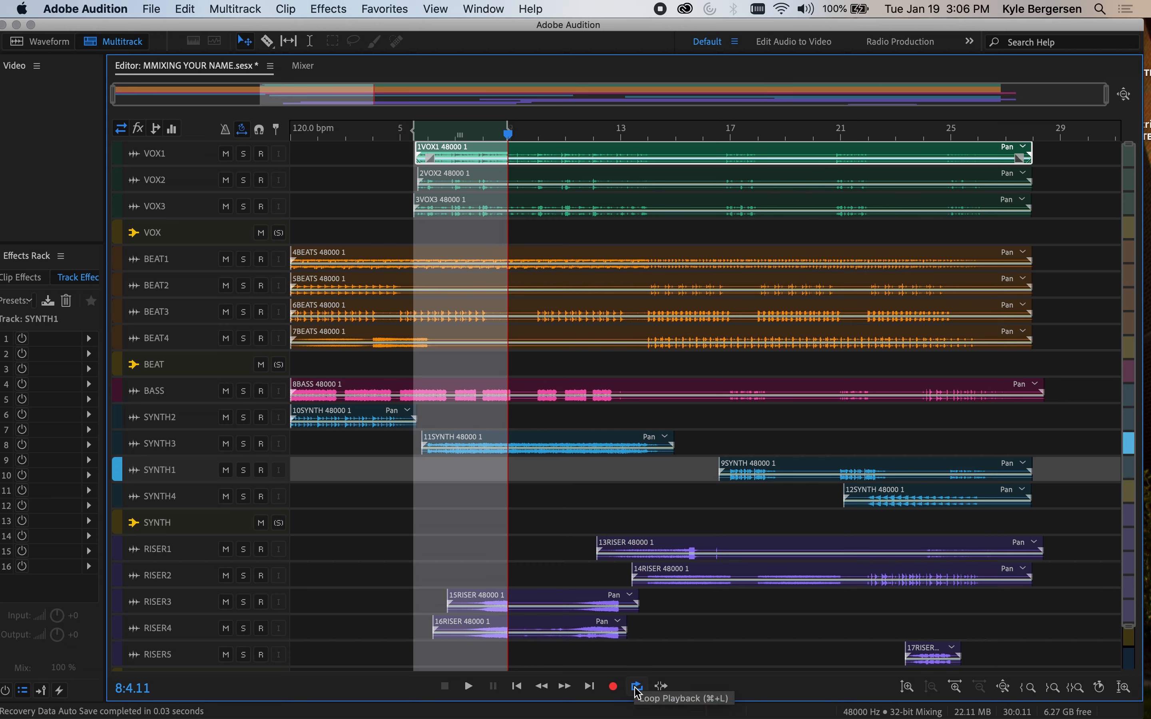
click(469, 687)
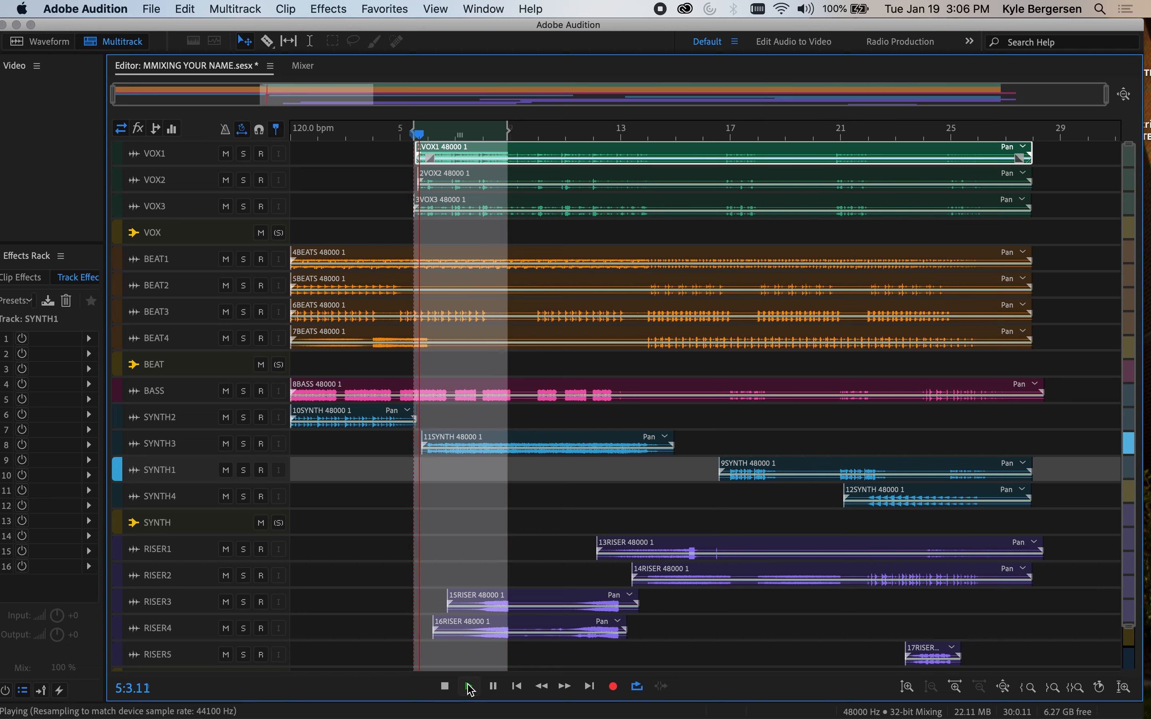
click(445, 686)
Solo the VOX1 channel in the mixer, play the selected range to check it, and release the solo
click(303, 66)
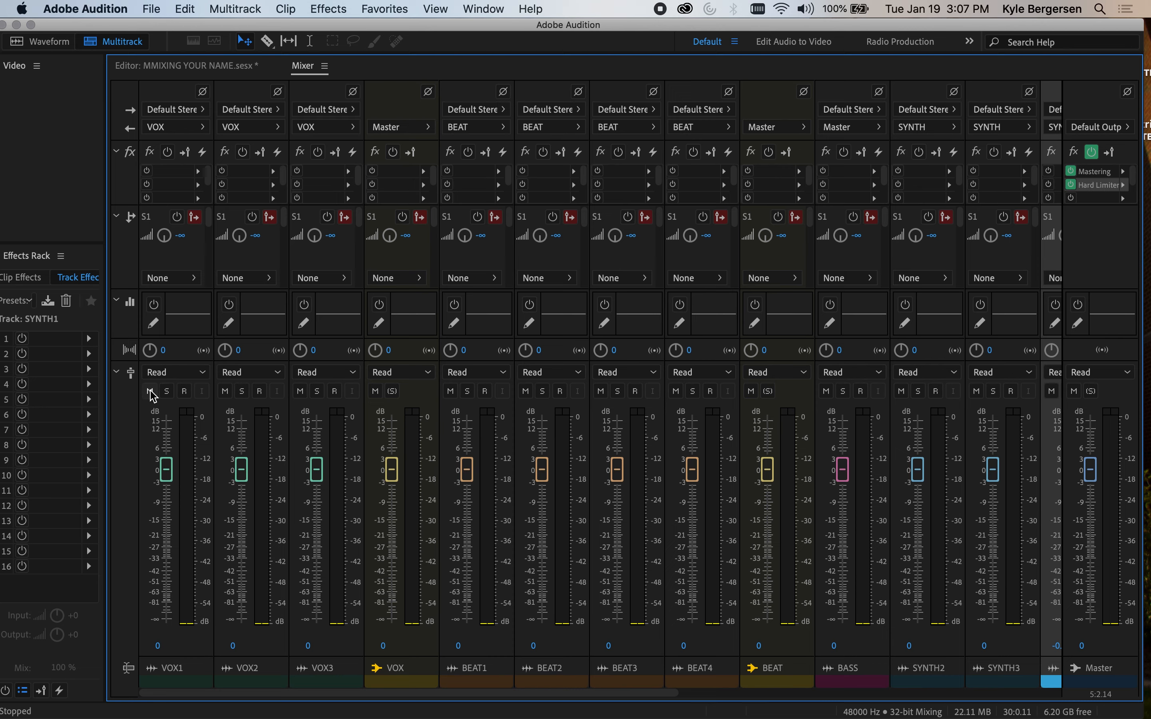
click(163, 392)
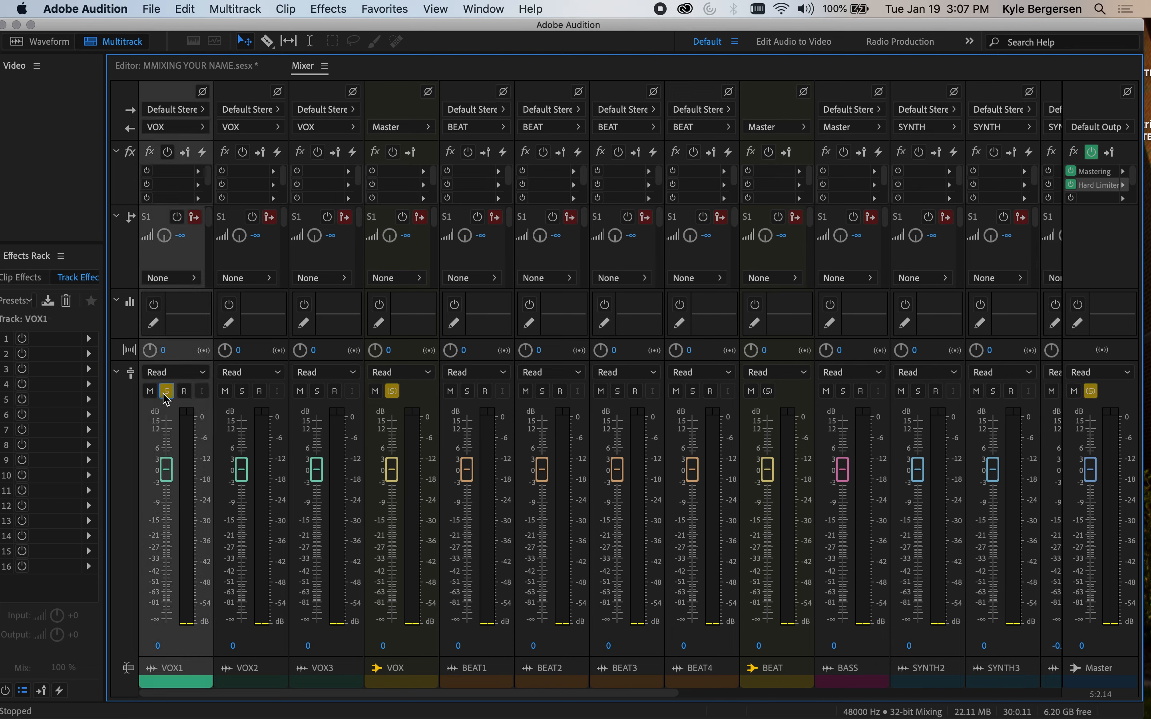
key(space)
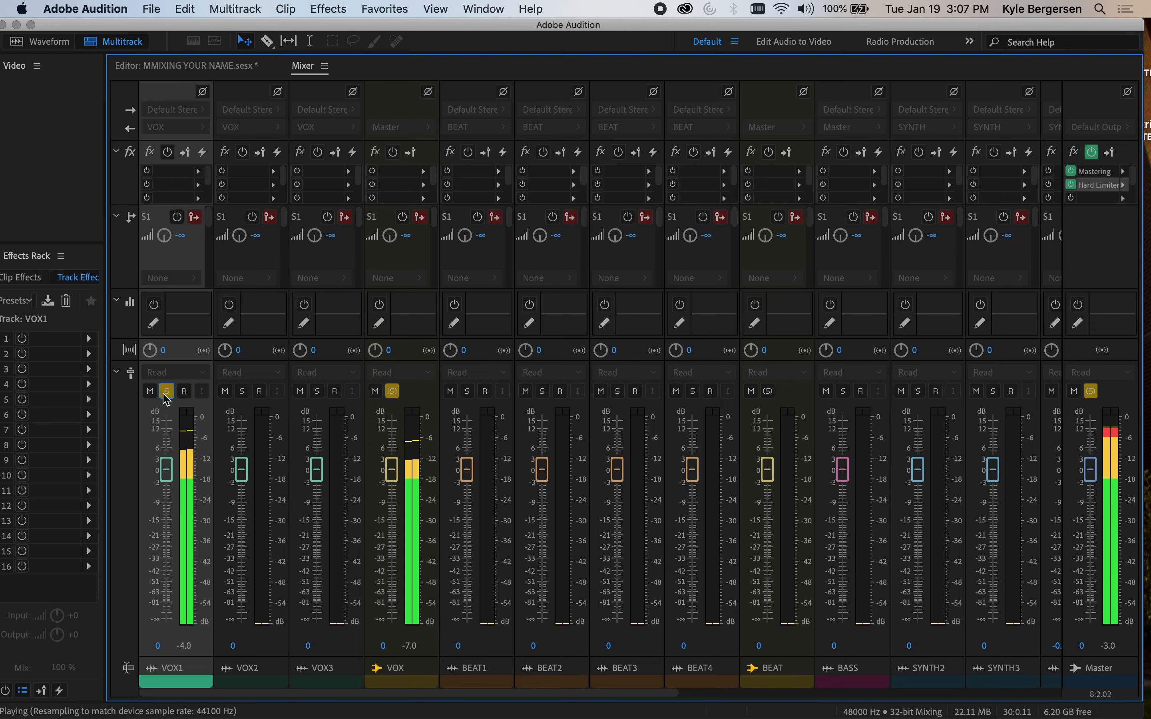
key(space)
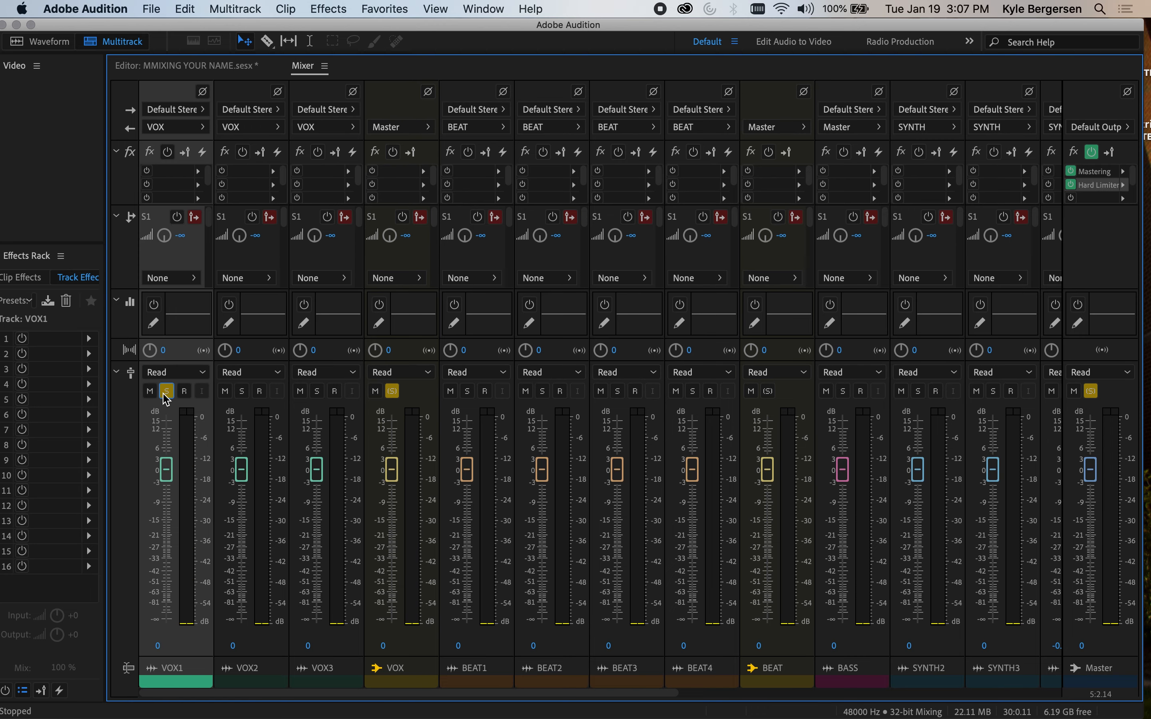
click(167, 389)
Audition the VOX2 channel on its own over the selected range, releasing its solo when done
click(243, 391)
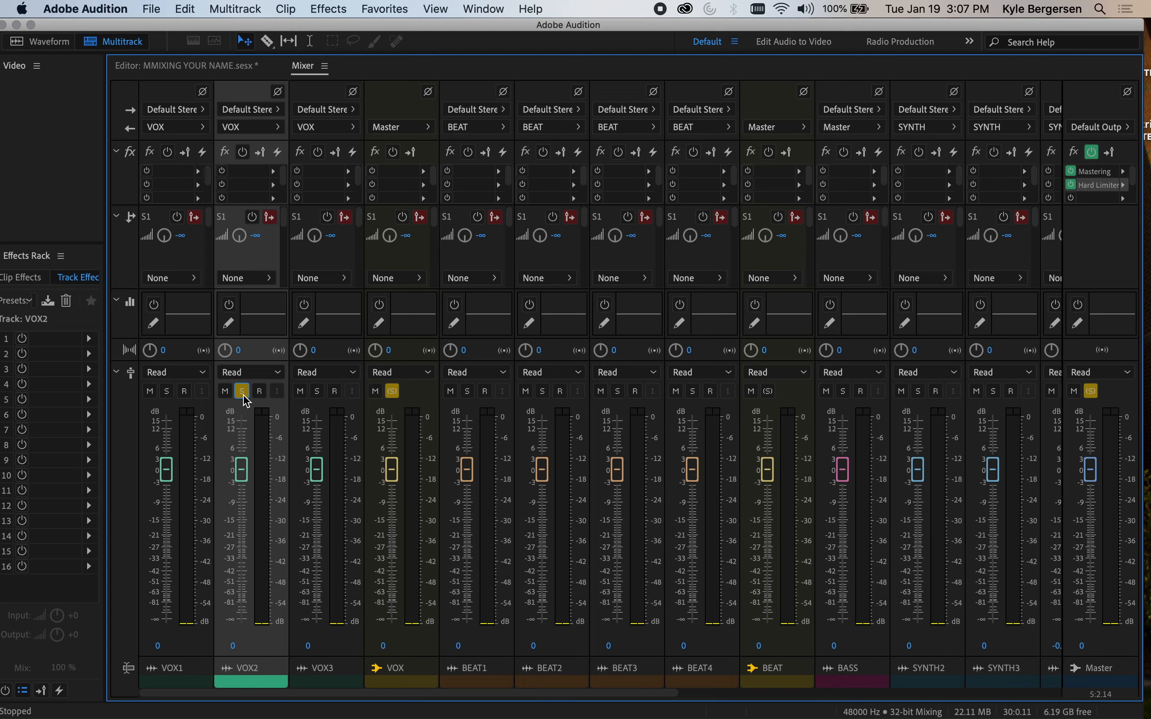
key(space)
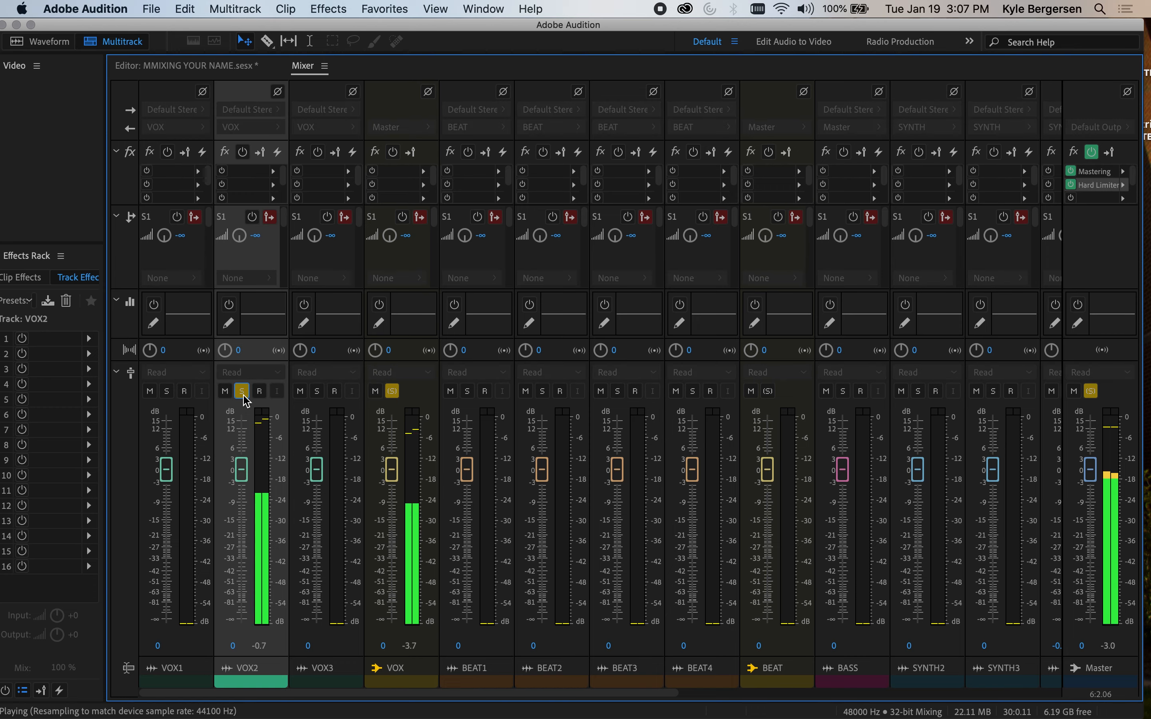
key(space)
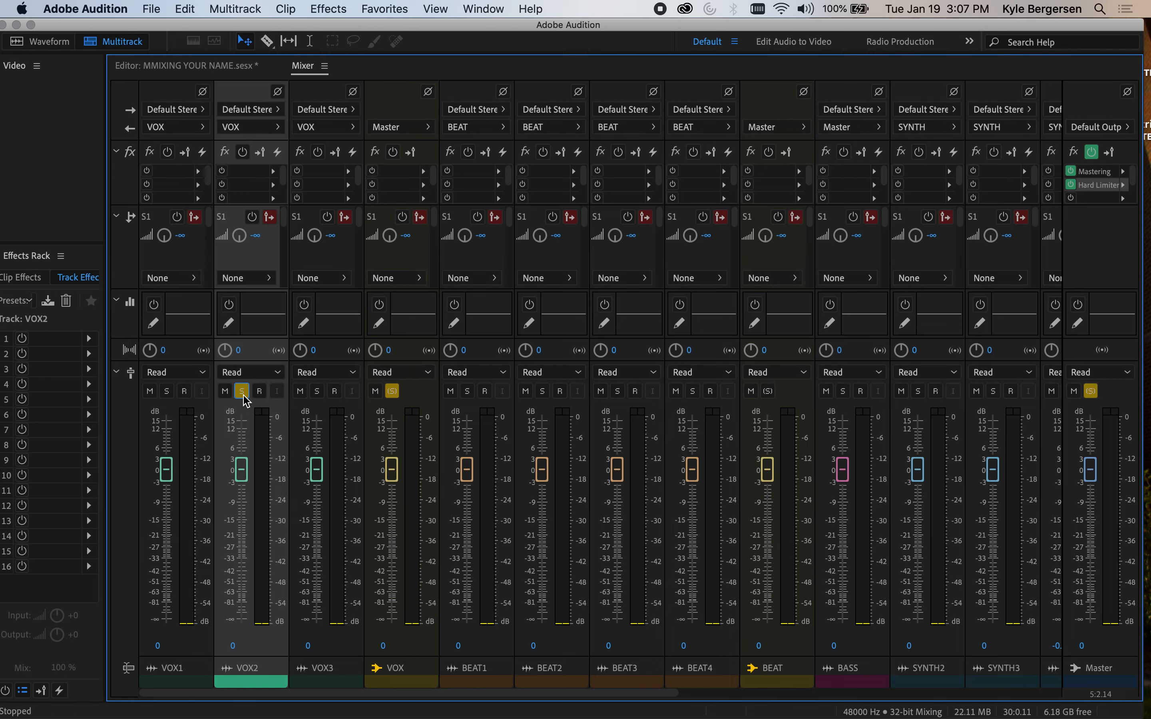
click(243, 392)
Solo the VOX3 channel and listen to it over the selected range
click(320, 395)
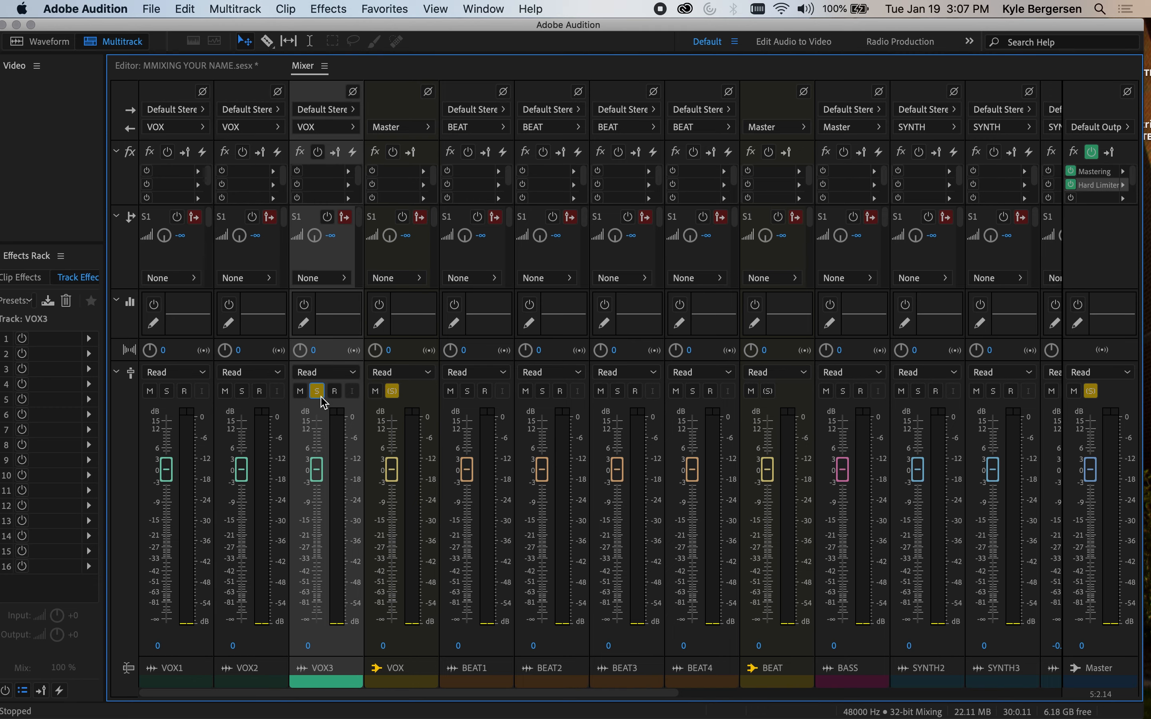
key(space)
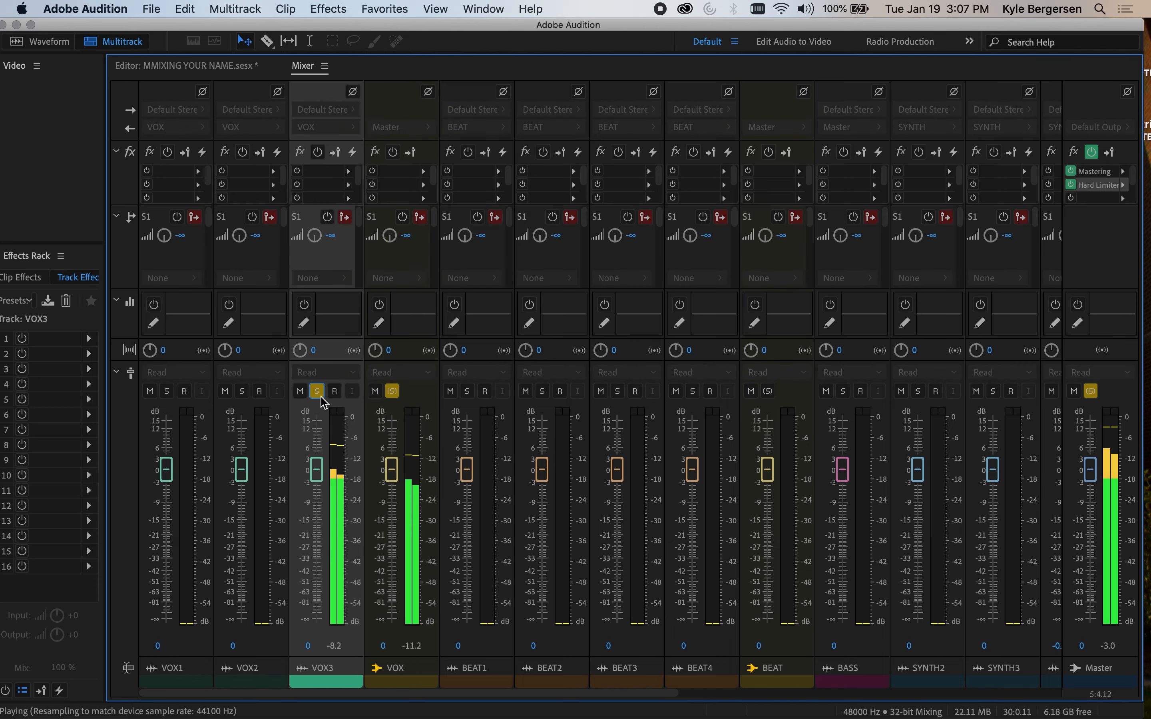
key(space)
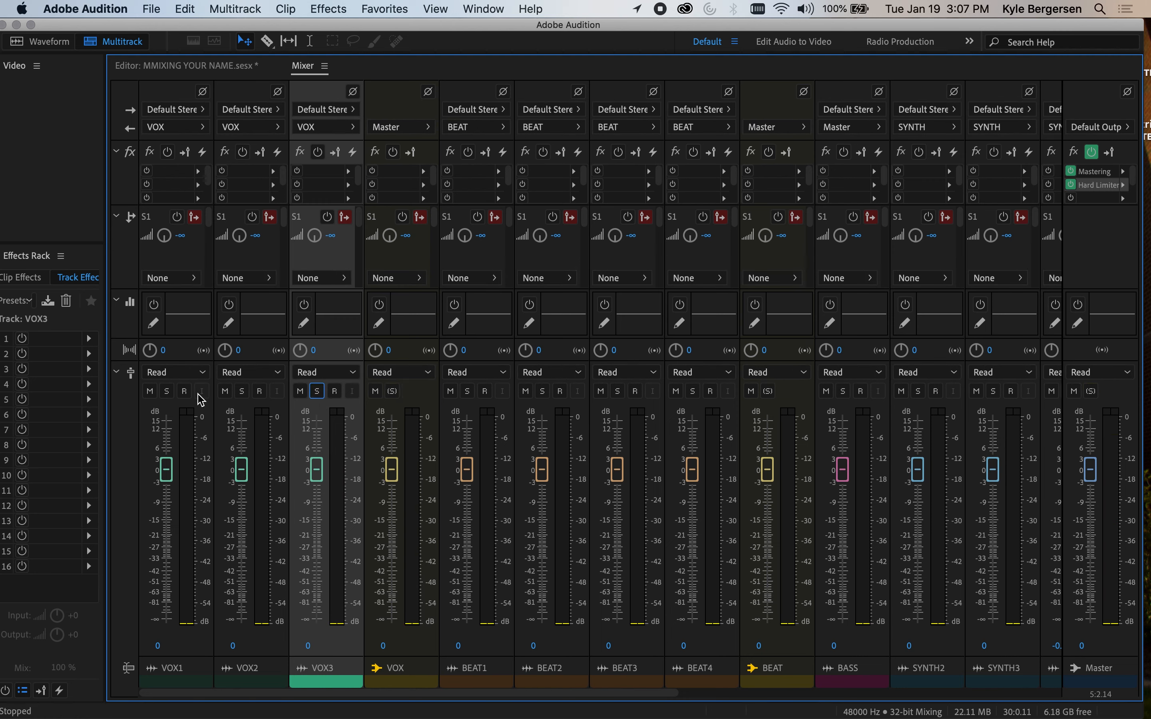
Solo VOX1, add a Parametric Equalizer in its first effect slot, and start playback of the selected range
click(167, 391)
click(196, 170)
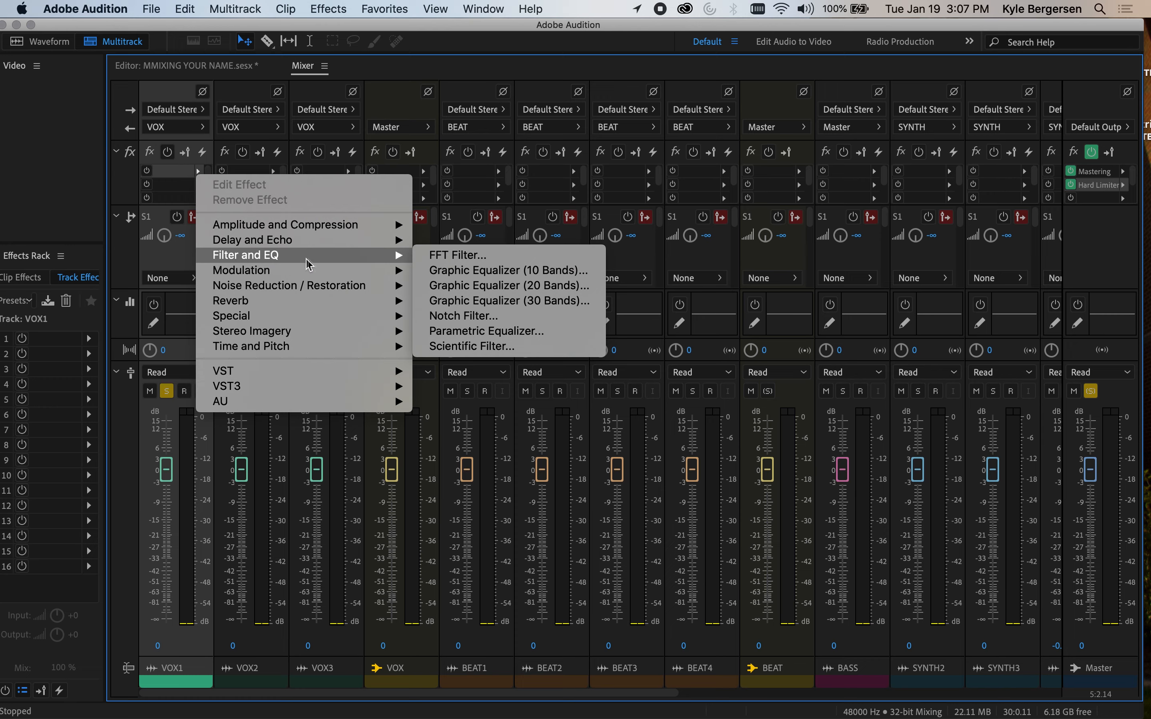
click(486, 333)
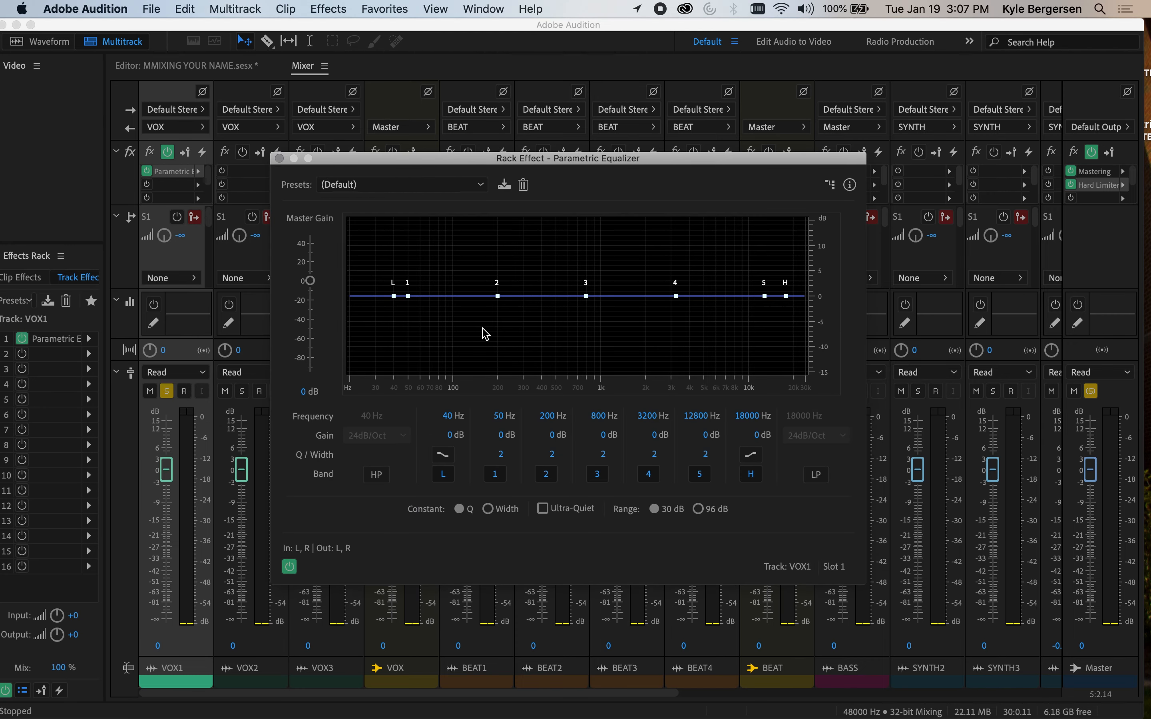
key(space)
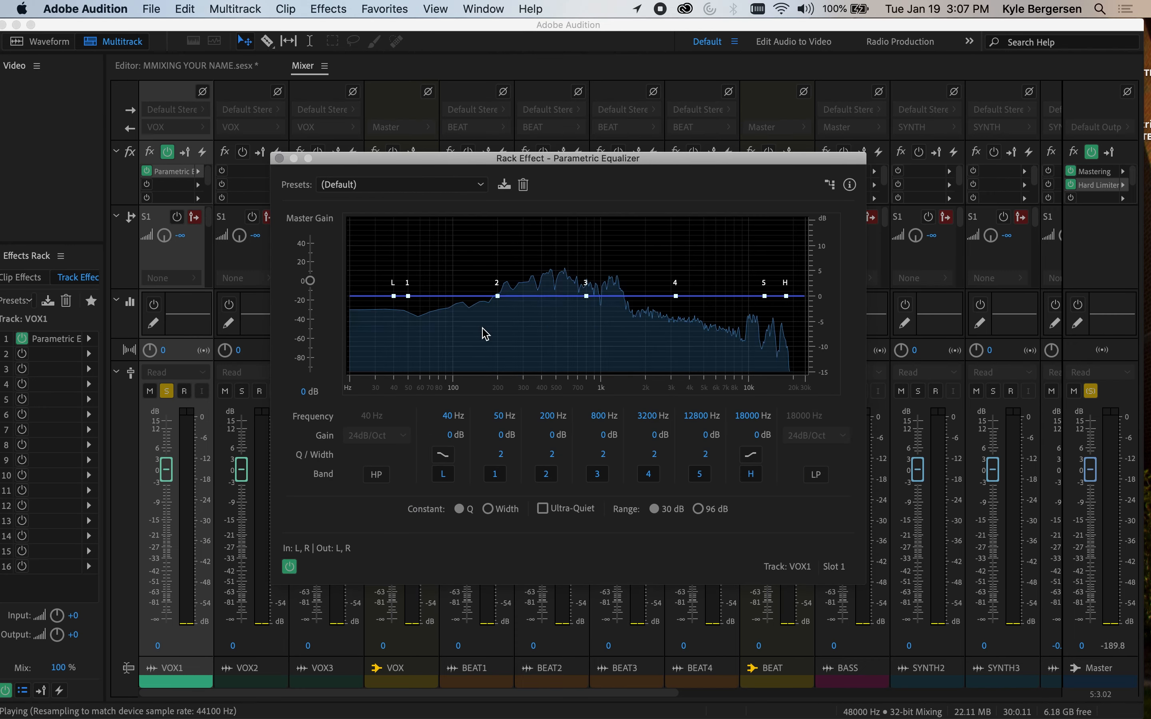
Enable the low-pass filter in VOX1's Parametric Equalizer with a 12dB/Oct slope and a cutoff of about 4016 Hz
click(819, 478)
click(842, 435)
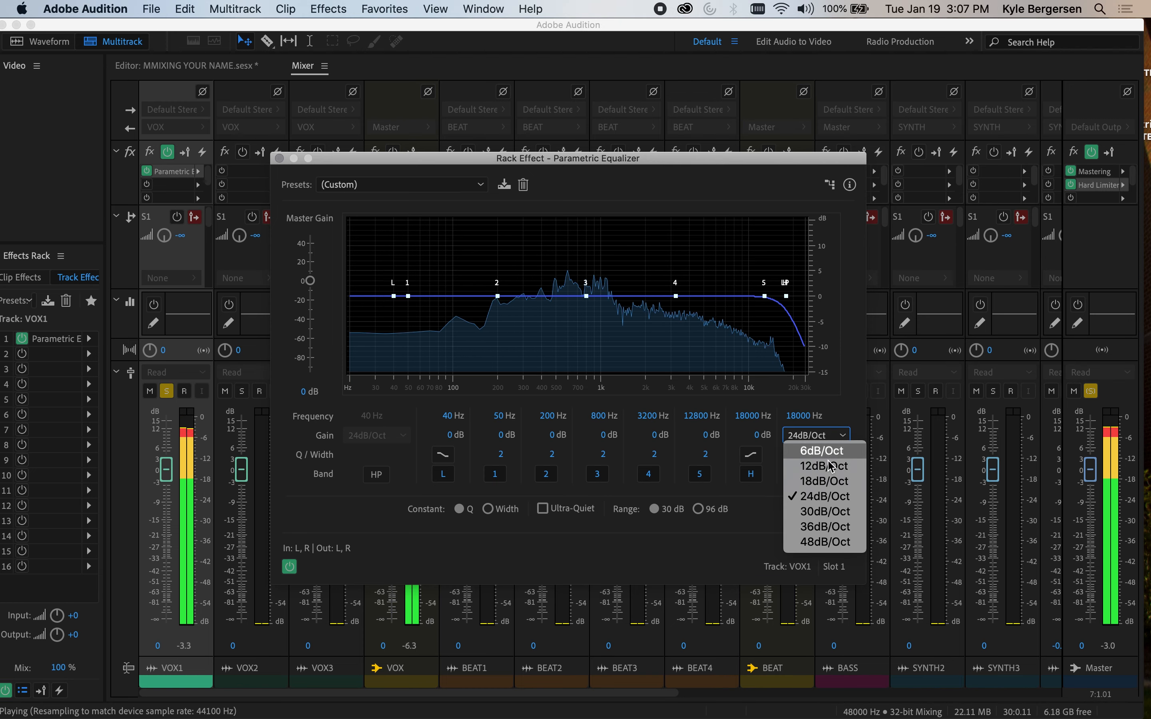
click(824, 482)
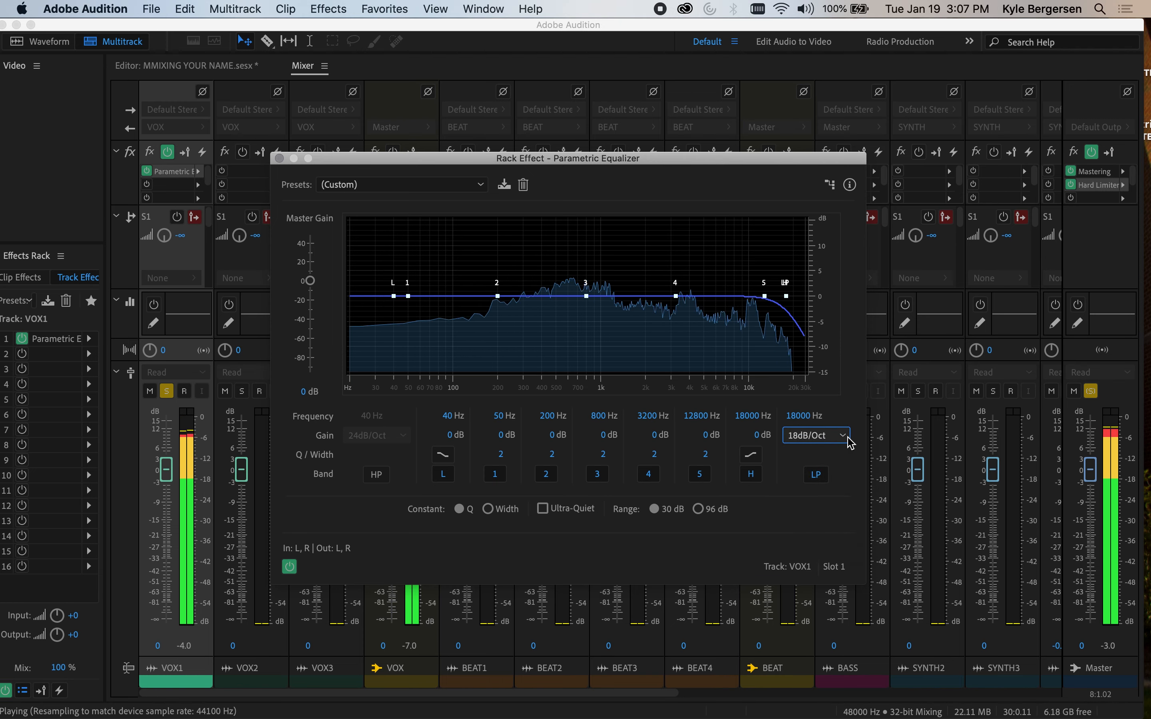
click(835, 435)
click(836, 465)
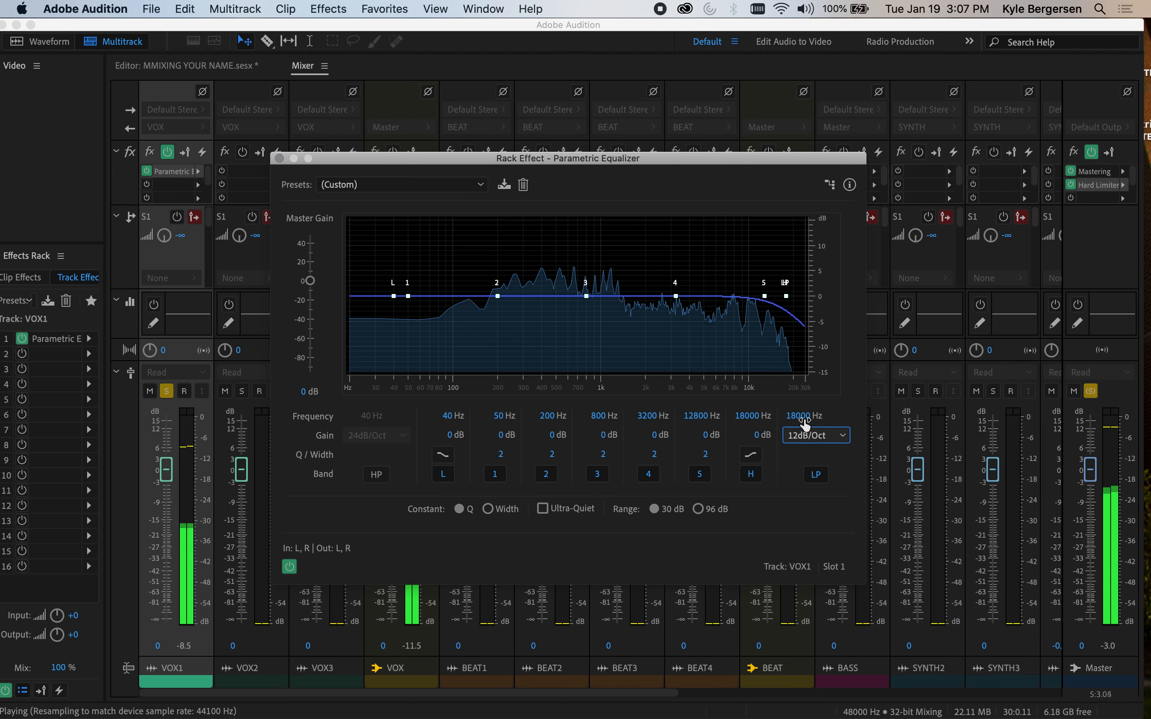
drag(804, 419, 746, 418)
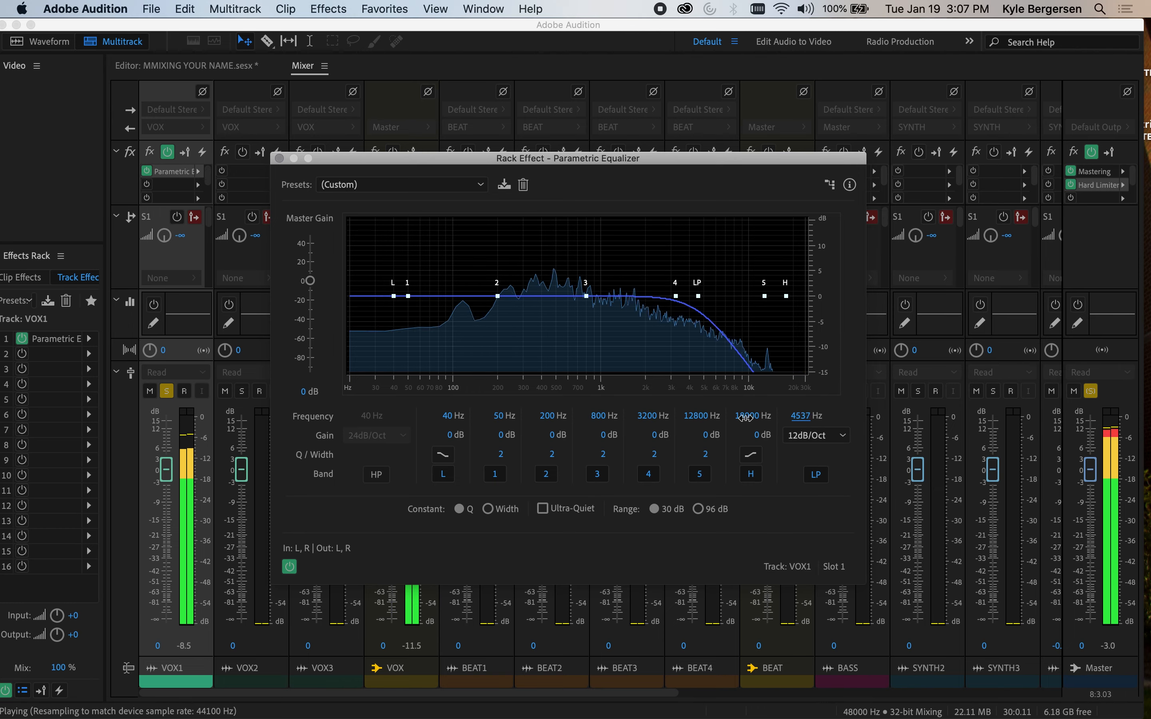
mouse_move(736, 418)
mouse_down()
mouse_move(708, 417)
mouse_move(738, 417)
mouse_up()
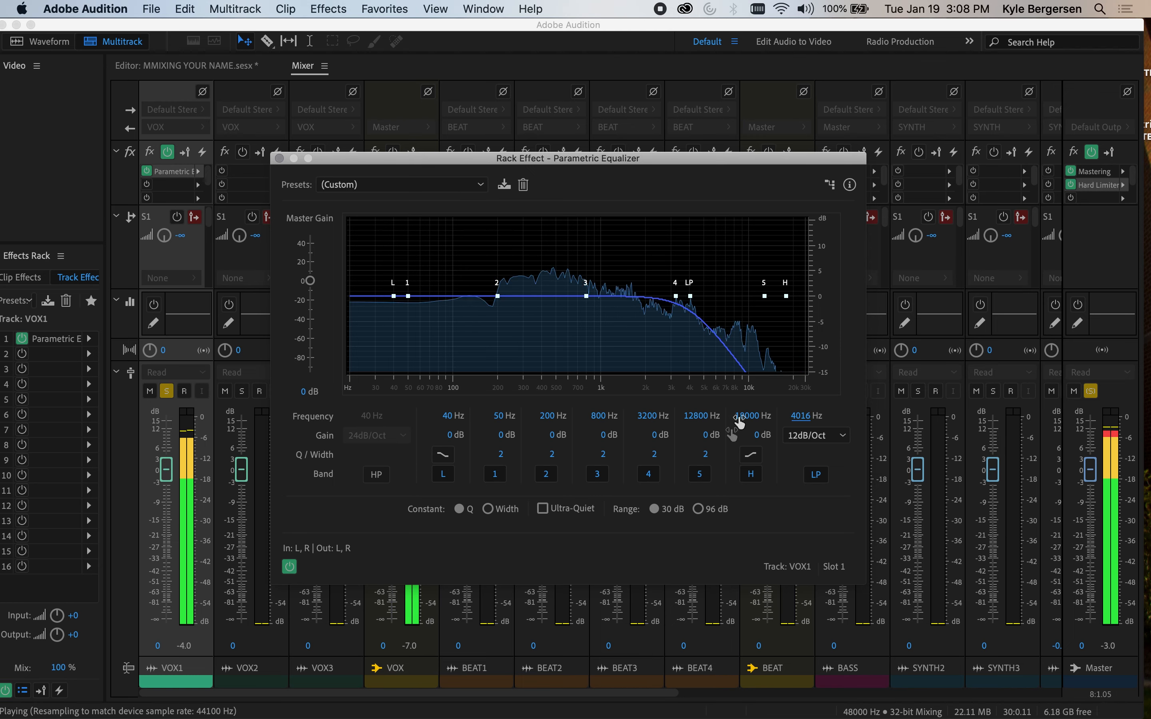
Enable the equalizer's high-pass filter at 12dB/Oct with a cutoff of about 237 Hz, and compare the sound with the effect bypassed and active
click(377, 475)
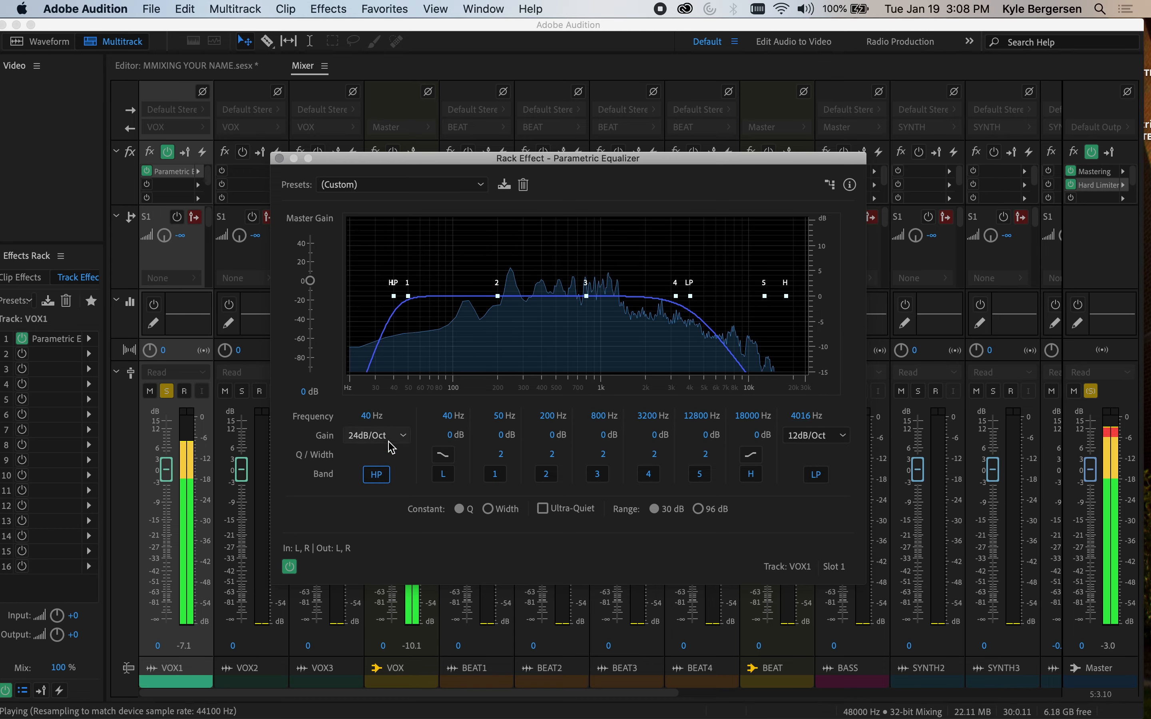
click(398, 436)
click(384, 466)
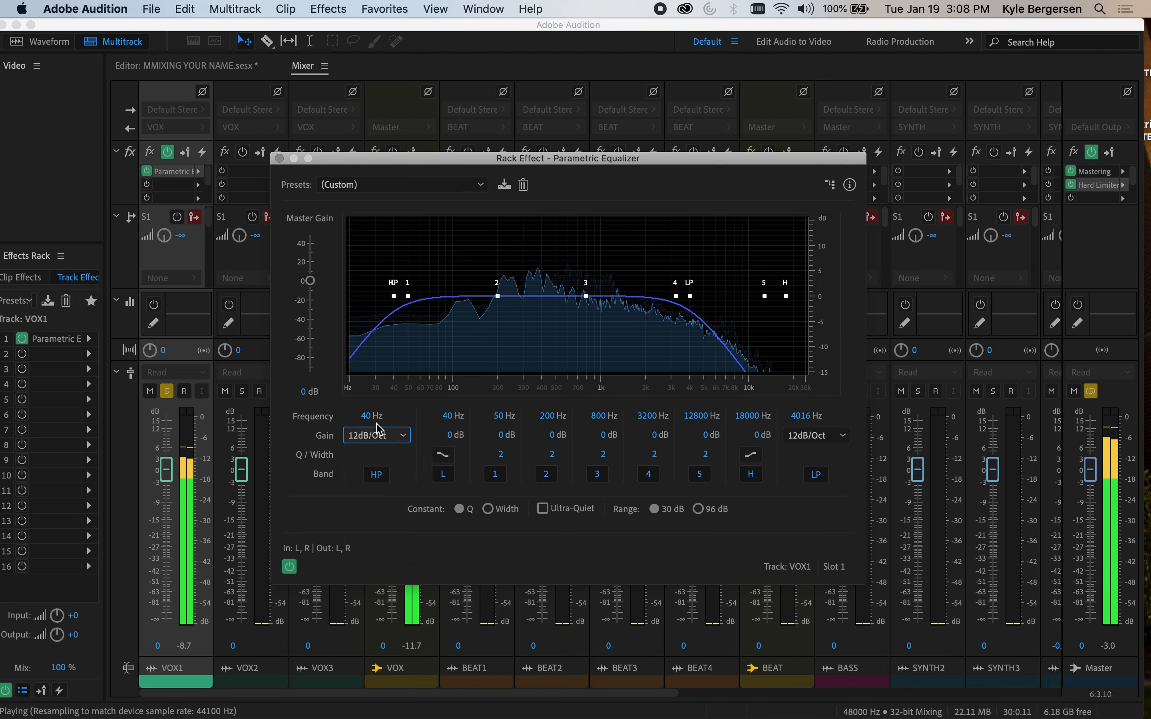
drag(369, 416, 442, 424)
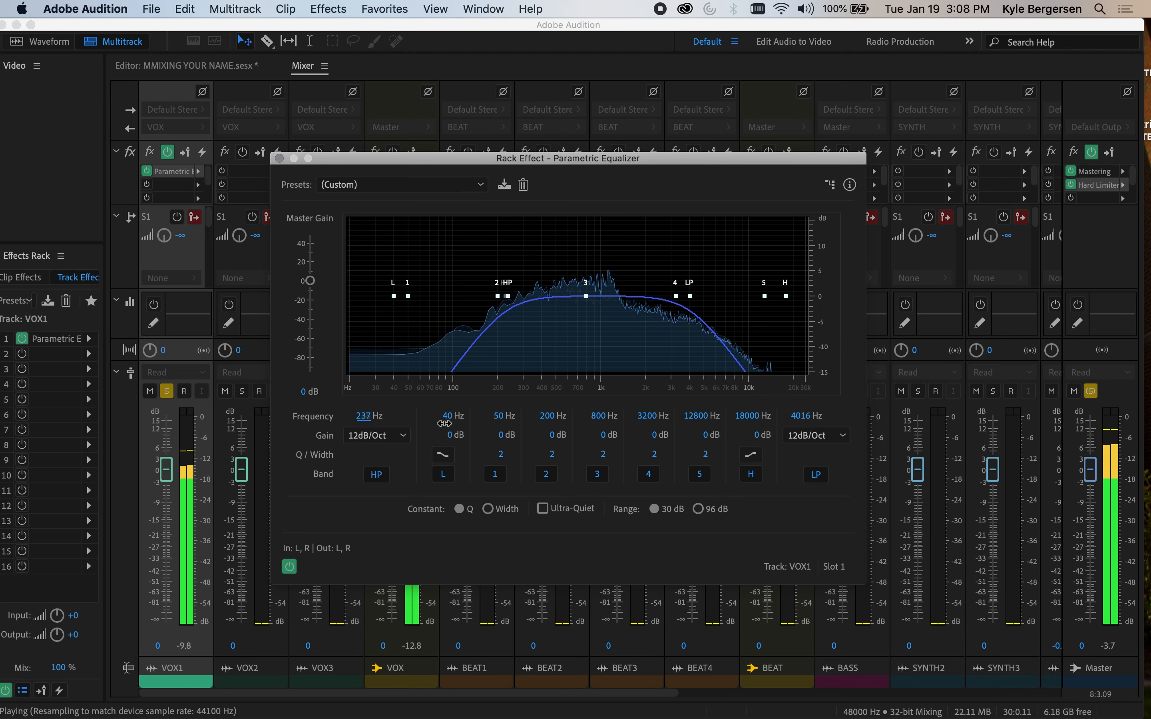
drag(443, 424, 443, 423)
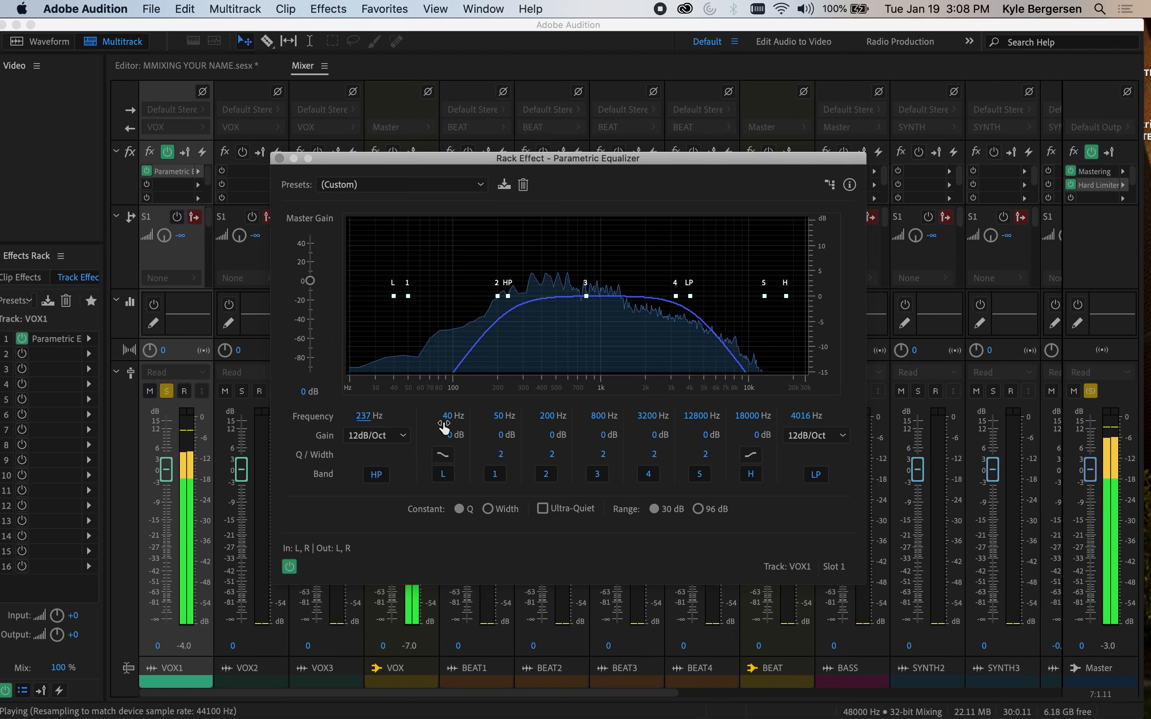
click(290, 566)
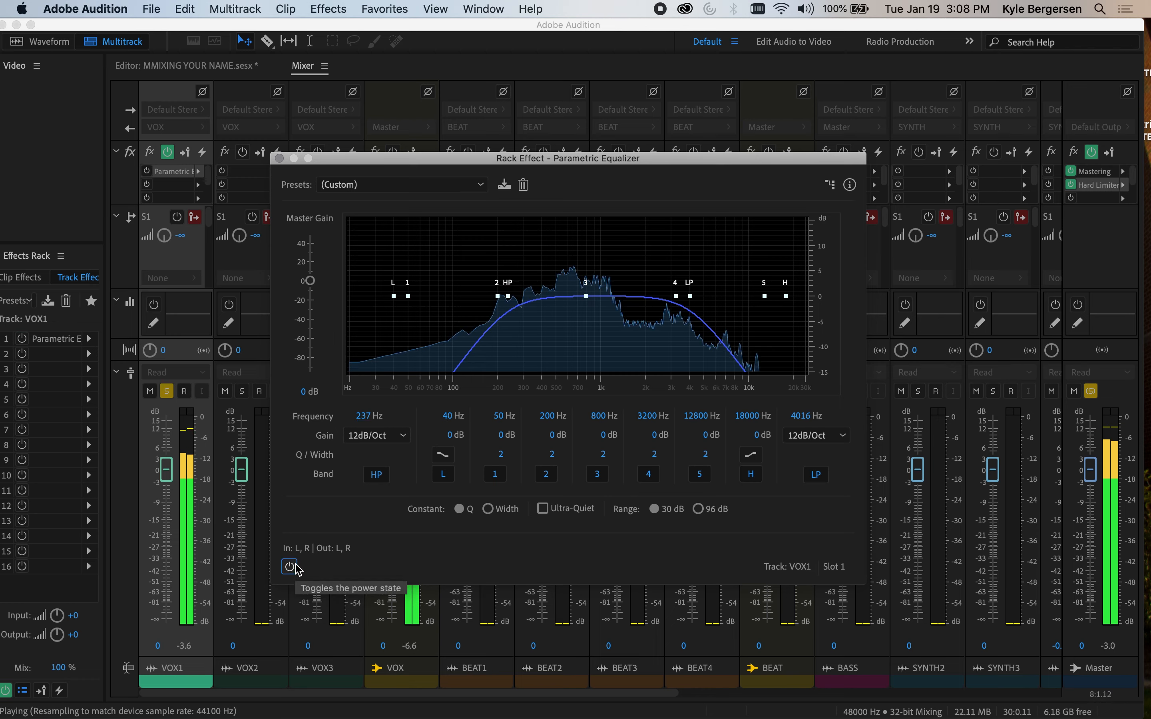
click(291, 566)
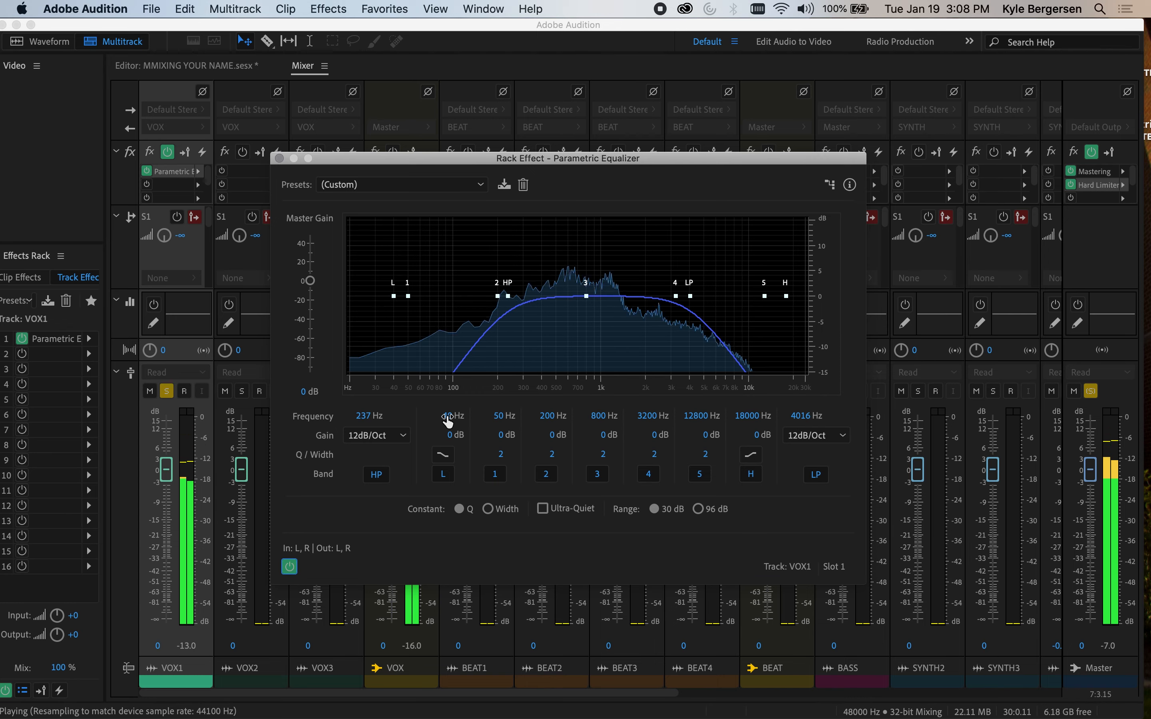
Move the equalizer band frequencies to about 288 Hz (L), 418 Hz (1), 609 Hz (2), 1287 Hz (4), 1946 Hz (5) and 2572 Hz (H)
drag(448, 417, 530, 420)
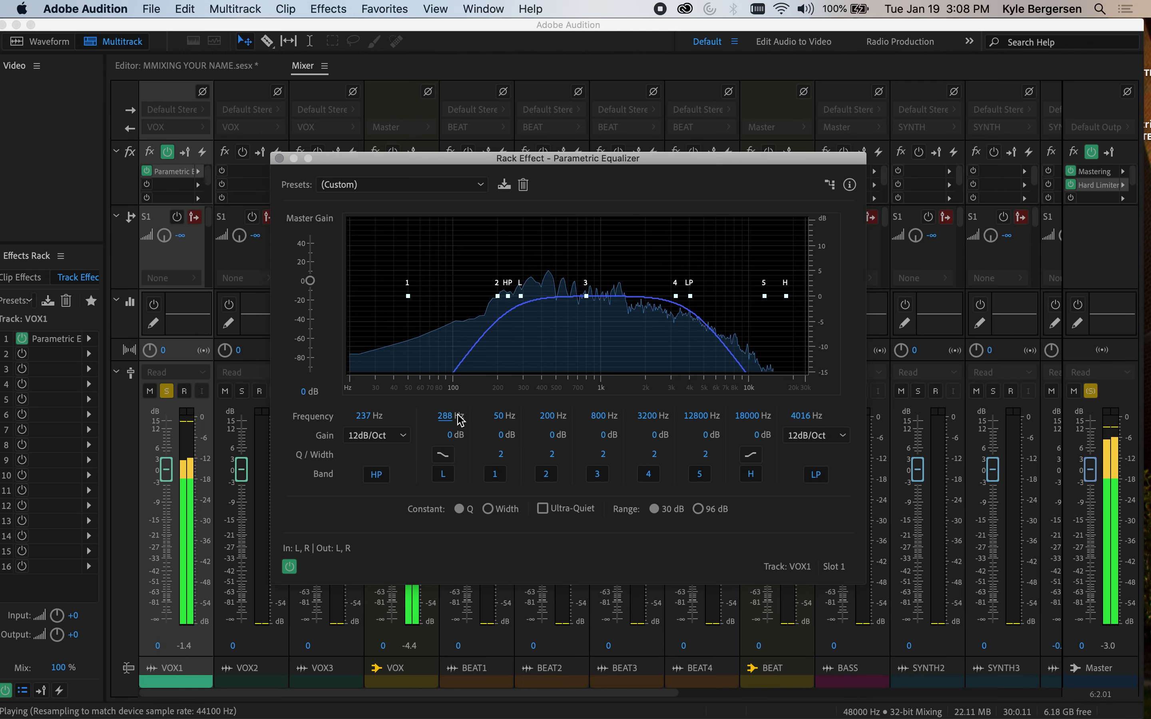
drag(500, 421, 588, 420)
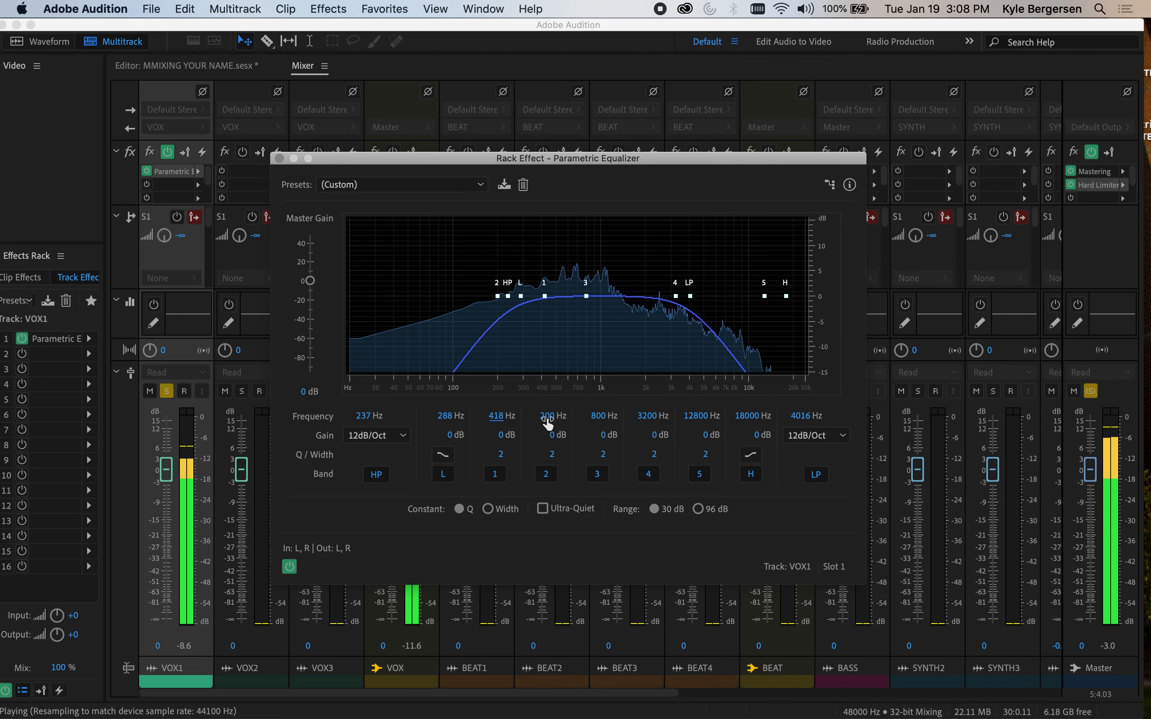
drag(550, 417, 617, 419)
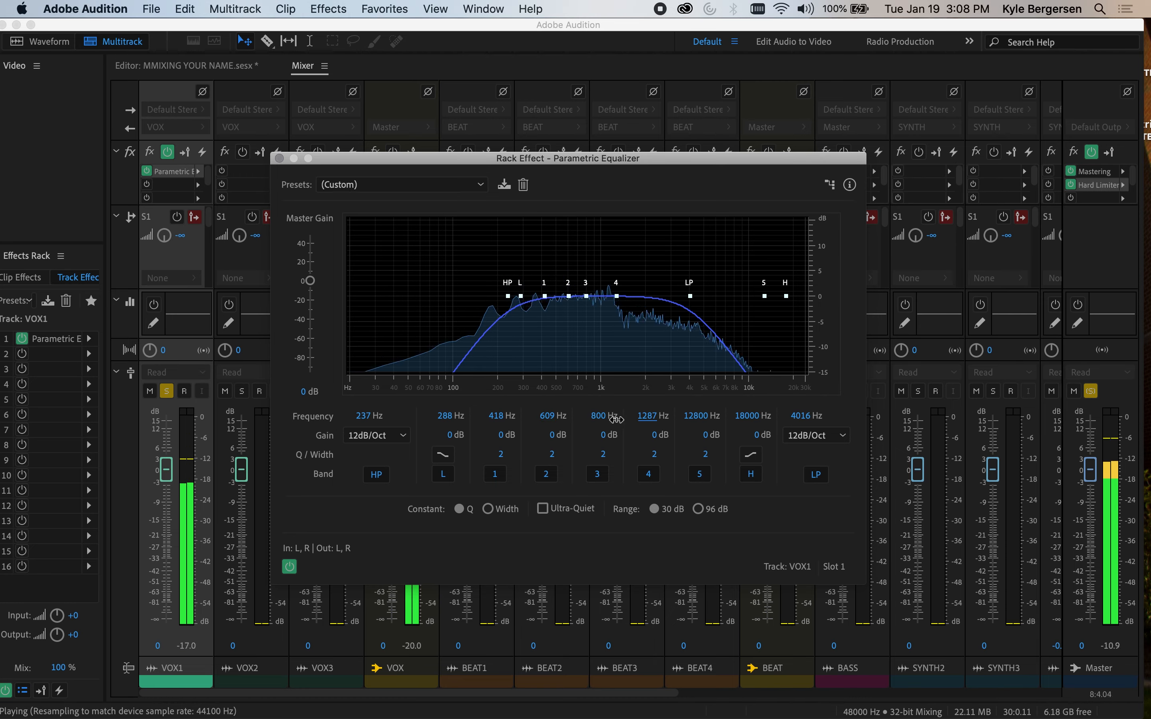
drag(706, 422, 627, 415)
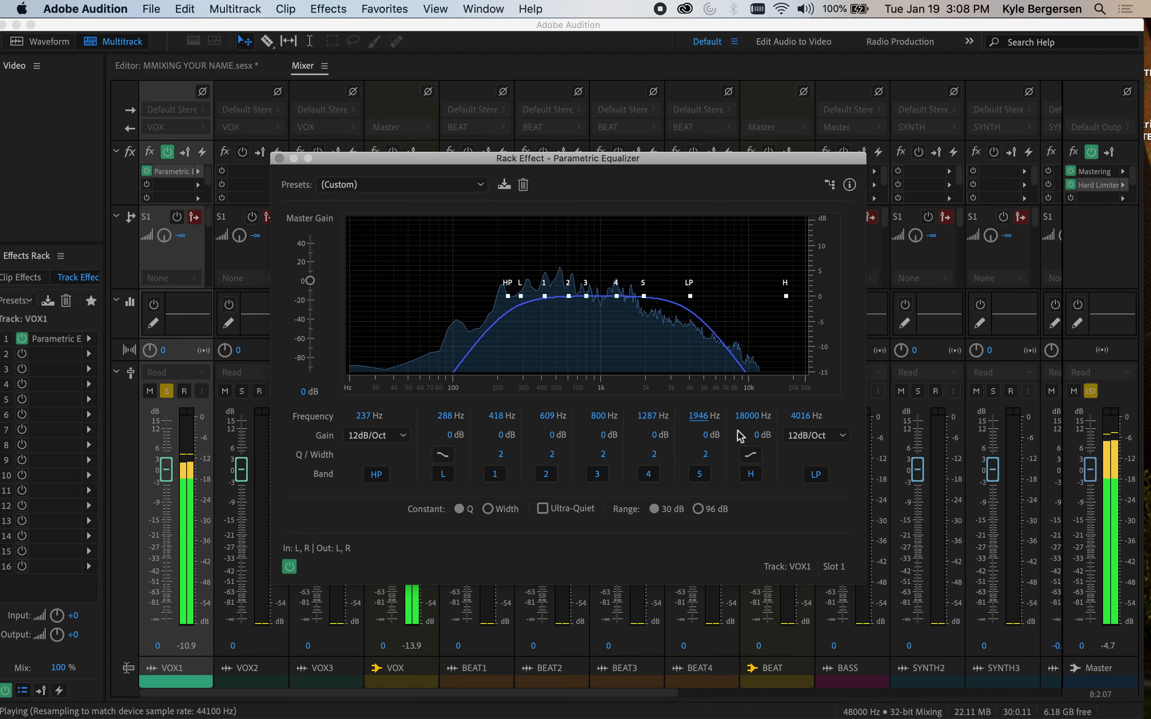
drag(746, 421, 674, 414)
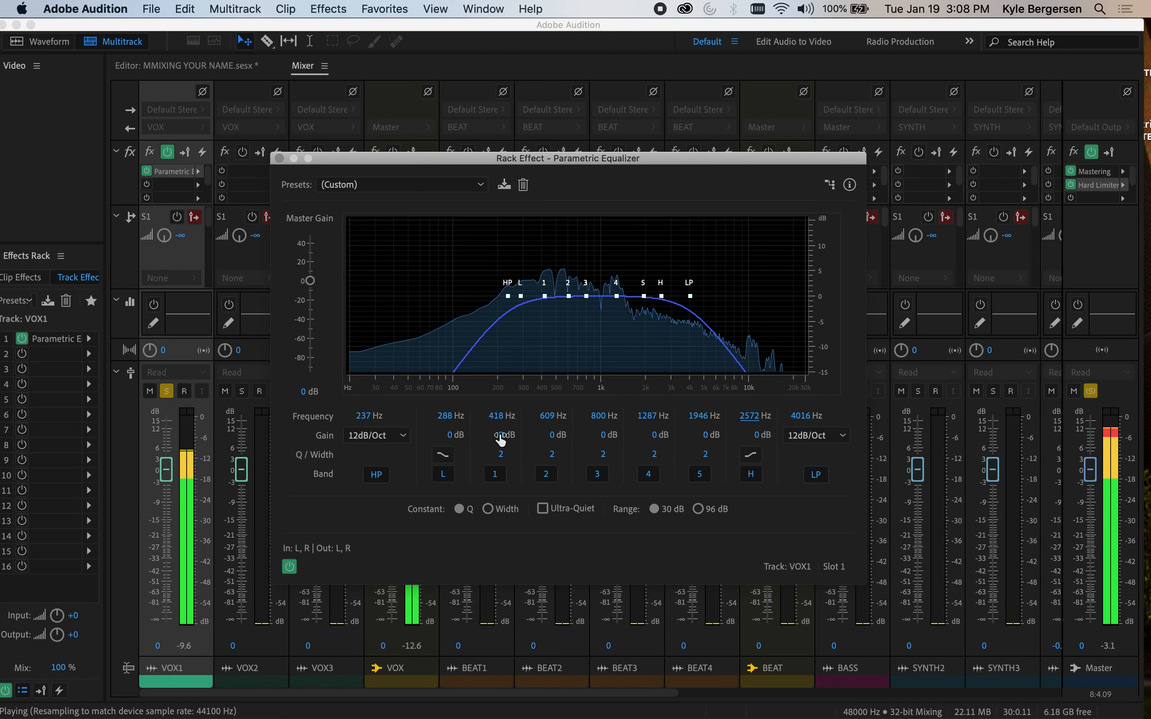
Boost band 1 with a Q of about 30.3, sweep it to about 501 Hz, and cut its gain to -3 dB
drag(500, 436, 618, 438)
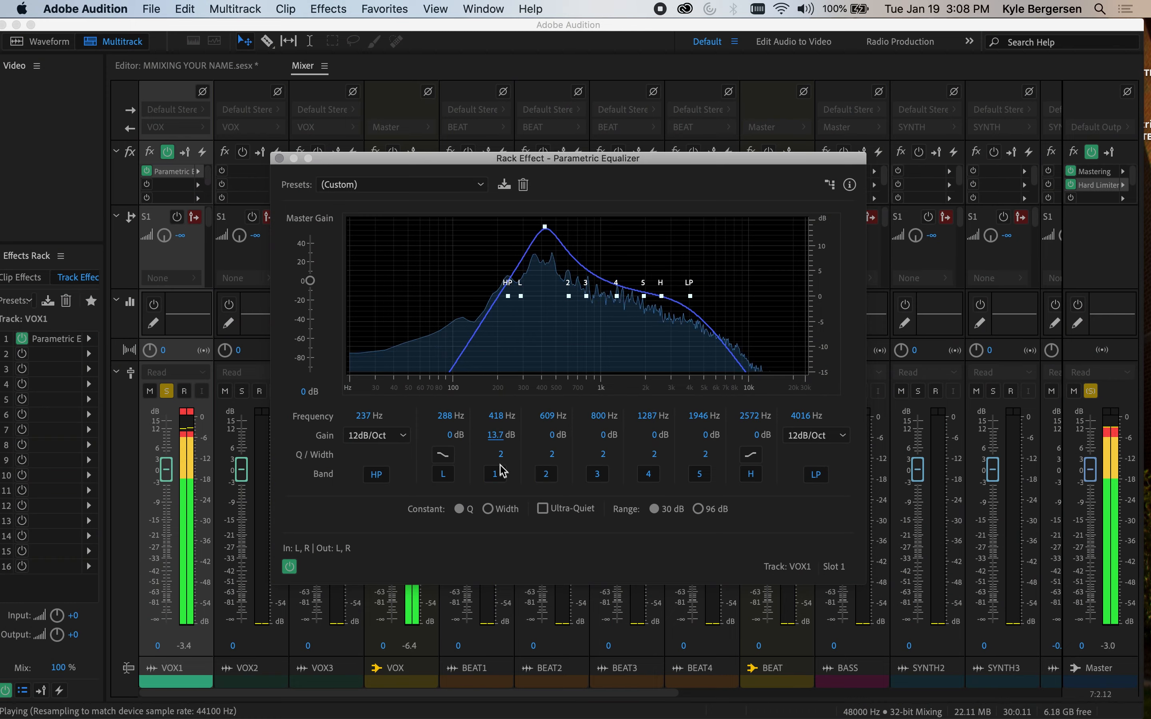
drag(500, 455, 738, 469)
click(545, 228)
drag(545, 228, 544, 227)
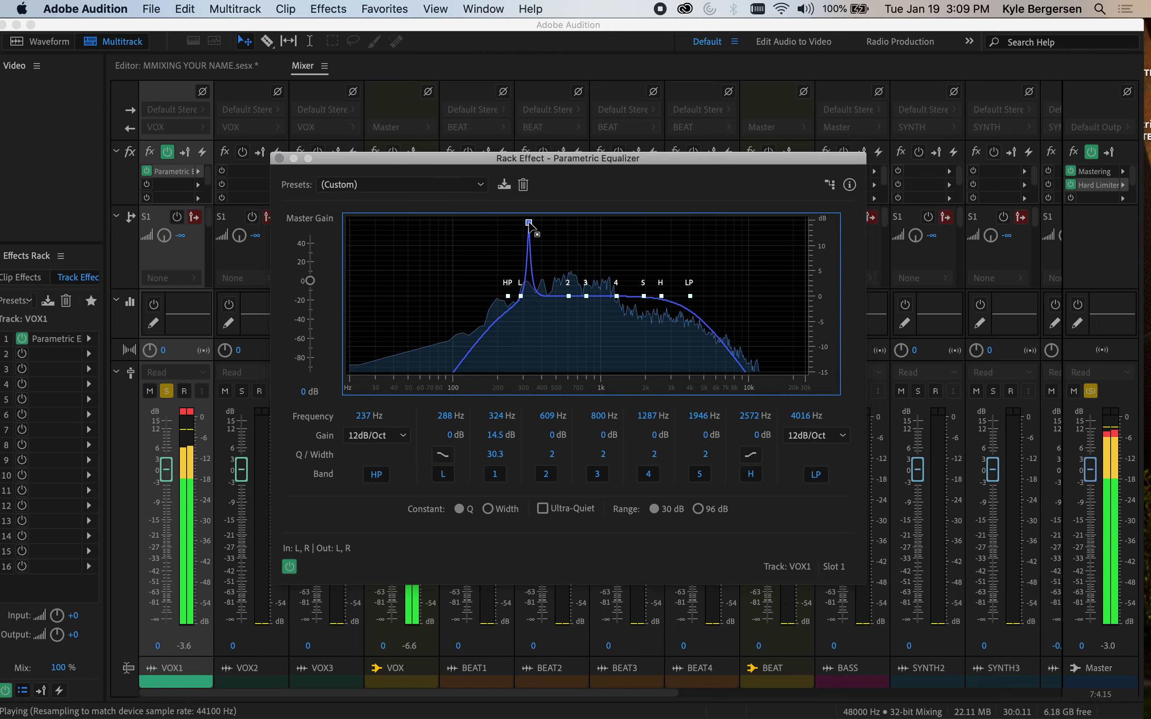
drag(539, 222, 560, 220)
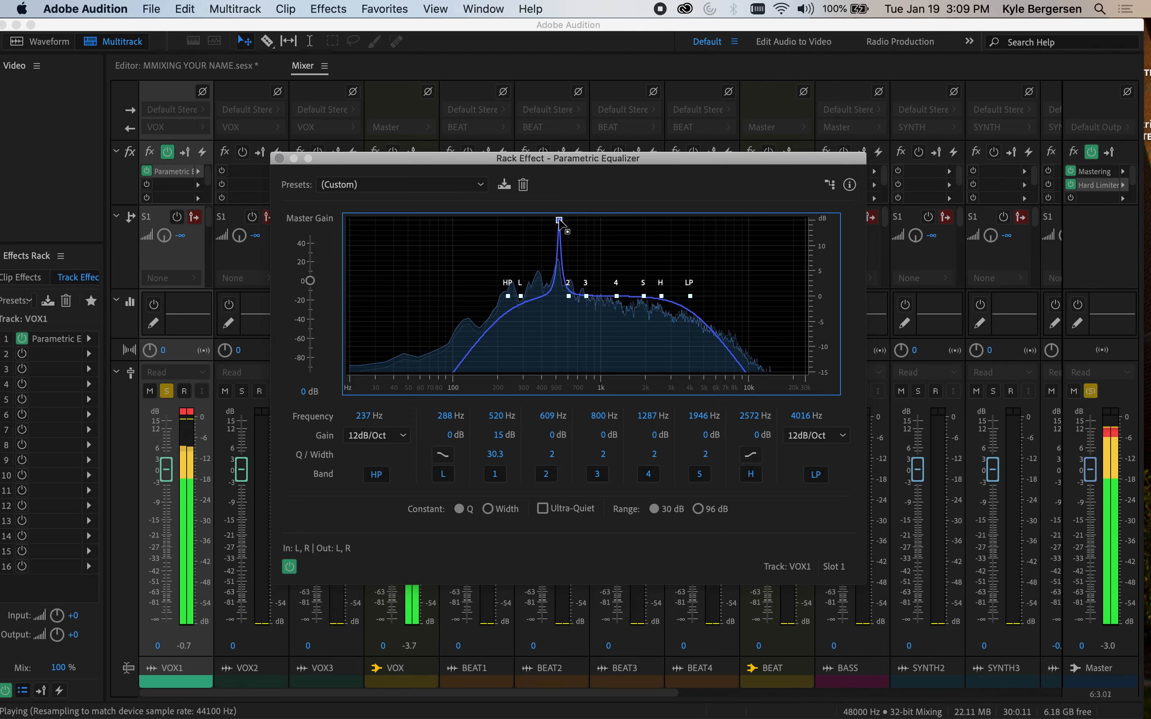
drag(560, 221, 557, 220)
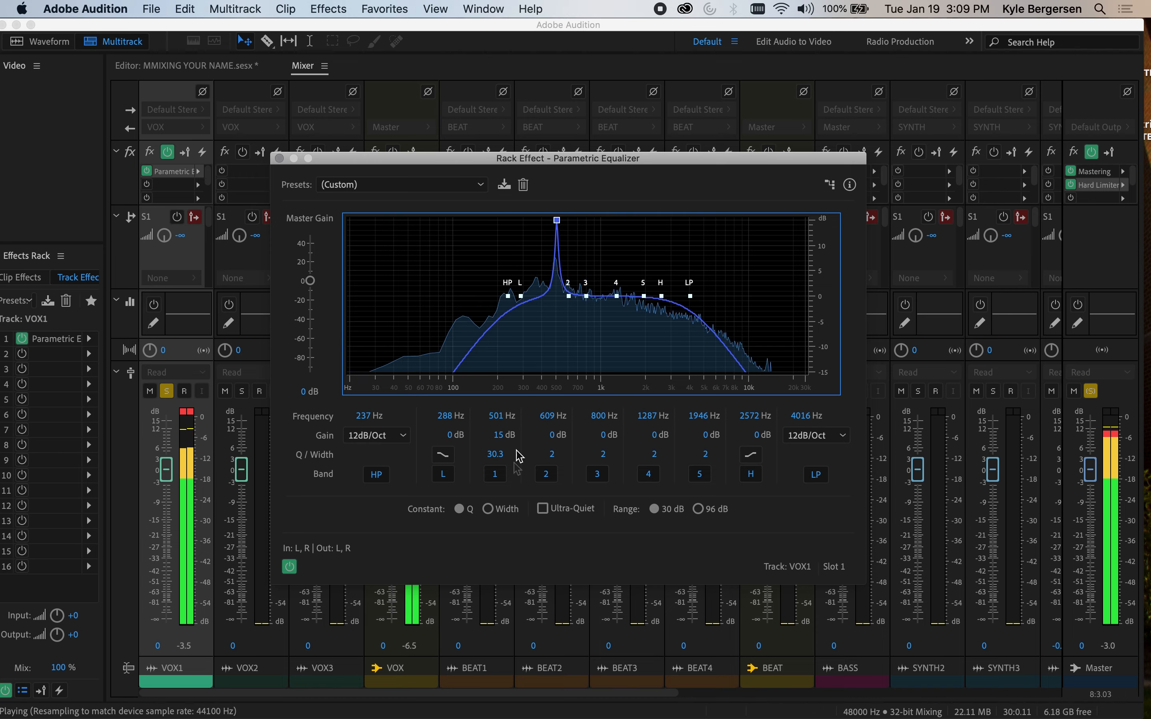
click(496, 435)
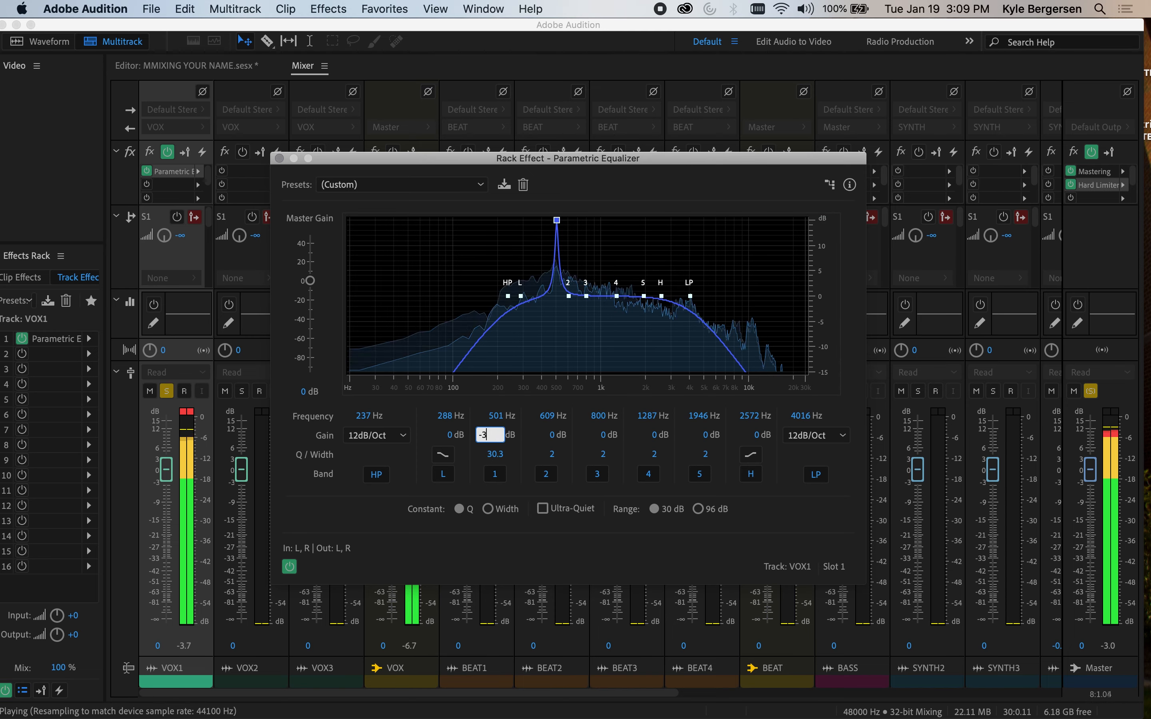
key(Return)
Boost band 2 with a Q of about 25.3, sweep it to about 946 Hz, and set its gain to -3 dB
drag(552, 436, 635, 436)
drag(554, 456, 763, 478)
drag(569, 244, 599, 224)
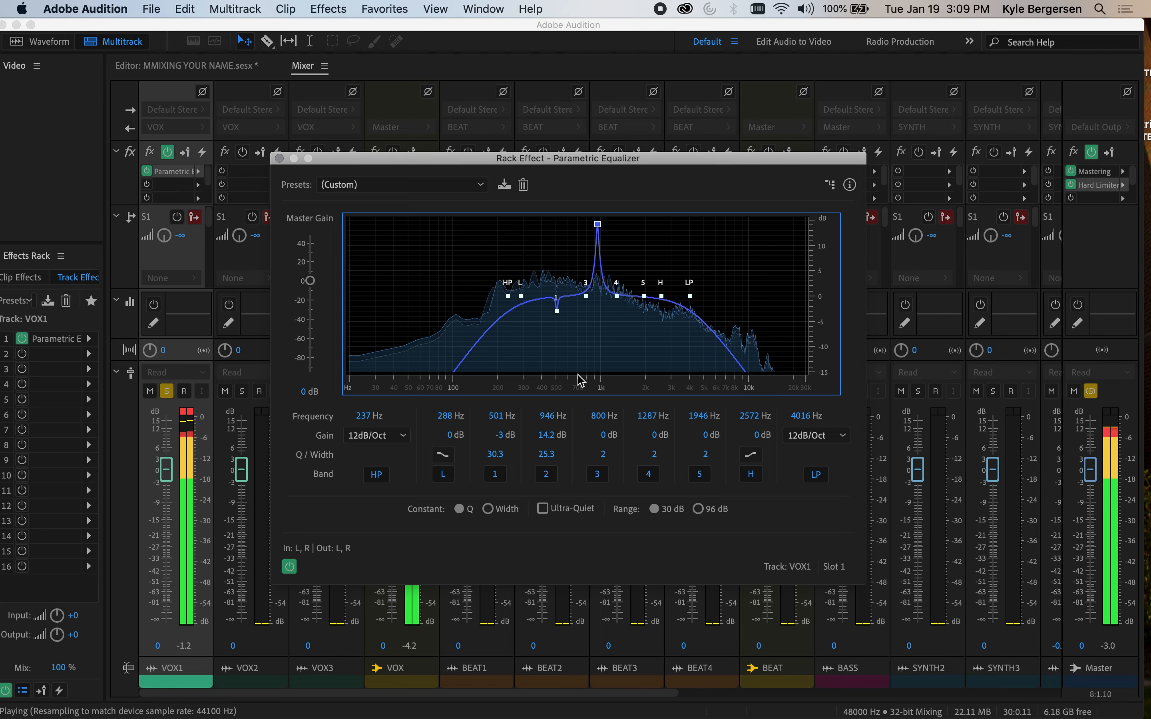
click(549, 435)
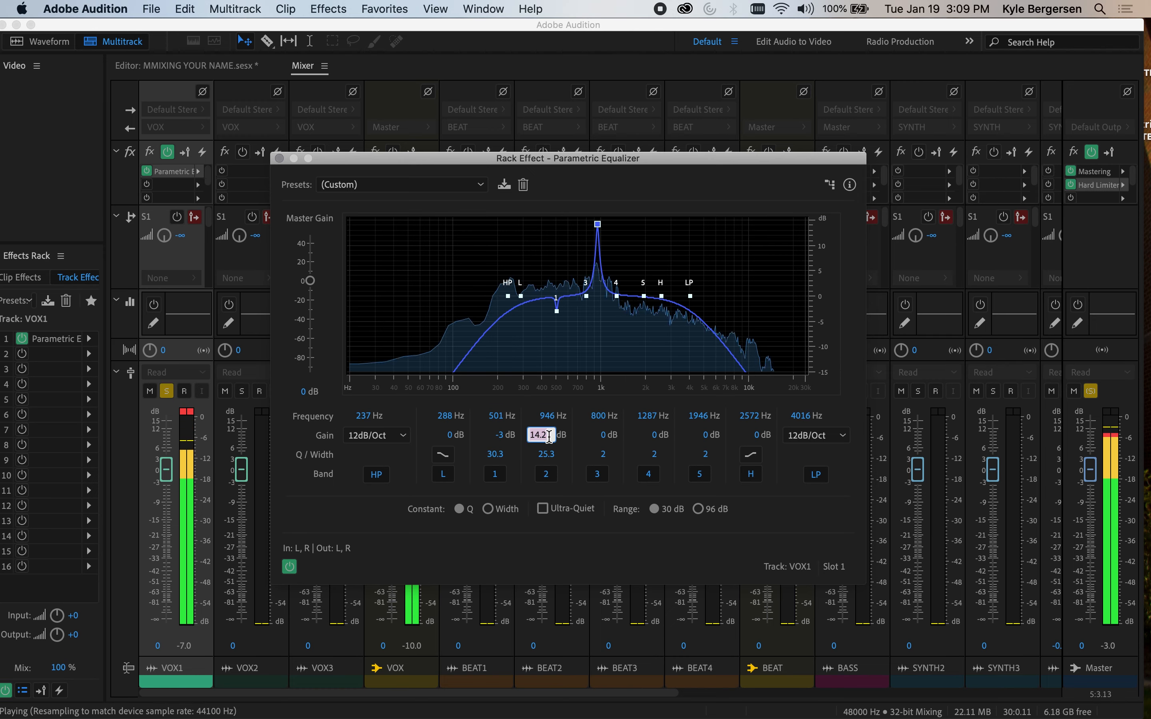
text(-3)
key(Return)
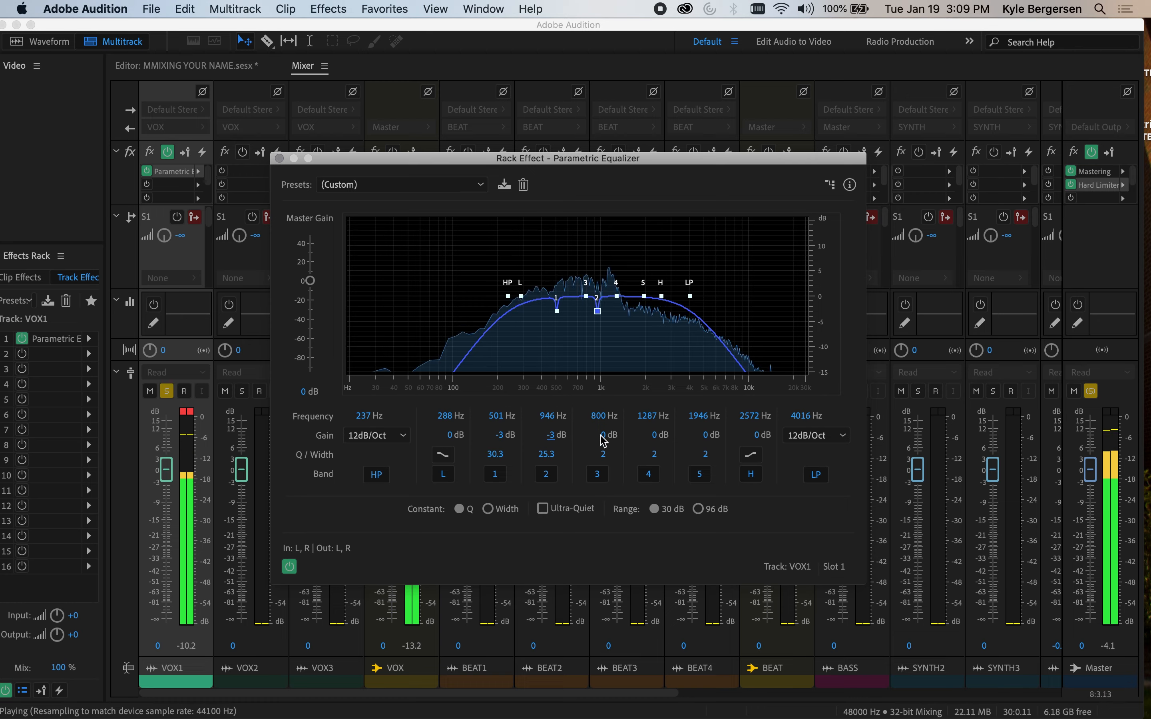
Boost band 3 with a Q of about 21.8, sweep it to about 1228 Hz, and set its gain to -3 dB
drag(603, 436, 695, 435)
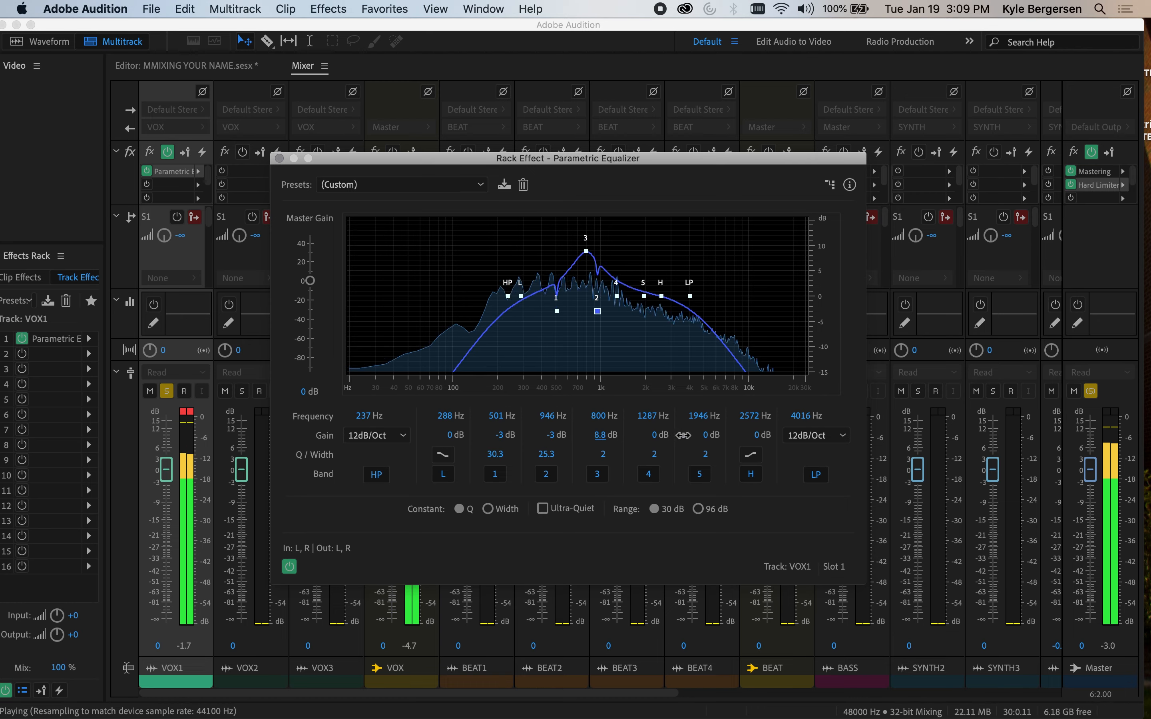
drag(602, 455, 768, 463)
click(586, 247)
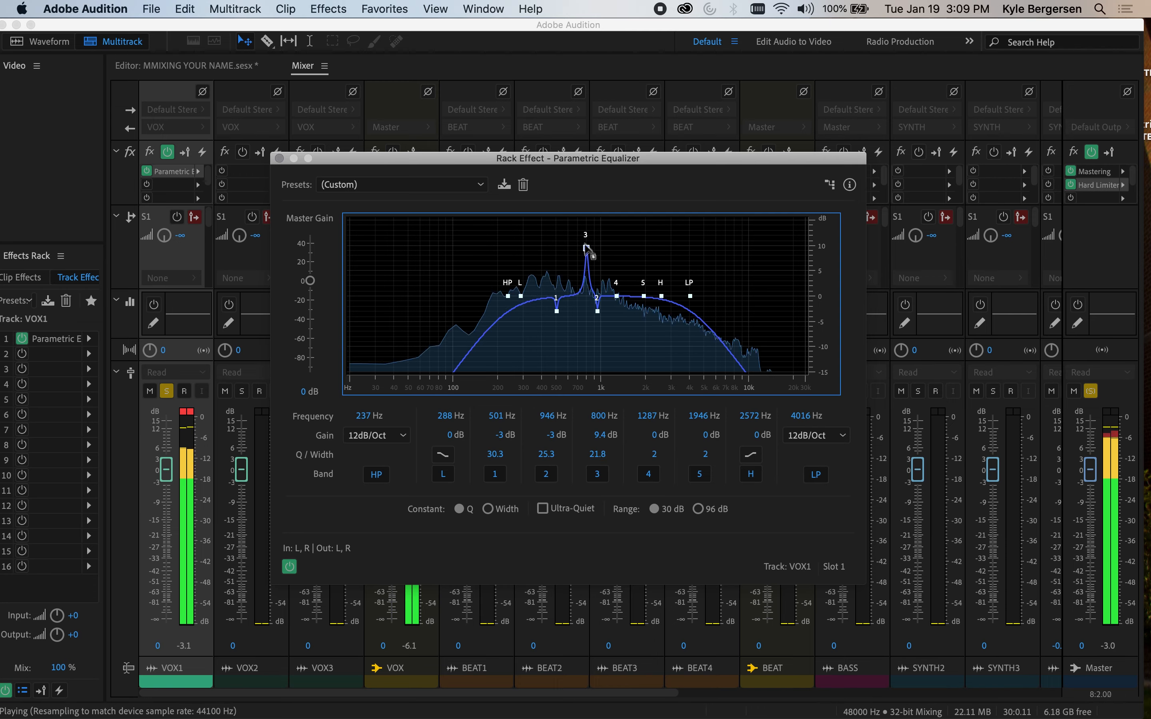
drag(568, 235, 617, 233)
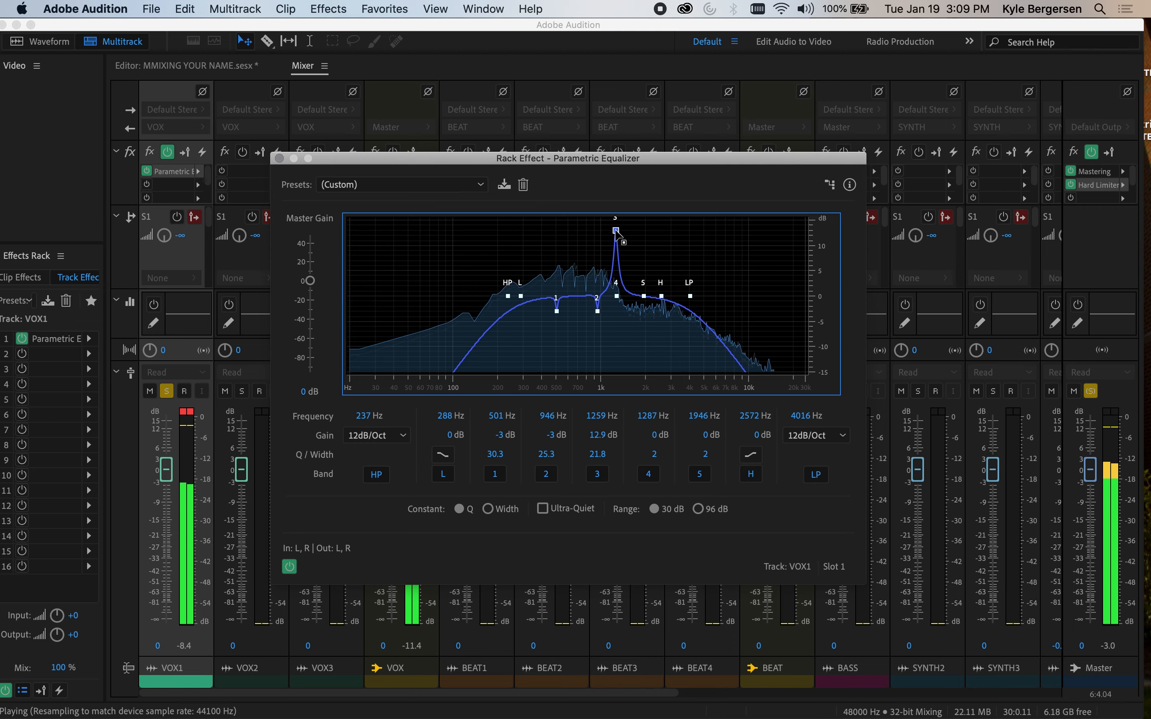
drag(617, 232, 616, 231)
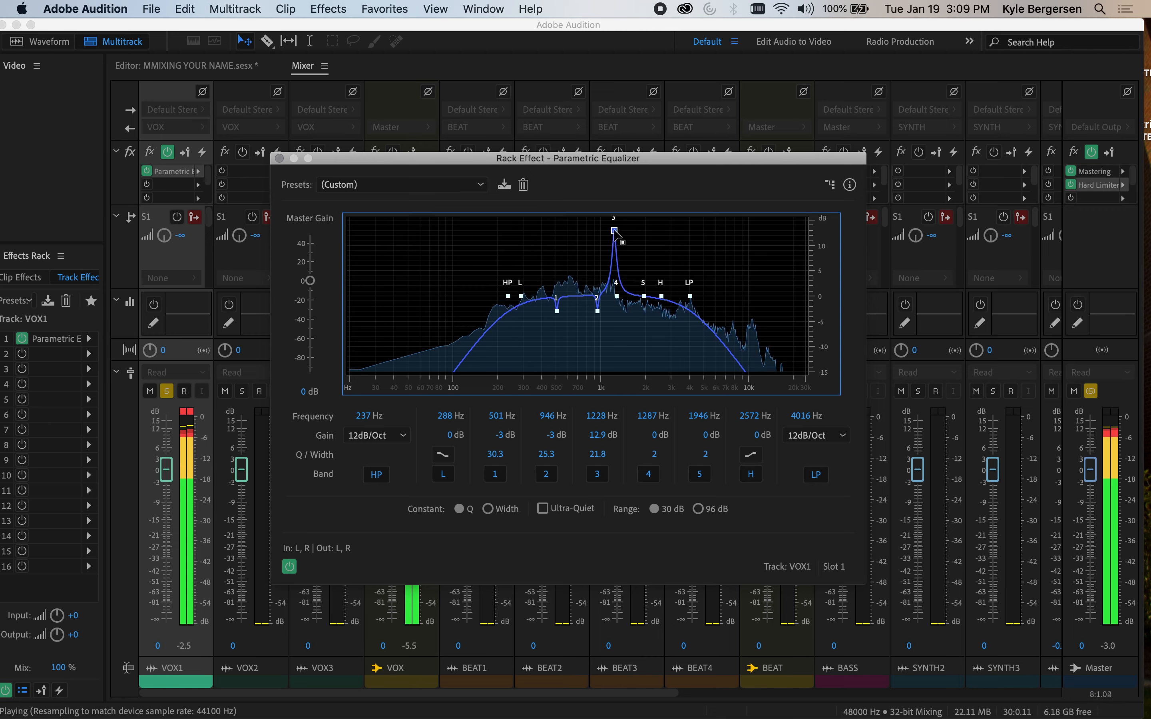
click(603, 440)
key(BackSpace)
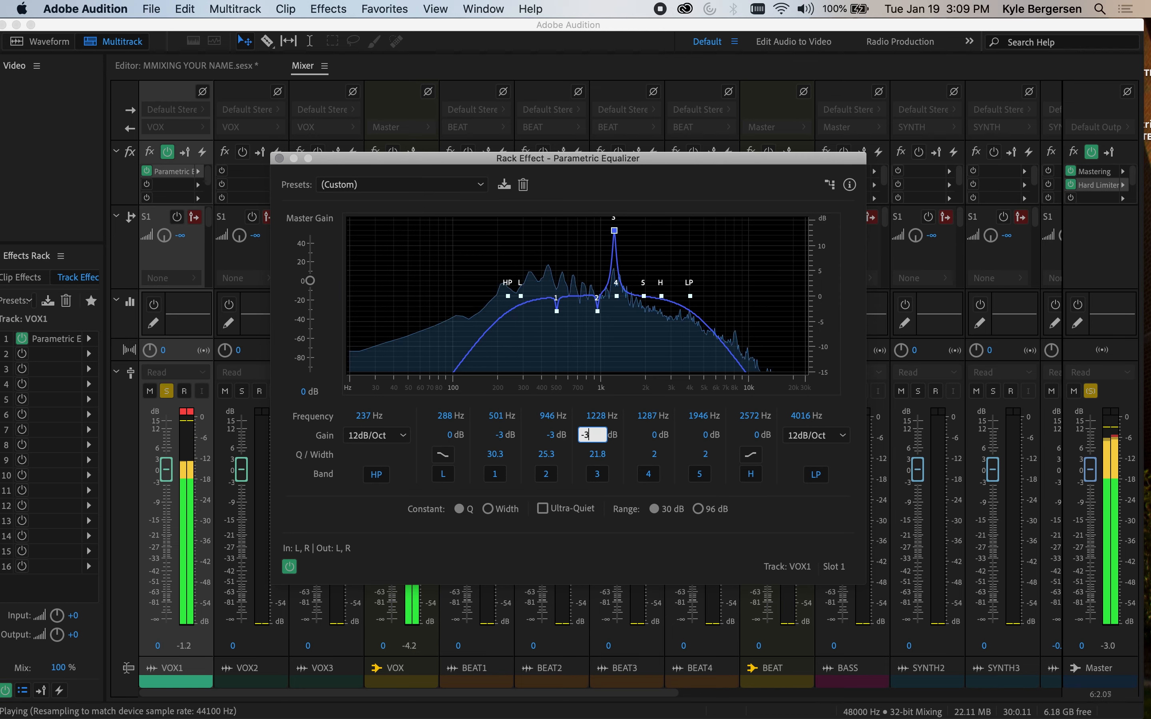
text(-3)
key(Return)
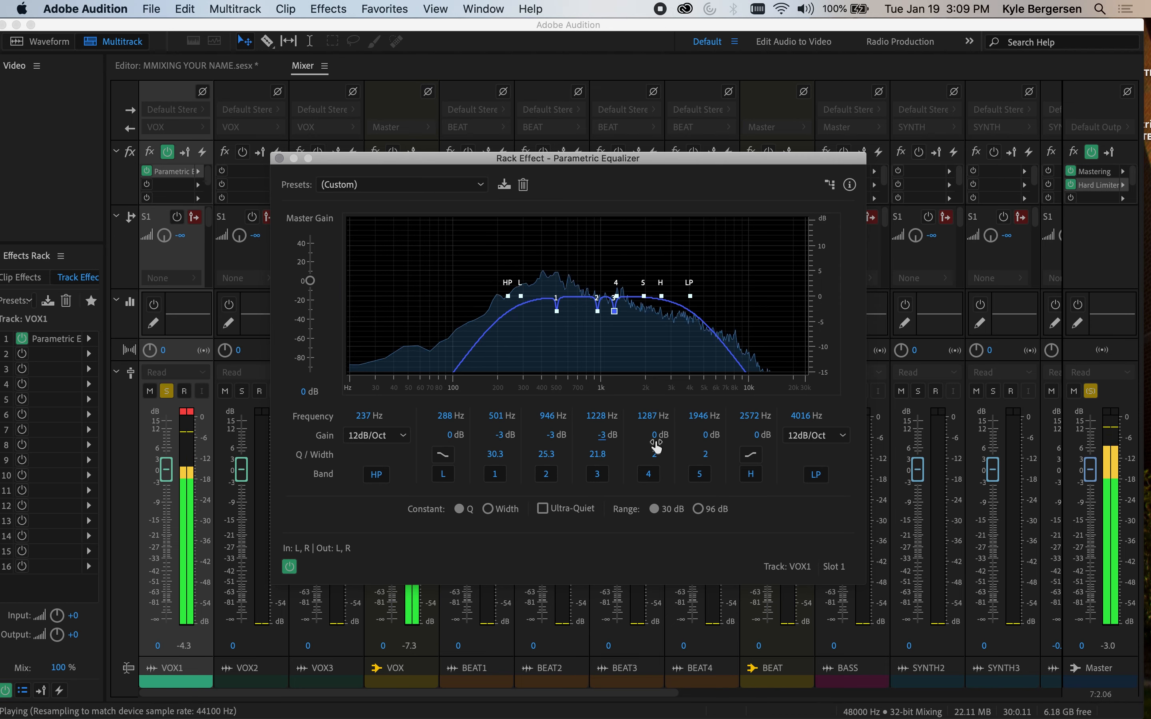
Boost band 4 with a Q of about 21.5, sweep it to about 1805 Hz, and set its gain to -3 dB
drag(656, 442, 706, 460)
drag(683, 454, 820, 465)
click(616, 237)
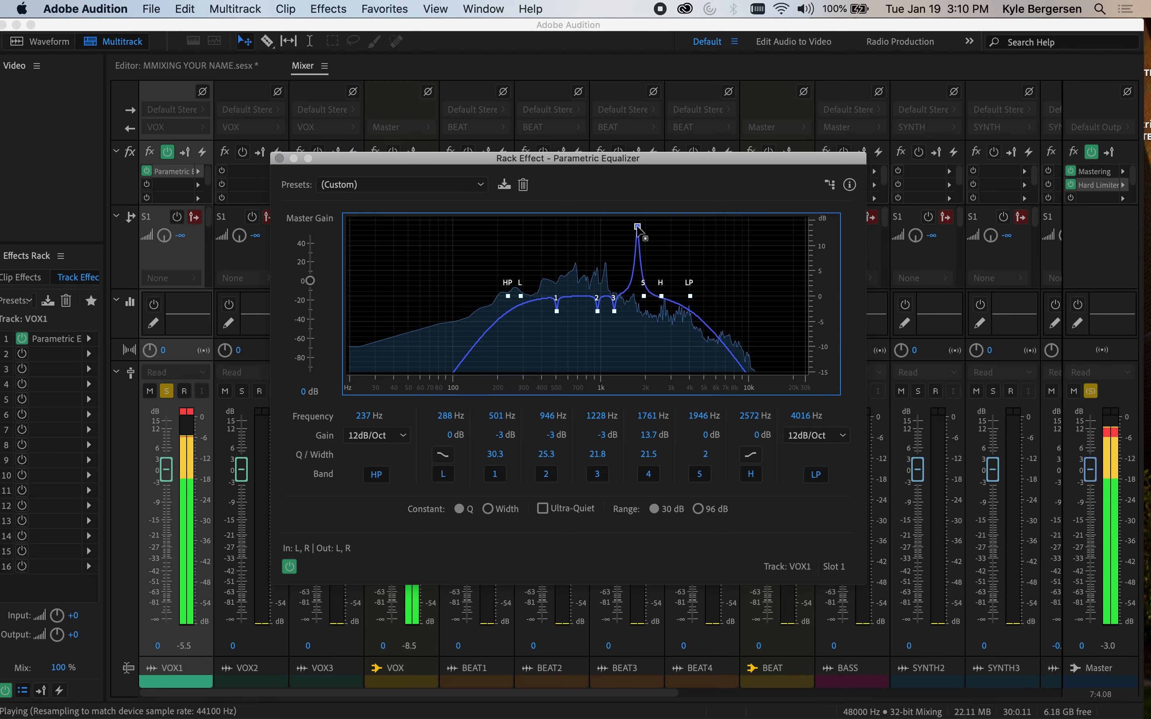
drag(640, 228, 639, 228)
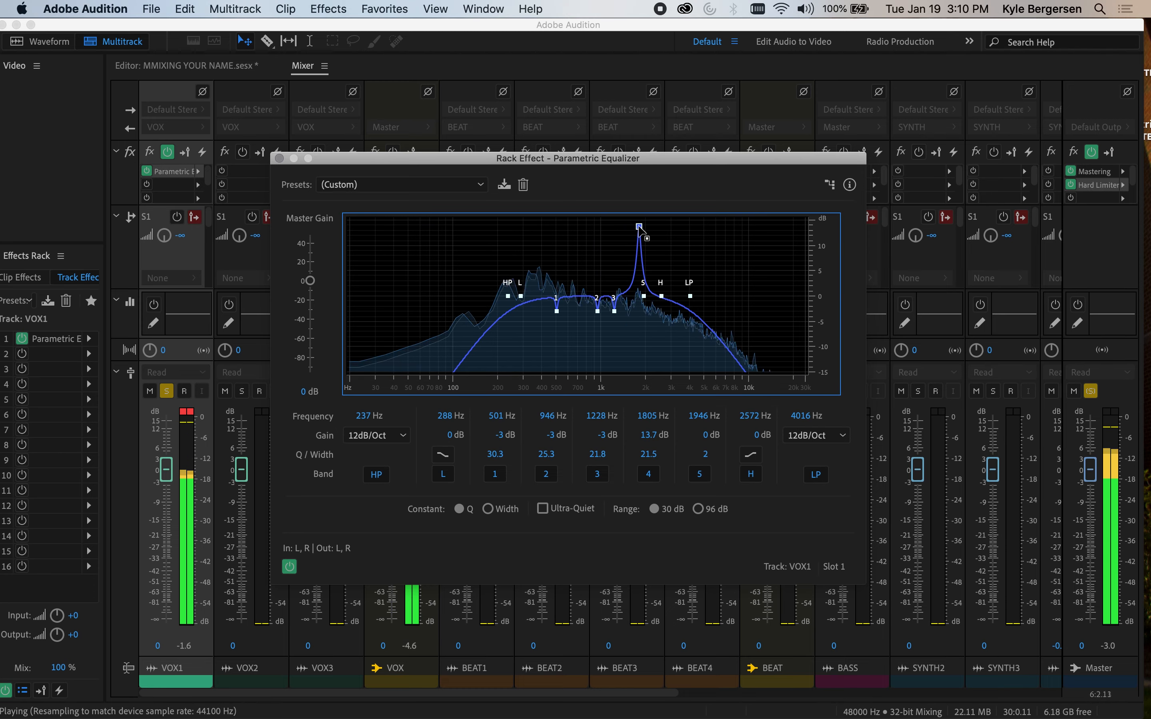
click(648, 438)
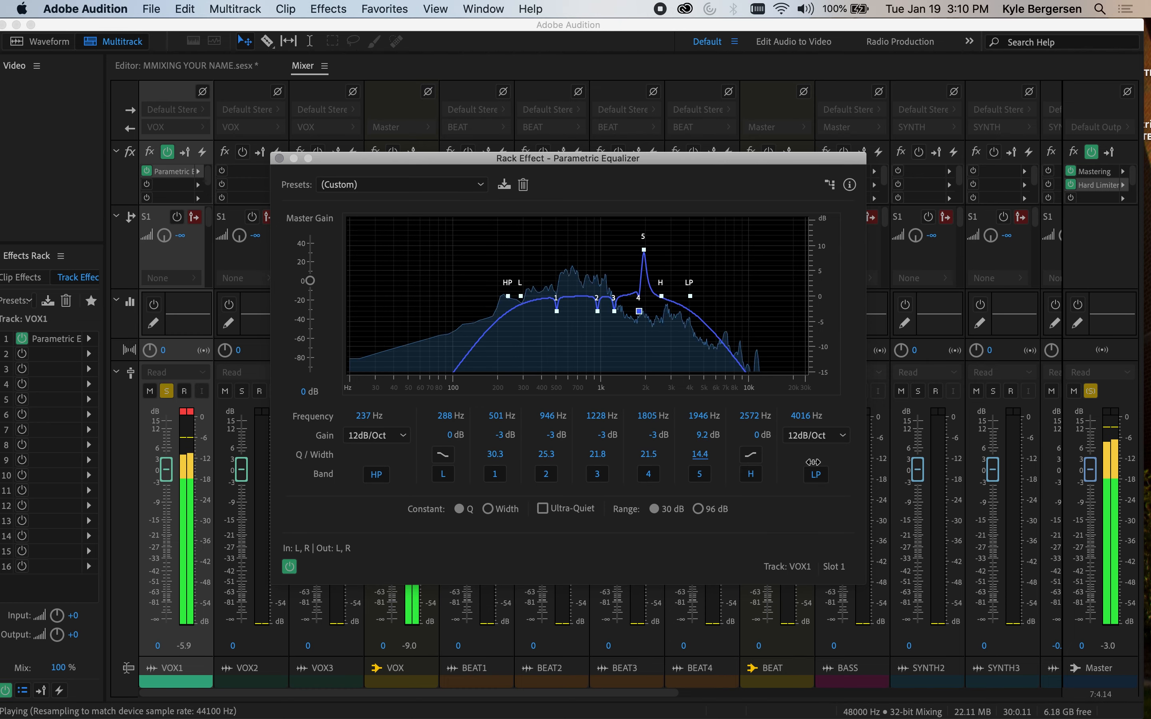
Sweep the boosted band 5 to about 3280 Hz with a Q of about 18, and set its gain to -3 dB
drag(645, 251, 680, 231)
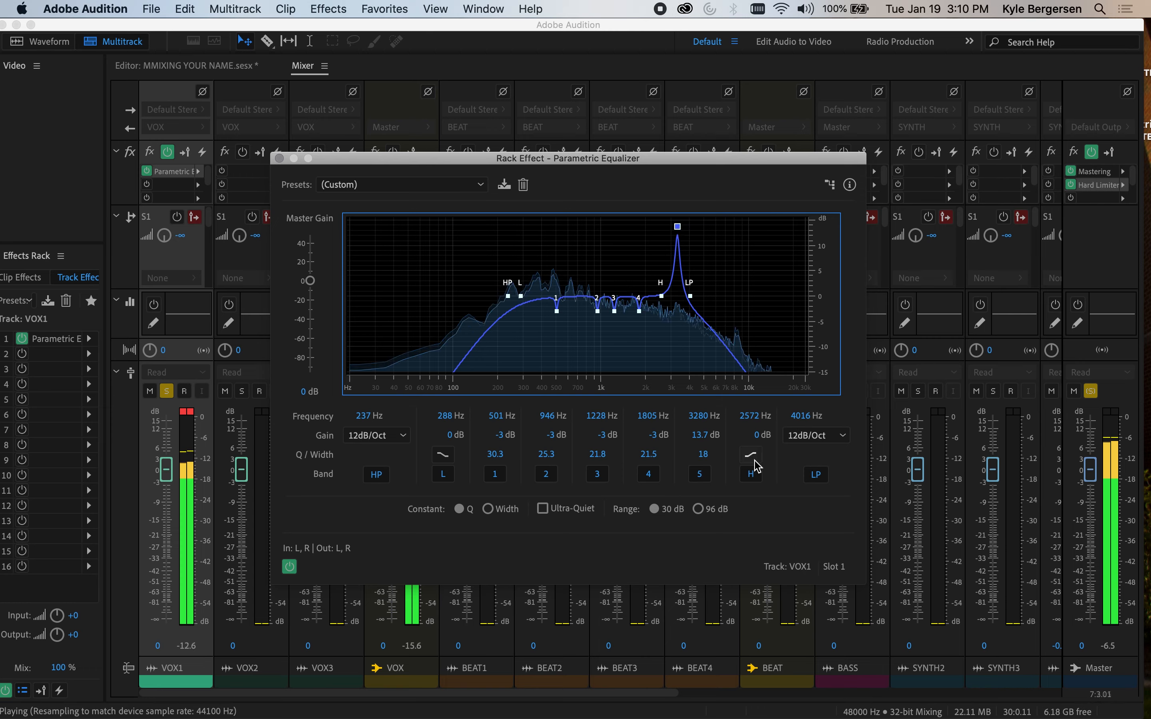
click(702, 435)
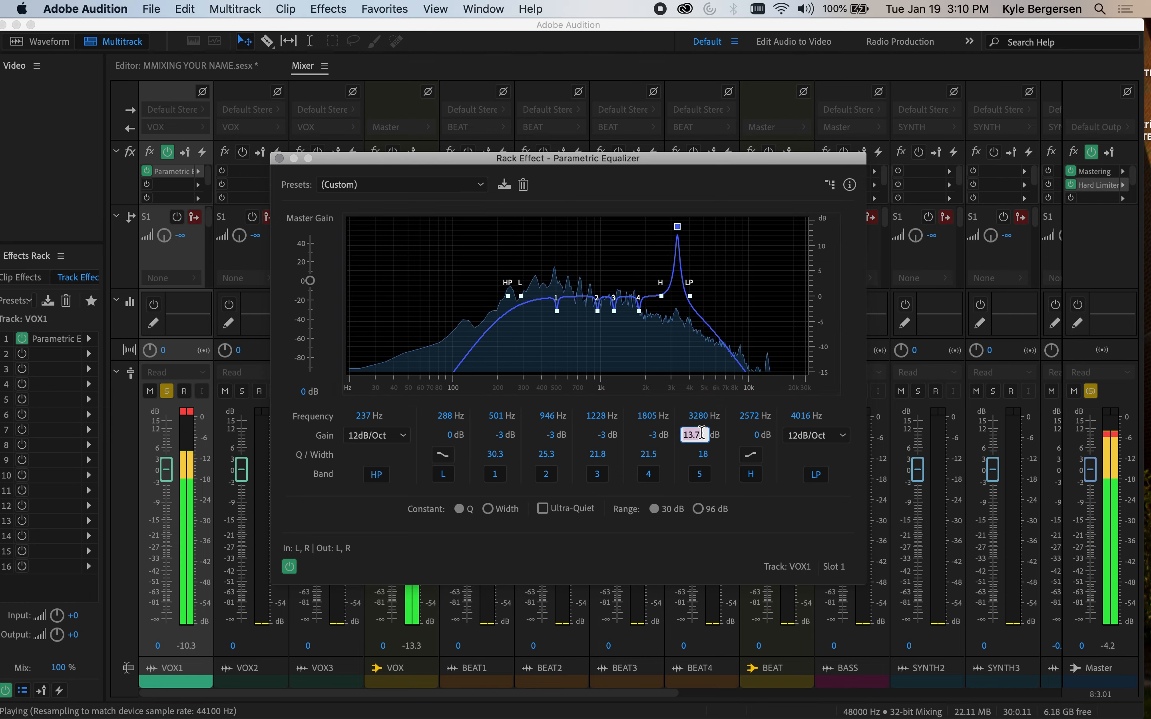
text(-3)
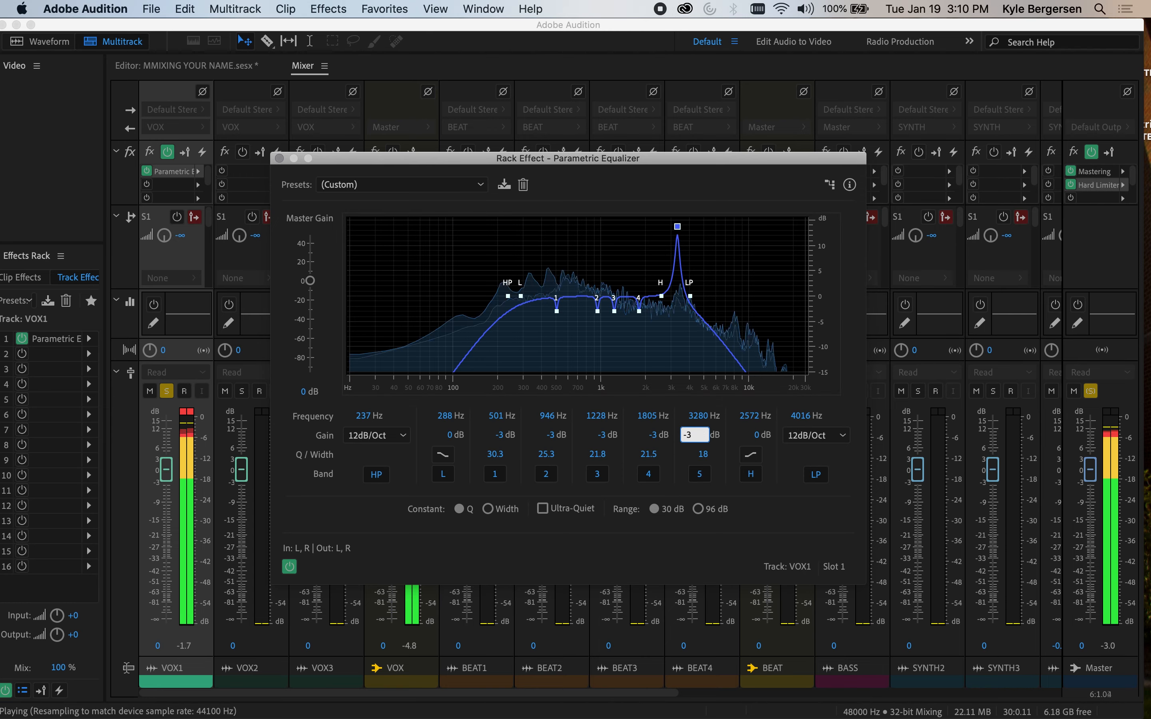
key(Return)
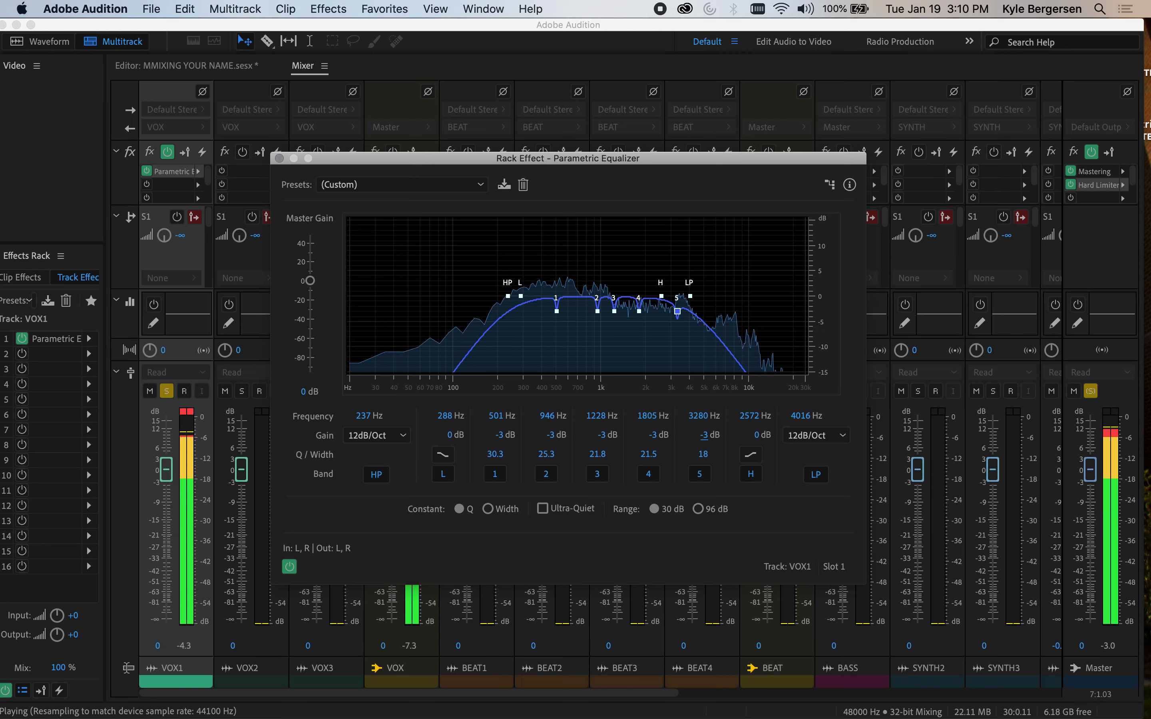
Compare VOX1 with the equalizer bypassed and active, leave it active, and close the effect window
click(290, 566)
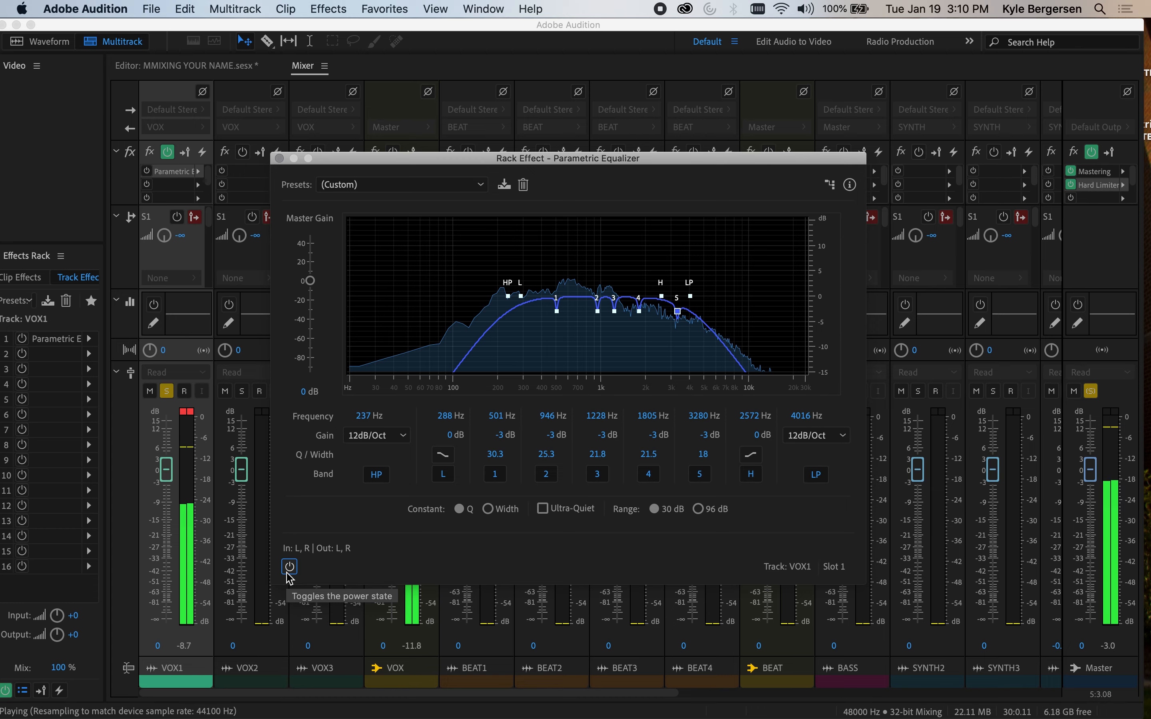
click(290, 566)
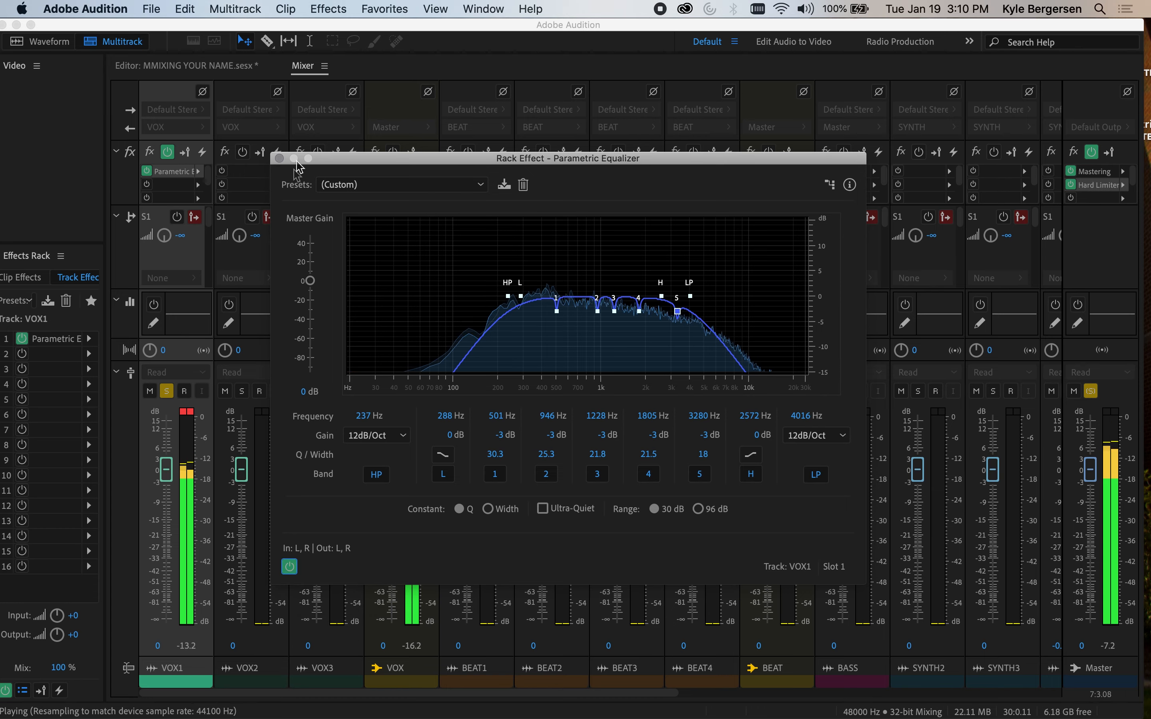
click(279, 158)
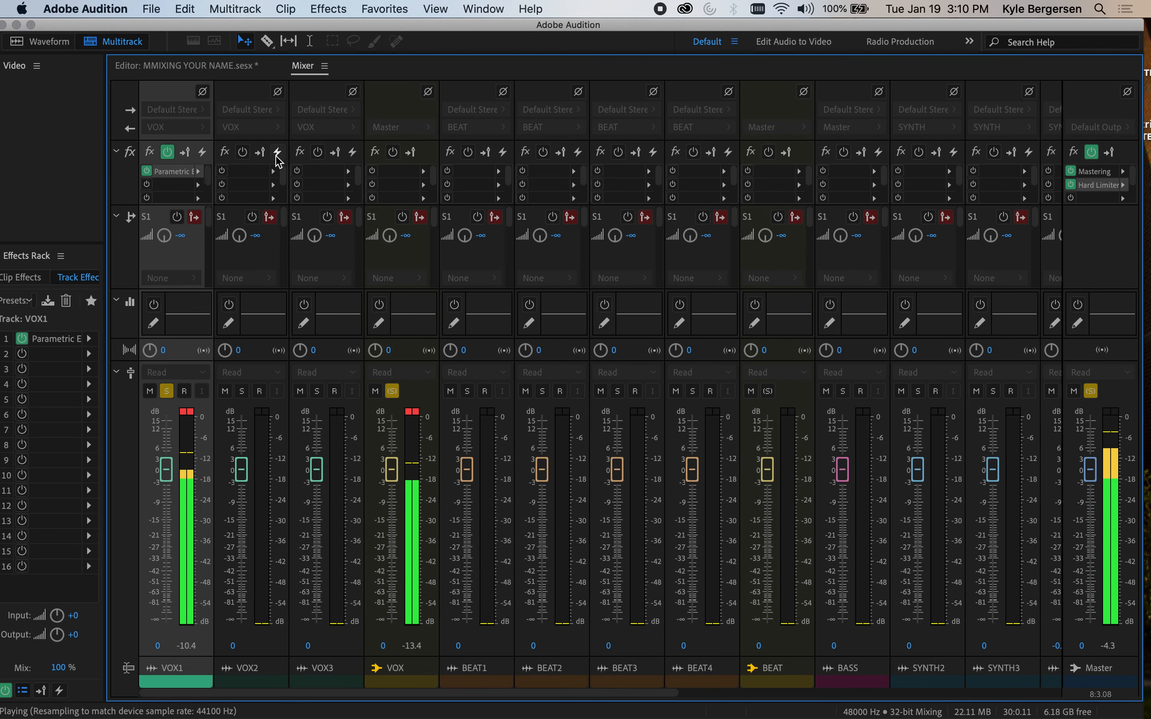
Solo VOX2 instead of VOX1 and add a Parametric Equalizer in VOX2's first effect slot
click(241, 391)
click(166, 391)
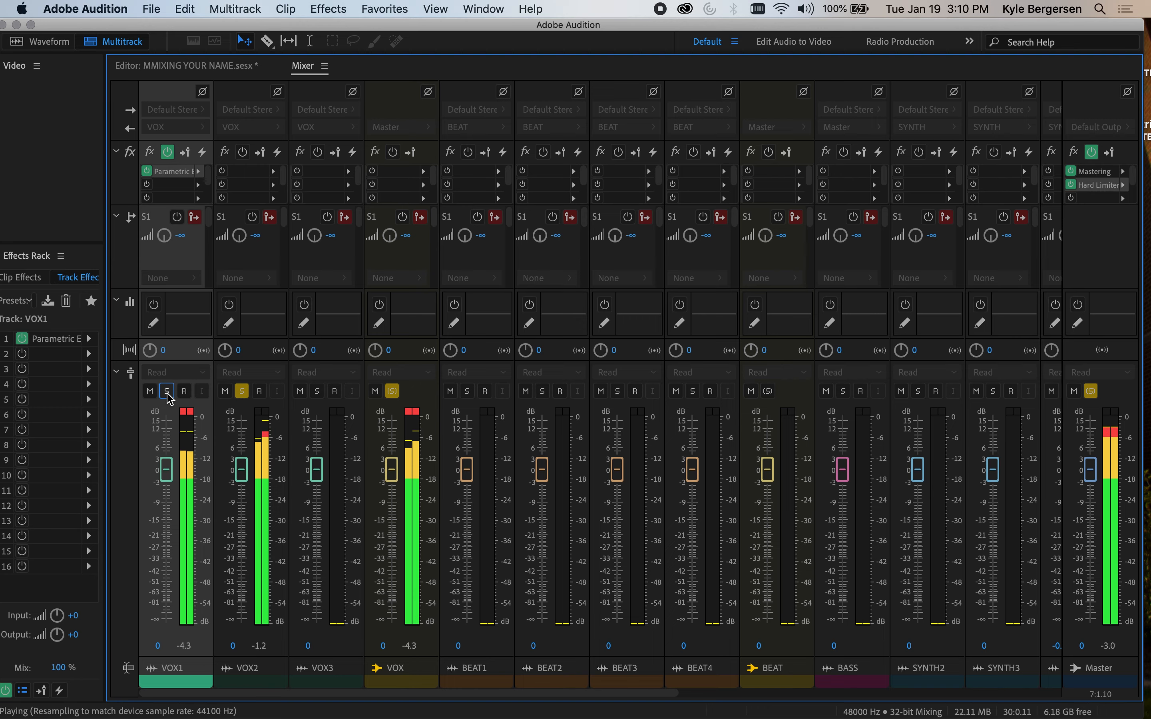
click(273, 171)
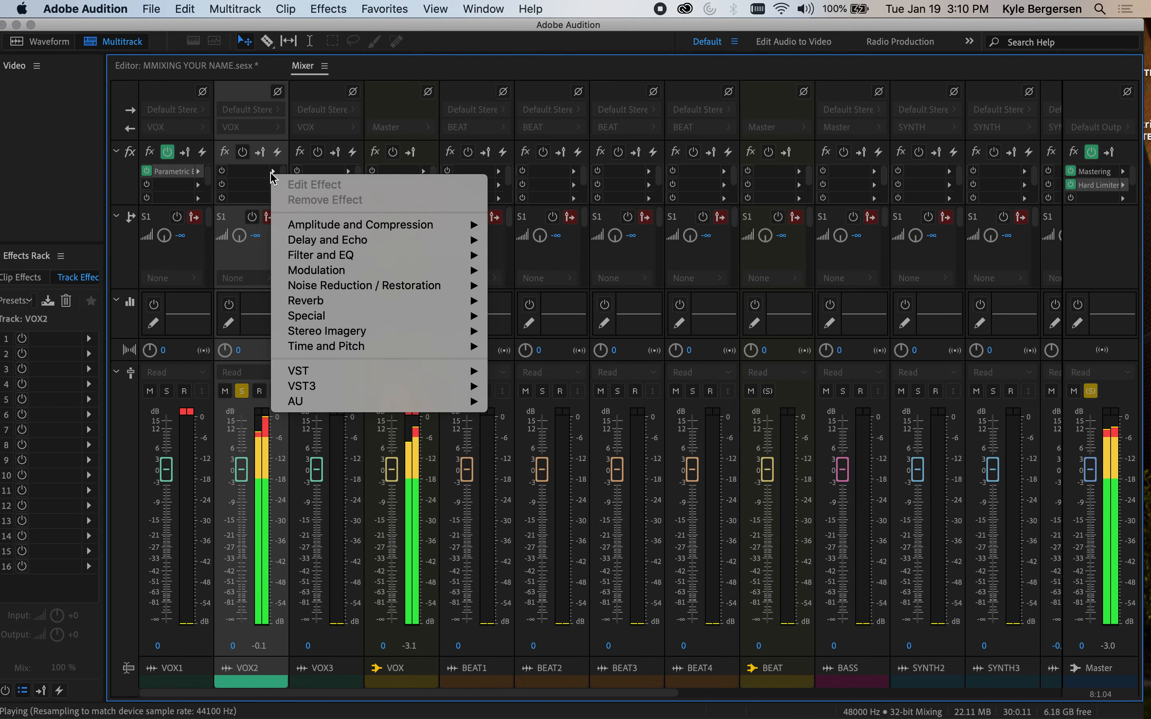
mouse_move(350, 228)
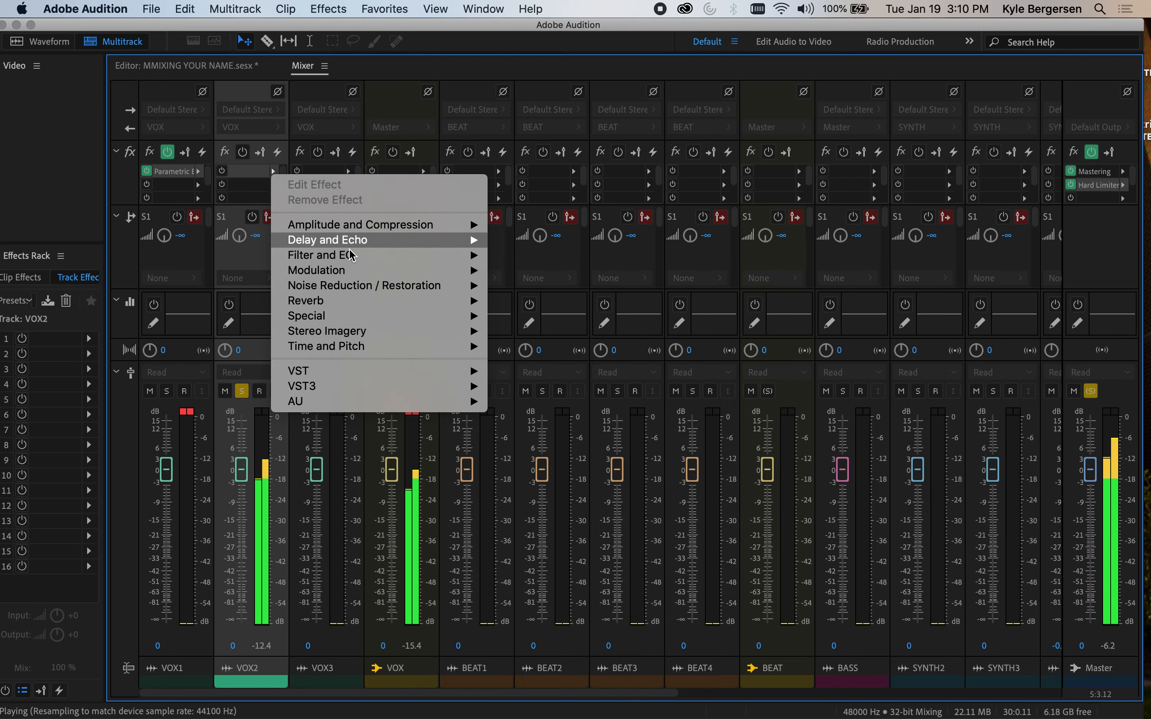
mouse_move(352, 255)
click(551, 331)
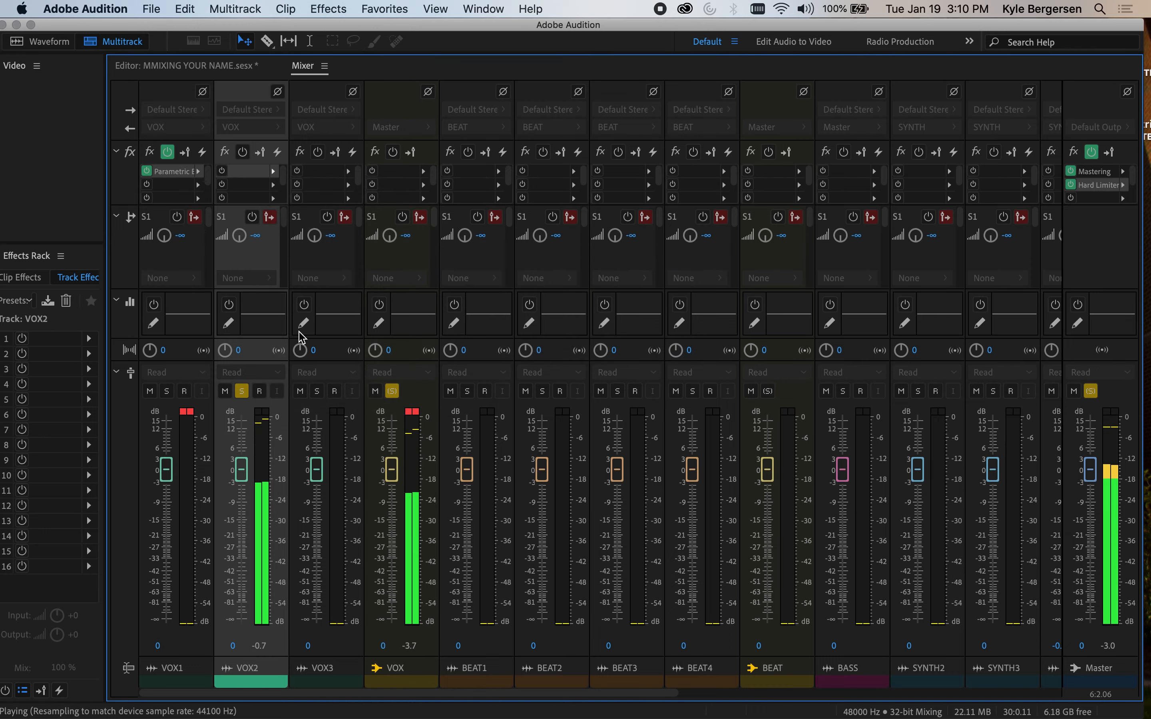
Enable the low-pass filter in VOX2's Parametric Equalizer with a 12dB/Oct slope and a cutoff of about 3353 Hz
click(816, 474)
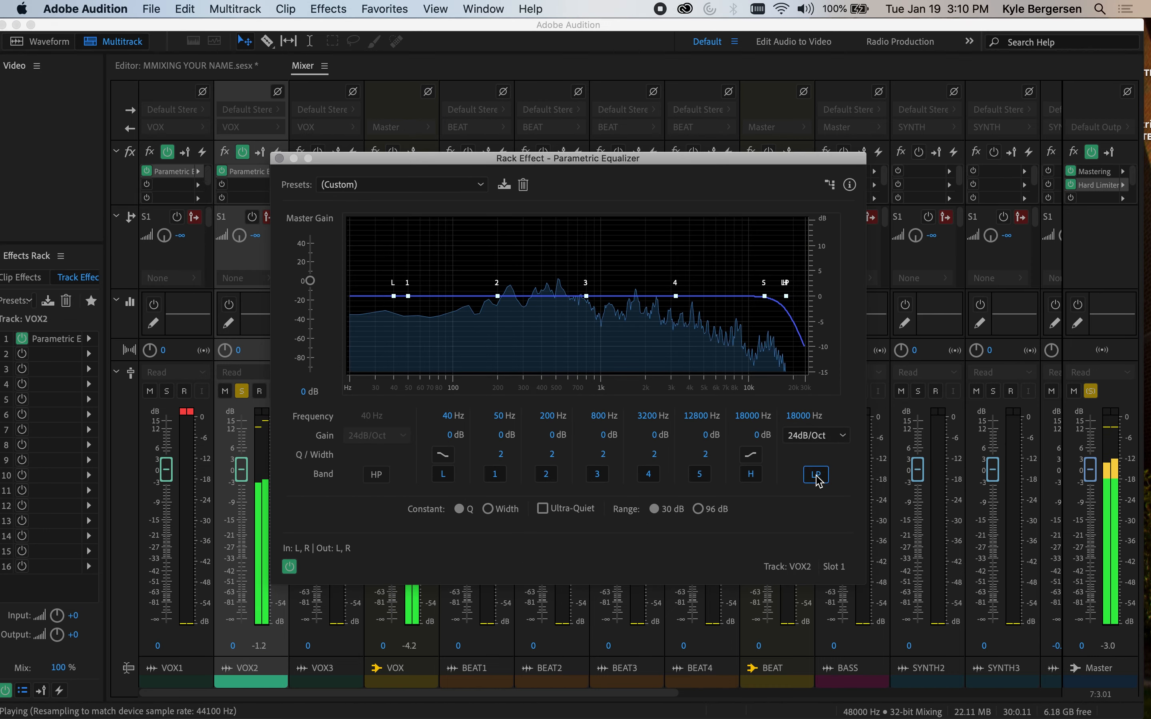
click(820, 438)
click(824, 465)
mouse_move(803, 413)
mouse_down()
mouse_move(726, 416)
mouse_move(745, 415)
mouse_up()
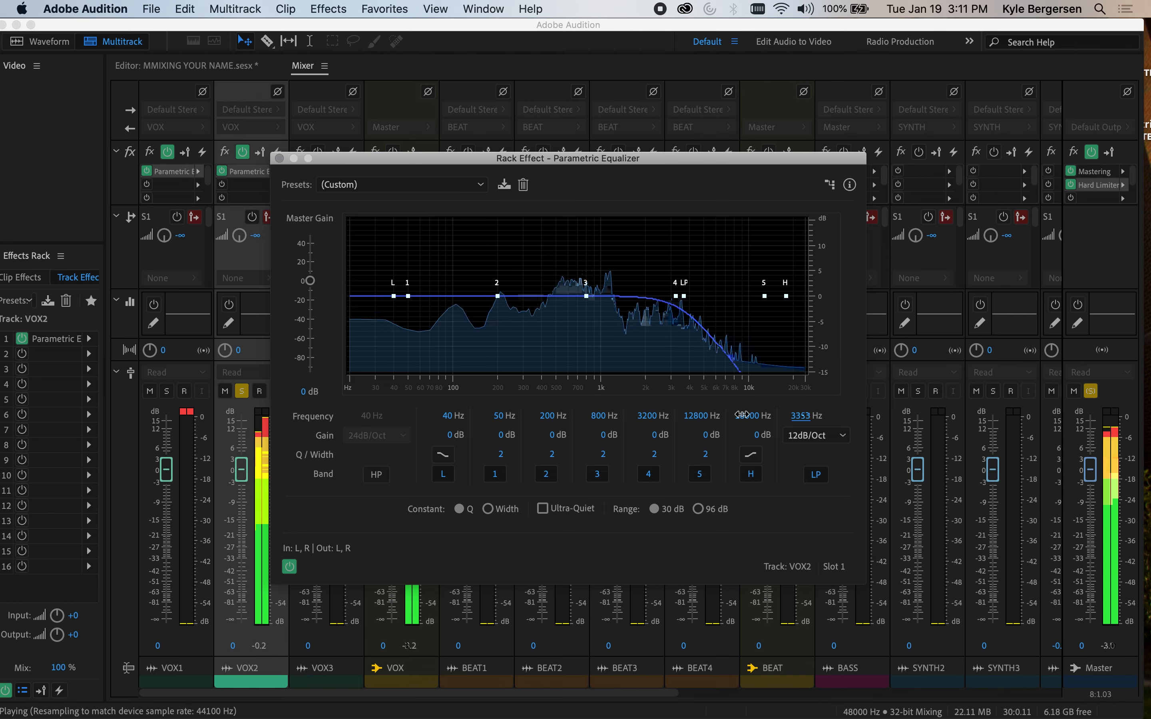
Enable the high-pass filter in VOX2's equalizer with a 12dB/Oct slope and a cutoff of about 421 Hz, and close the effect window
click(380, 475)
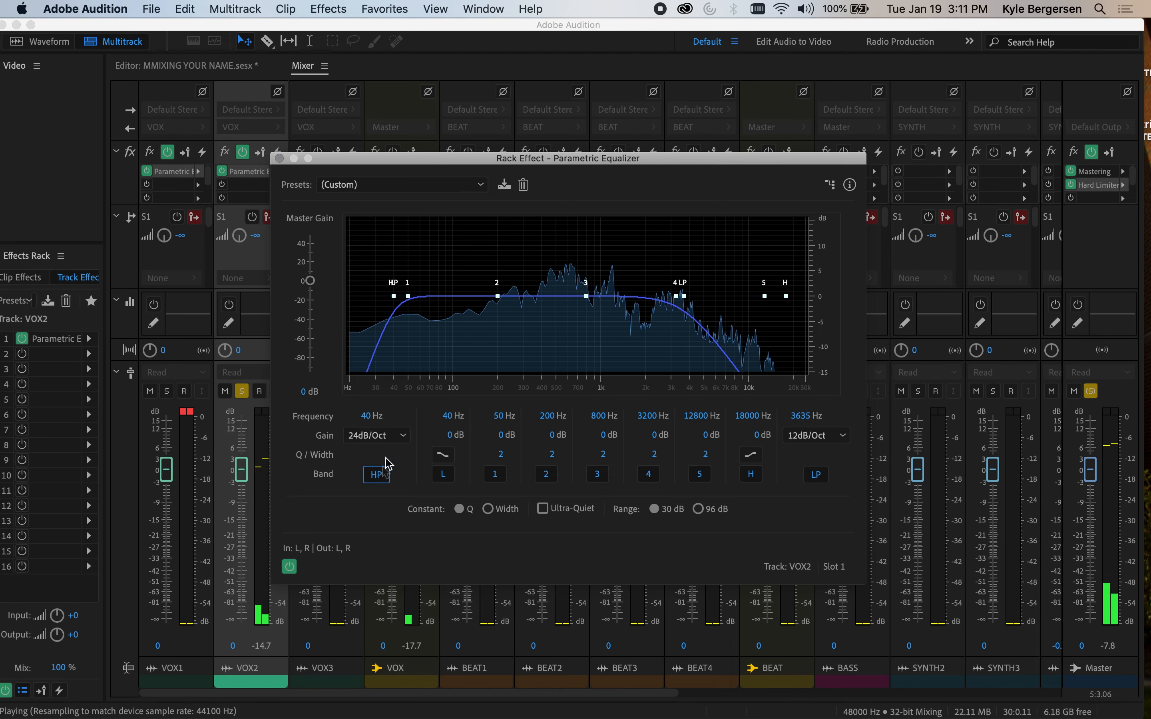
click(399, 435)
click(385, 466)
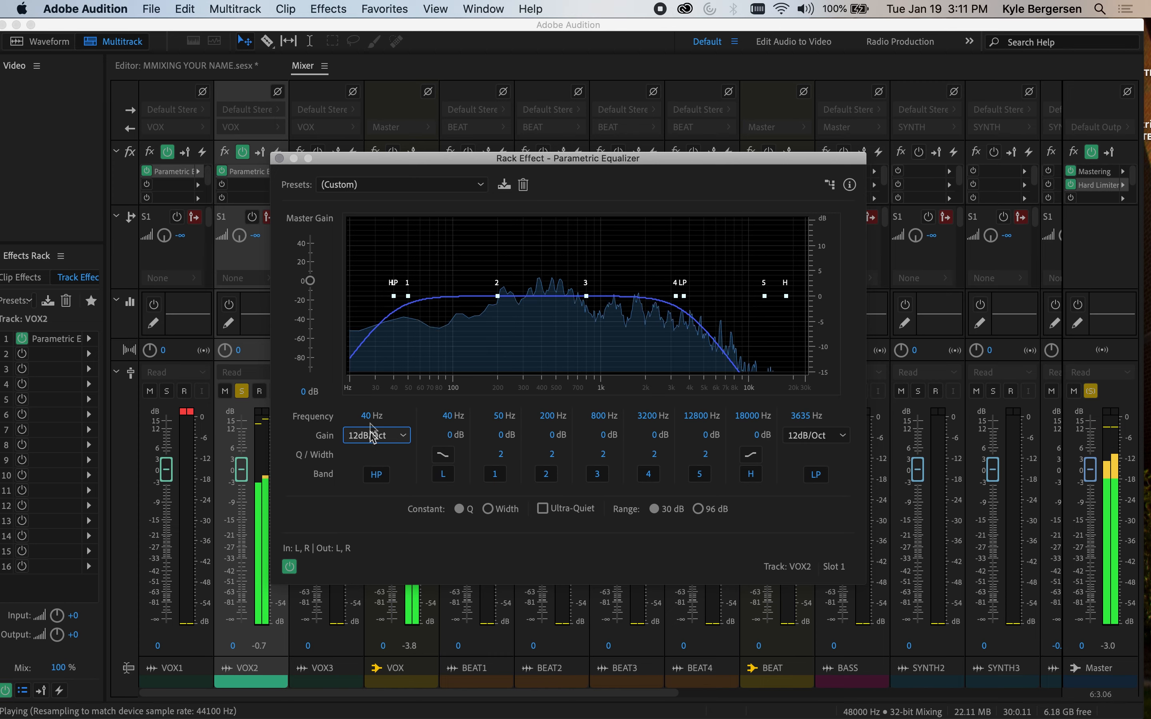
drag(367, 417, 470, 423)
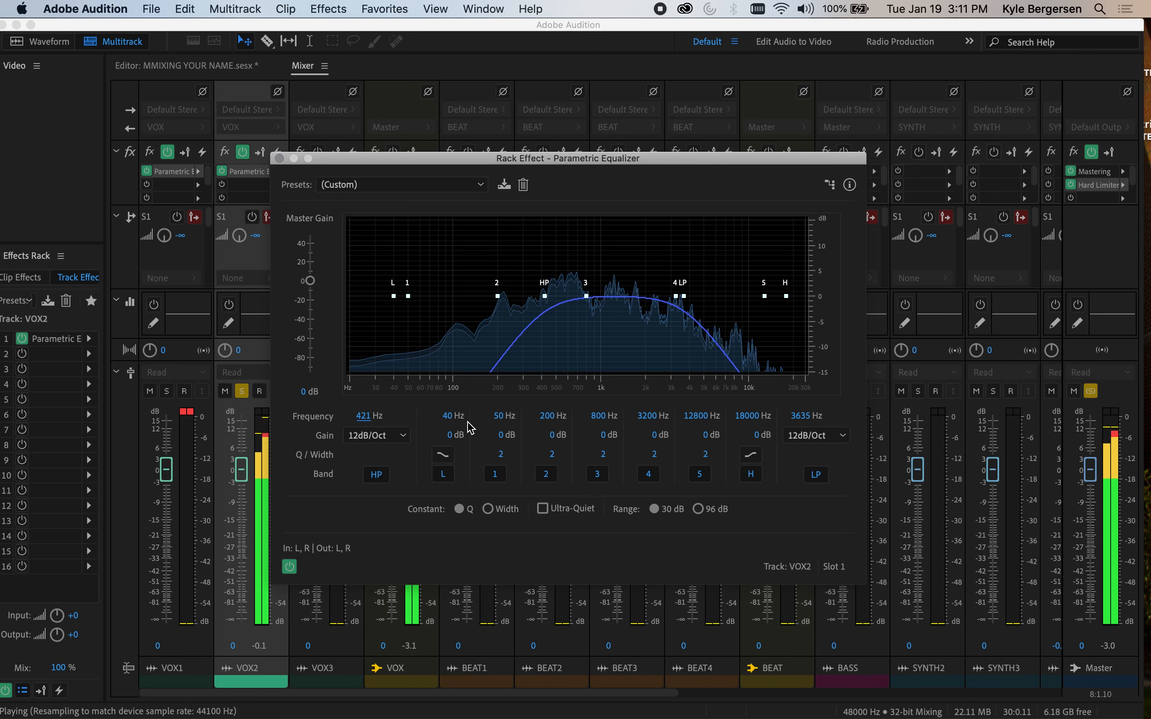
click(280, 160)
Solo VOX3 instead of VOX2 and add a Parametric Equalizer in VOX3's first effect slot
click(242, 392)
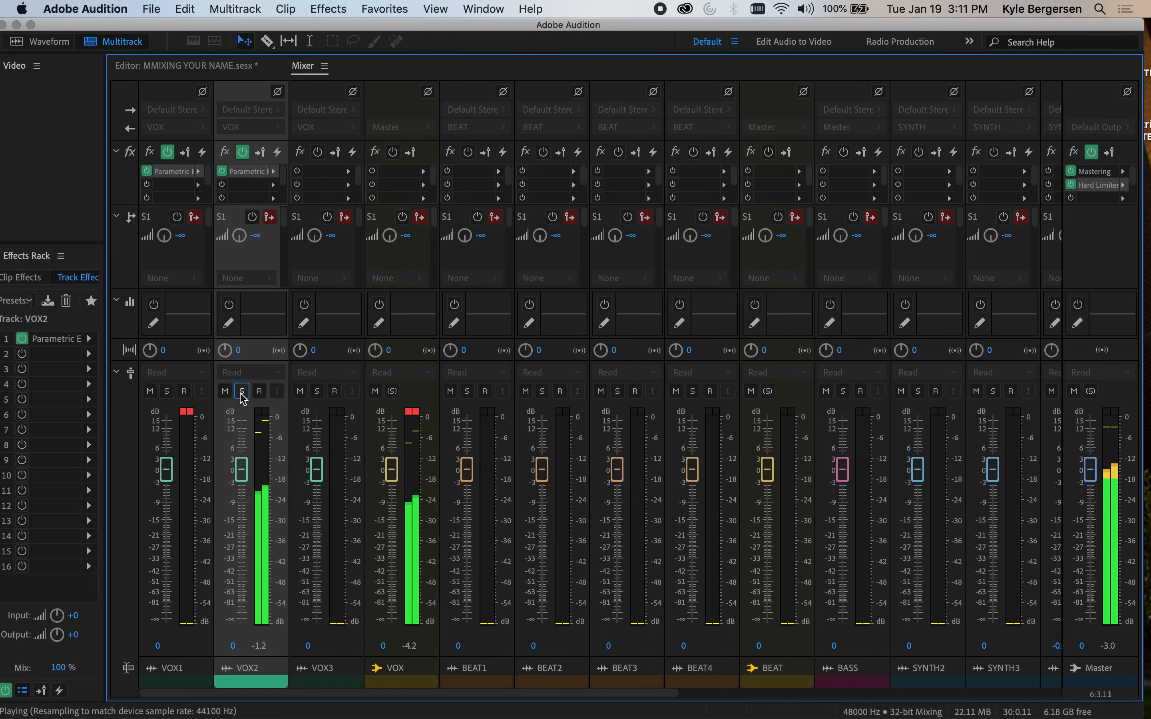
click(317, 391)
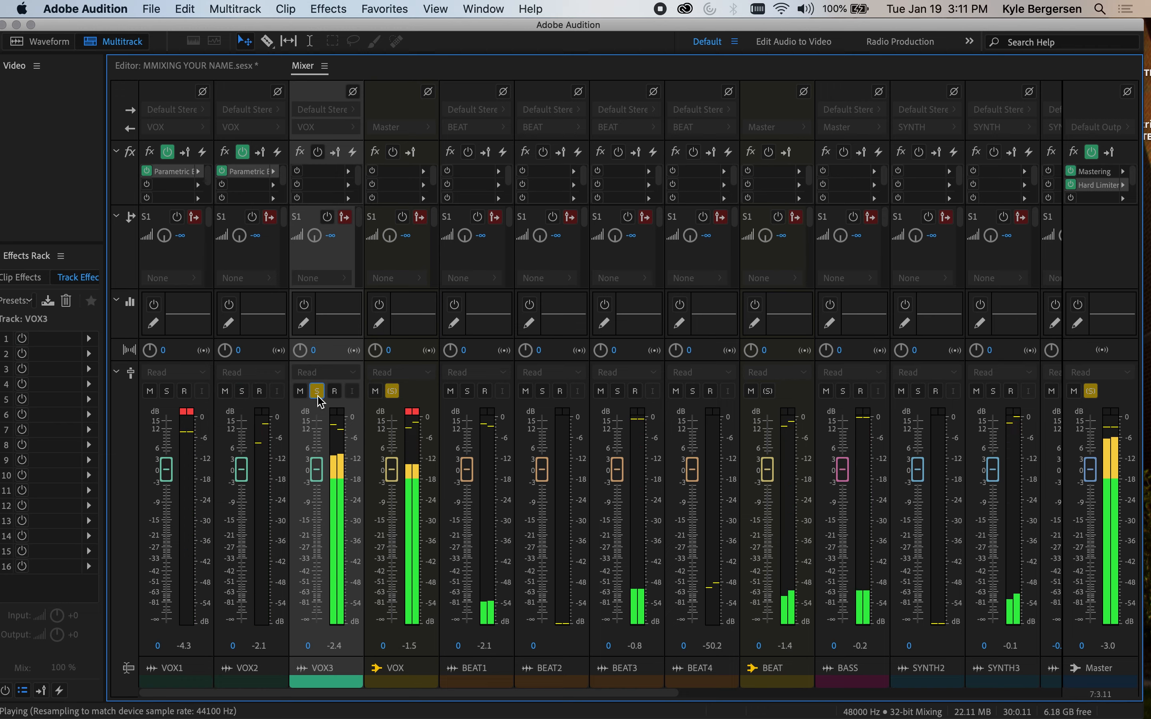
click(348, 172)
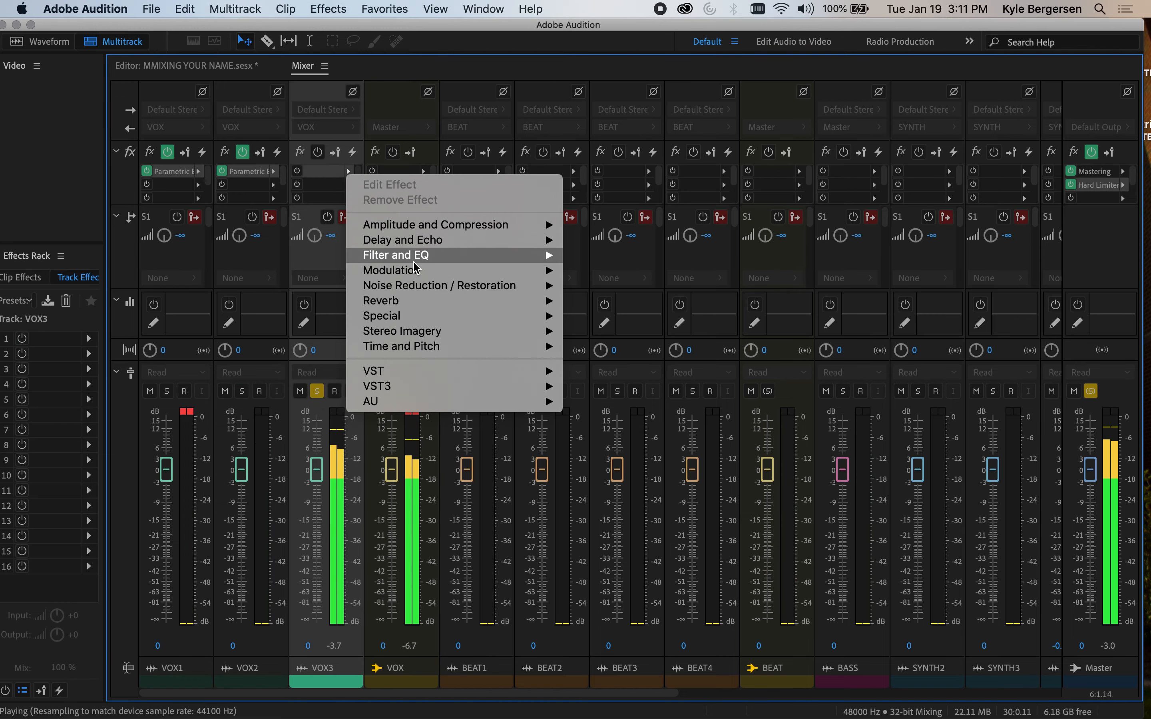
mouse_move(428, 258)
click(666, 332)
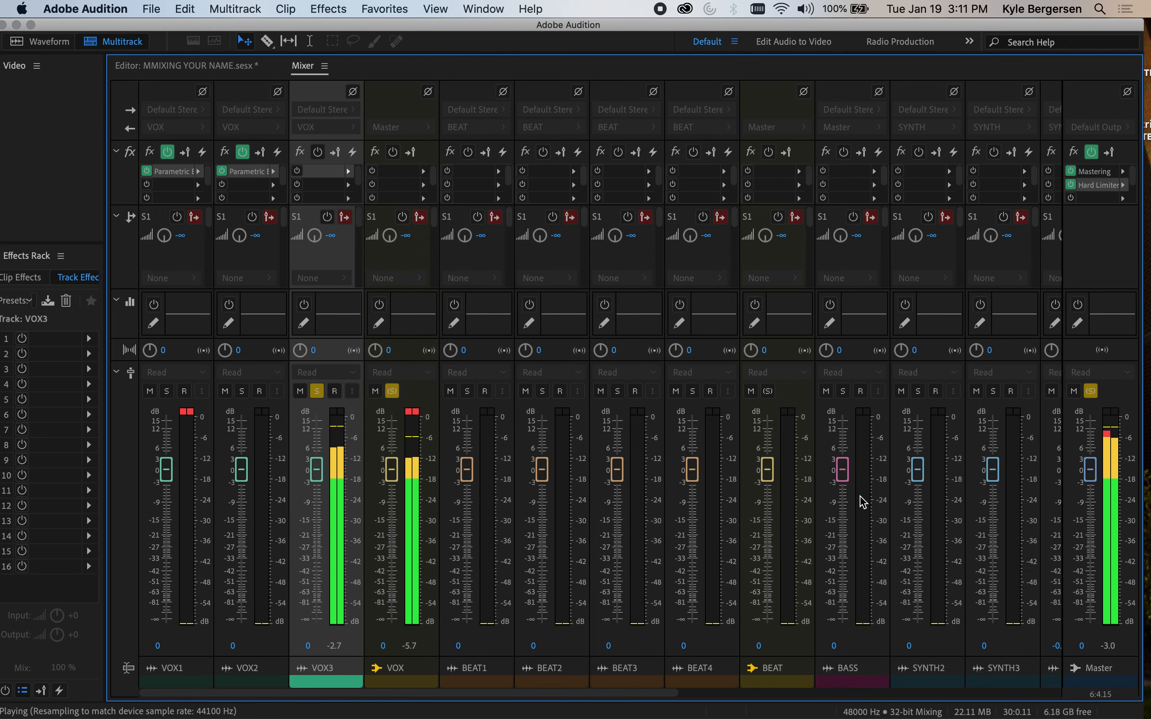
Enable the low-pass filter in VOX3's Parametric Equalizer with a 12dB/Oct slope and a cutoff of about 3151 Hz
click(816, 474)
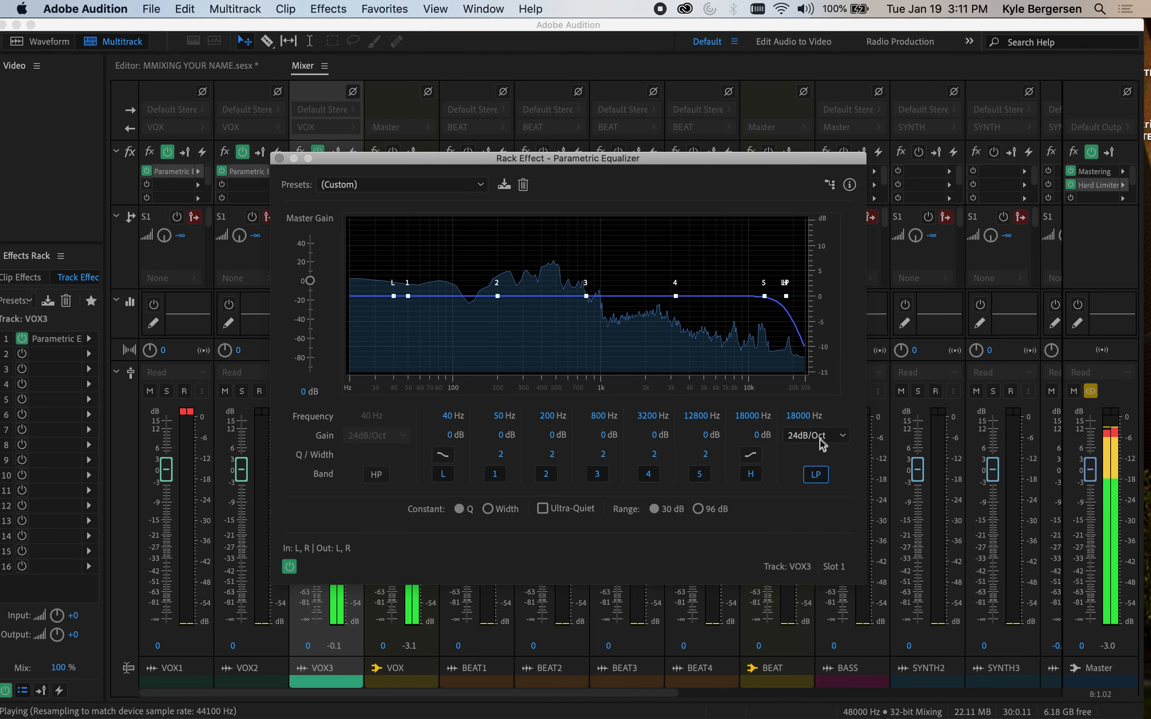
click(823, 448)
click(816, 455)
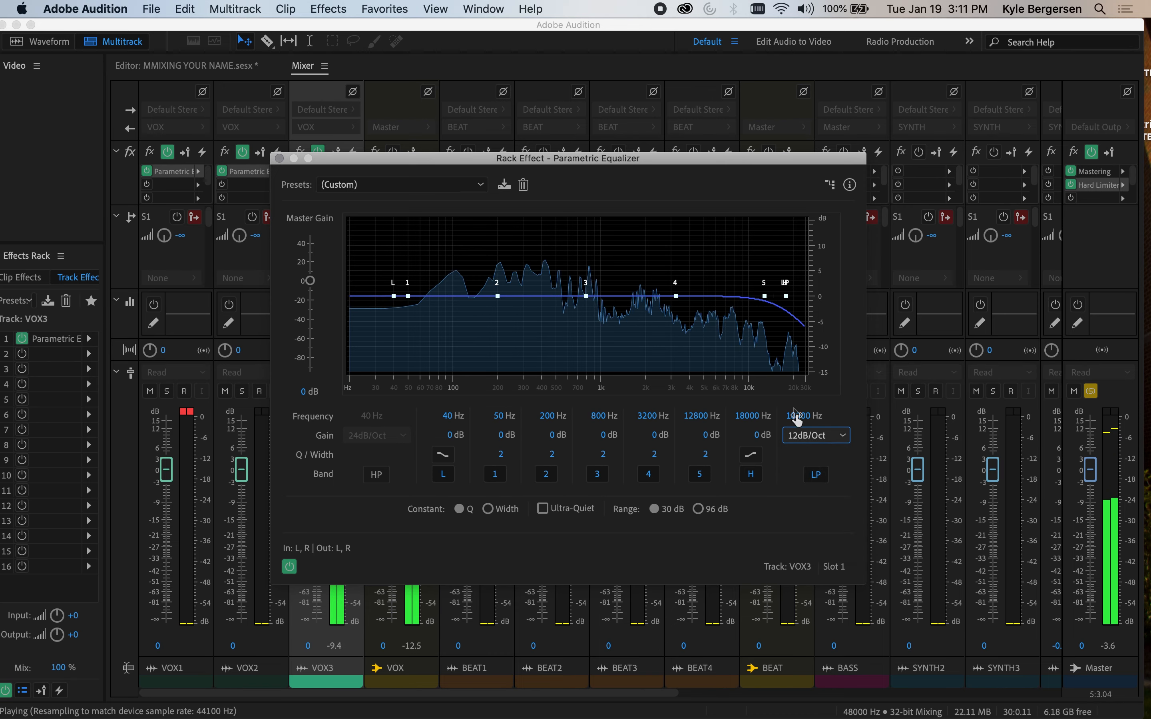
drag(797, 414, 735, 415)
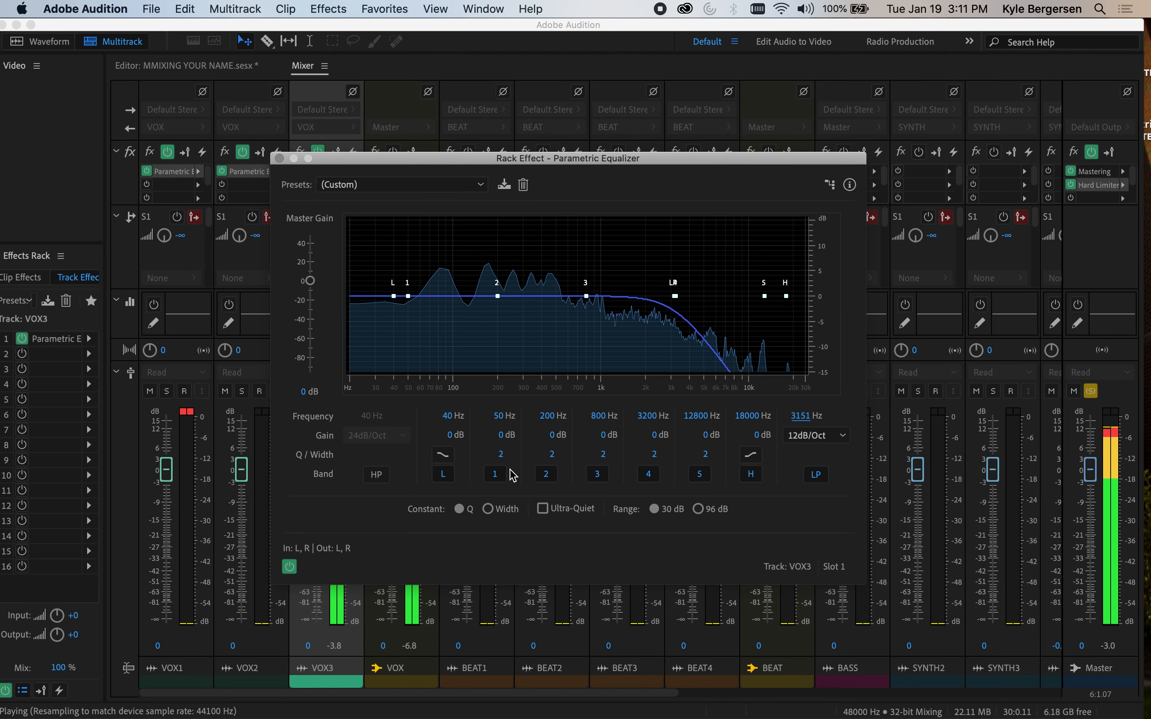
Enable the high-pass filter in VOX3's equalizer with a 12dB/Oct slope and a cutoff of about 145 Hz, and close the effect window
click(376, 474)
click(400, 435)
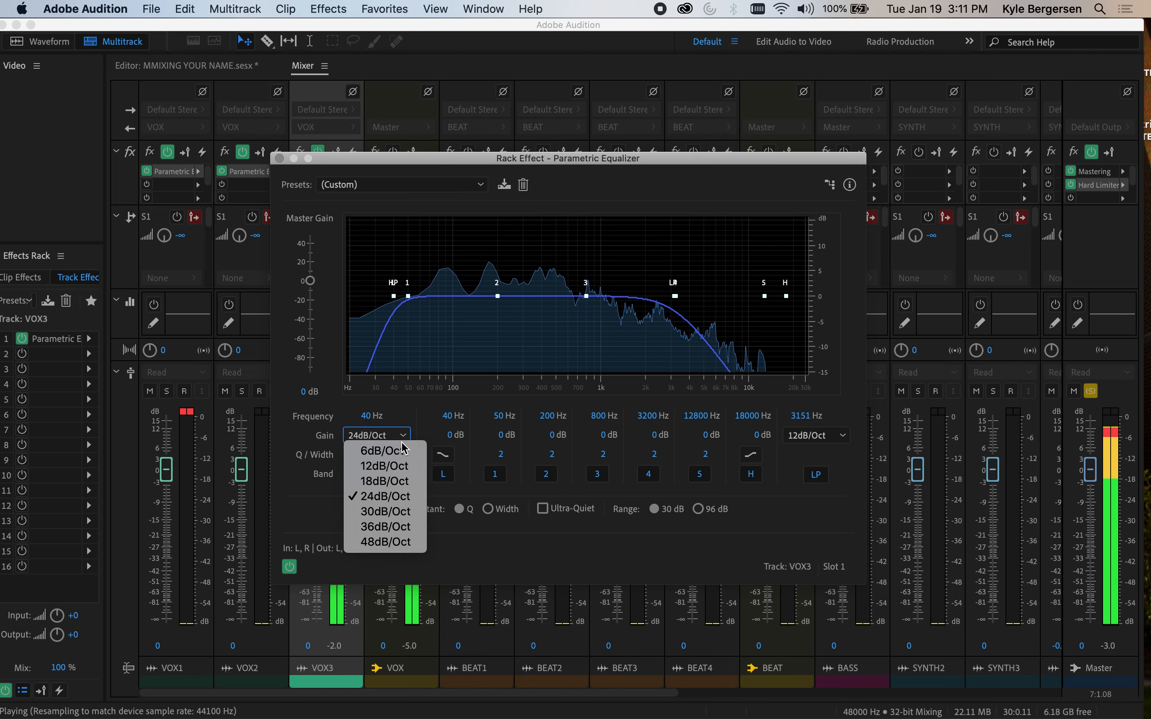
click(383, 465)
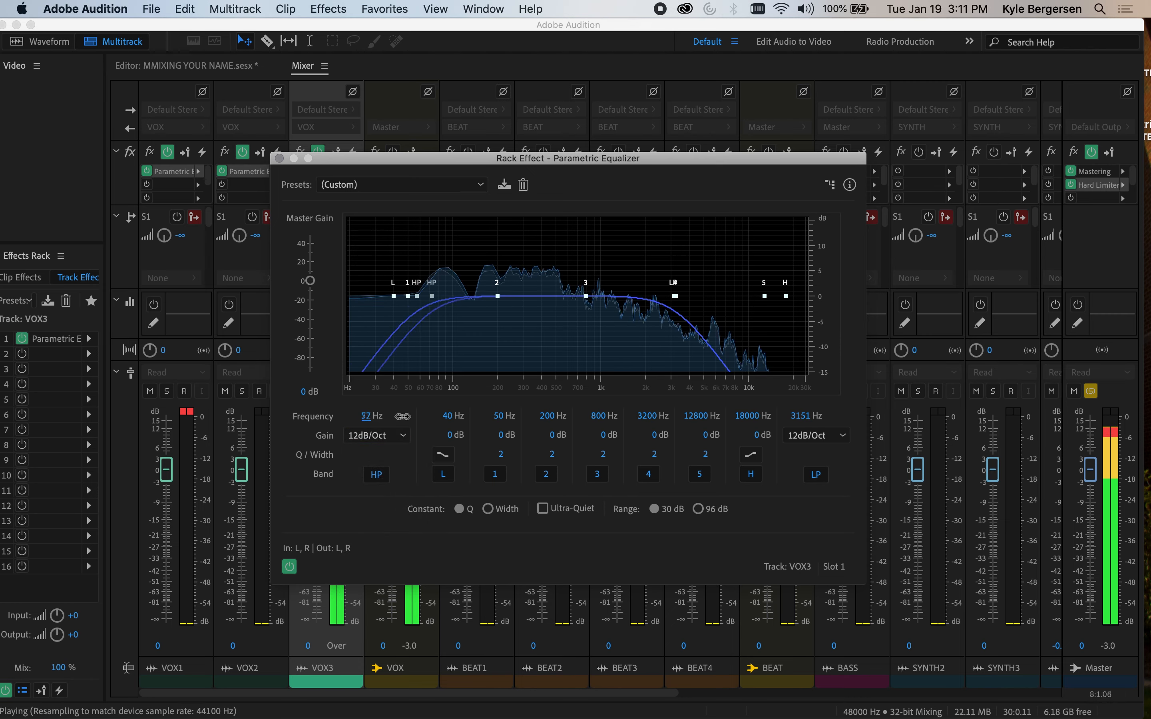
drag(420, 417, 442, 415)
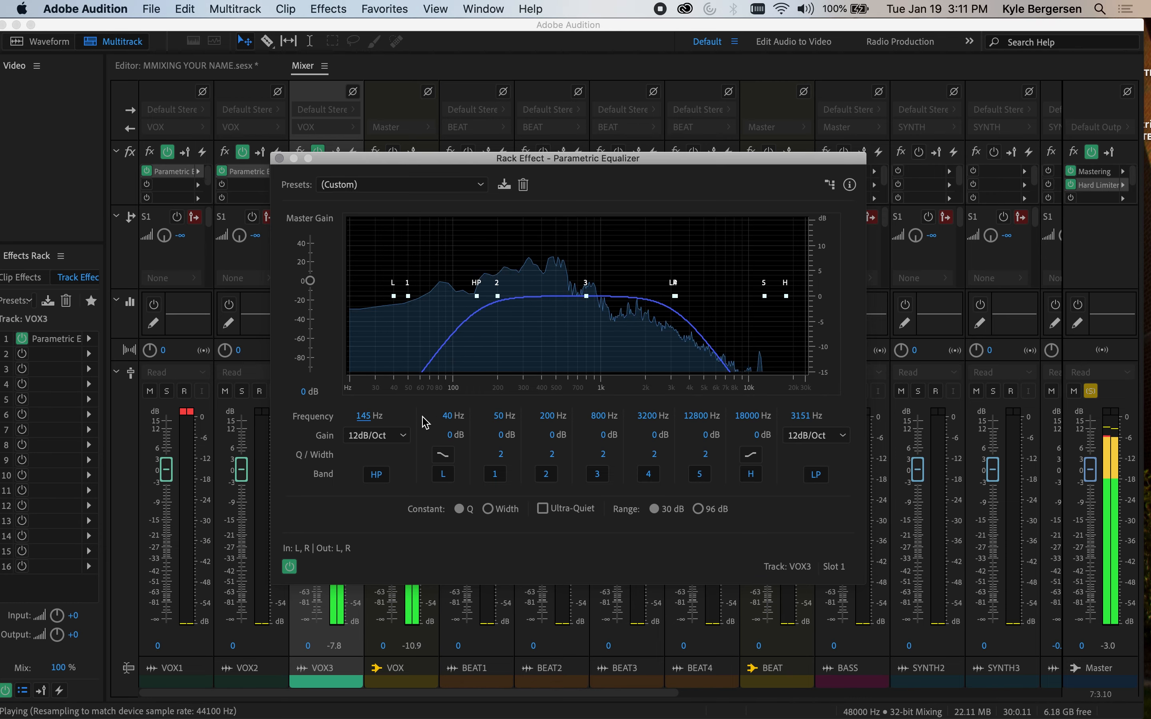
click(279, 157)
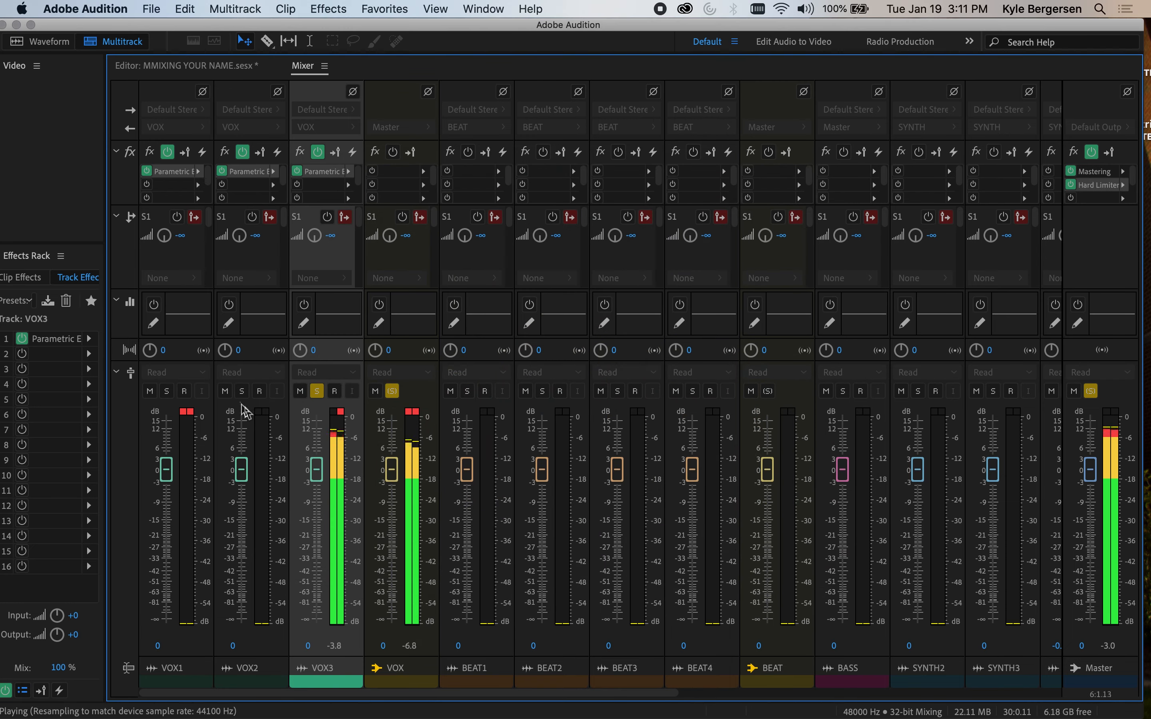
Solo VOX1 and VOX2 along with VOX3, and lower the faders of VOX3 to about -3.9 dB and VOX2 to about -0.6 dB
click(243, 391)
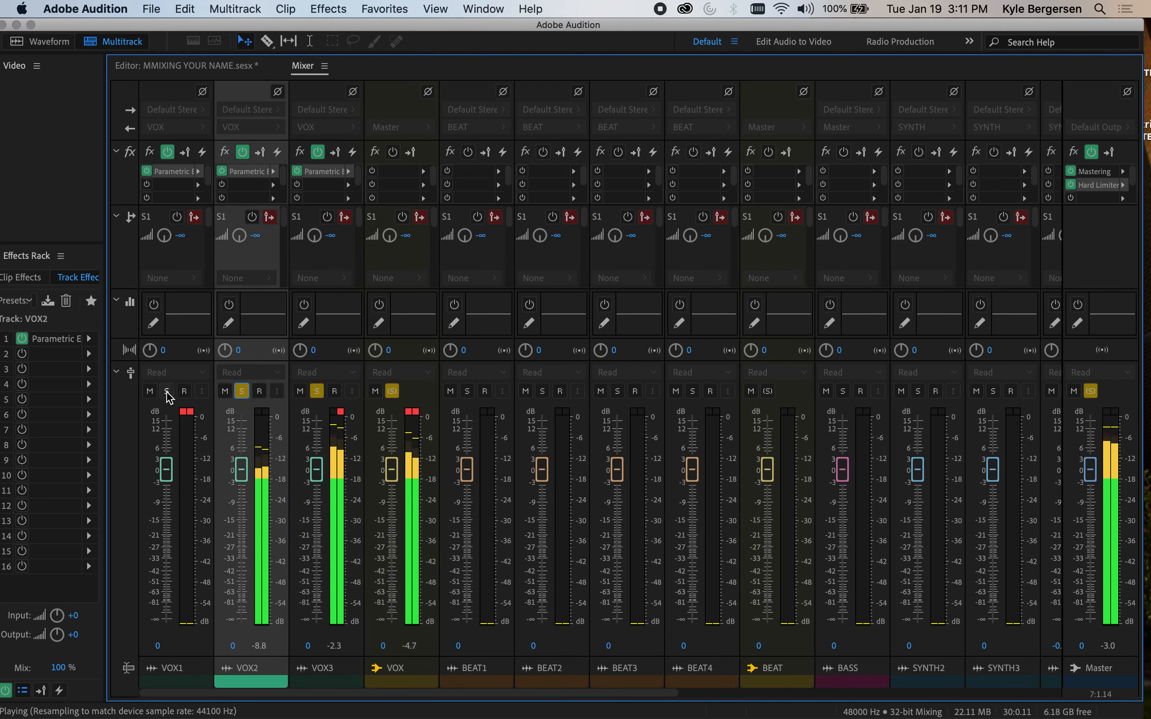
click(167, 392)
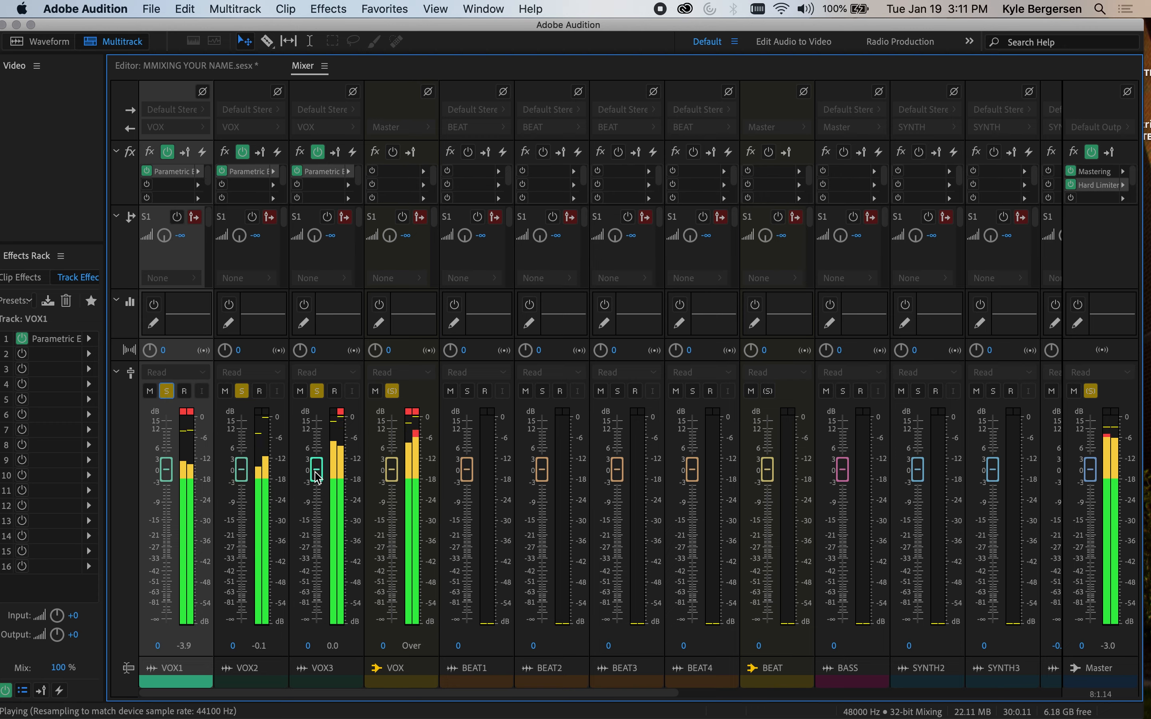
drag(317, 477, 318, 493)
drag(242, 473, 240, 481)
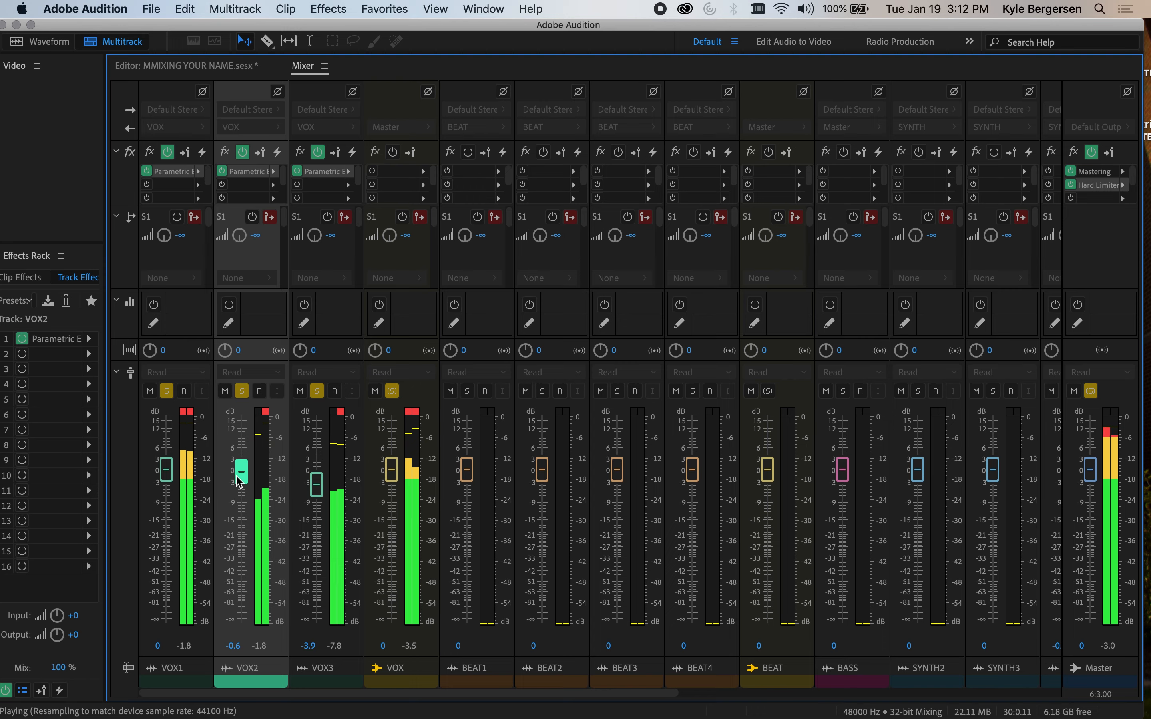
Add a Single-band Compressor with the Vocal Booster preset in VOX1's second effect slot, and lower VOX1's fader to about -3.1 dB
click(198, 185)
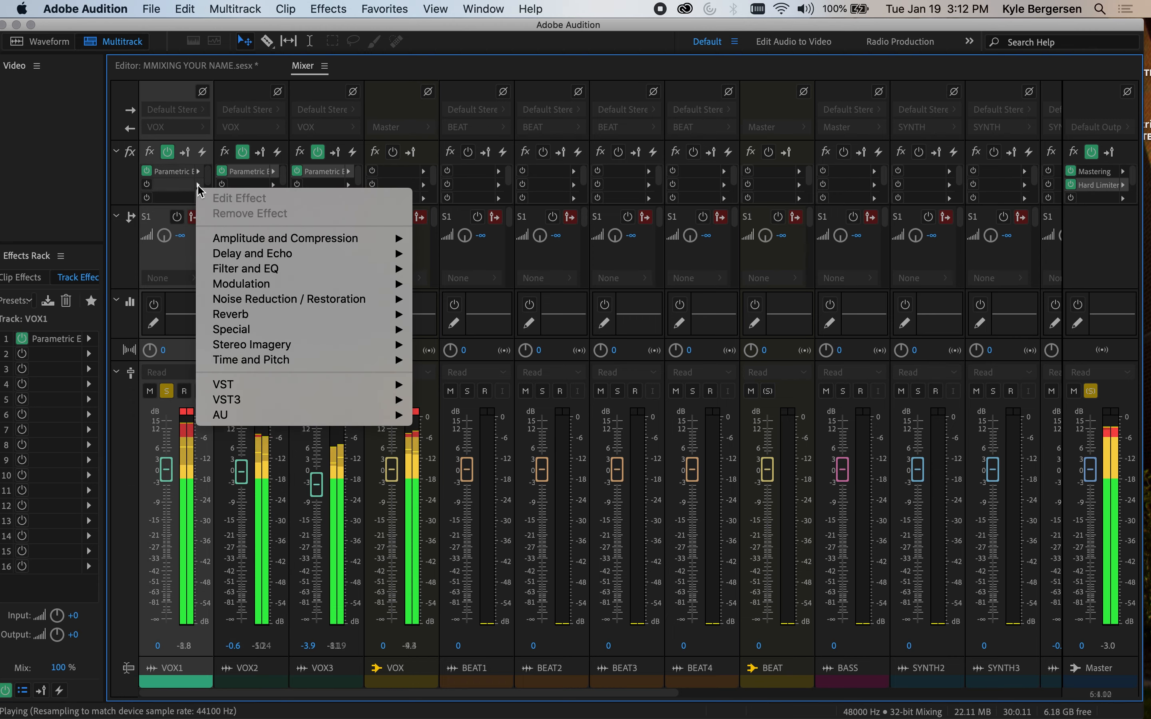
mouse_move(327, 241)
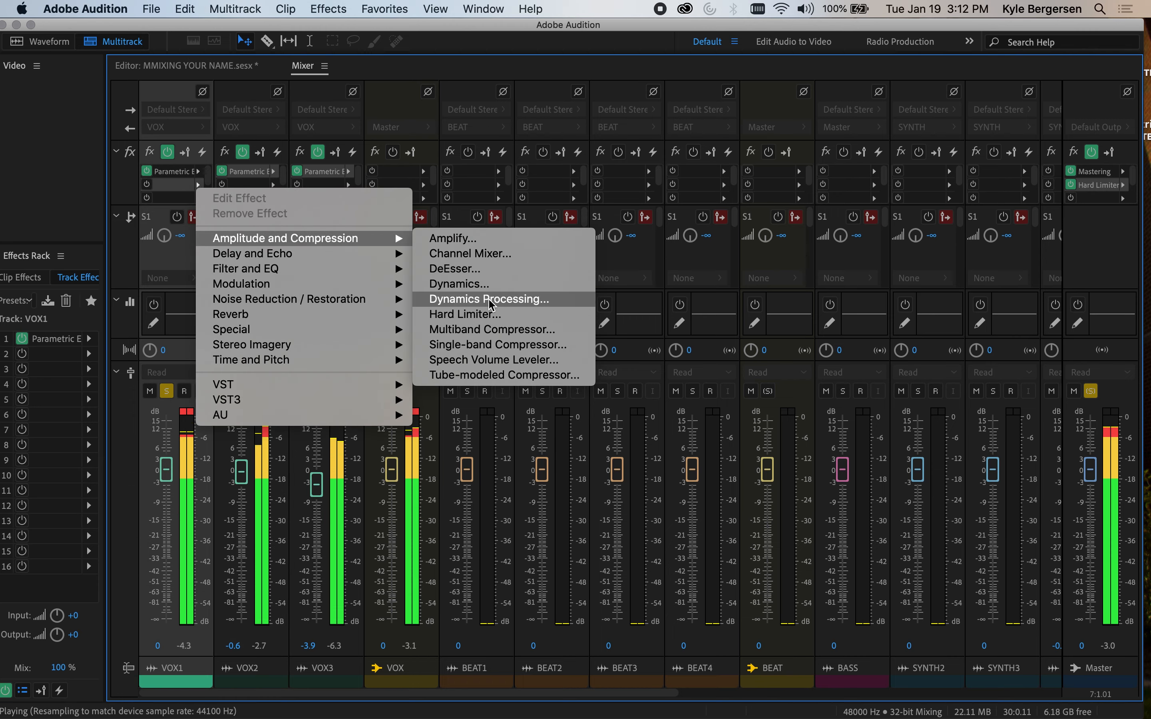
click(492, 346)
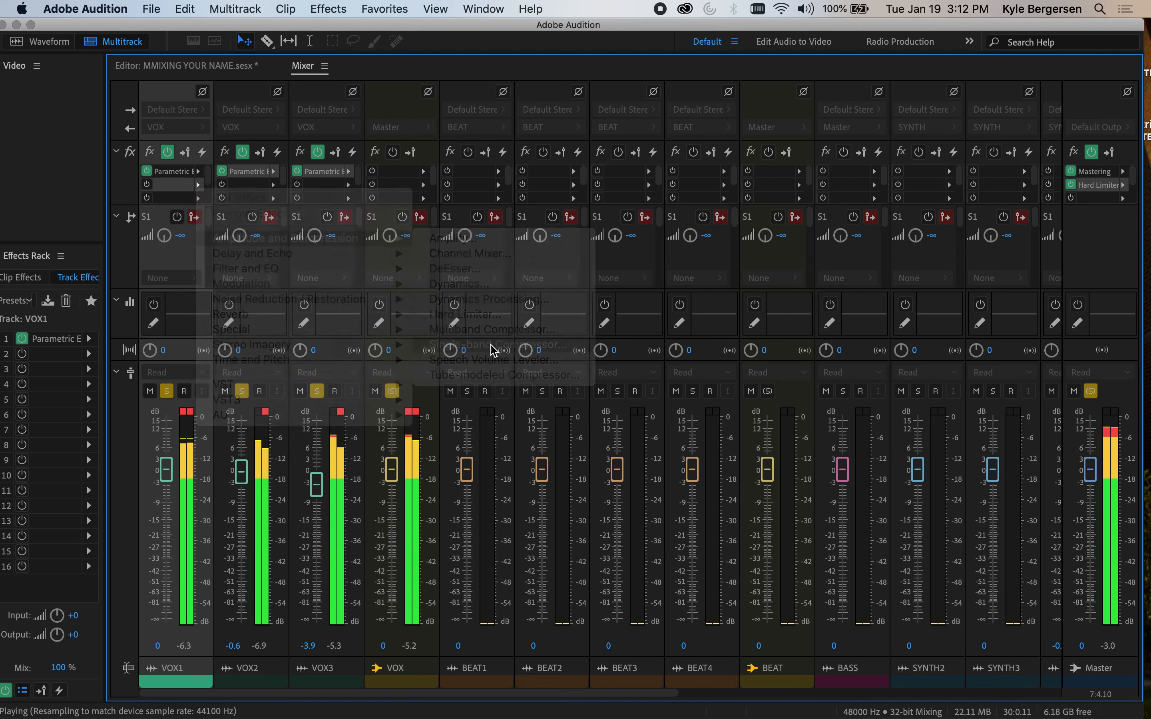
click(561, 276)
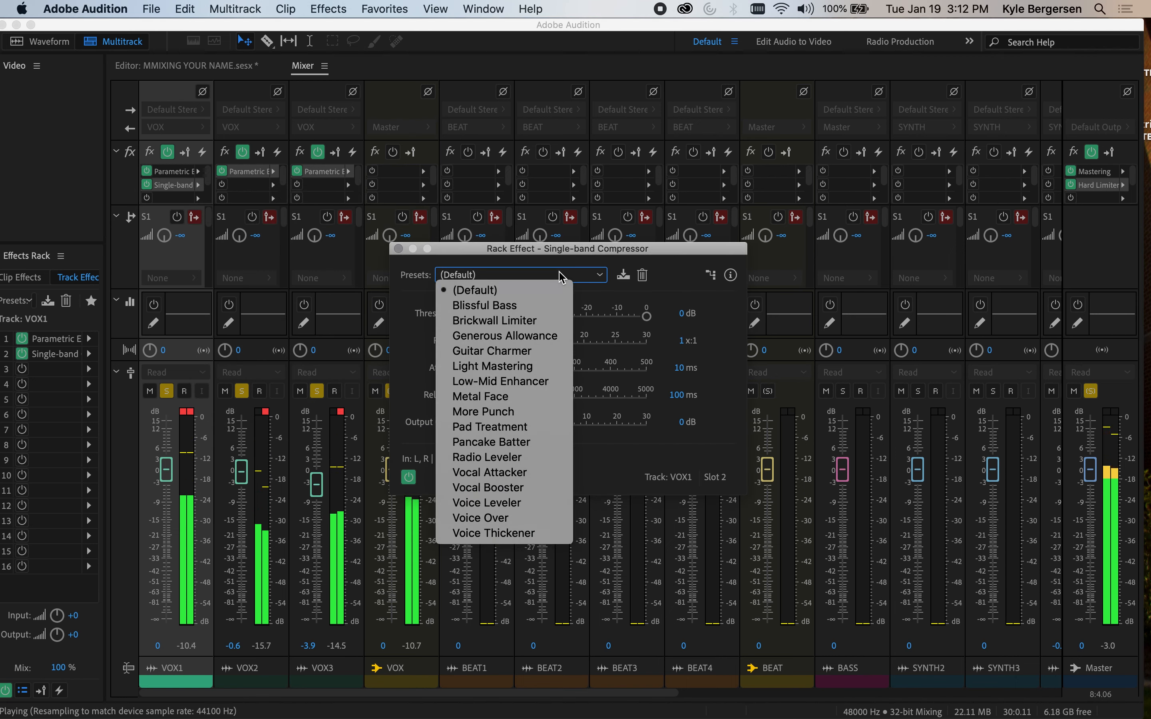
click(526, 488)
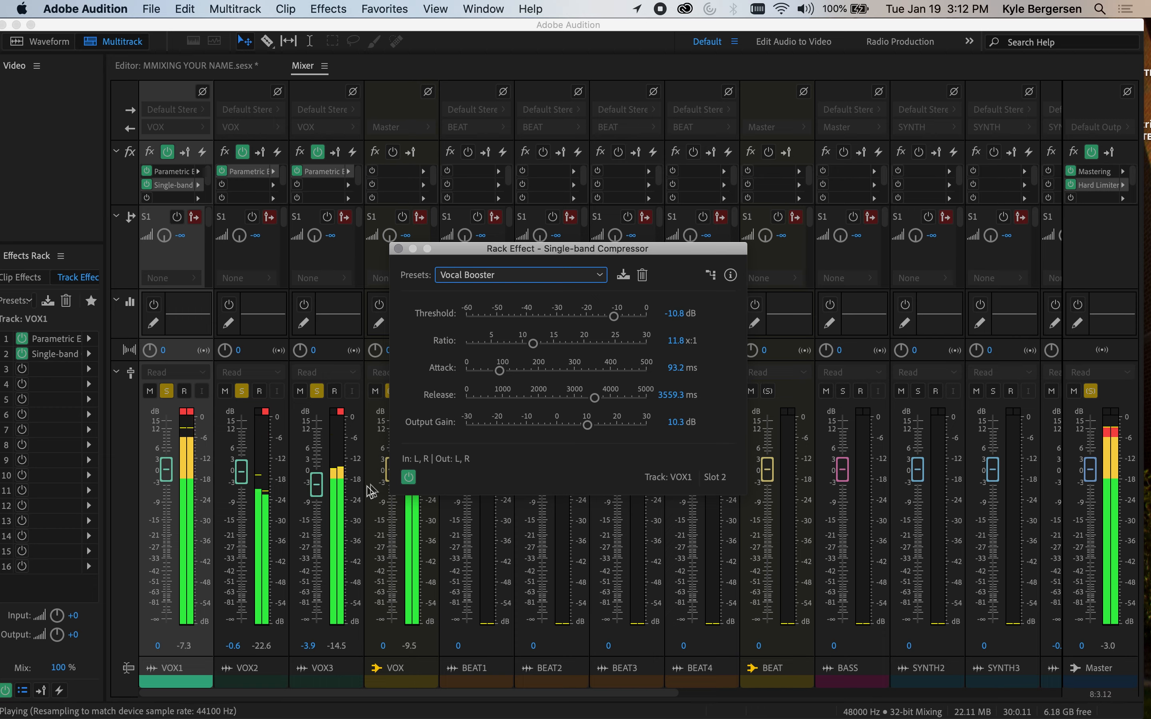
drag(167, 471, 167, 481)
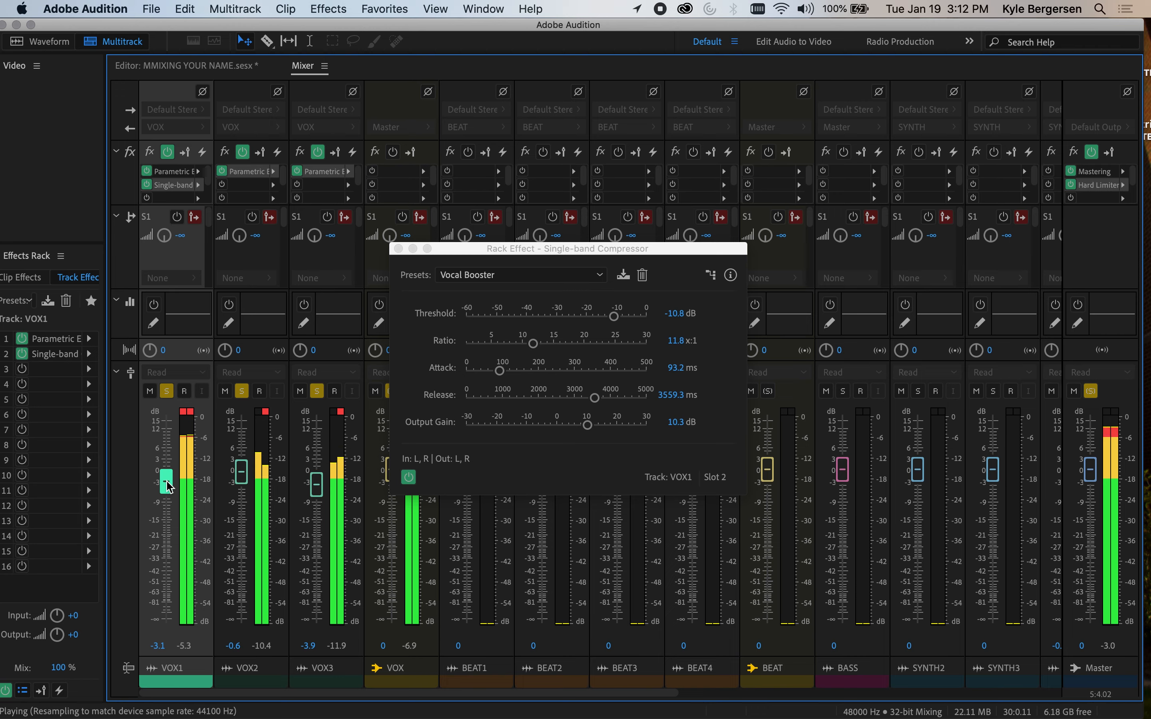
click(398, 249)
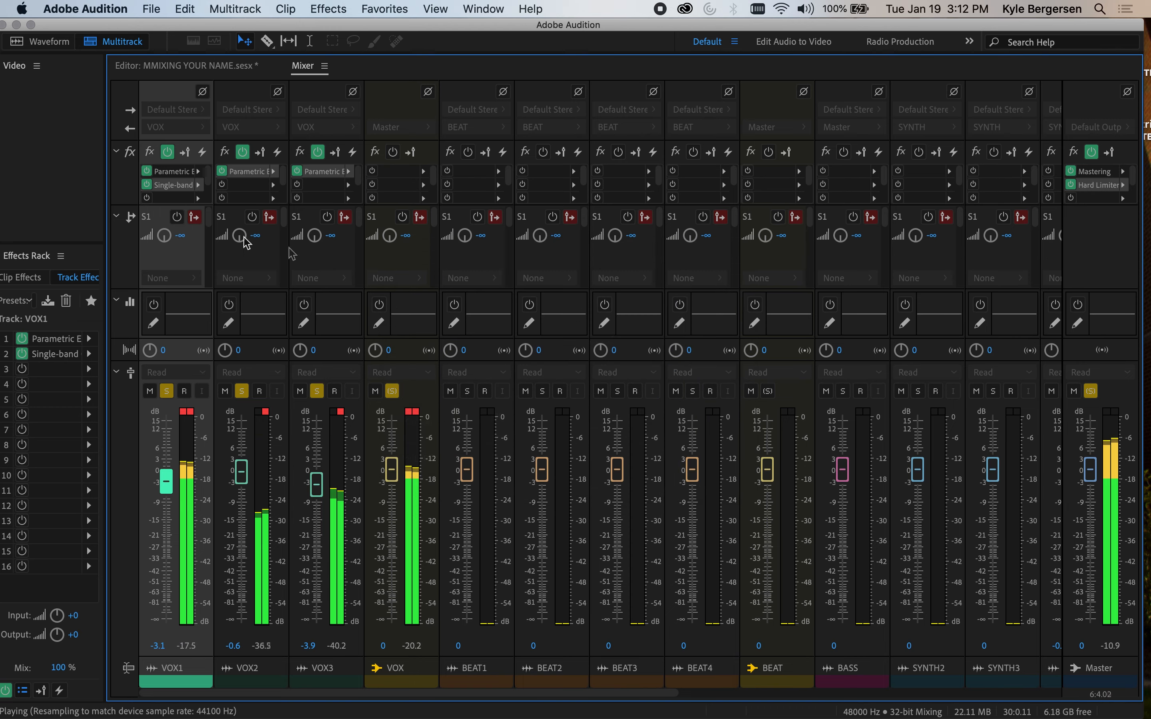
Add an Echo effect in VOX1's third effect slot and apply the Stereo Vocals preset
click(198, 199)
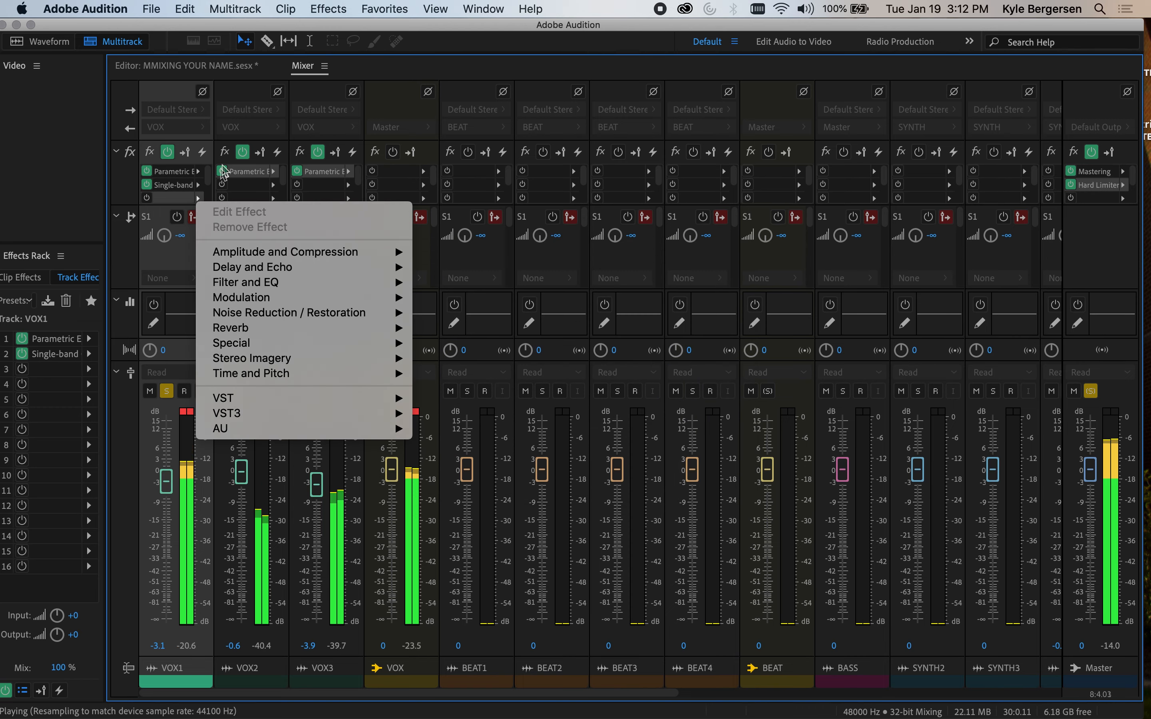
mouse_move(278, 268)
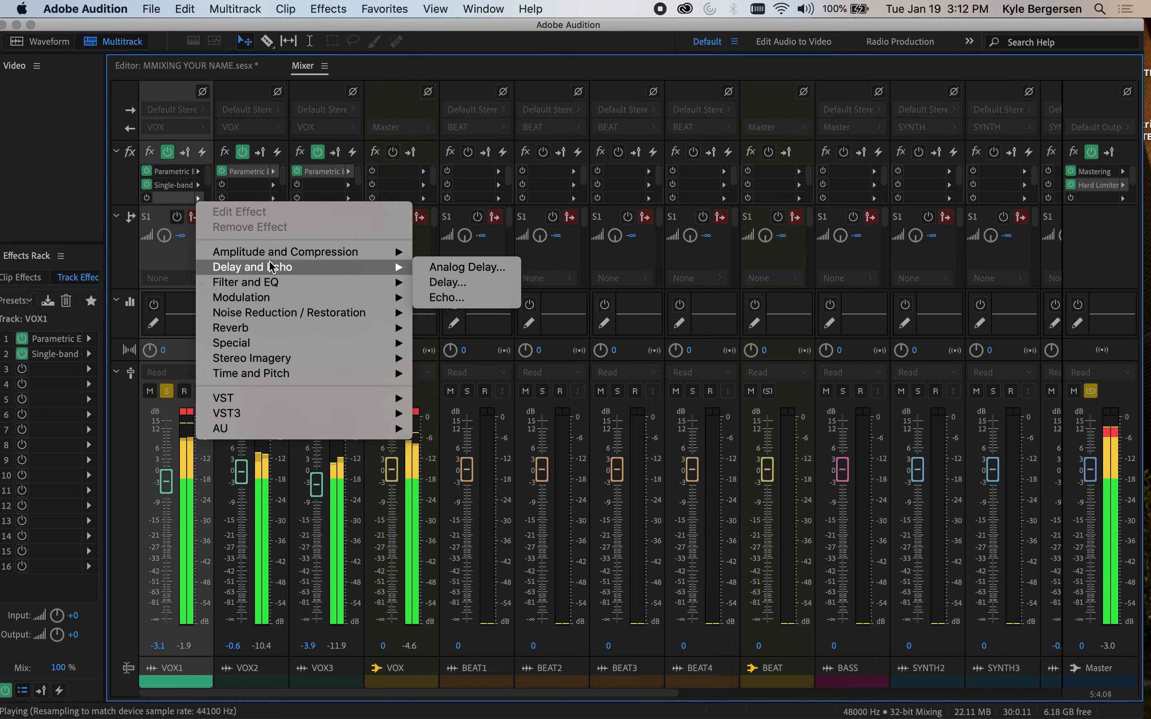
click(455, 300)
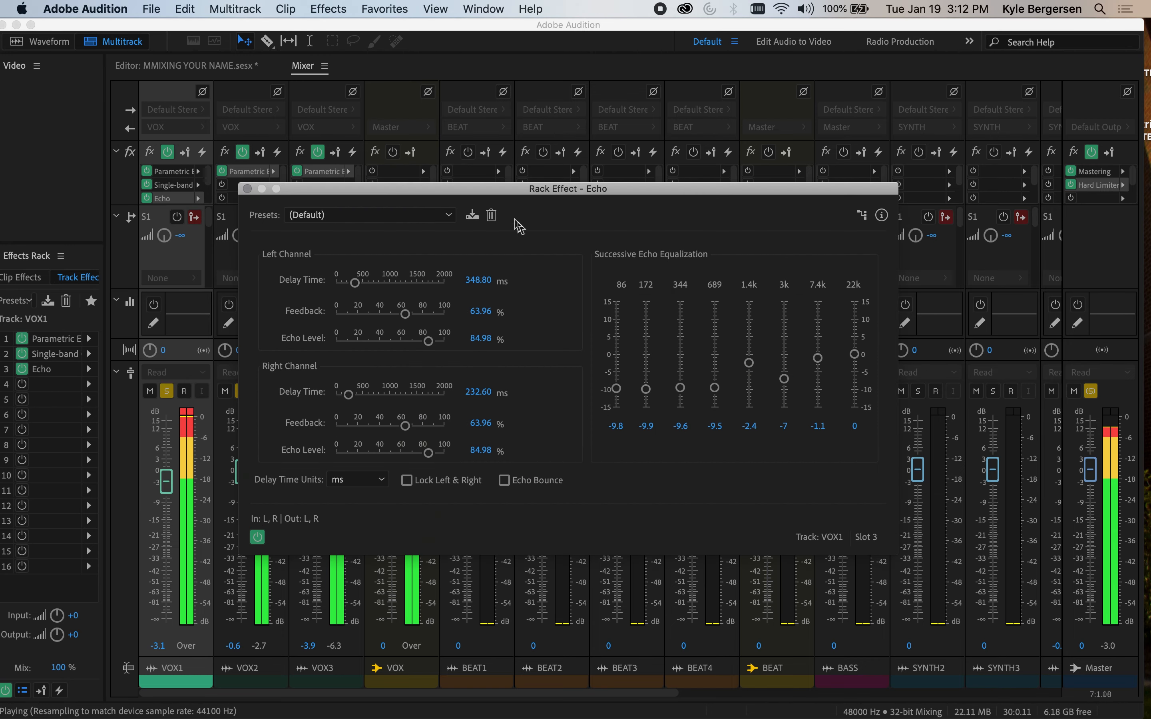
click(448, 215)
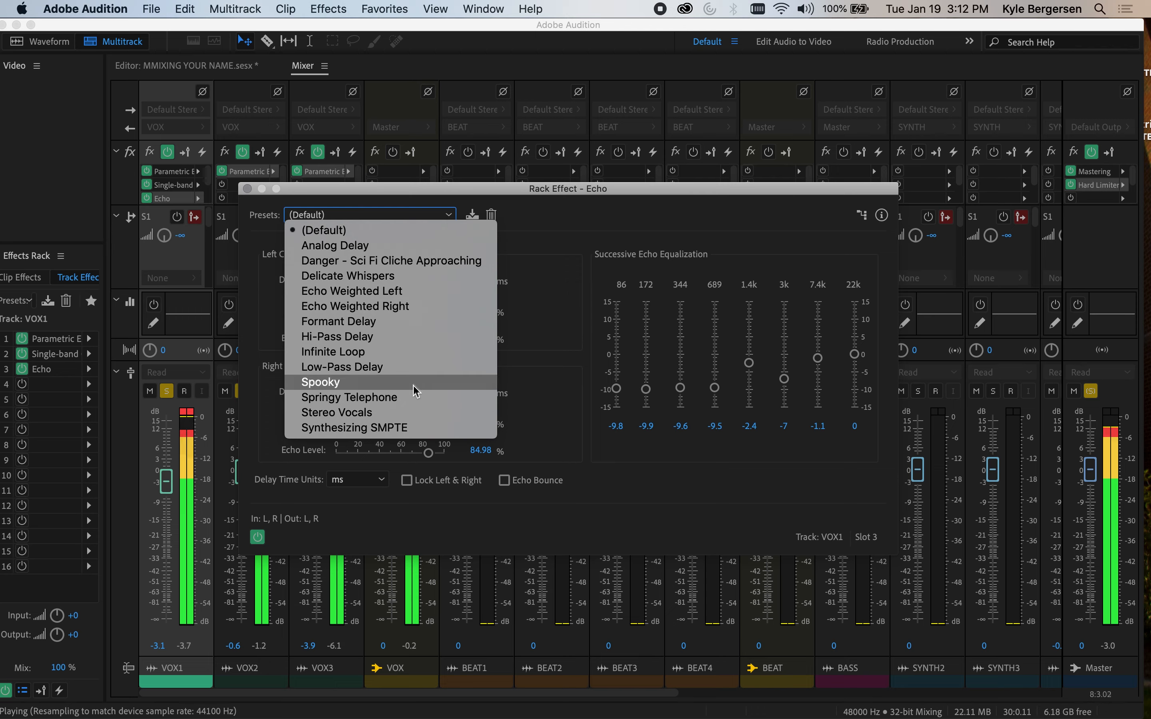
click(411, 413)
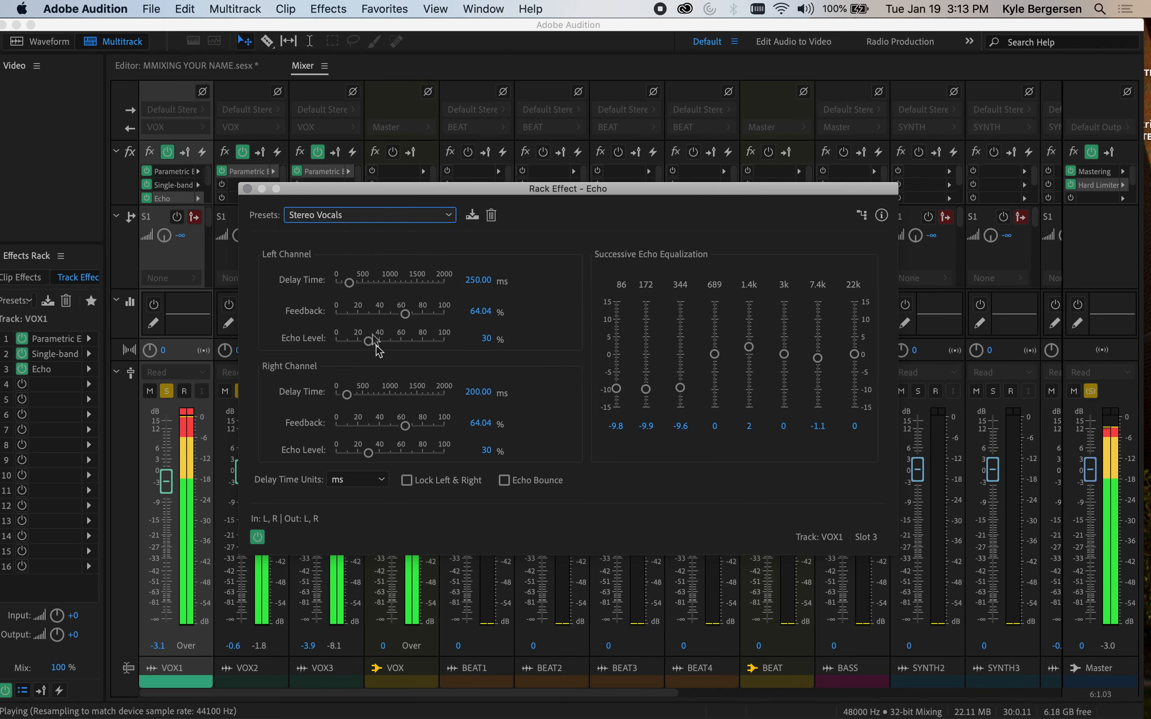
Set both channels of VOX1's Echo to about 20% feedback and 42% echo level, and close the effect window
click(406, 314)
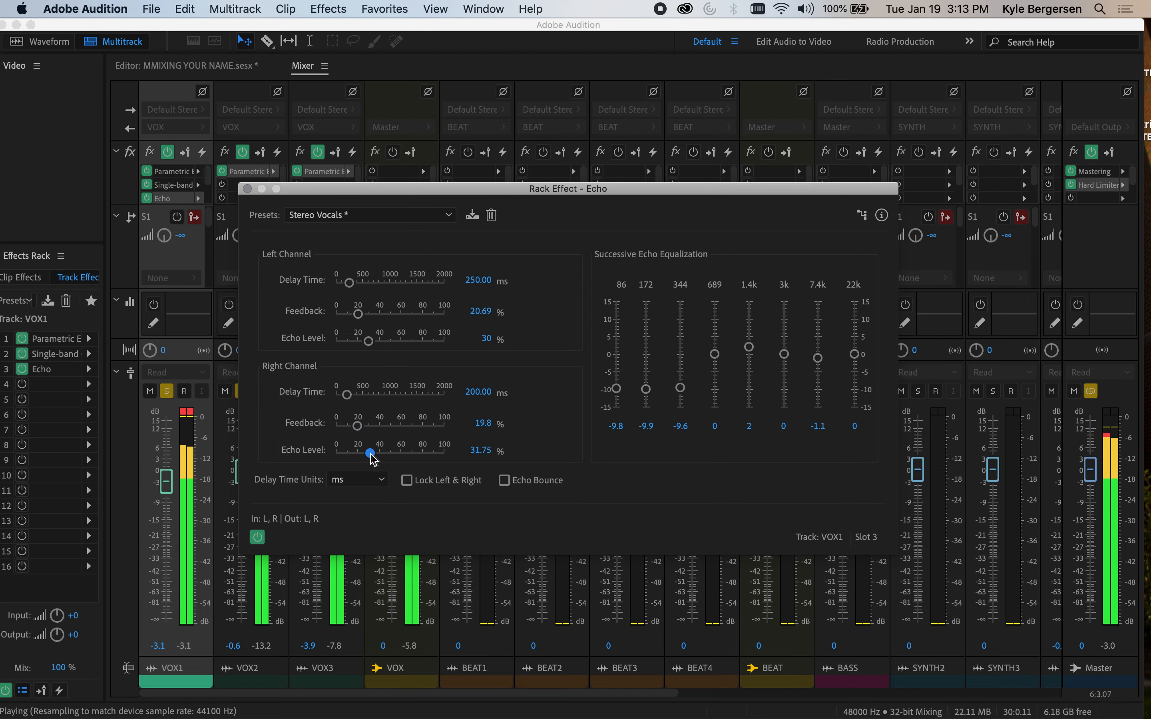
drag(403, 460, 421, 459)
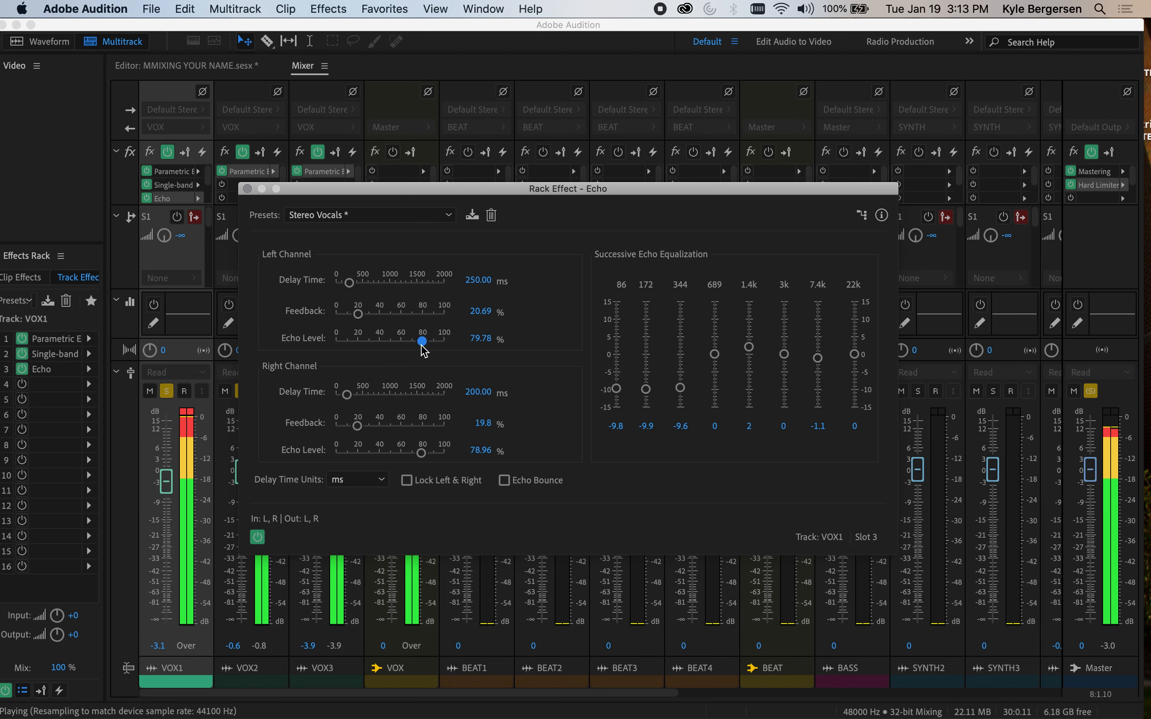
drag(396, 347, 385, 347)
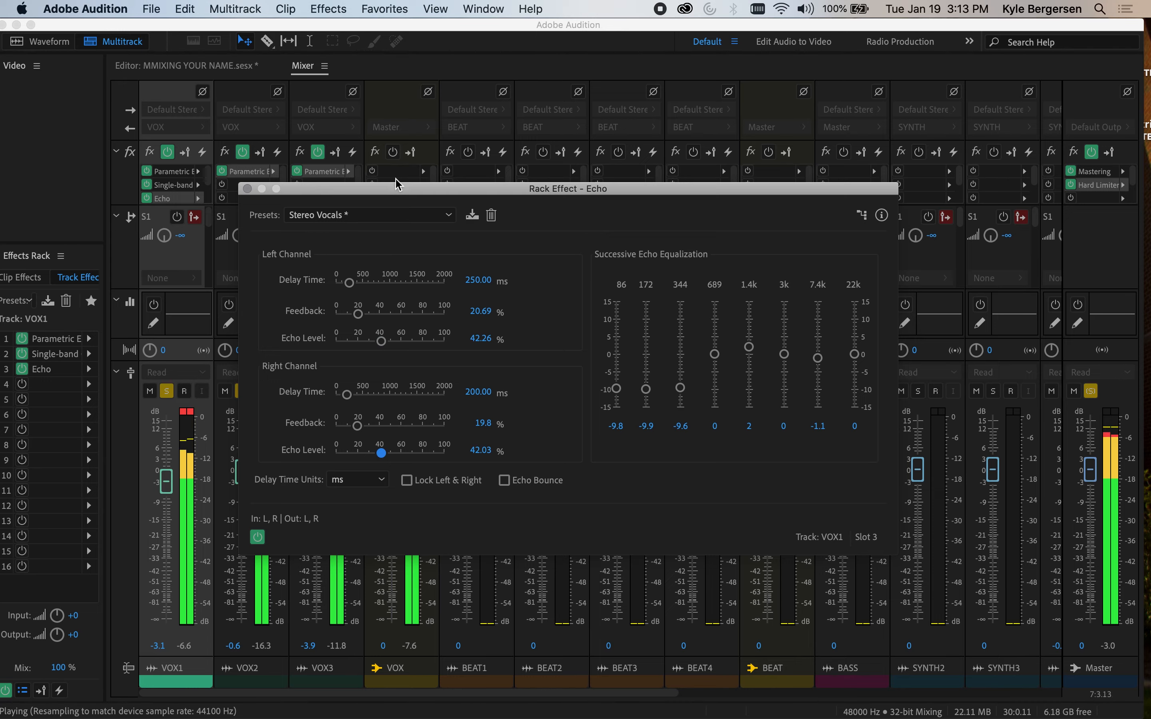
drag(403, 195, 451, 200)
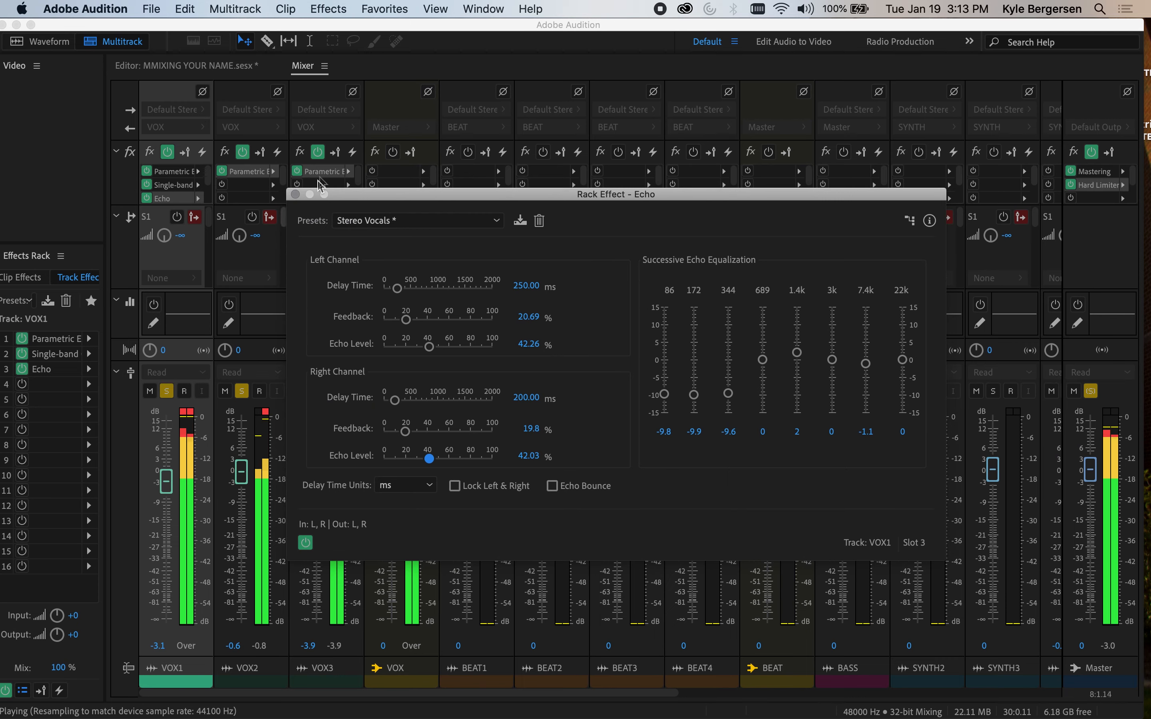
click(295, 195)
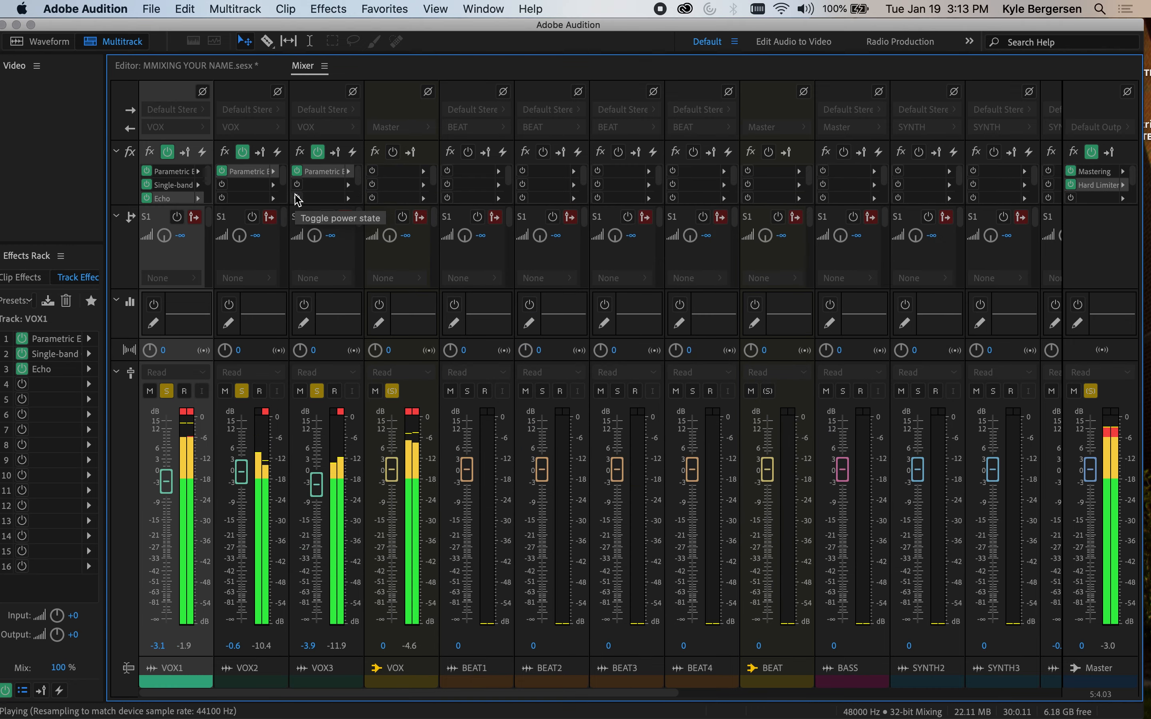
Add a Single-band Compressor with the Vocal Booster preset in VOX2's second effect slot, and lower VOX2's fader to about -8.2 dB
click(273, 186)
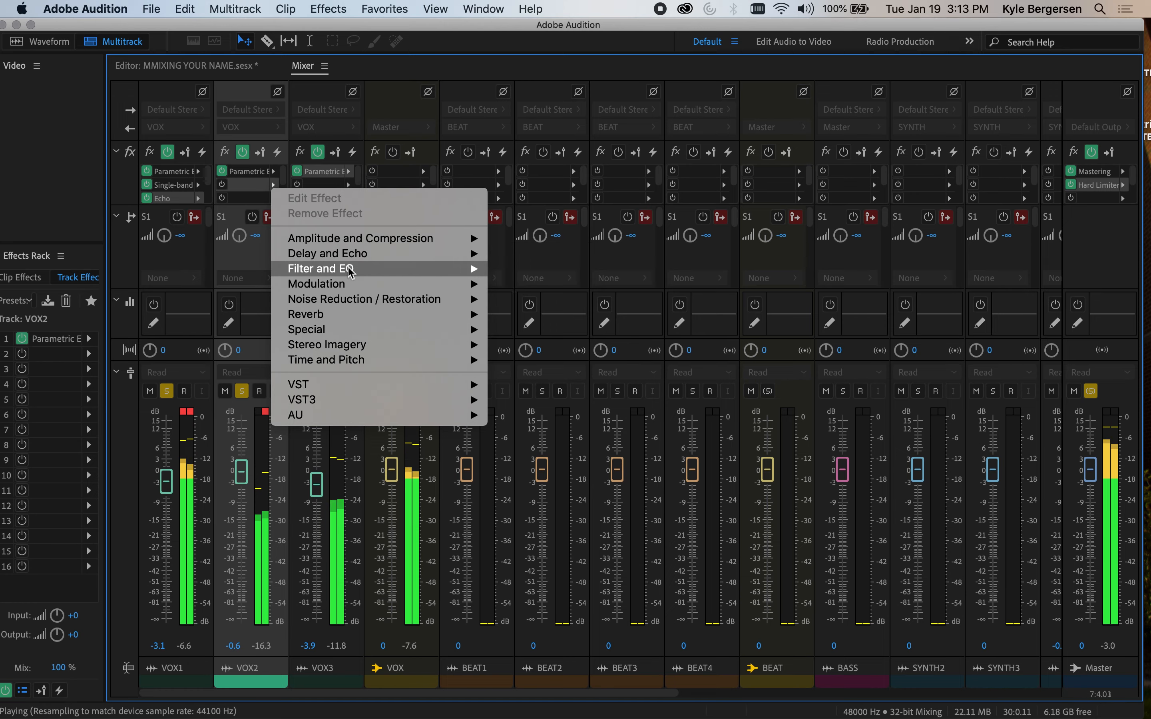
mouse_move(471, 238)
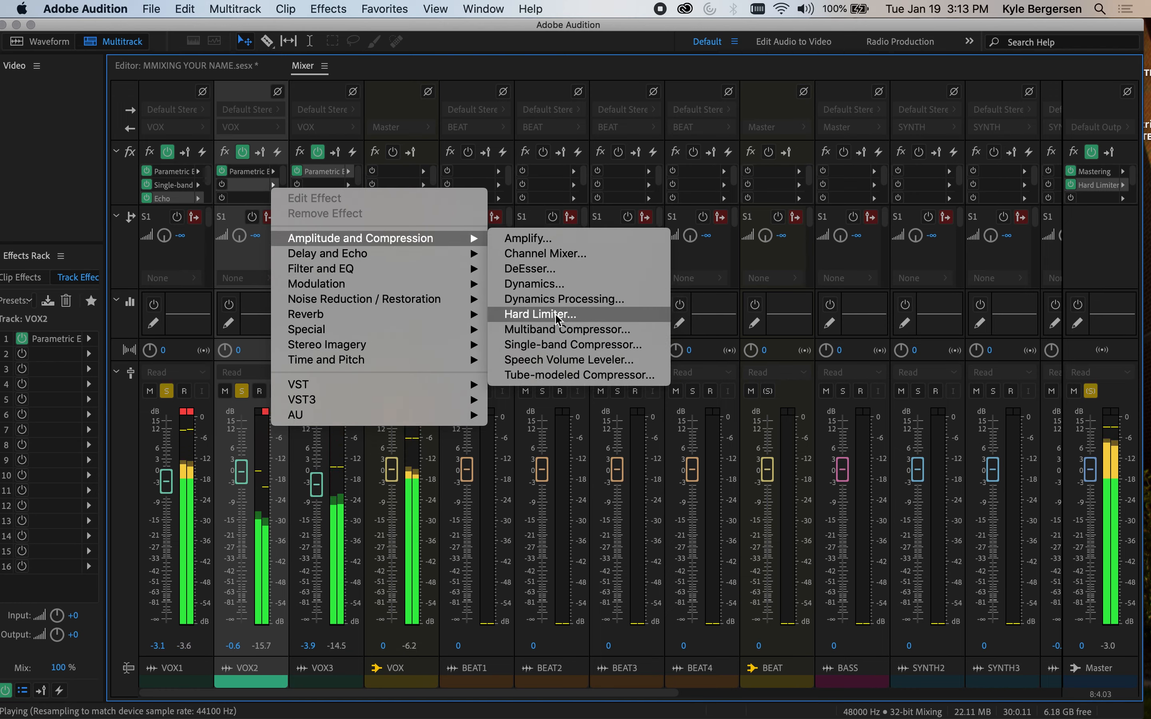
click(563, 347)
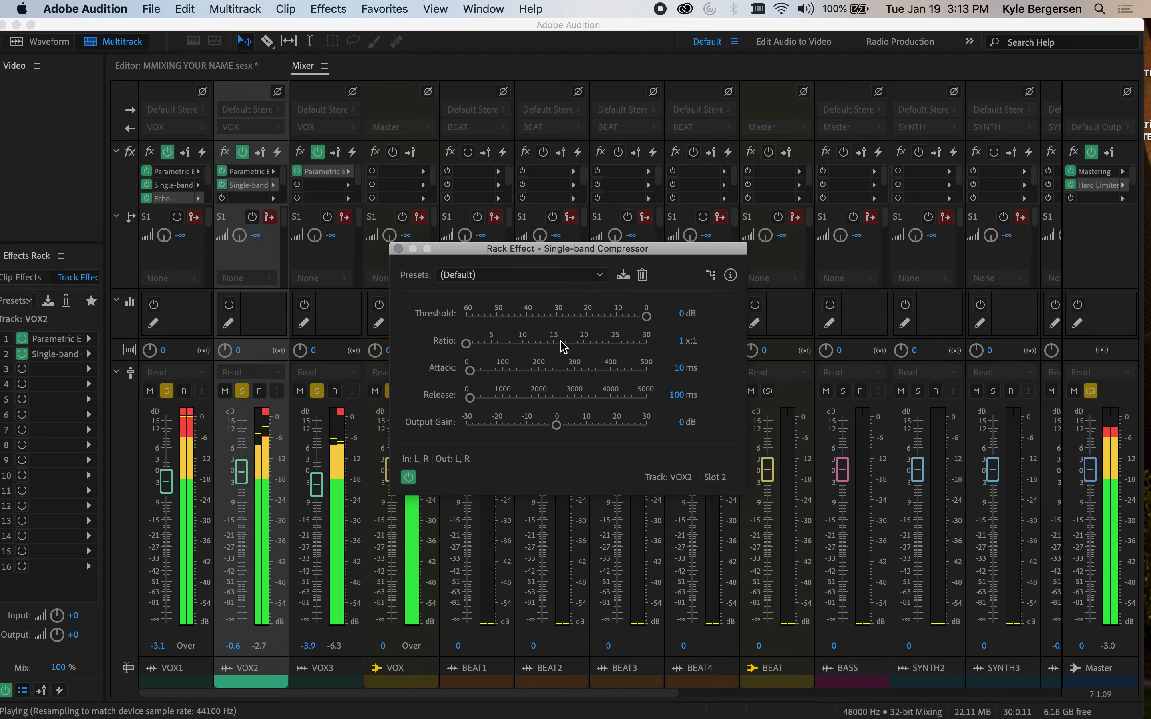
click(599, 275)
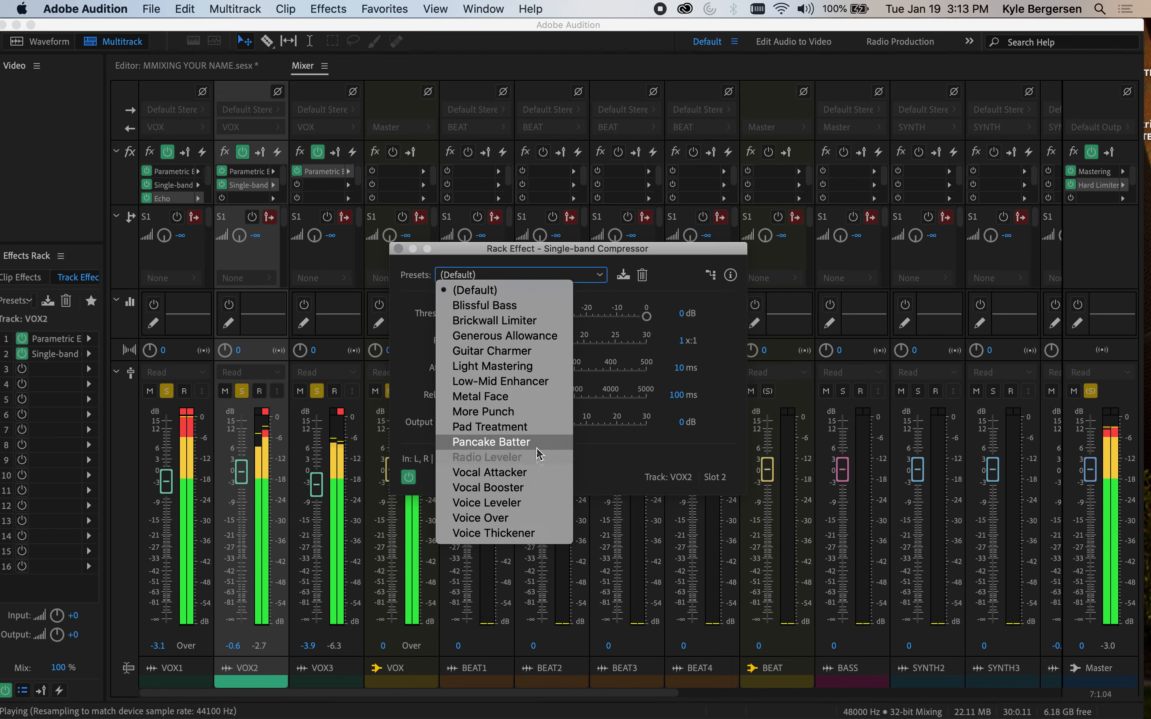
click(540, 488)
click(398, 248)
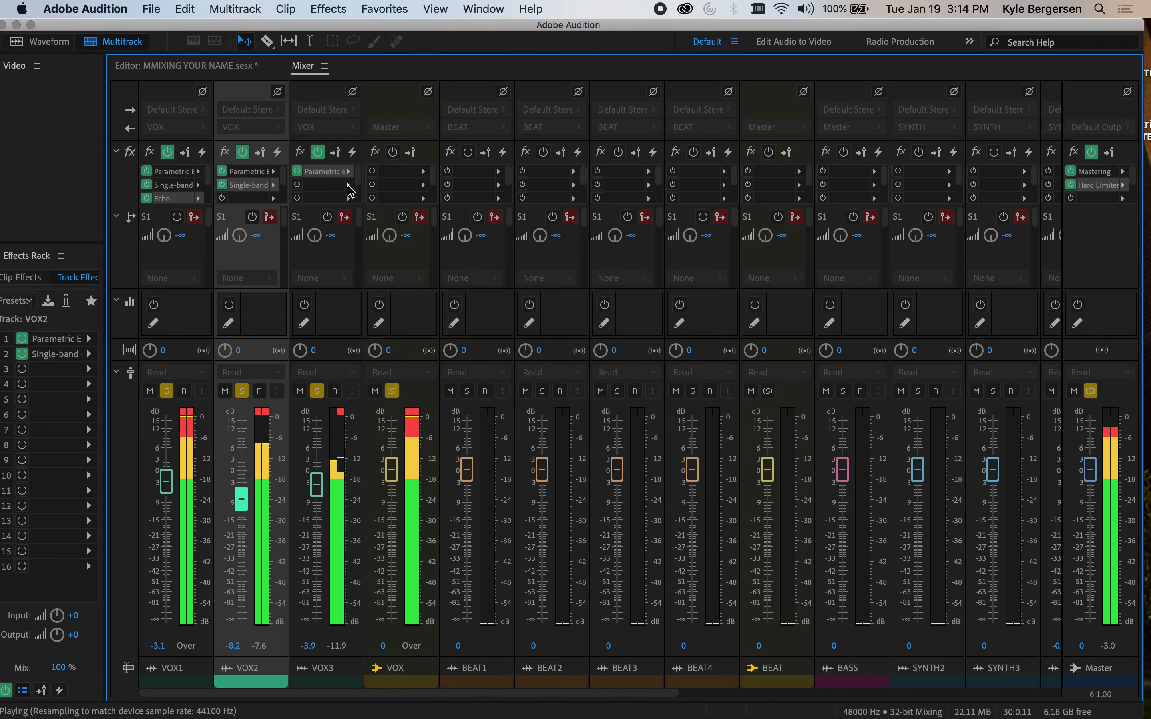
Add an Analog Delay in VOX3's second effect slot and apply the Robot Voice preset
click(348, 185)
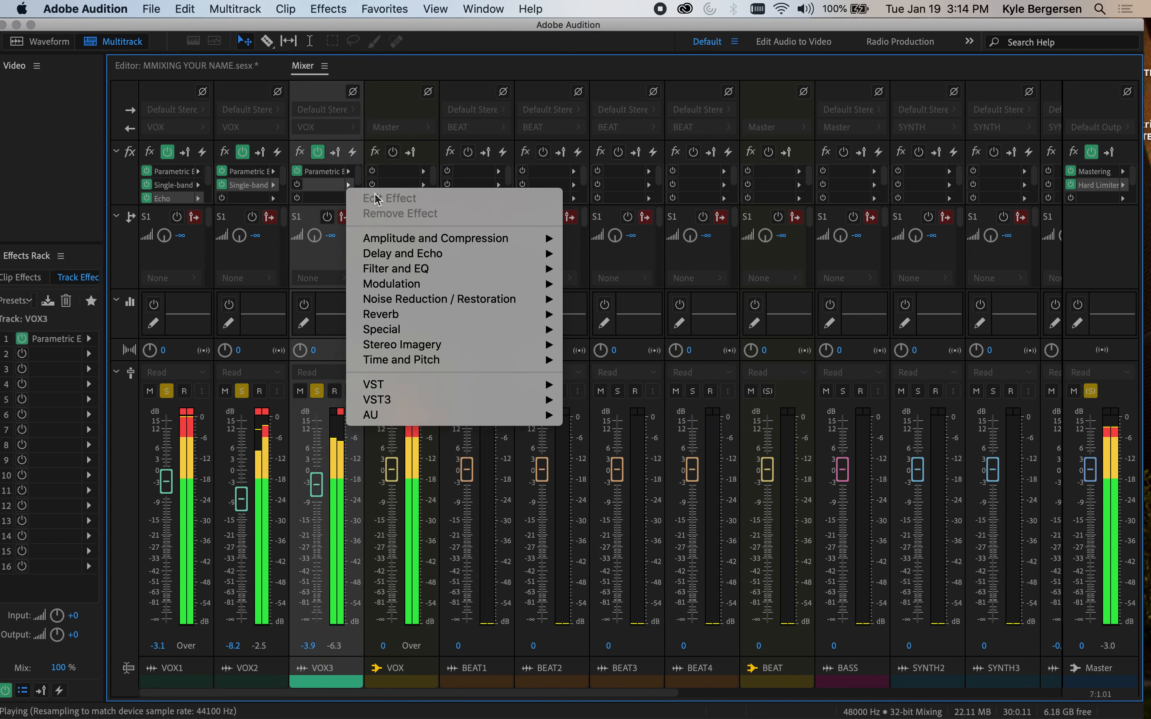
mouse_move(520, 256)
click(592, 256)
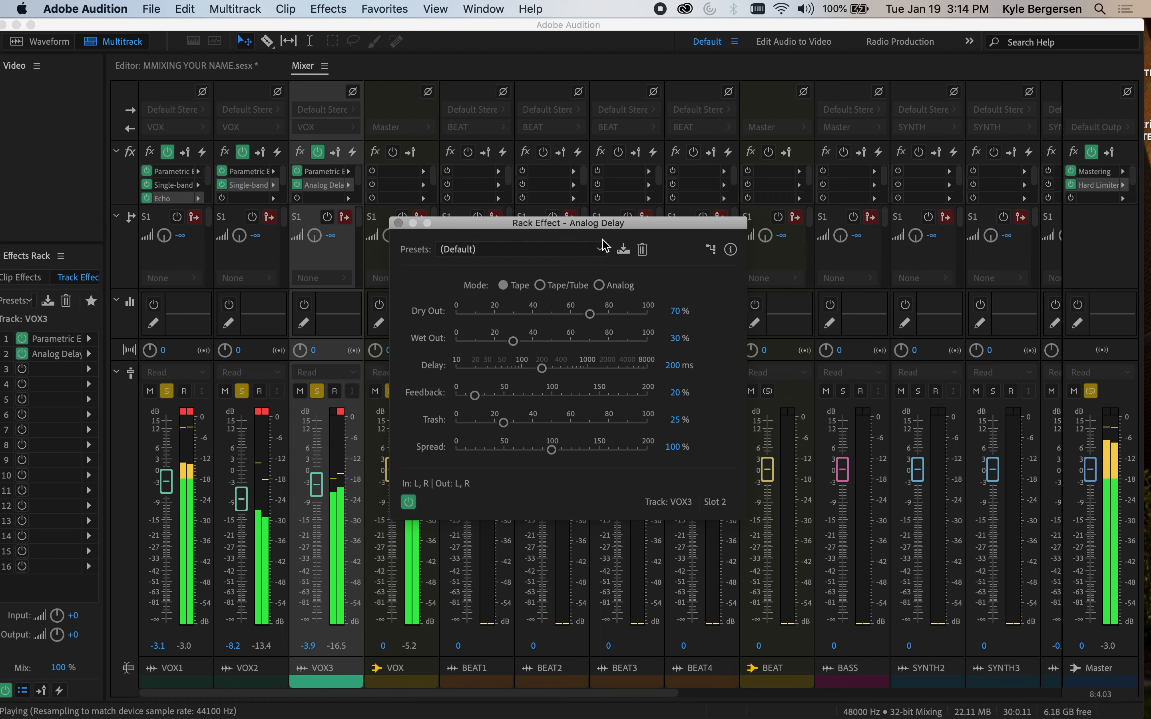
click(600, 250)
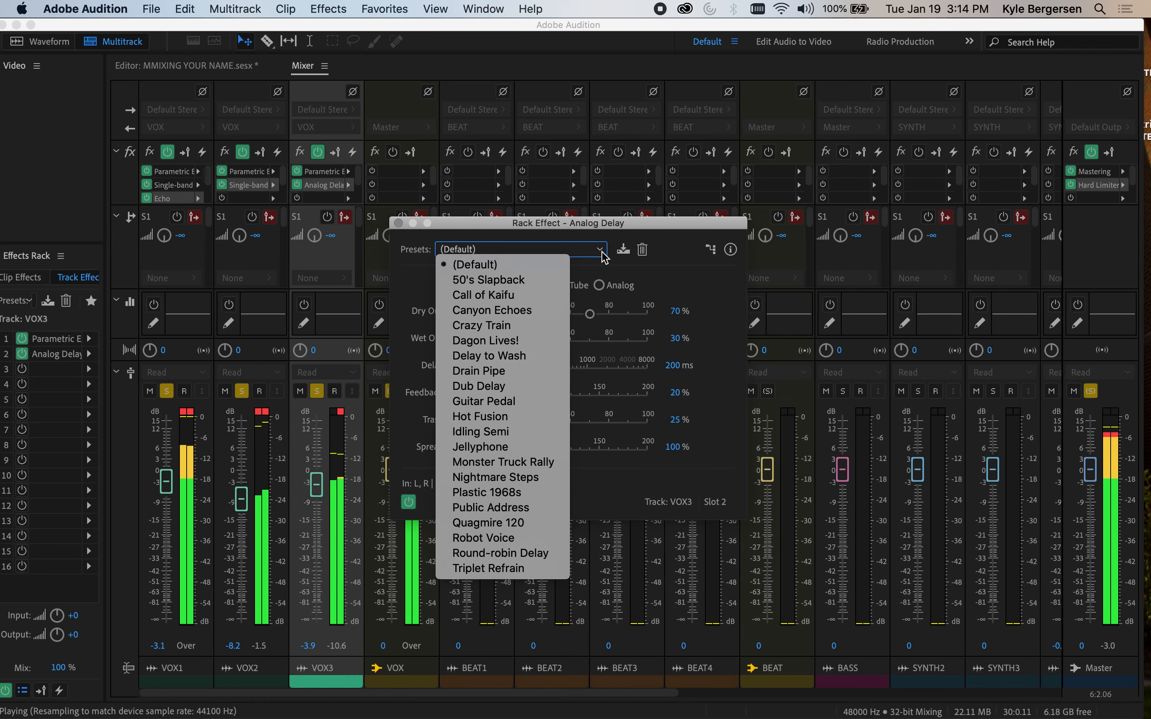
click(523, 538)
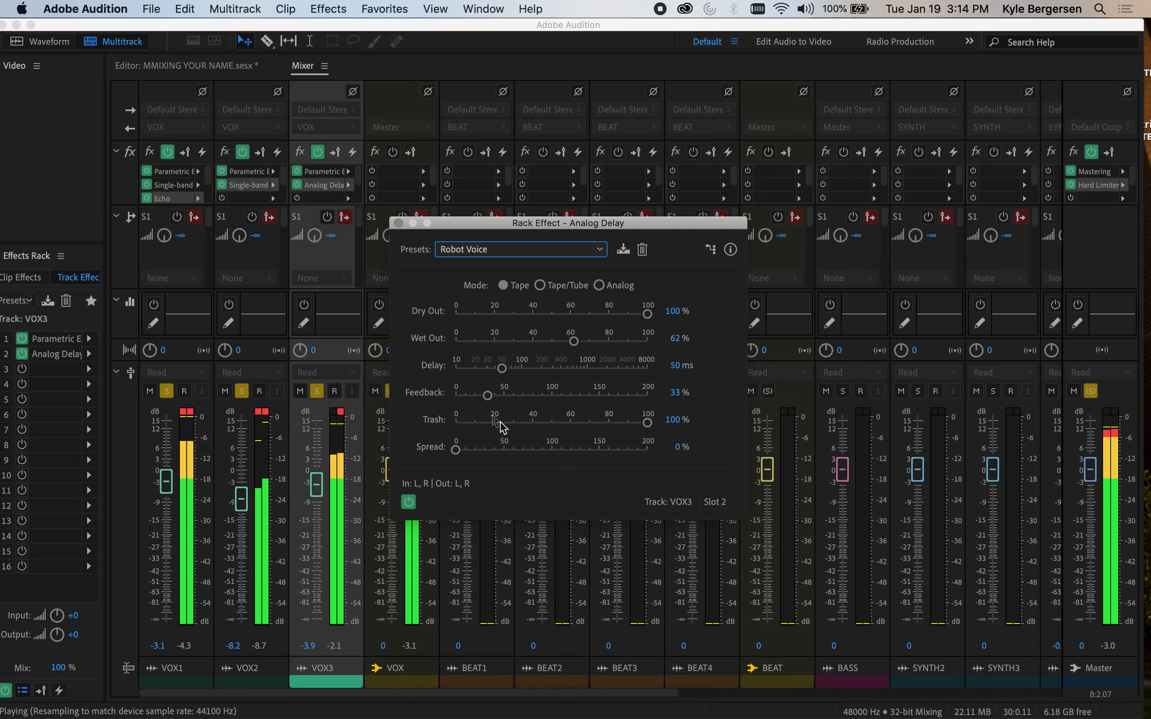
Set VOX3's Analog Delay to about 99% wet out, 49% dry out and 101% spread, and close the effect window
click(573, 341)
drag(573, 343, 602, 345)
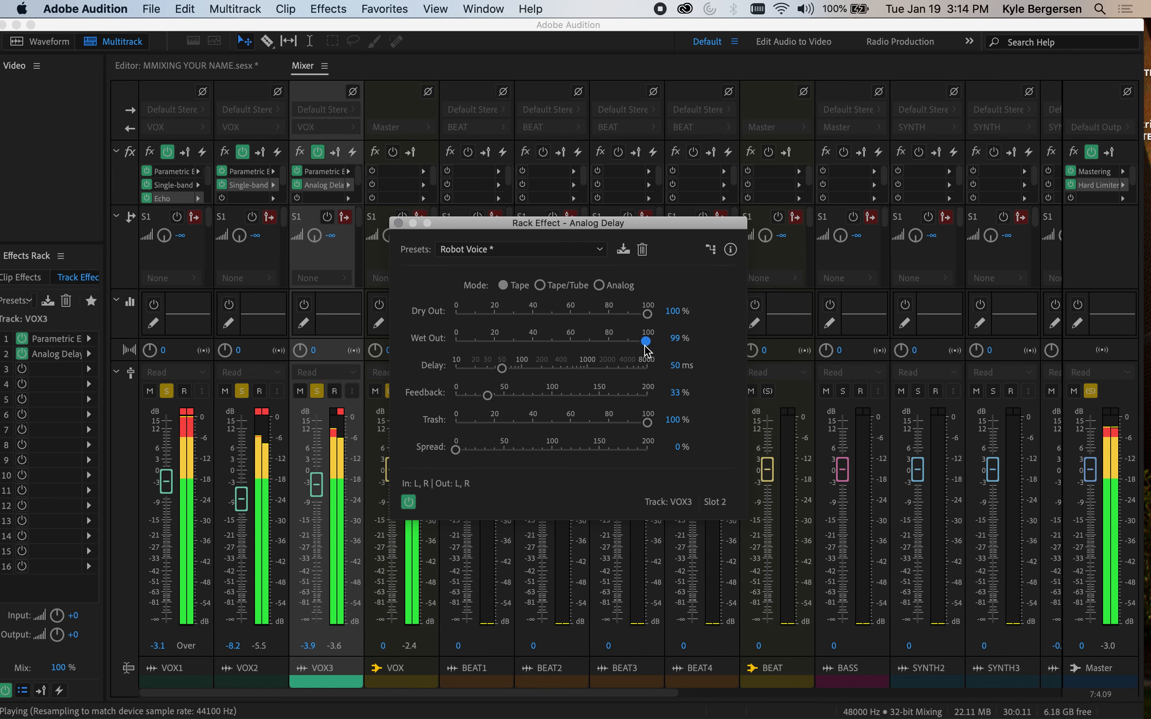
drag(547, 315, 551, 315)
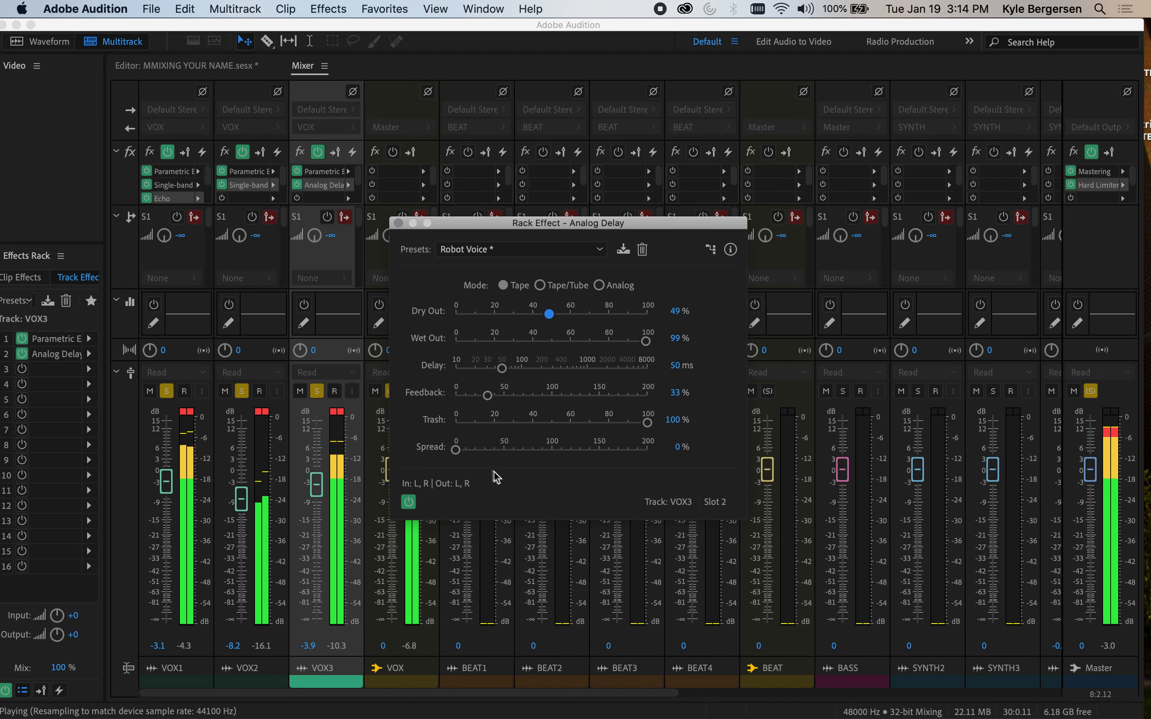
drag(456, 449, 556, 455)
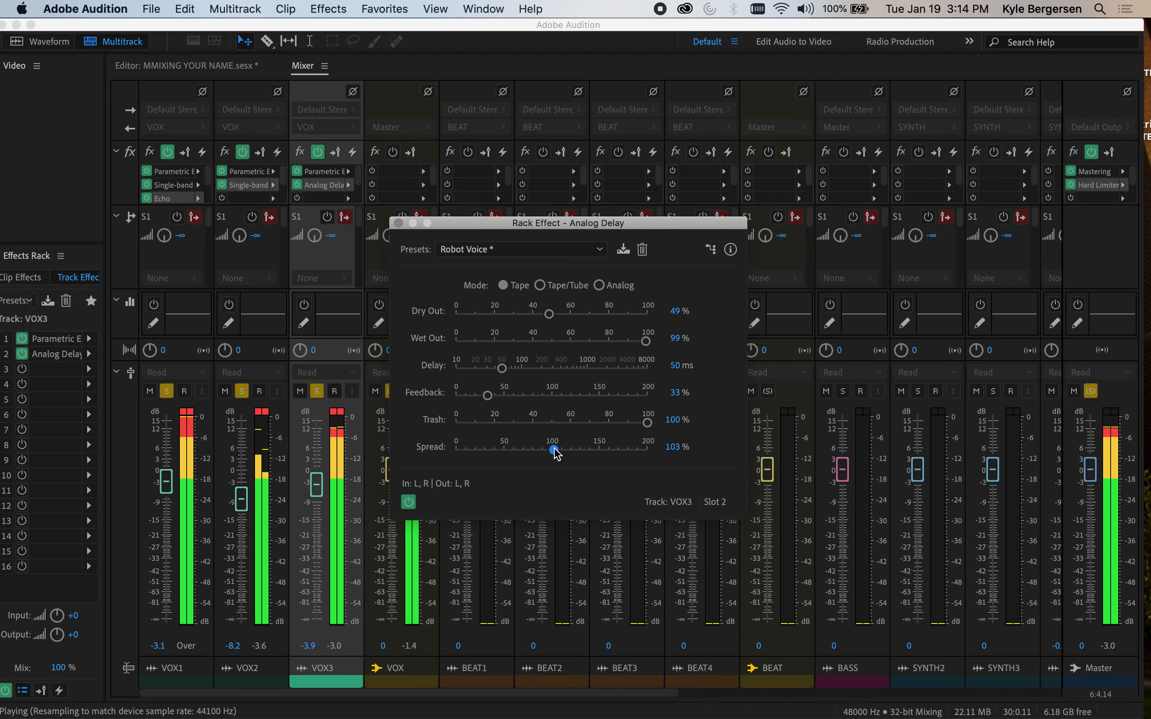
mouse_move(556, 455)
mouse_down()
mouse_move(504, 455)
mouse_move(554, 446)
mouse_up()
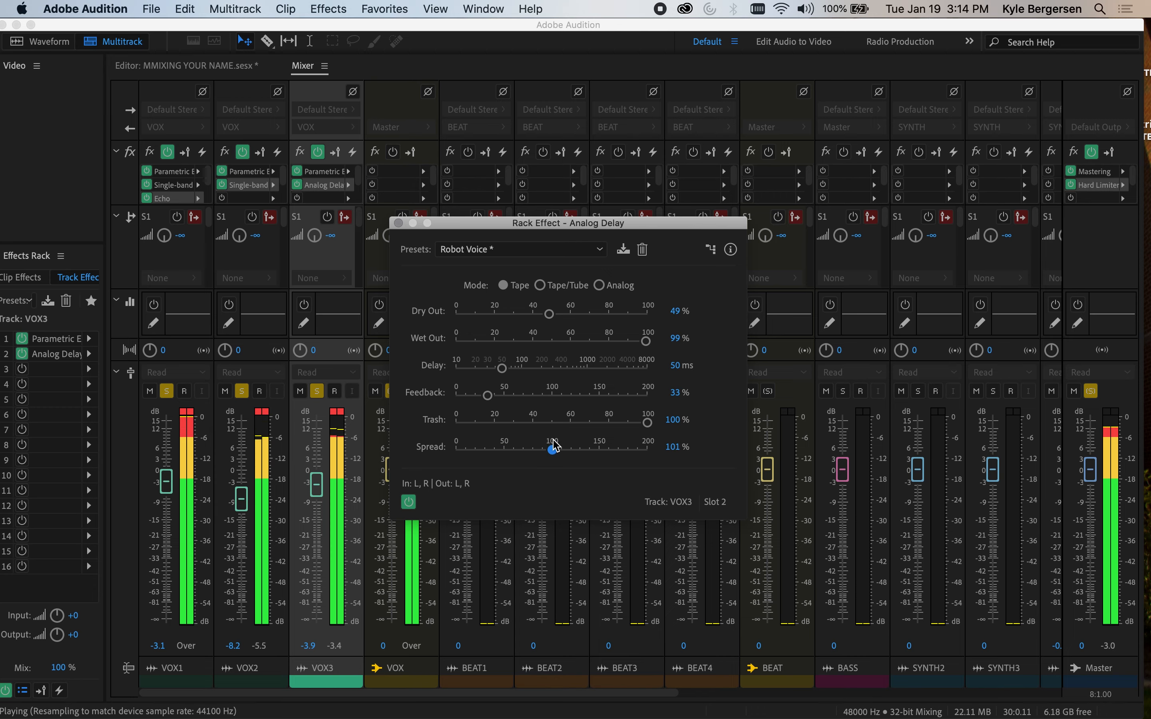
click(399, 223)
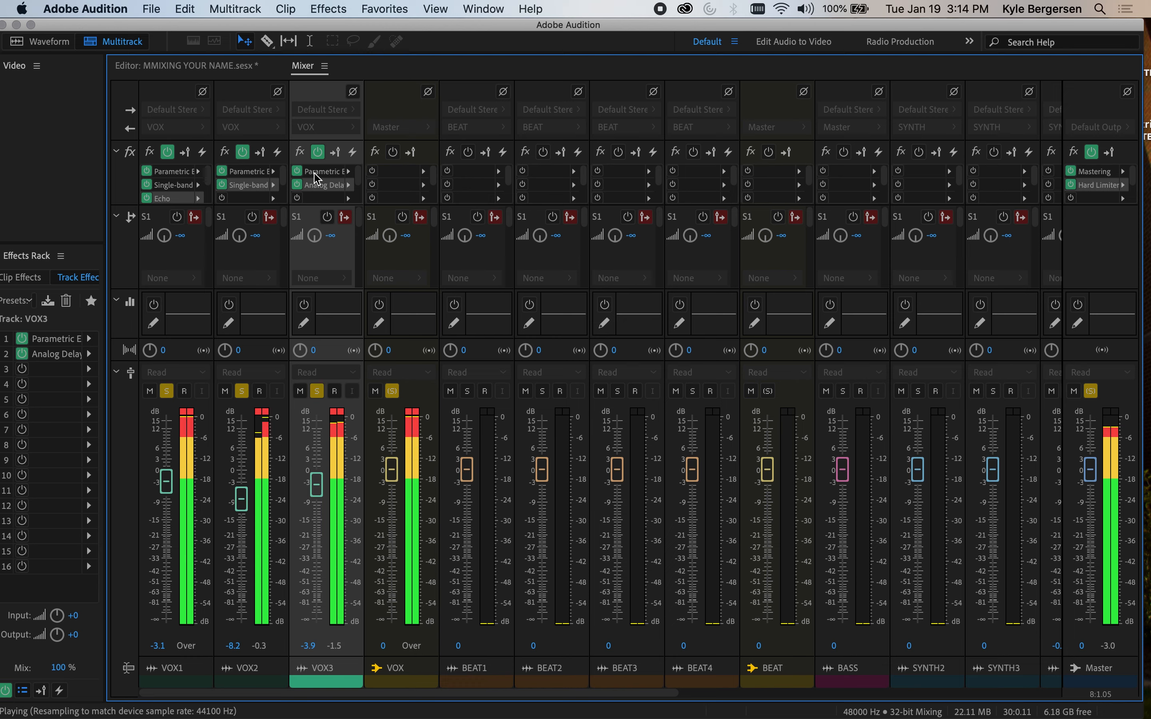
Copy VOX3's Analog Delay to VOX2's third effect slot with VOX2's fader at about -15.1 dB, and bypass the delay on VOX3
drag(248, 197, 249, 195)
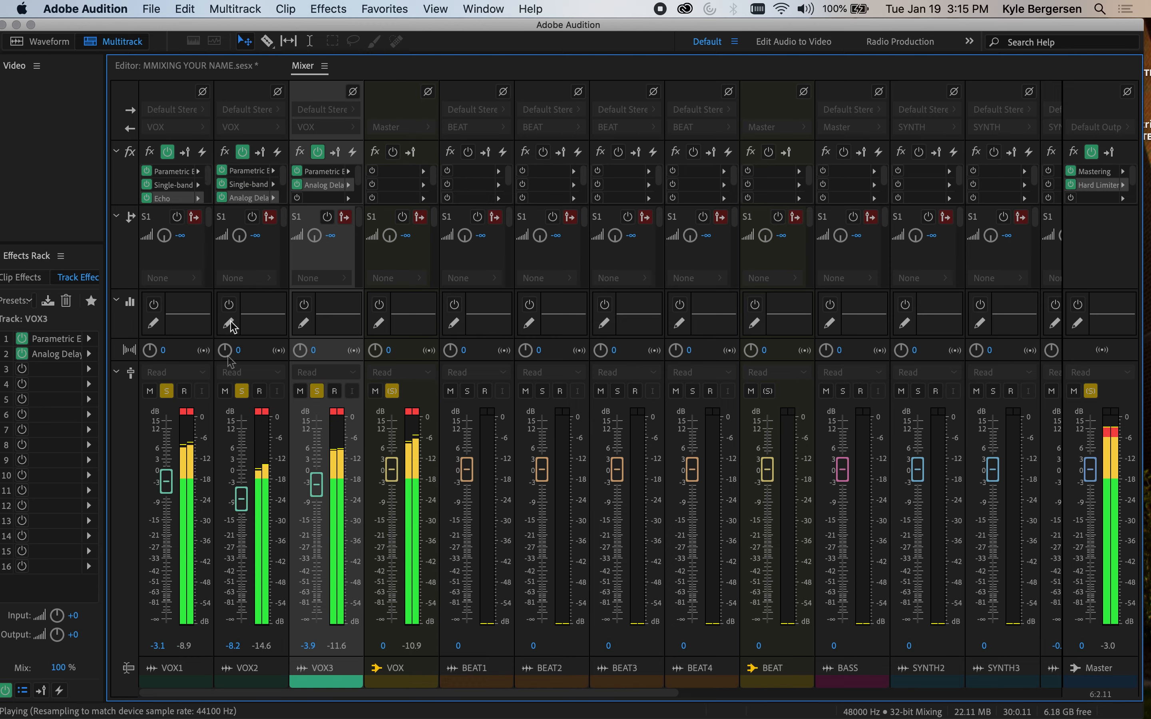
drag(242, 499, 241, 520)
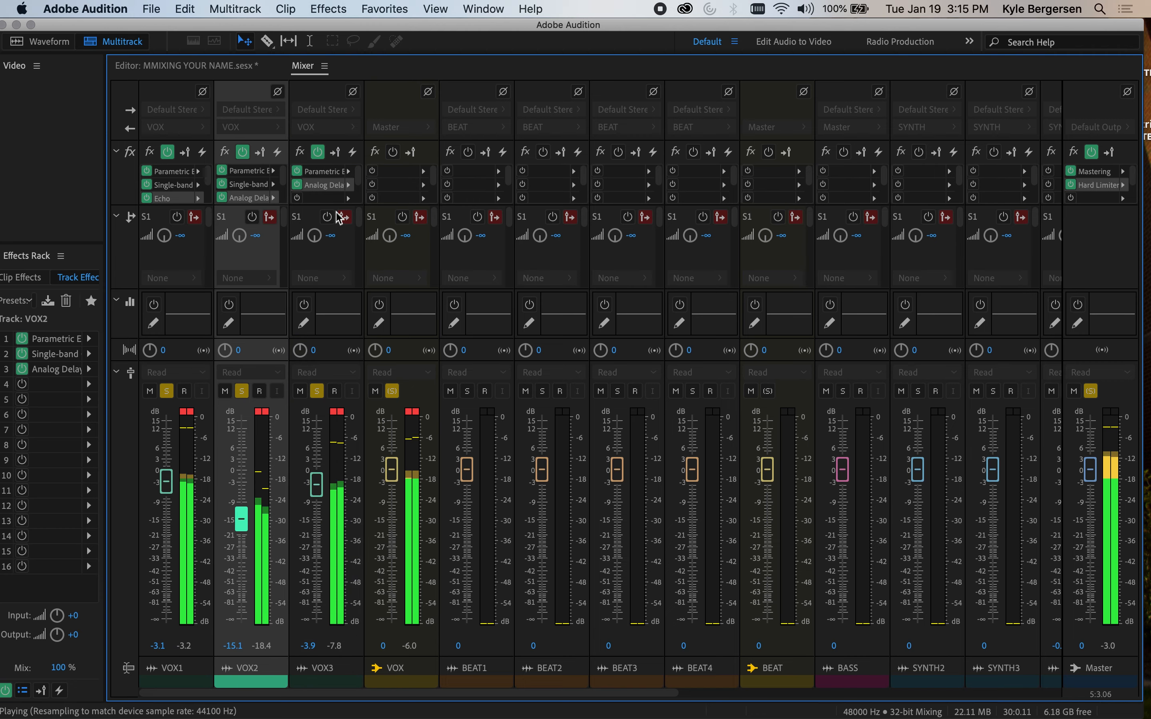
click(327, 190)
click(296, 185)
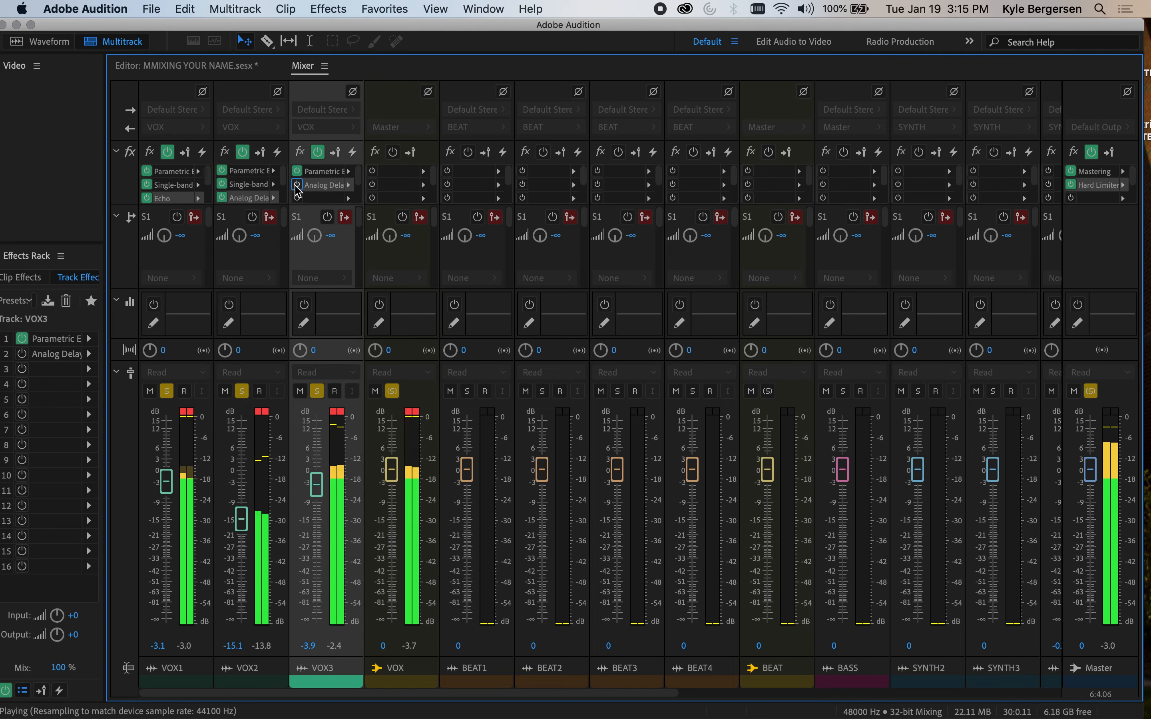
Add a Mastering effect in the VOX bus's first effect slot and apply the Mid Enhancer preset
click(422, 172)
mouse_move(445, 319)
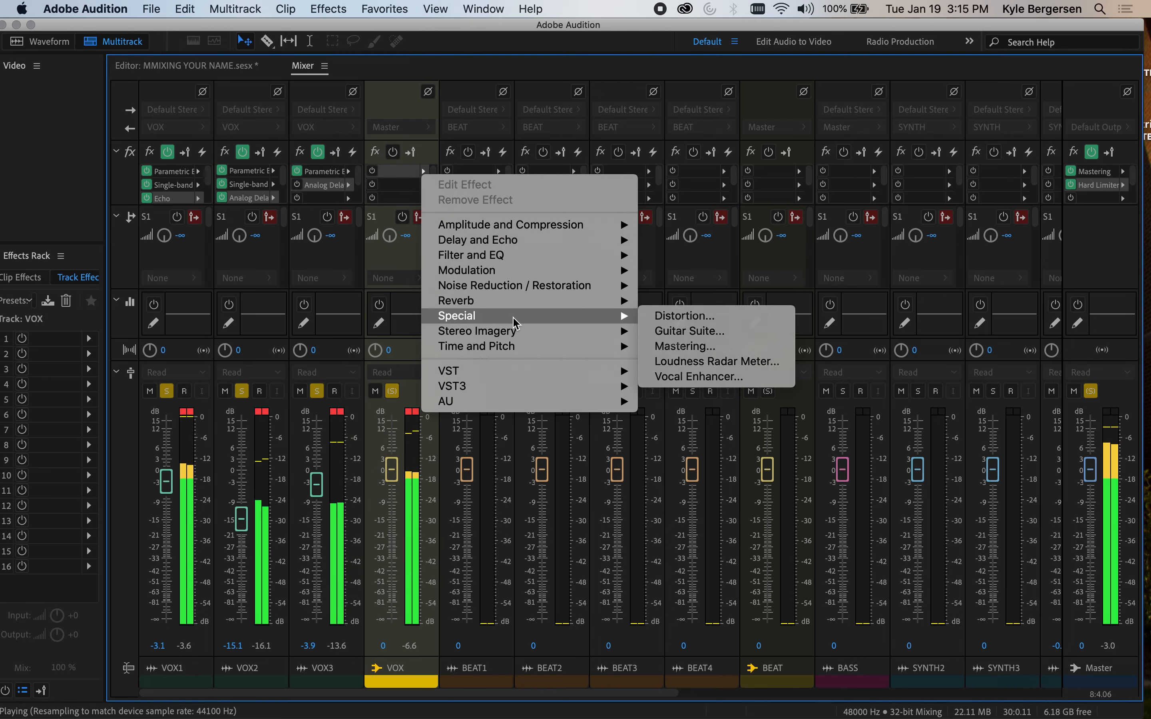
click(685, 347)
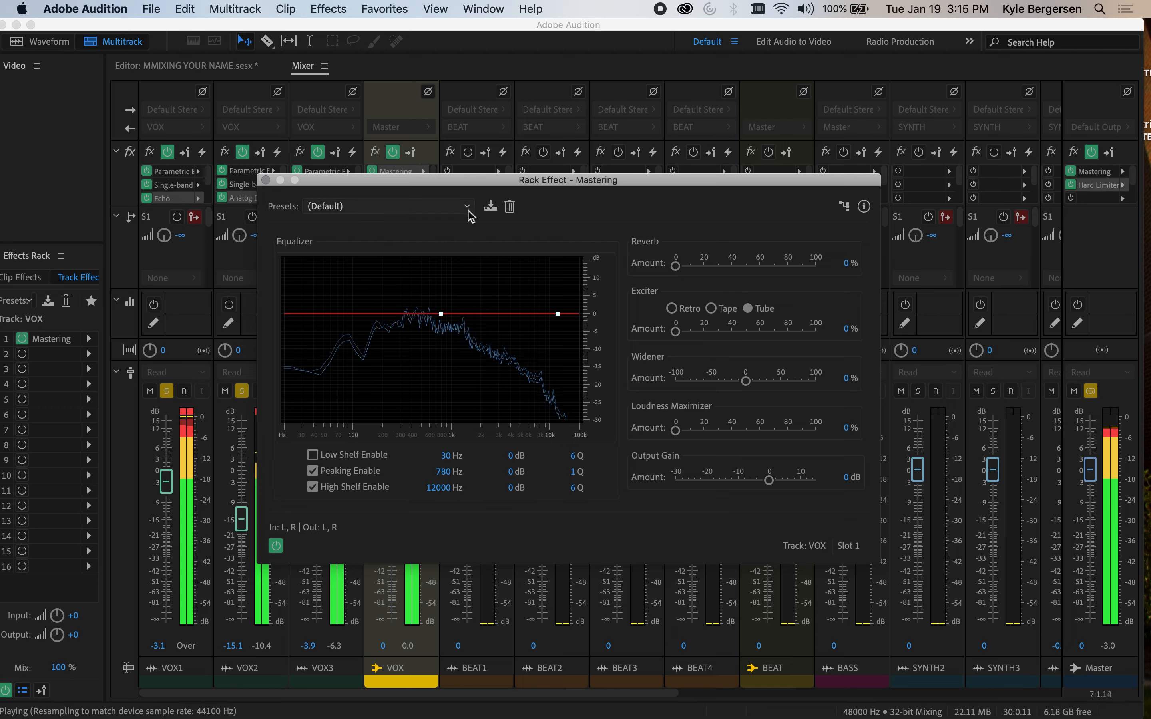
click(468, 209)
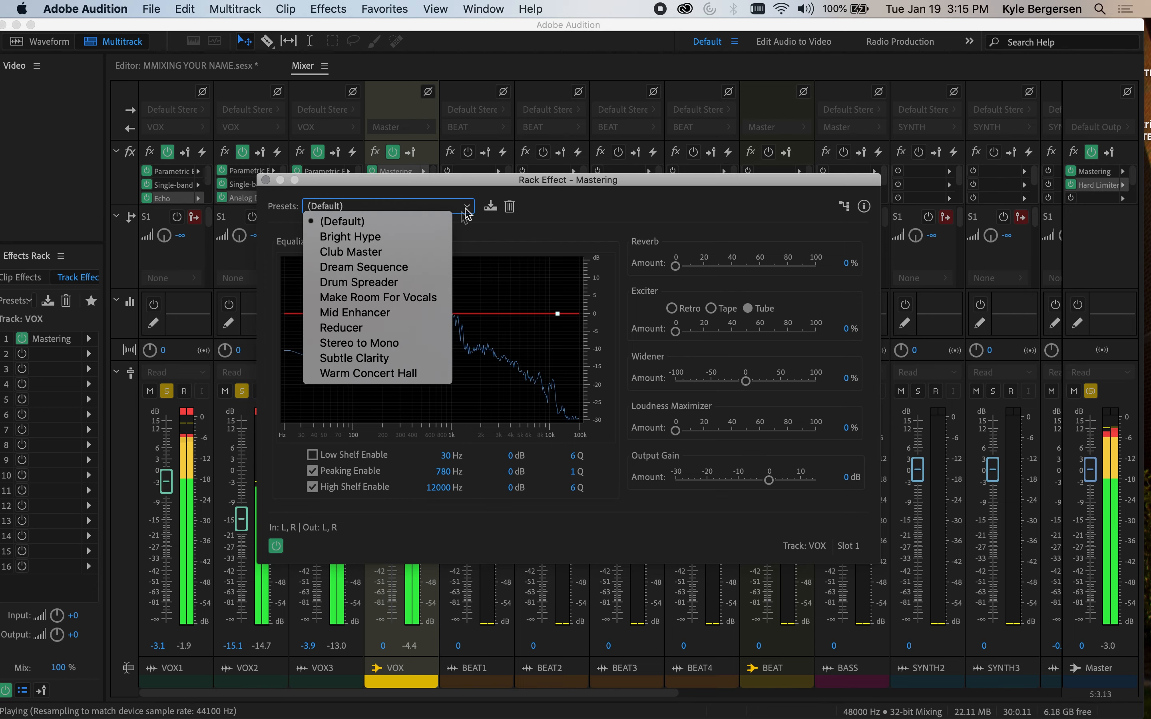
click(394, 312)
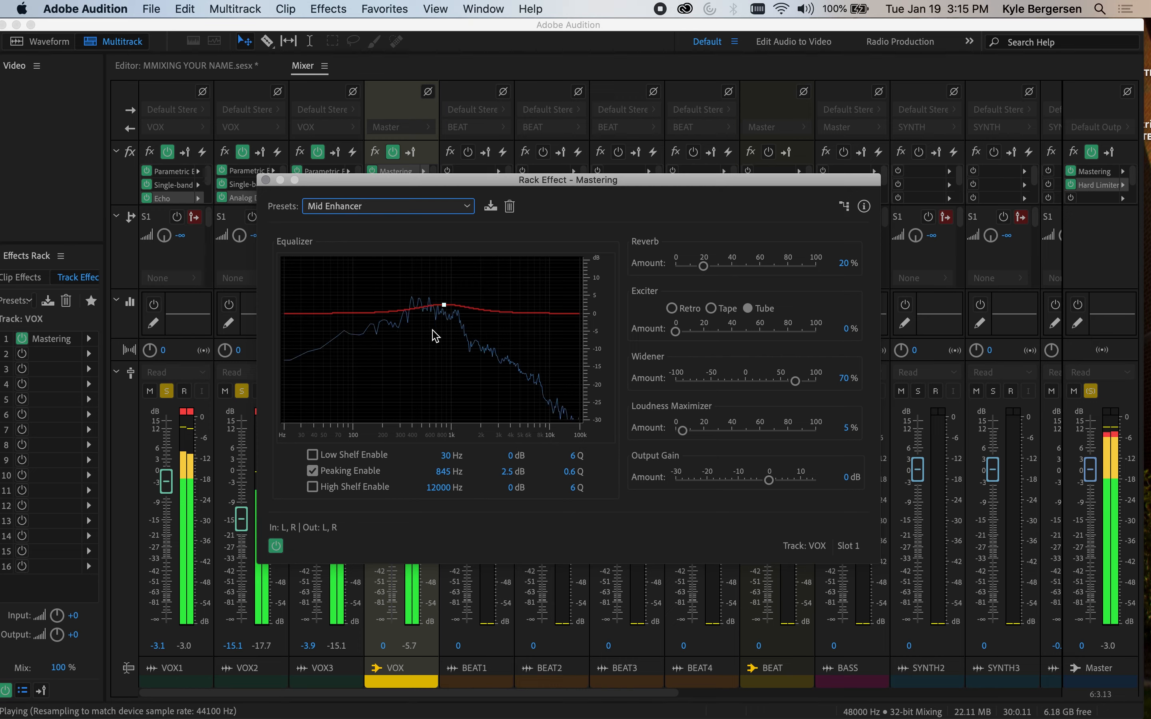
Add a Stereo Expander in the VOX bus's second effect slot and set its Stereo Expand to 300%
drag(467, 182, 729, 158)
click(423, 184)
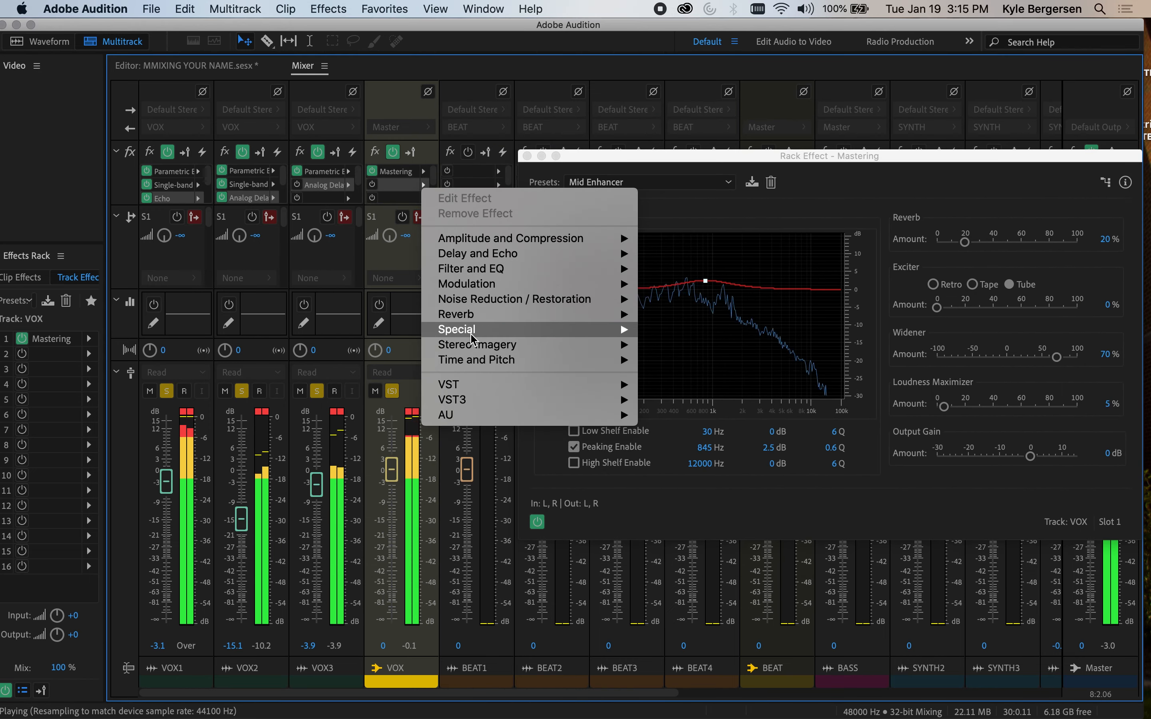
mouse_move(475, 347)
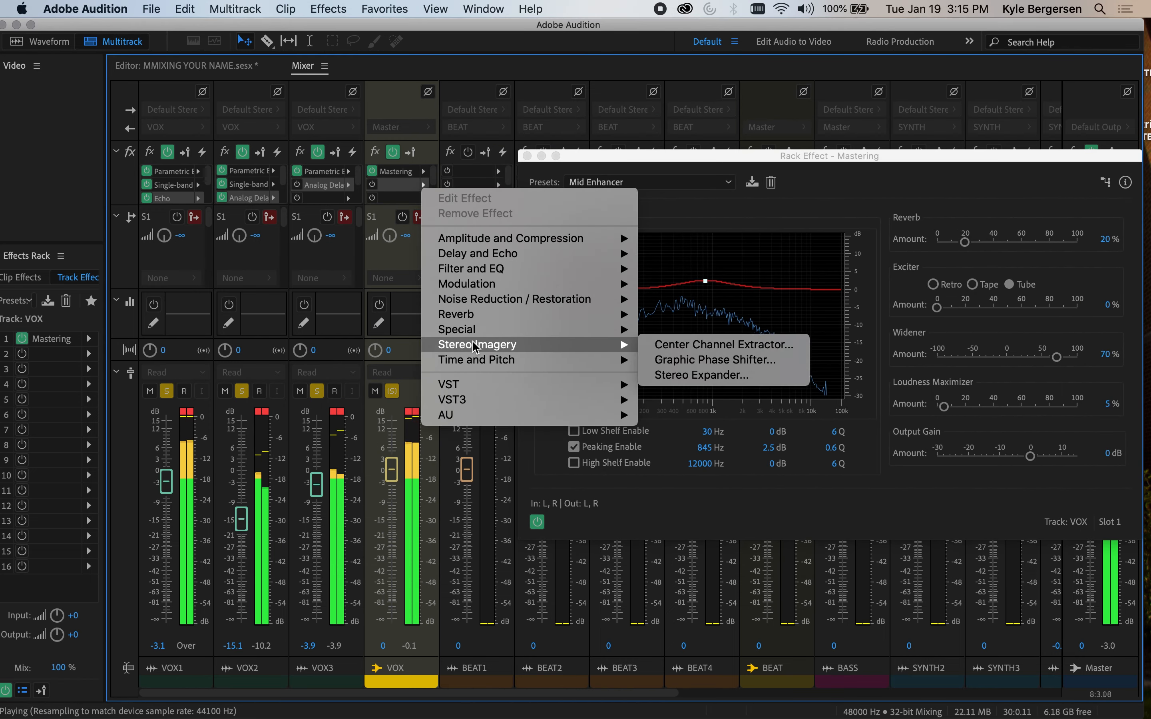
click(685, 375)
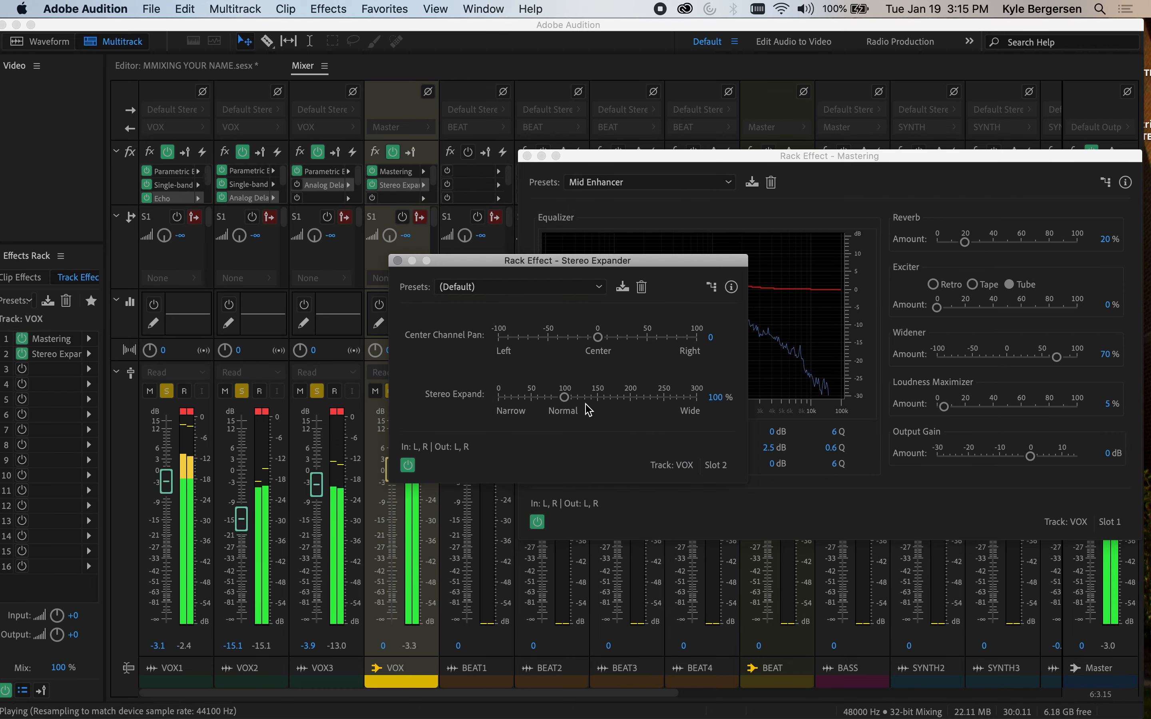
drag(563, 398, 603, 402)
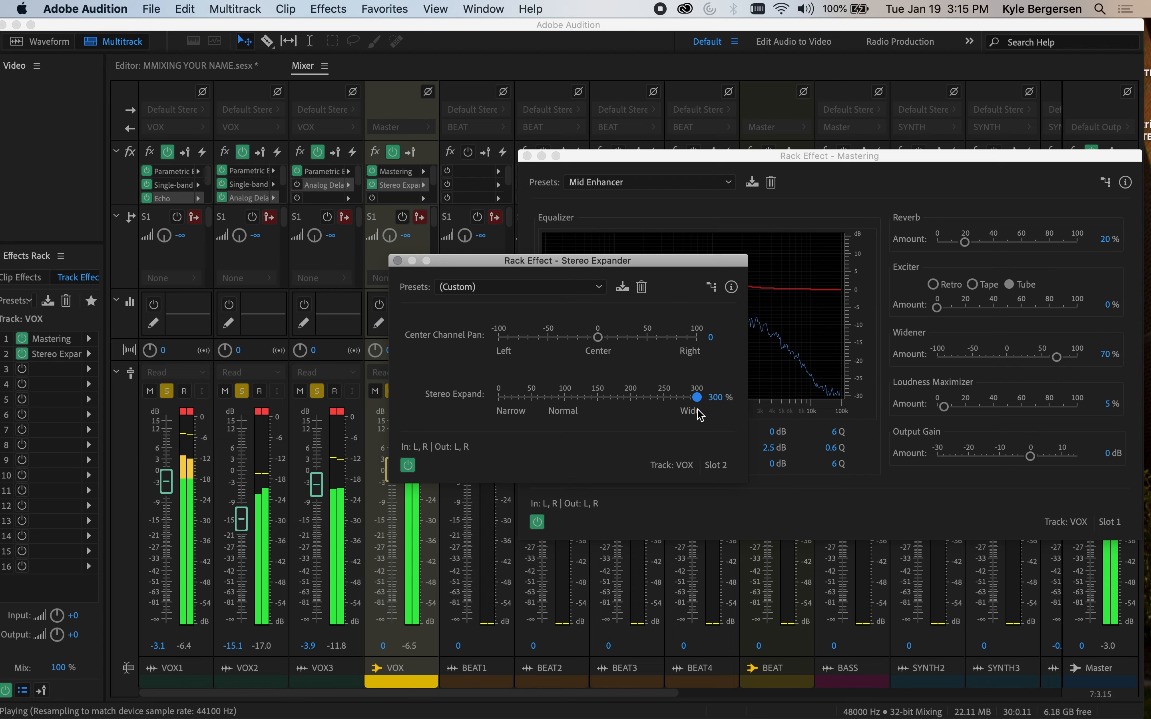
Lower the faders of VOX3 to about -13.2 dB and VOX2 to about -19.2 dB, and close the open effect windows
click(321, 485)
drag(322, 488, 322, 505)
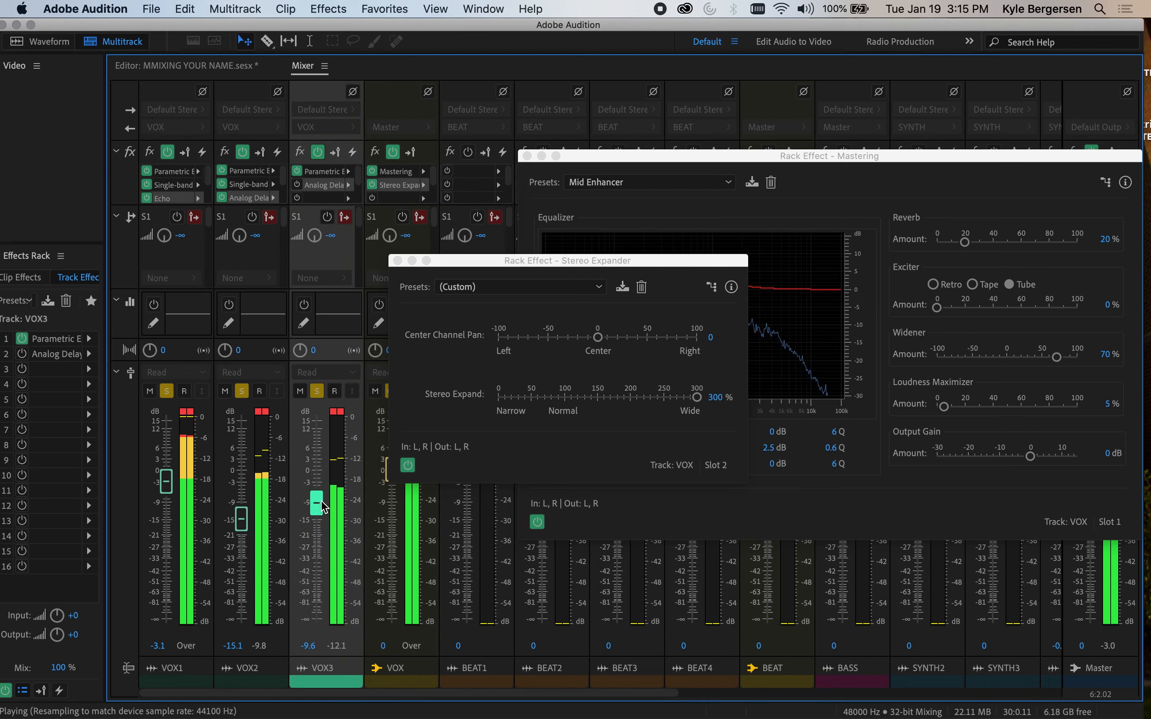
click(398, 260)
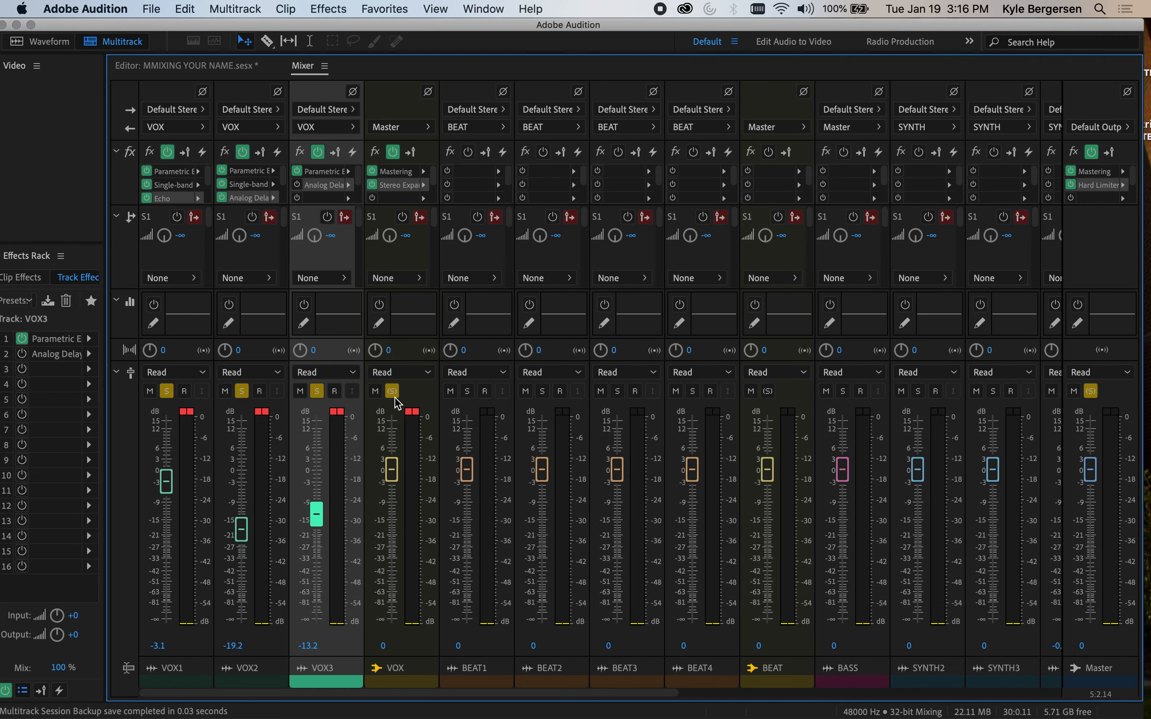
Switch the solo from the VOX bus to the BEAT bus, and play a time selection from the session start to about bar 4
click(393, 394)
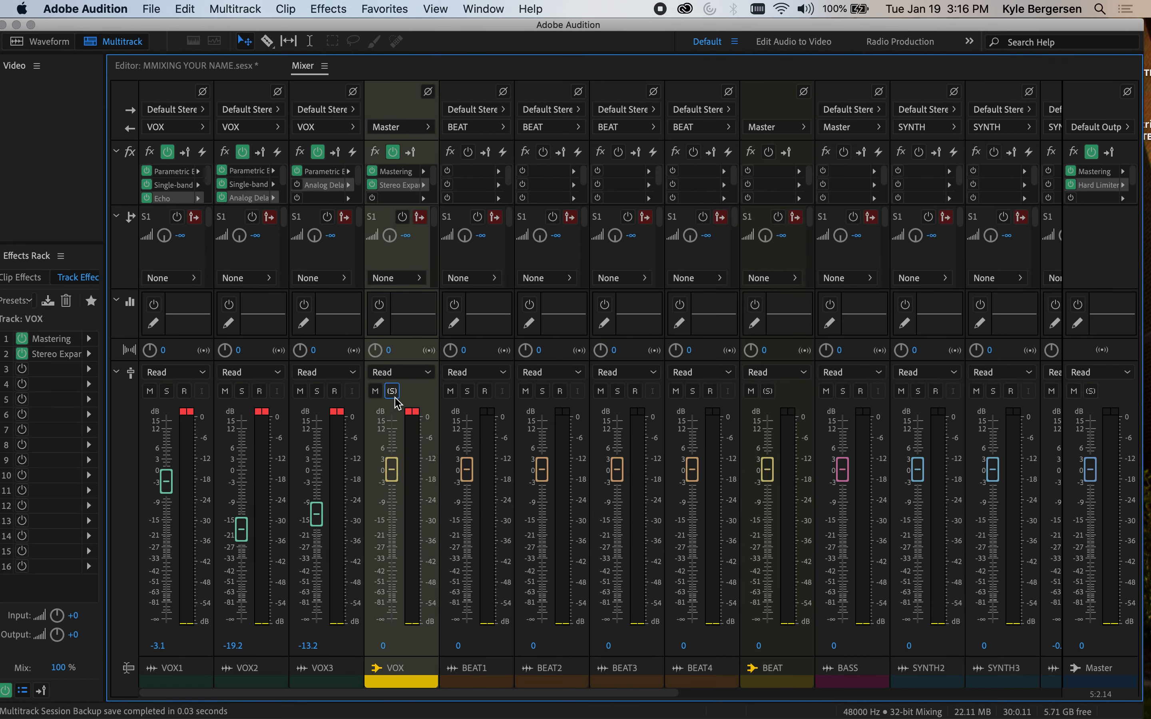
click(768, 392)
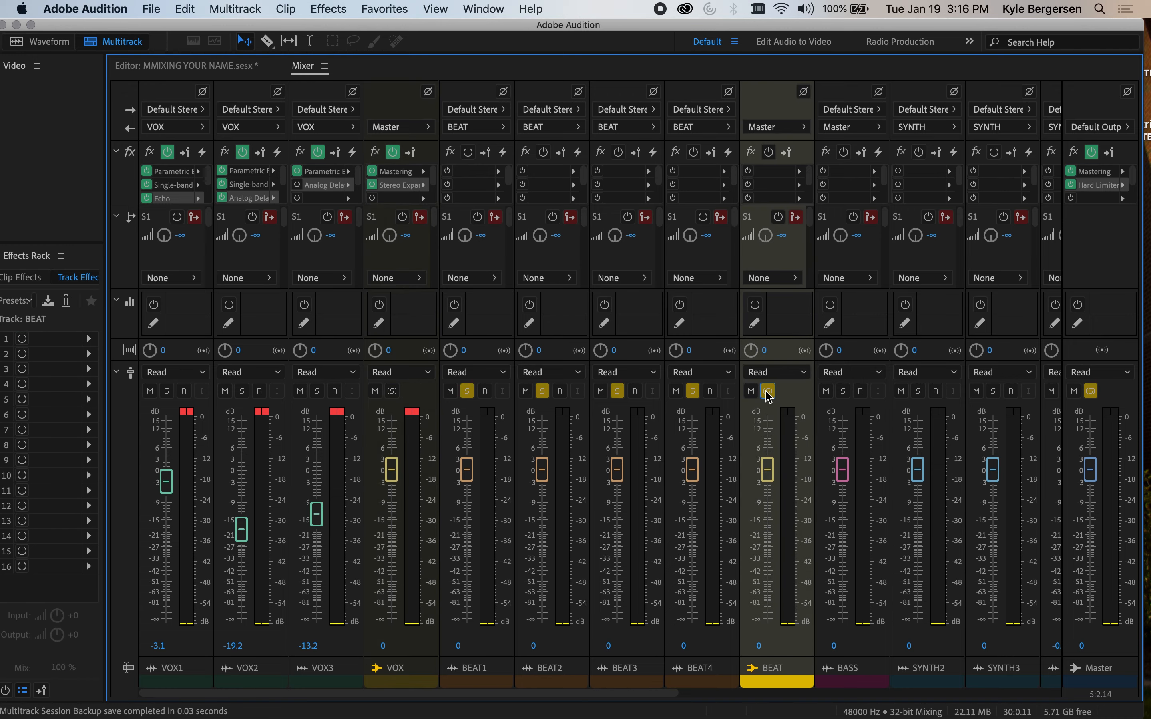
click(210, 67)
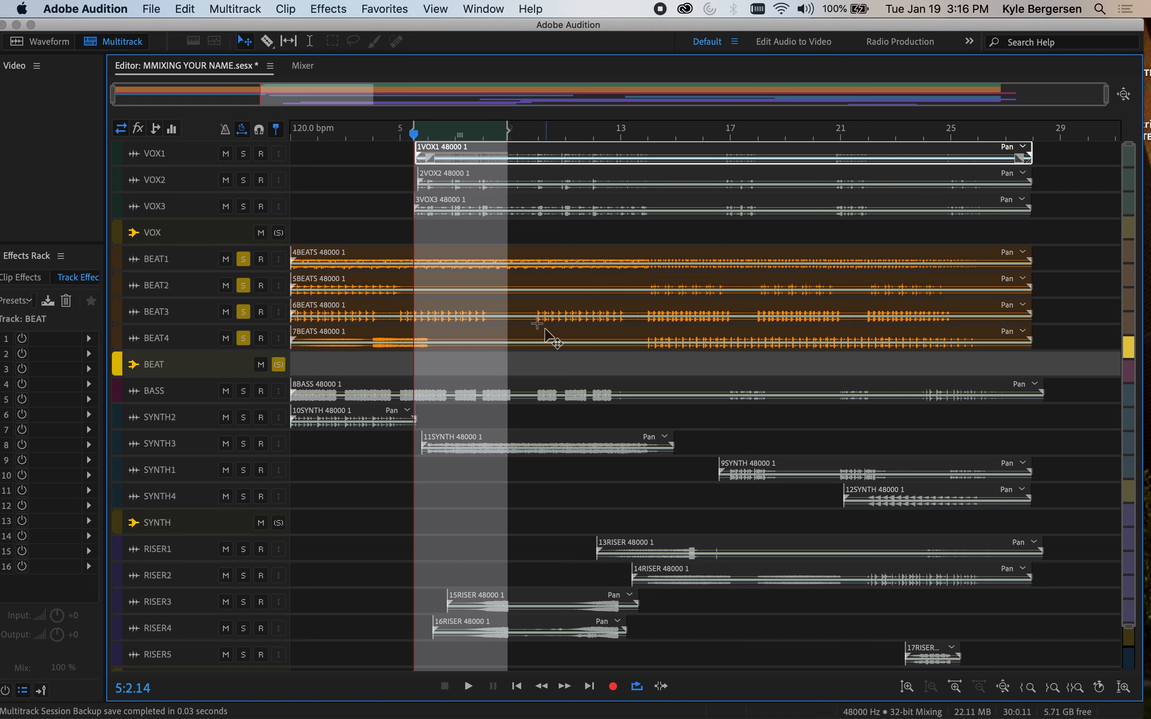
drag(414, 126, 271, 128)
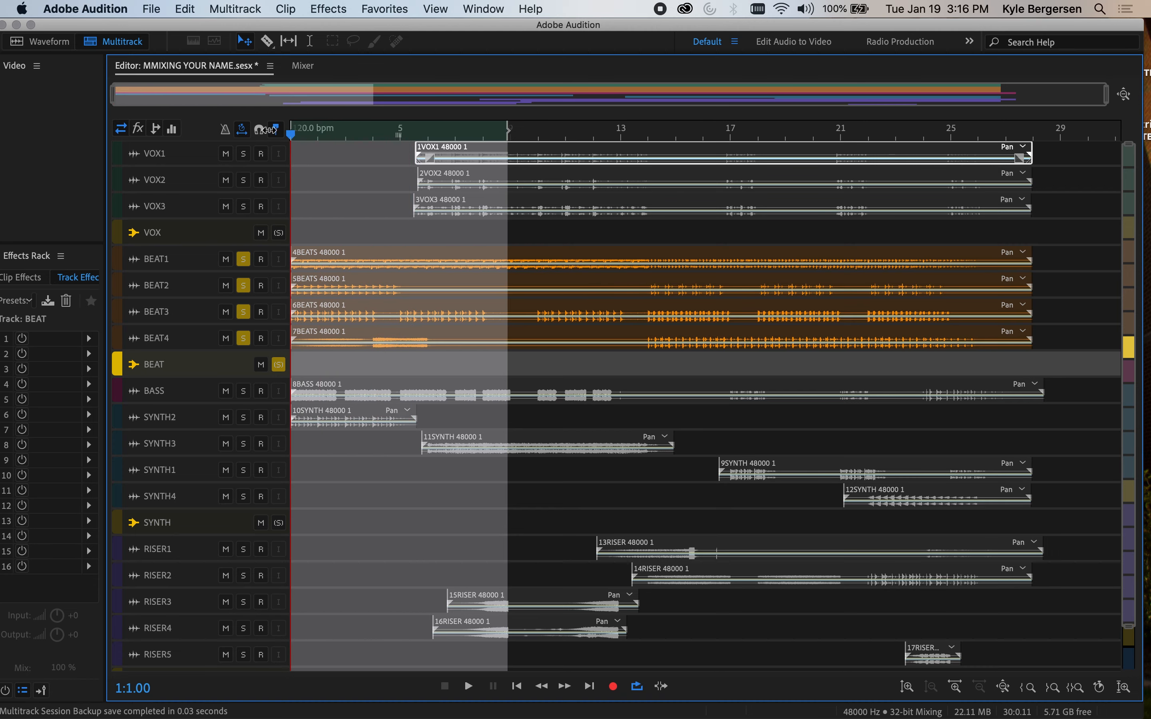
drag(508, 129, 377, 133)
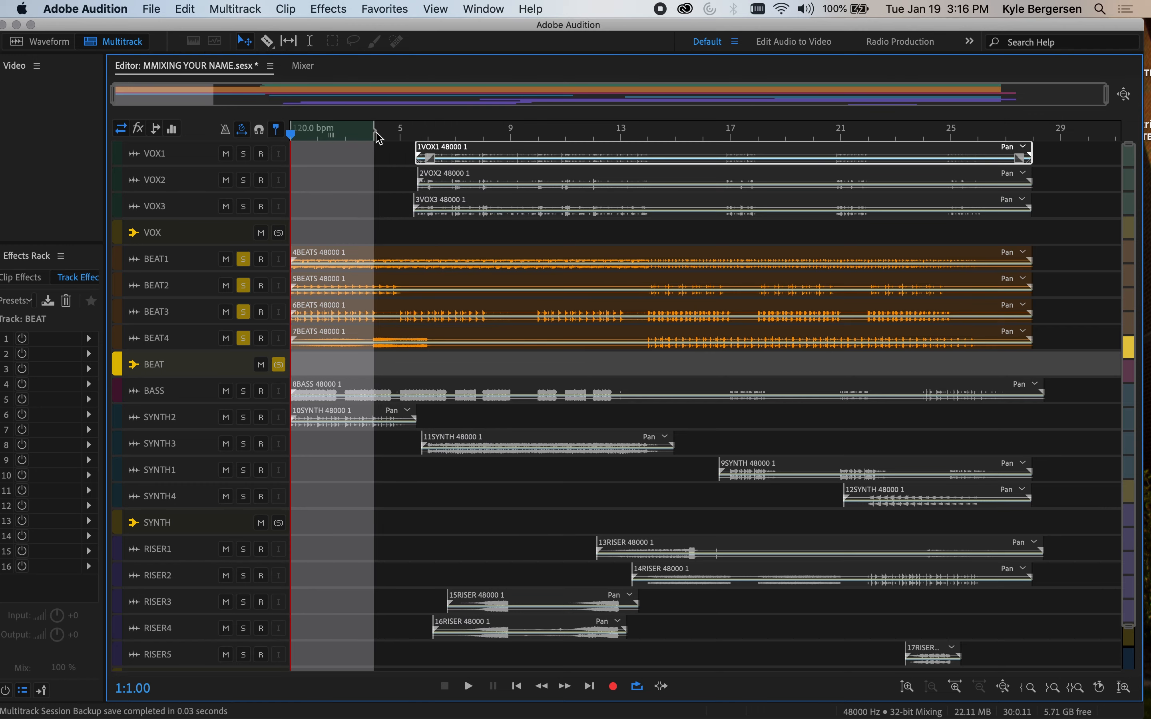
key(space)
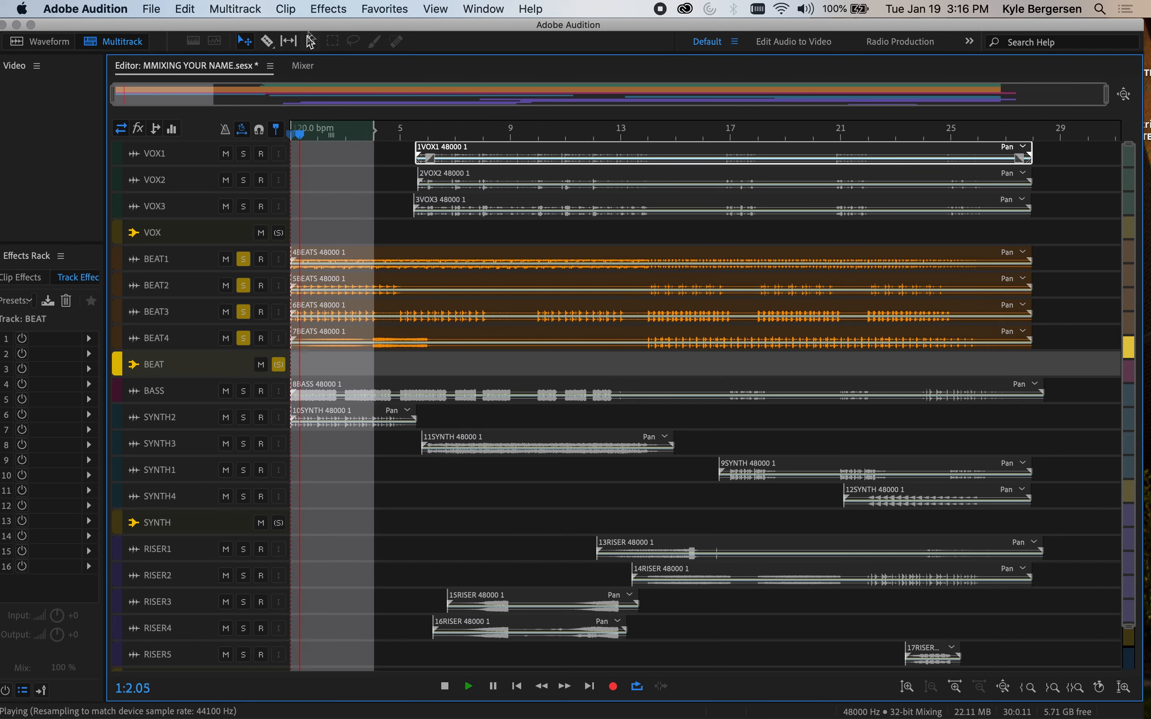
Solo only BEAT1 in the mixer and lower its fader to about -9.5 dB
key(alt+2)
drag(468, 474, 468, 508)
super+click(467, 391)
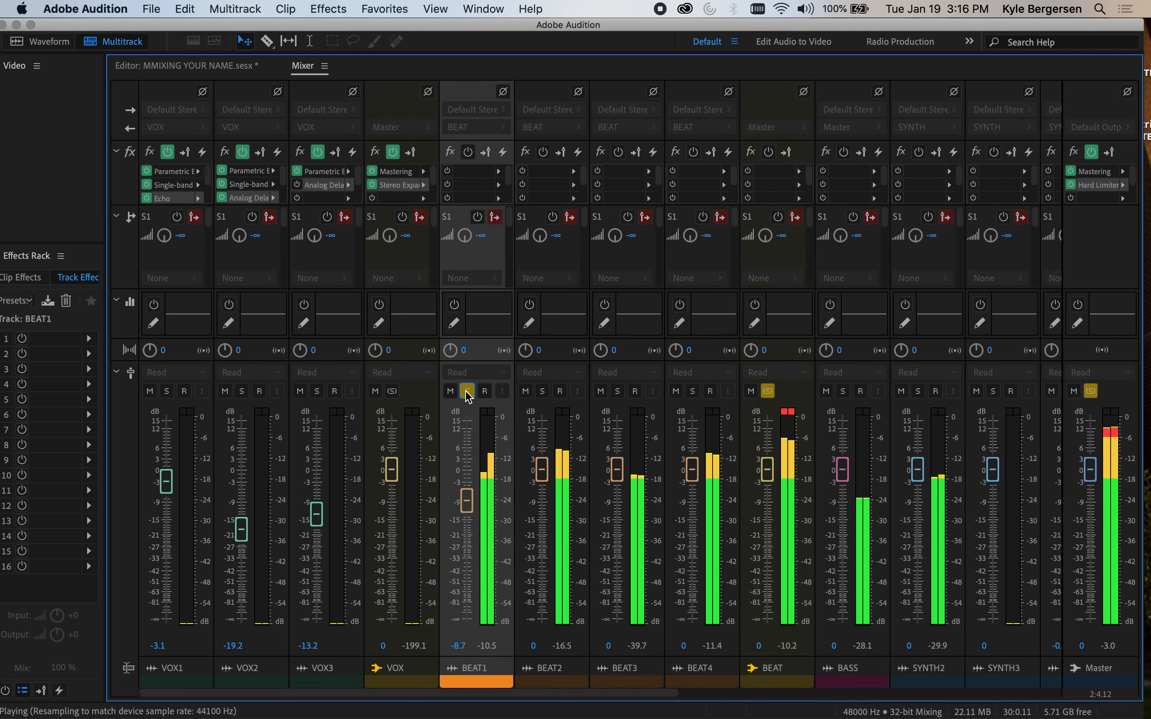
mouse_move(466, 500)
mouse_down()
mouse_move(463, 570)
mouse_move(470, 507)
mouse_up()
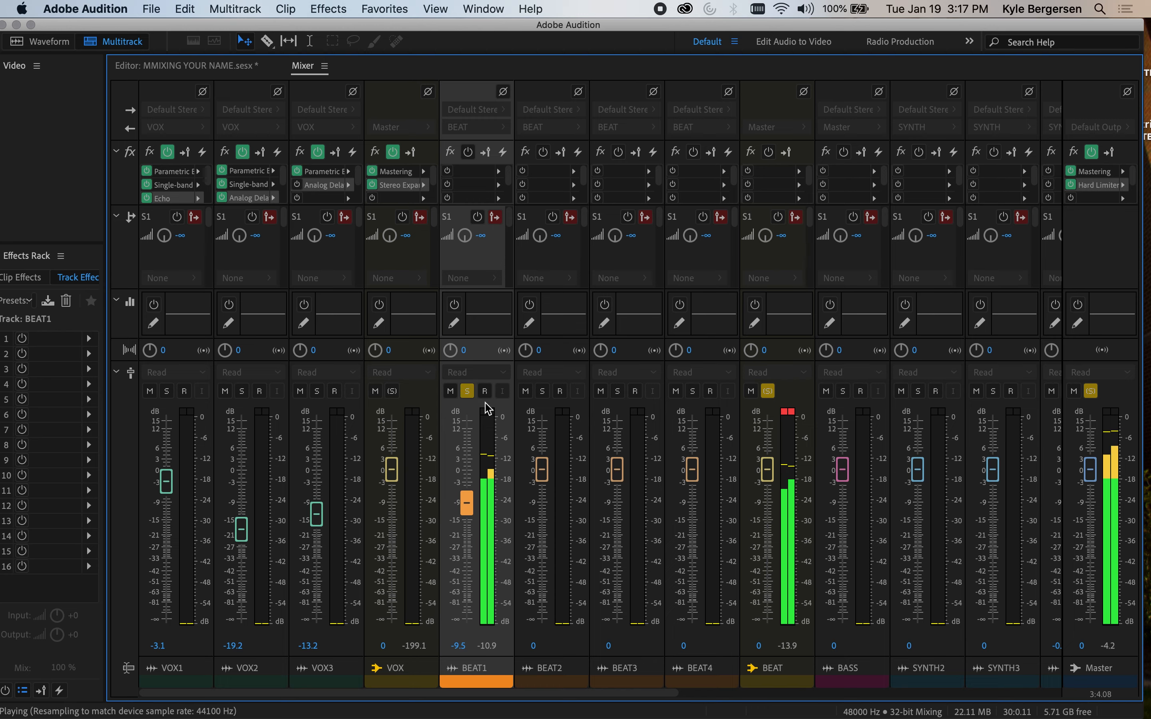
Solo BEAT2 alongside BEAT1, lower its fader to about -8.5 dB, and pan BEAT1 to L30
click(544, 391)
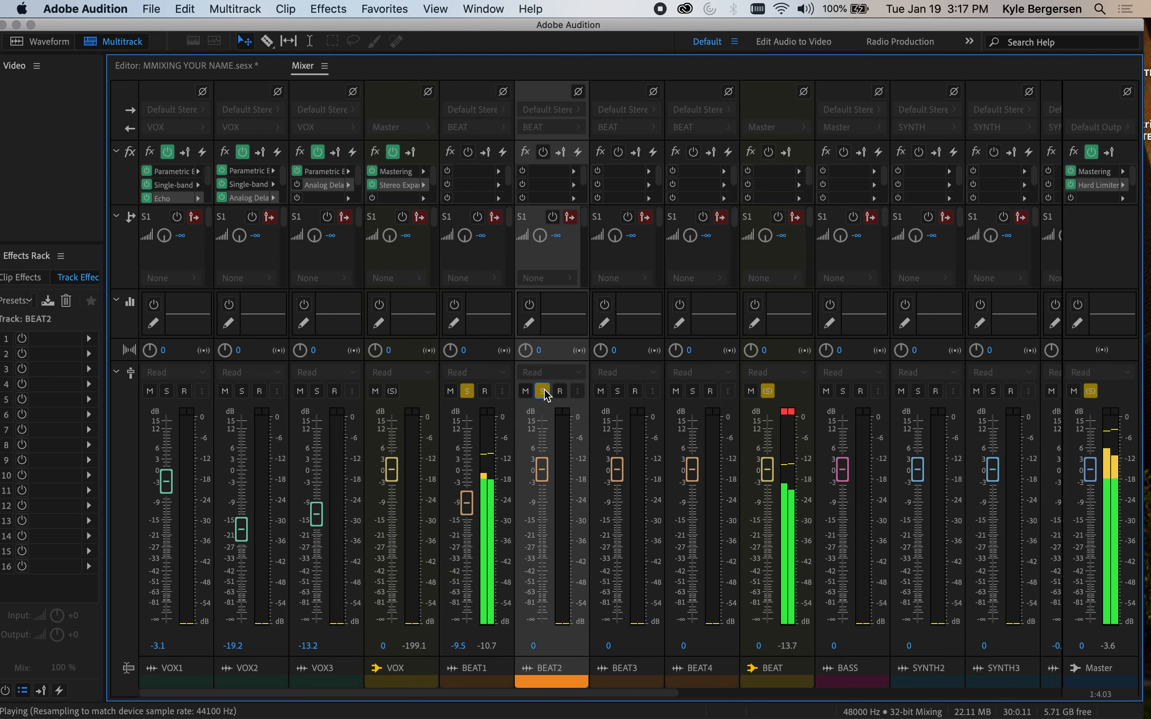
drag(541, 484, 541, 506)
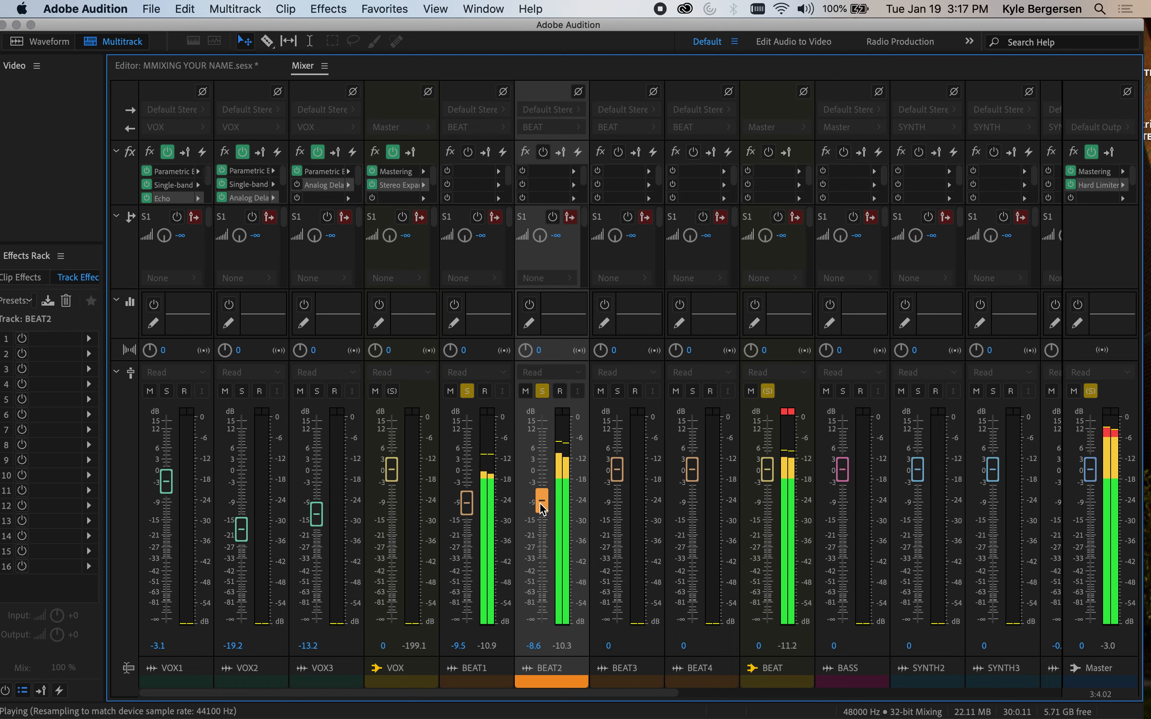
click(465, 351)
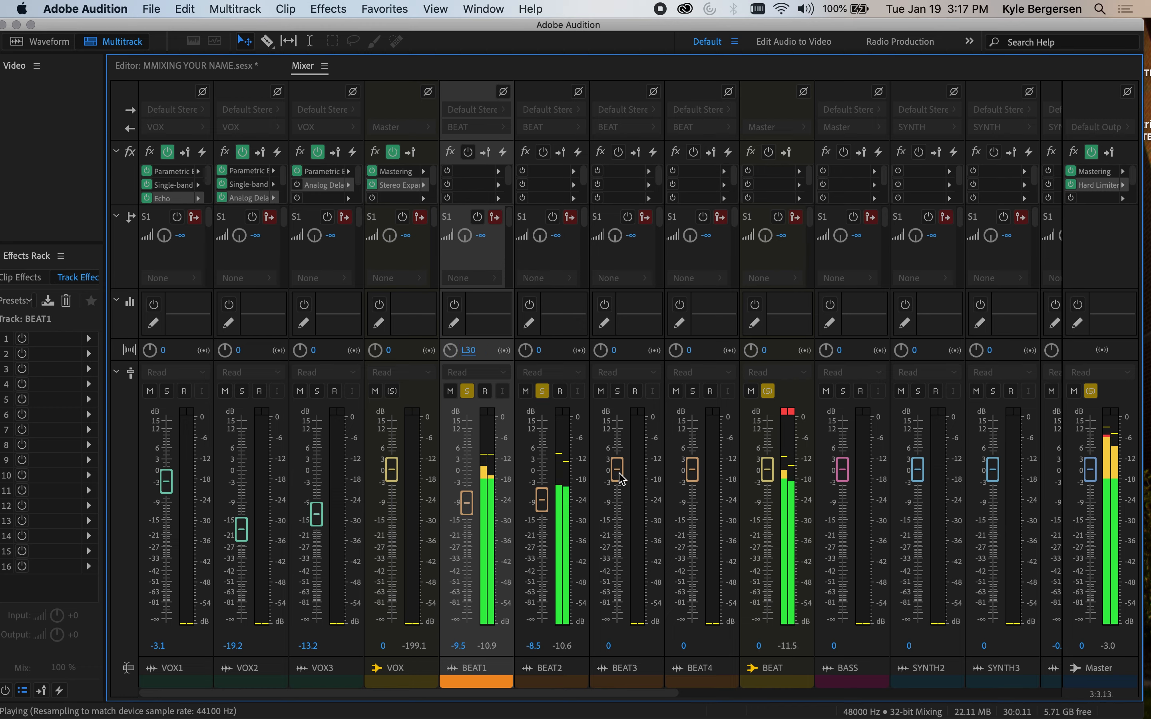
Solo BEAT3 and BEAT4, lower their faders to about -3.6 dB and -8.1 dB, and pan BEAT4 to R30
click(618, 397)
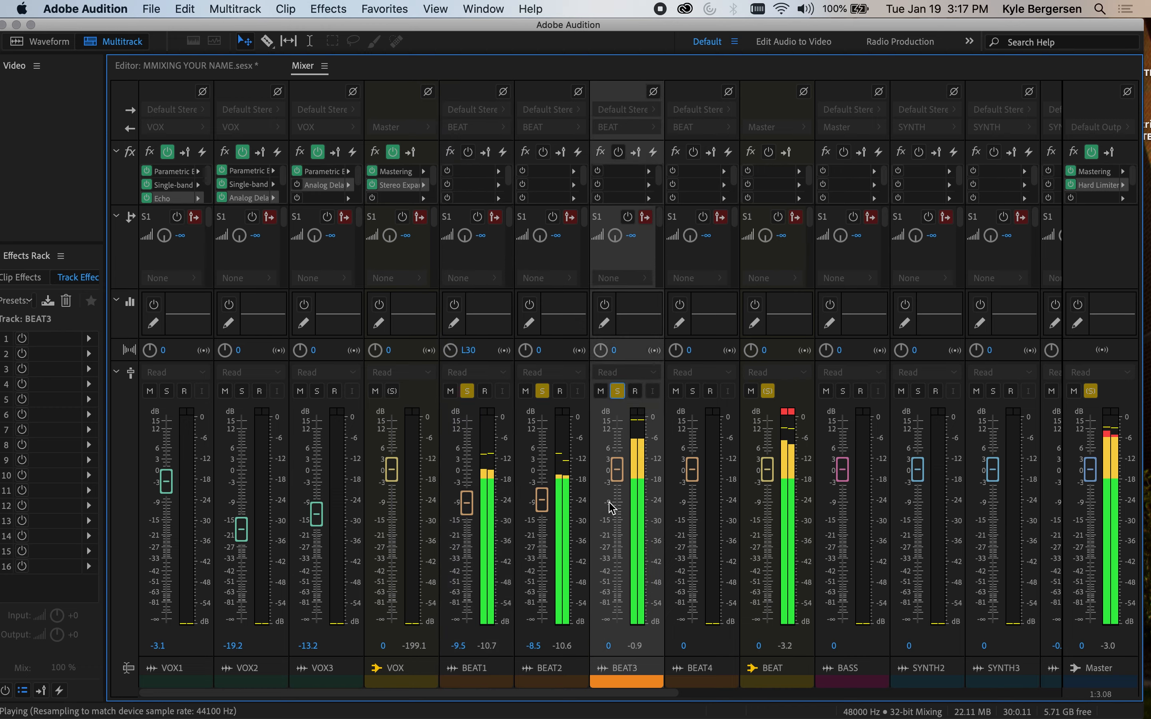
drag(617, 482, 618, 495)
drag(692, 469, 691, 504)
click(689, 351)
text(30)
key(Return)
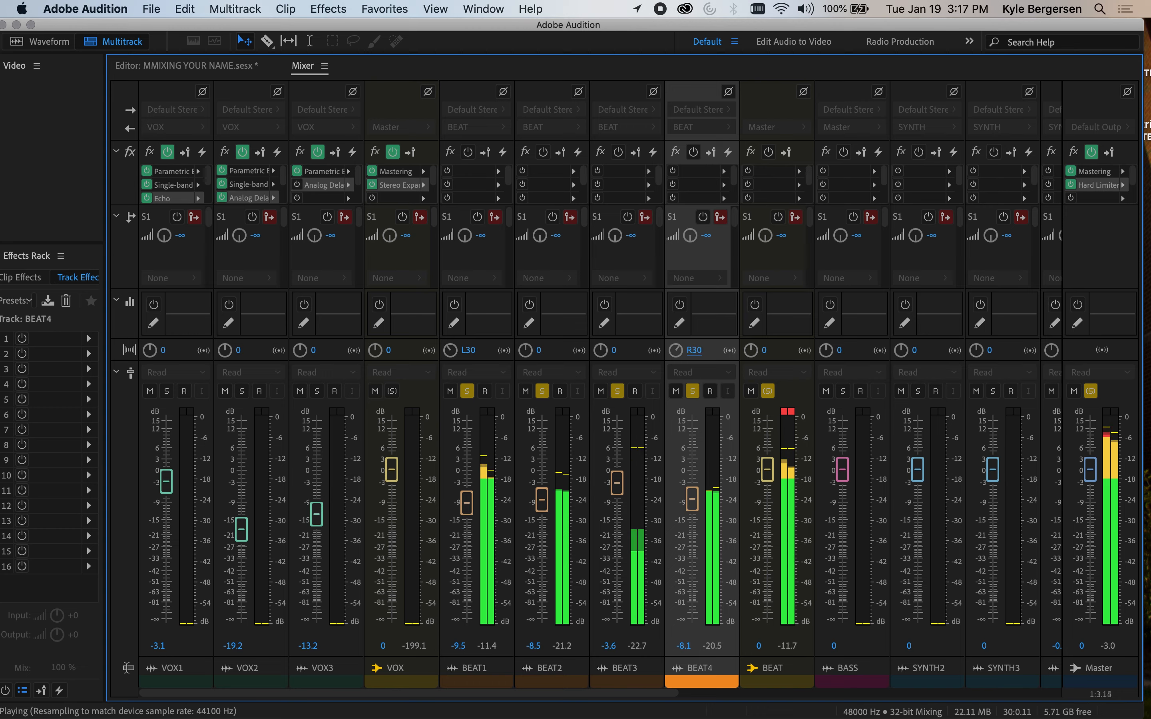
Solo BASS, lower its fader to about -3.1 dB, and stop playback
click(843, 392)
drag(842, 470, 845, 495)
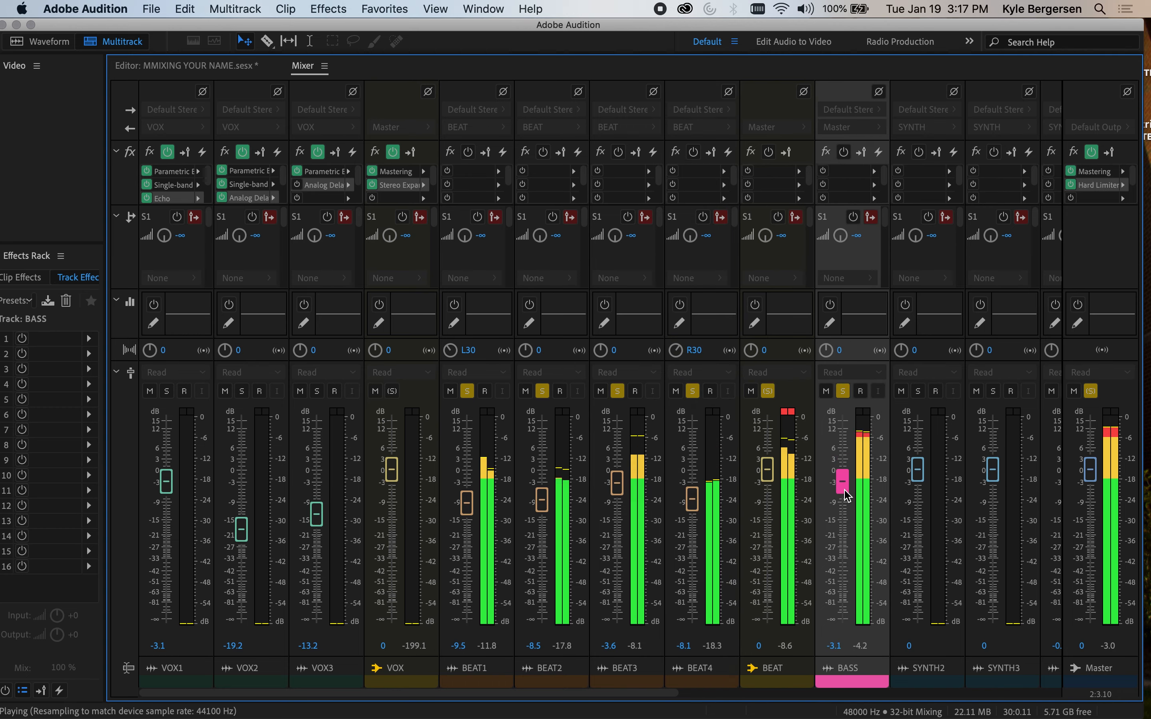
key(space)
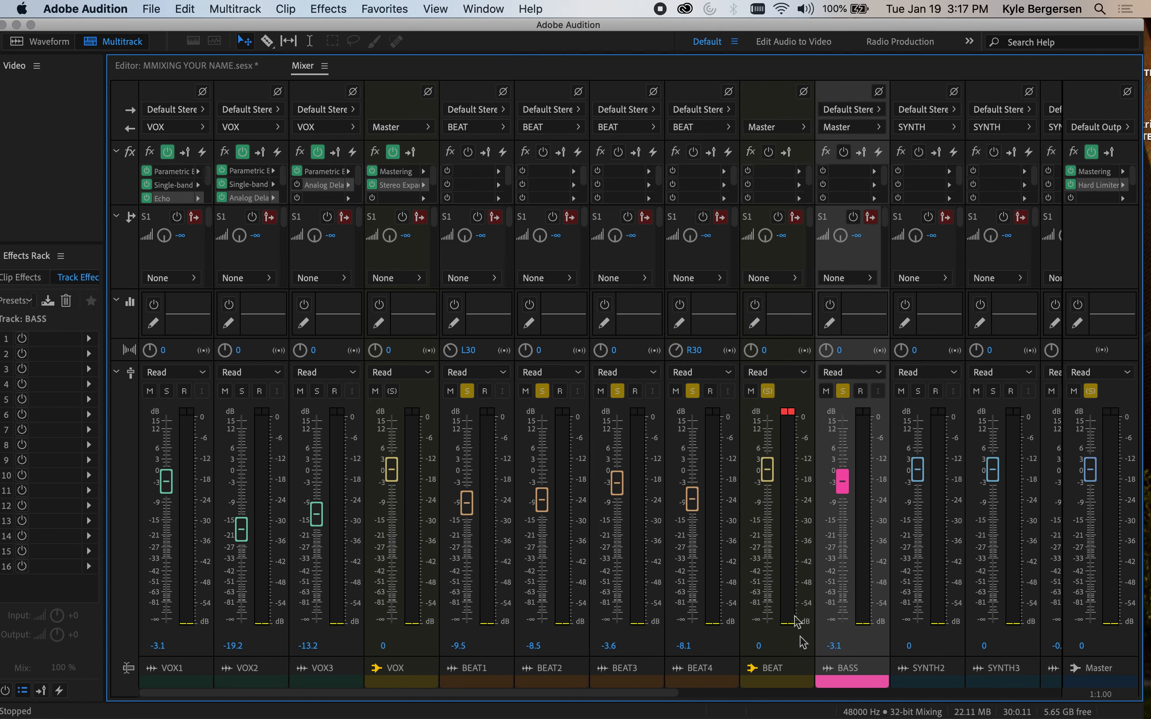
Add a Mastering effect with the Club Master preset to the BEAT bus's first slot and play the mix
click(801, 175)
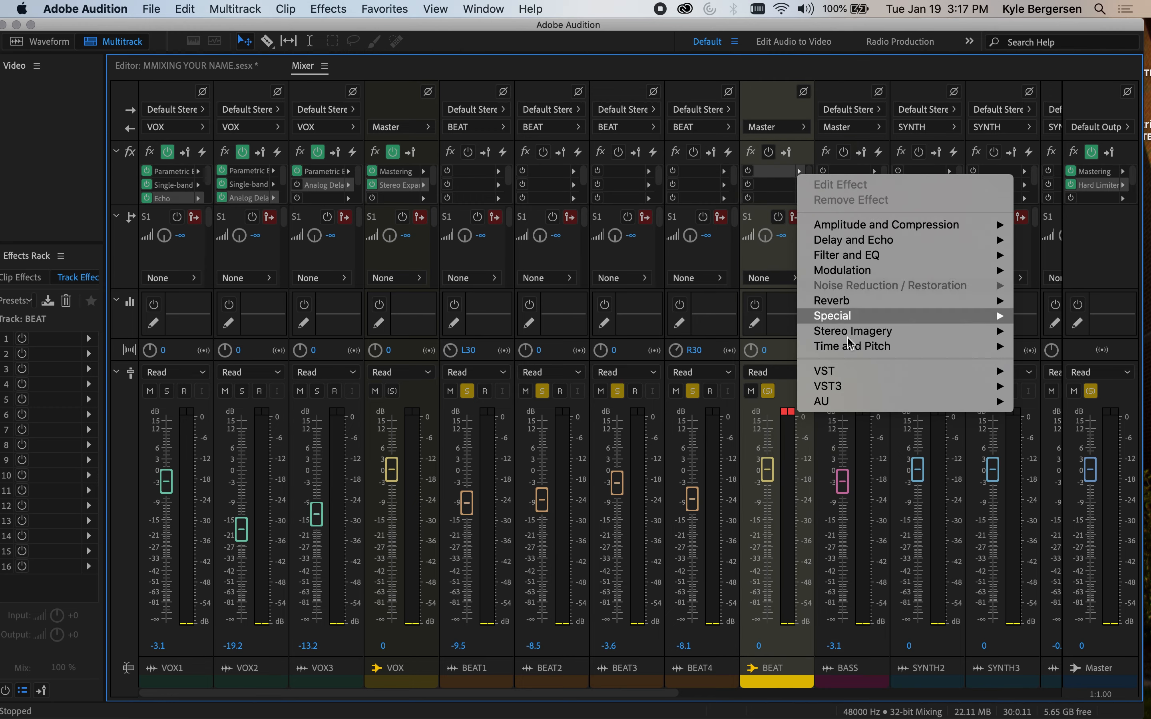
mouse_move(852, 336)
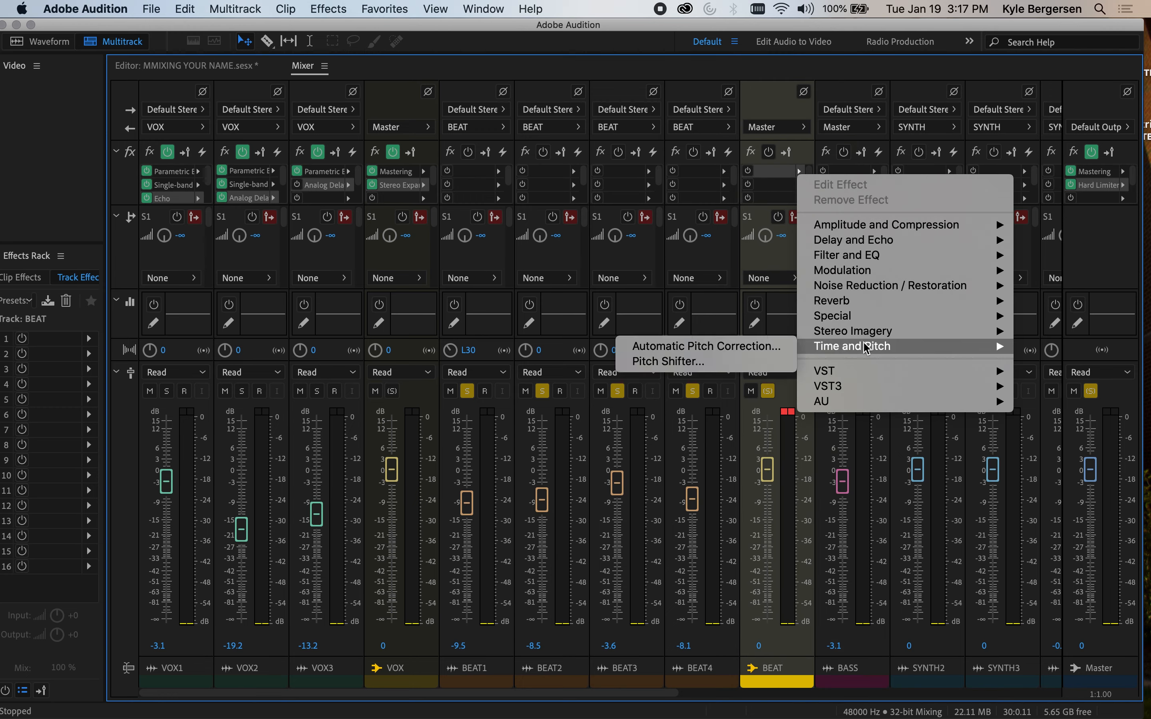
click(701, 346)
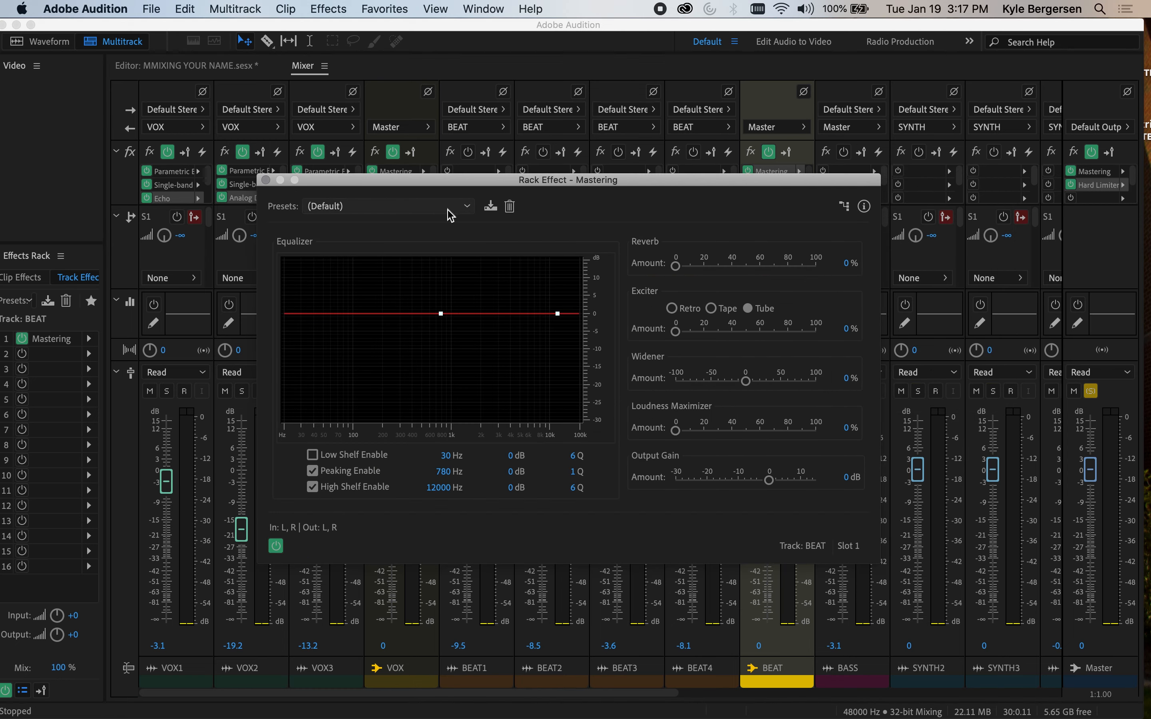
click(447, 209)
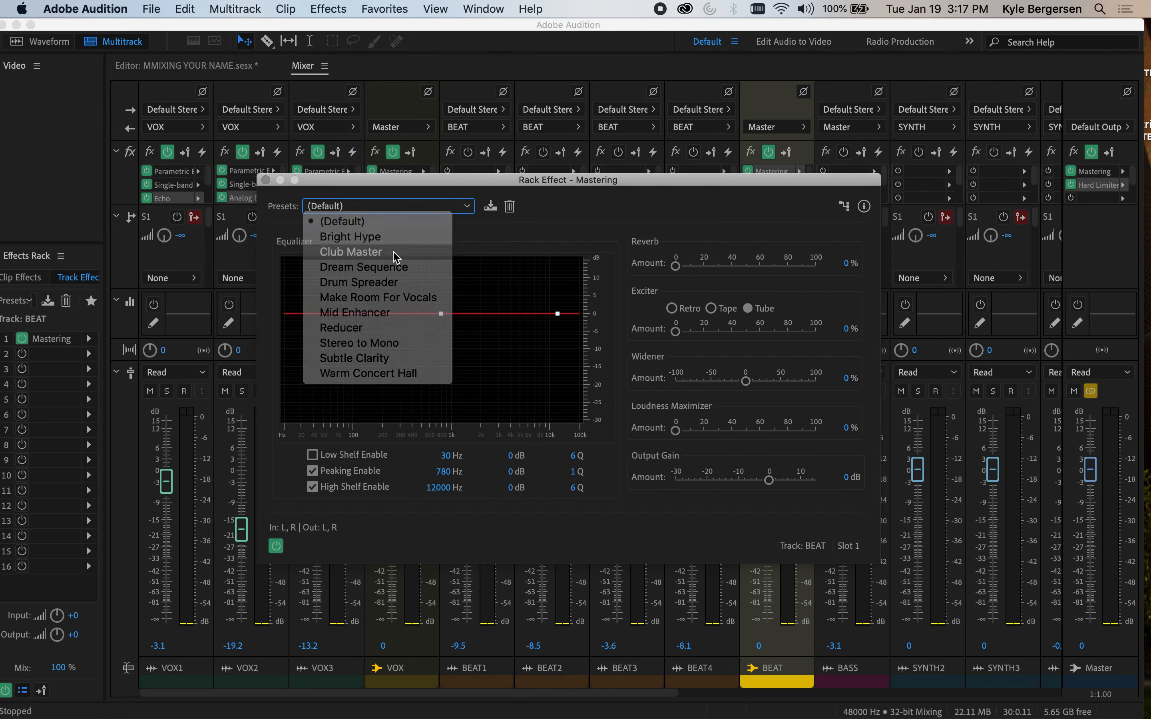
click(351, 252)
key(space)
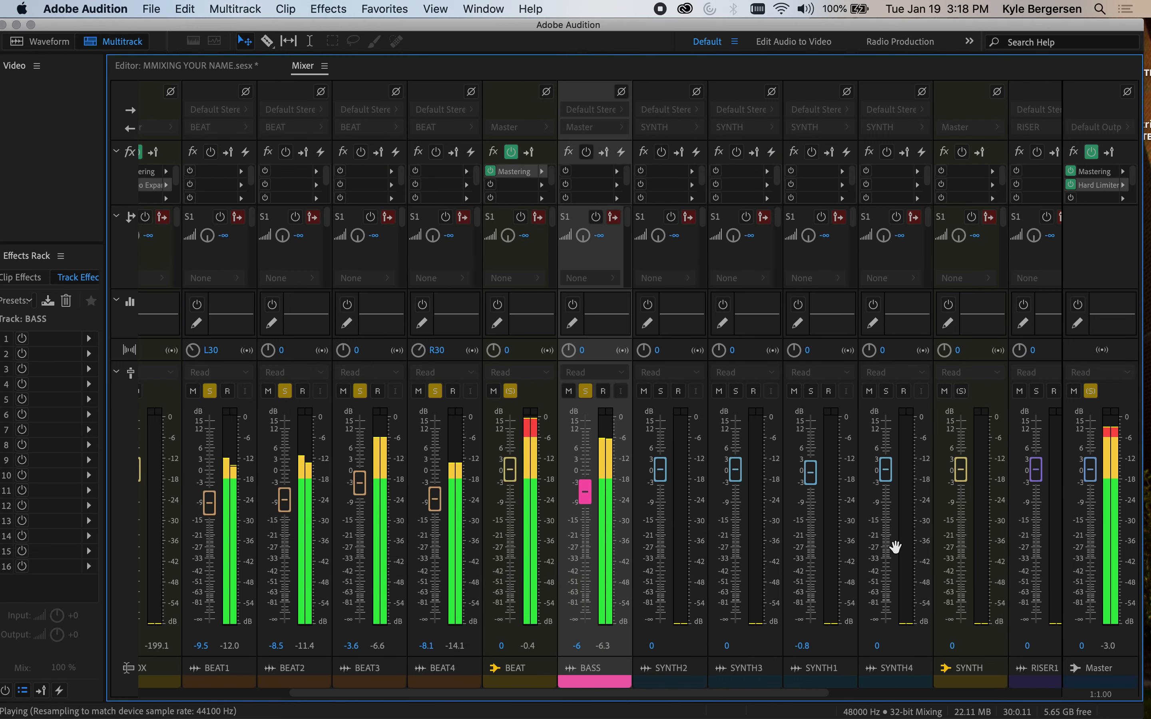
Solo the SYNTH bus, set SYNTH2 to about -3.7 dB with its pan at L45, and save the session
click(961, 391)
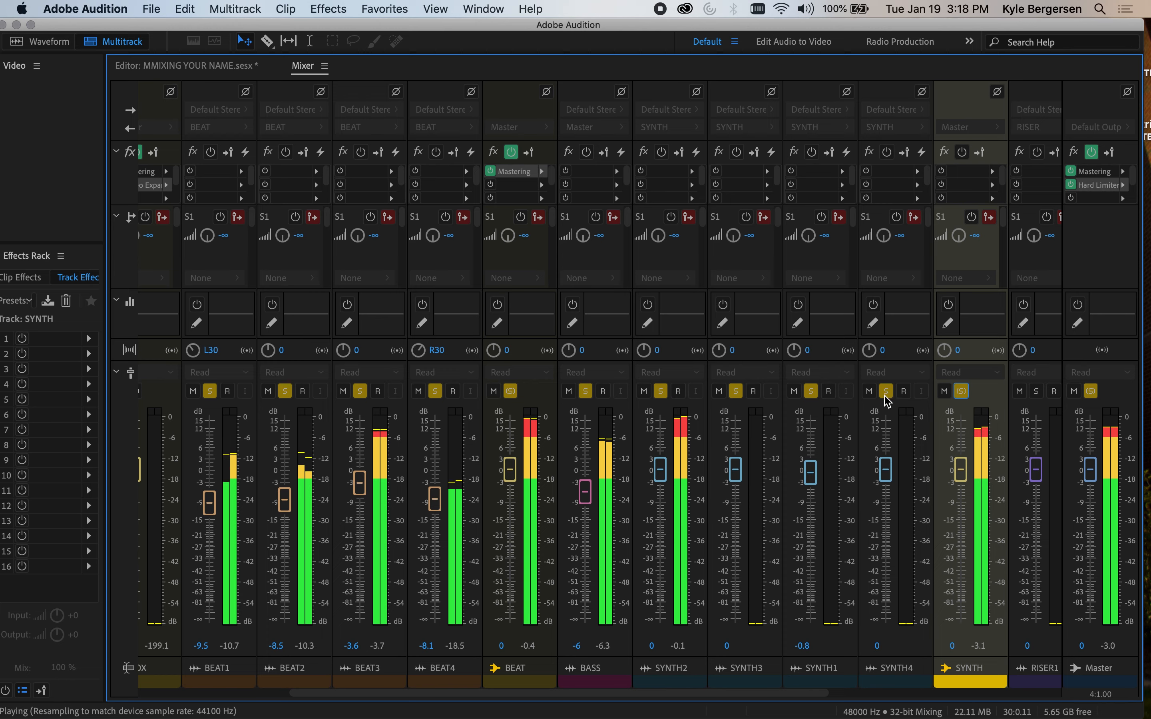
key(Return)
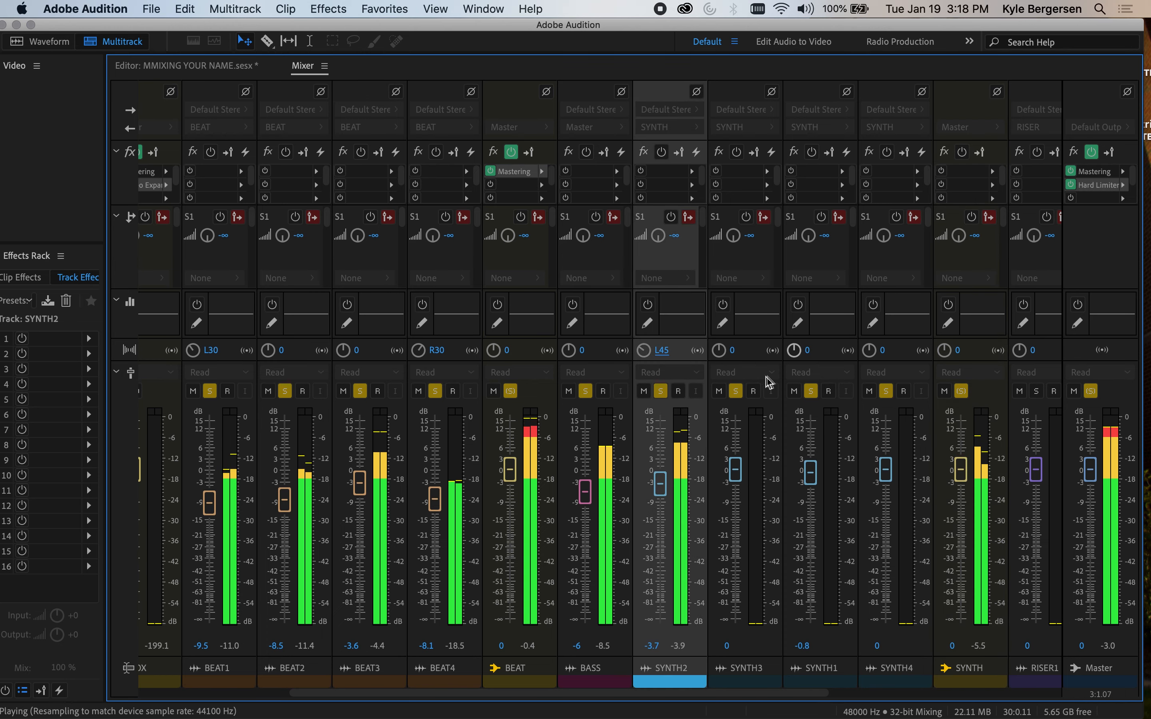
key(space)
key(super+s)
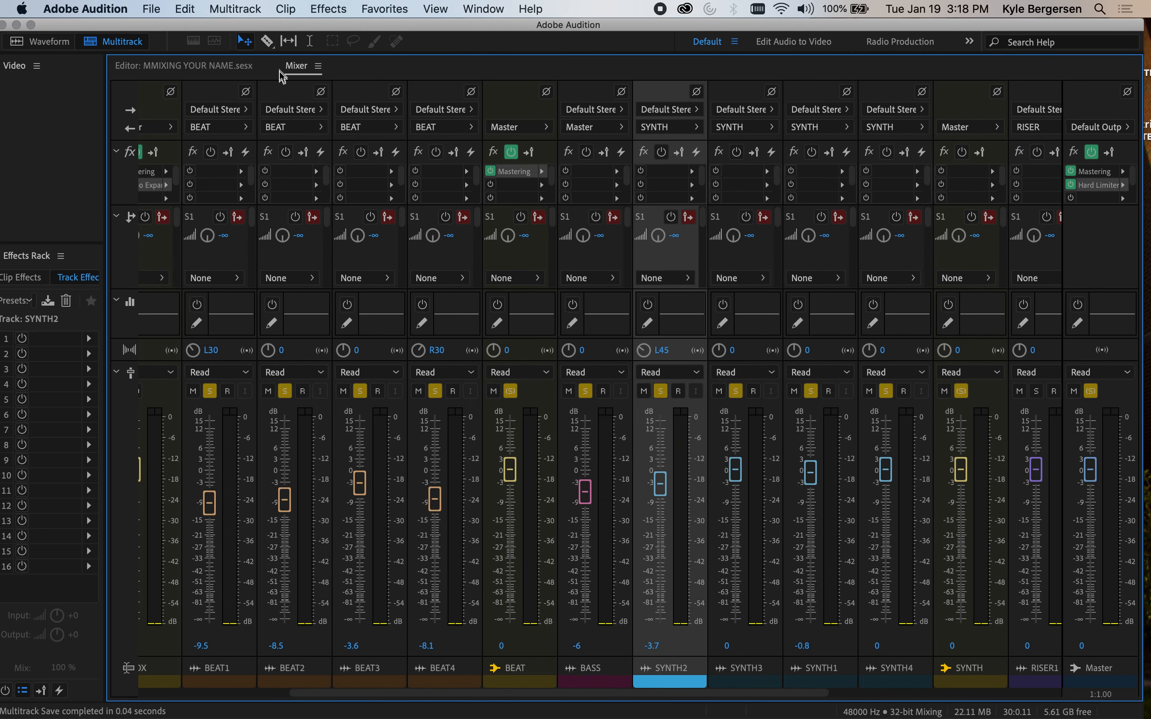
Move the time selection in the multitrack editor to about bars 6.5 to 10 and play it
click(208, 67)
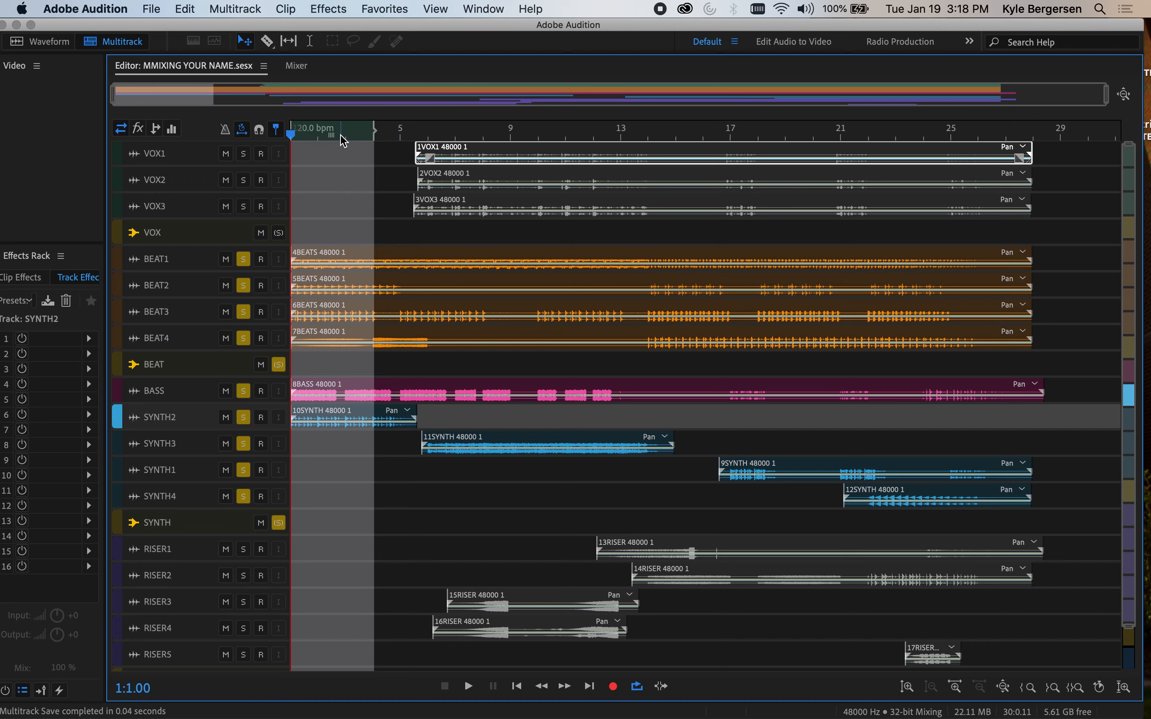
drag(373, 128, 548, 128)
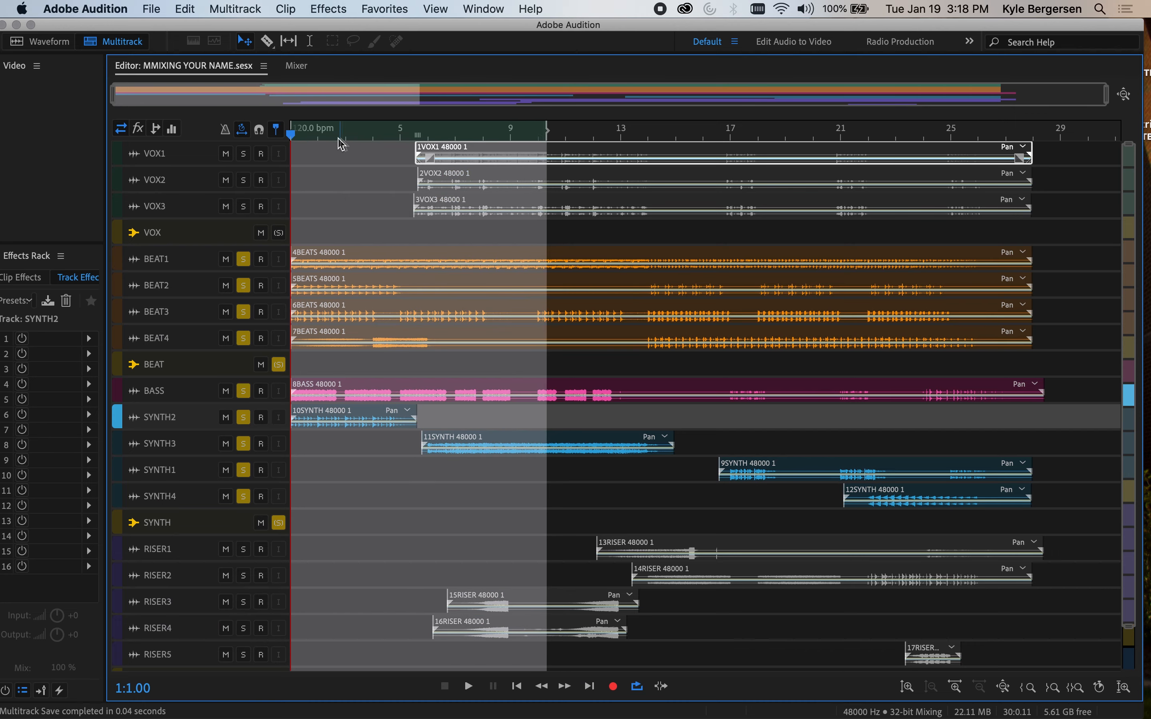
drag(289, 126, 445, 144)
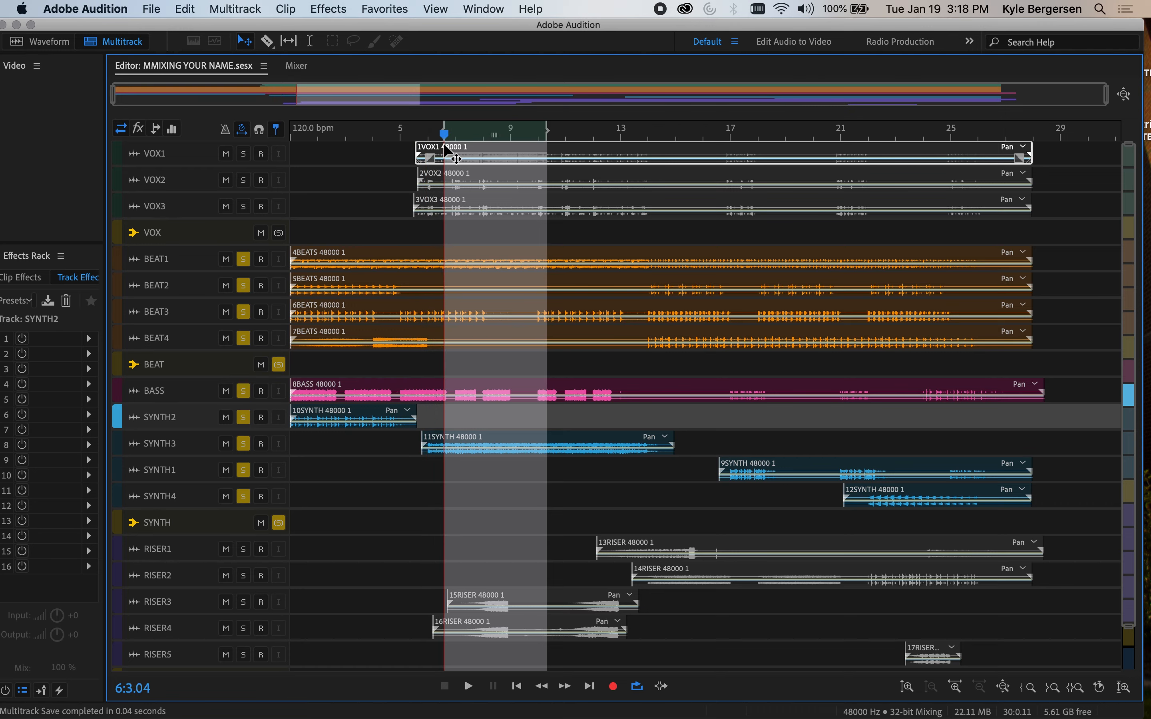
key(space)
Pan SYNTH3 to R60 in the mixer and lower its fader to about -61 dB
click(295, 66)
click(735, 505)
drag(734, 502, 734, 517)
drag(728, 350, 756, 349)
drag(735, 520, 735, 590)
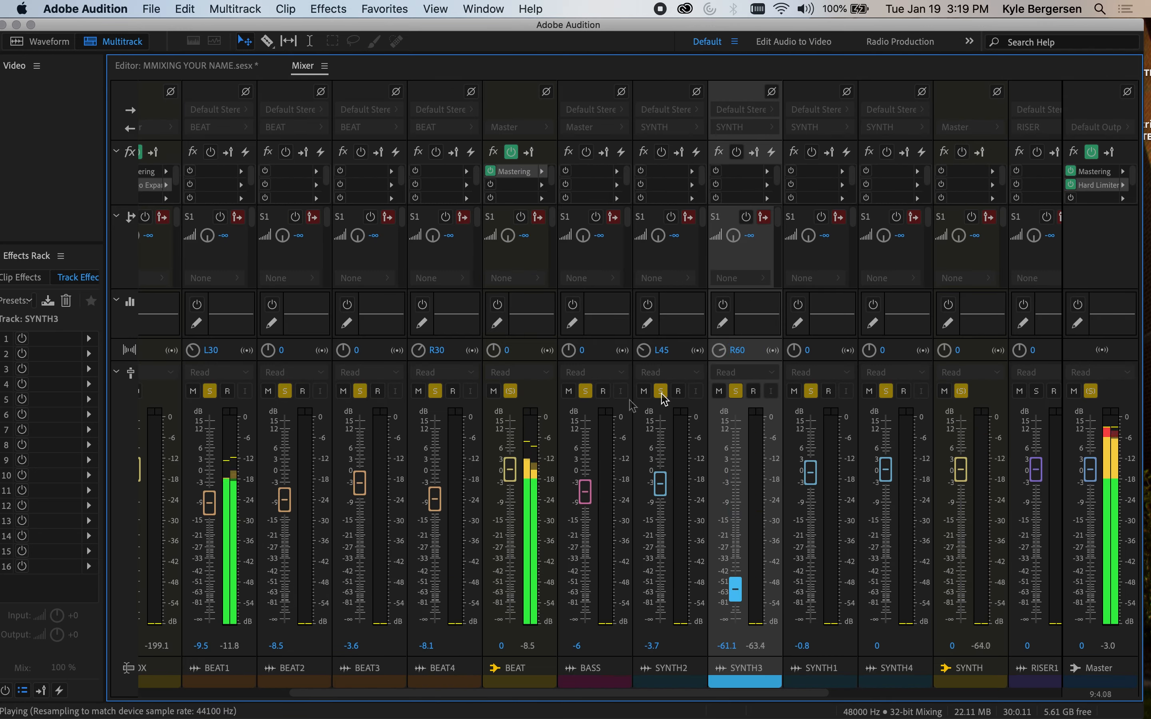
Mute the BEAT bus, set the time selection to about bars 2.5 to 5, and play it
click(493, 392)
key(space)
click(187, 66)
drag(444, 136, 331, 147)
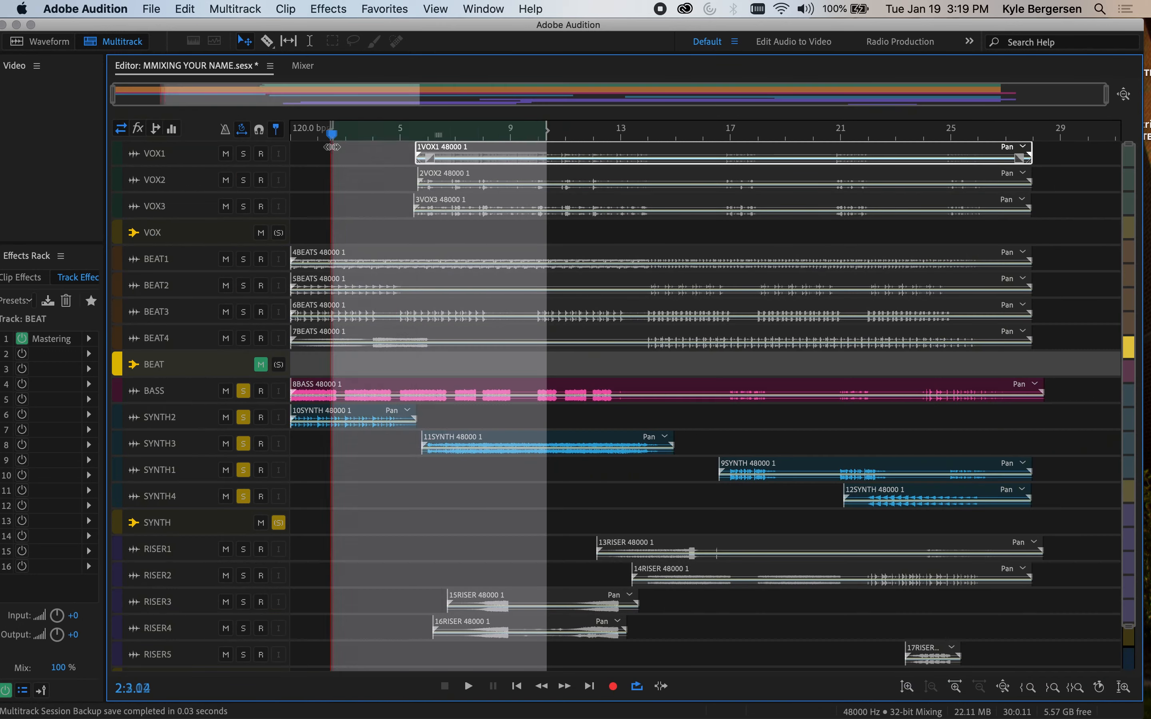
drag(547, 132, 400, 136)
key(space)
Solo the BEAT bus again in the mixer, and raise SYNTH3 to about -0.1 dB and SYNTH2 to about -1.2 dB
click(302, 65)
click(511, 392)
drag(736, 589, 735, 470)
drag(664, 490, 664, 481)
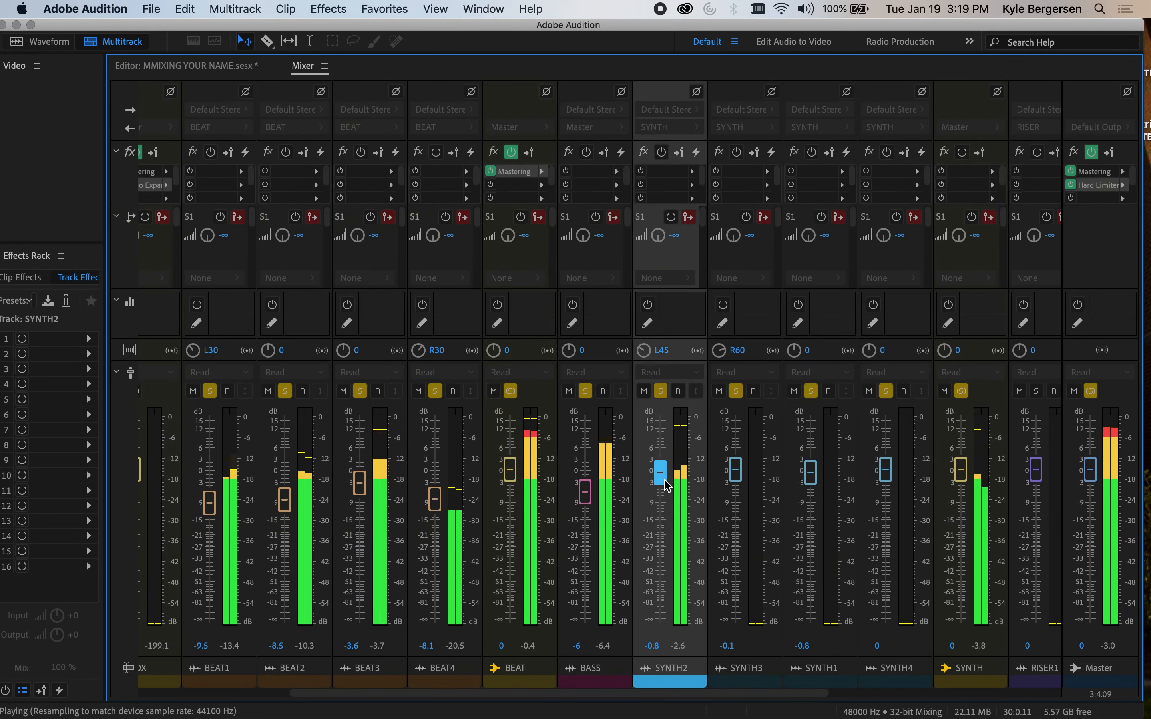
key(space)
Play a time selection at about bars 7 to 9 and lower the SYNTH3 fader to about -8 dB
click(187, 65)
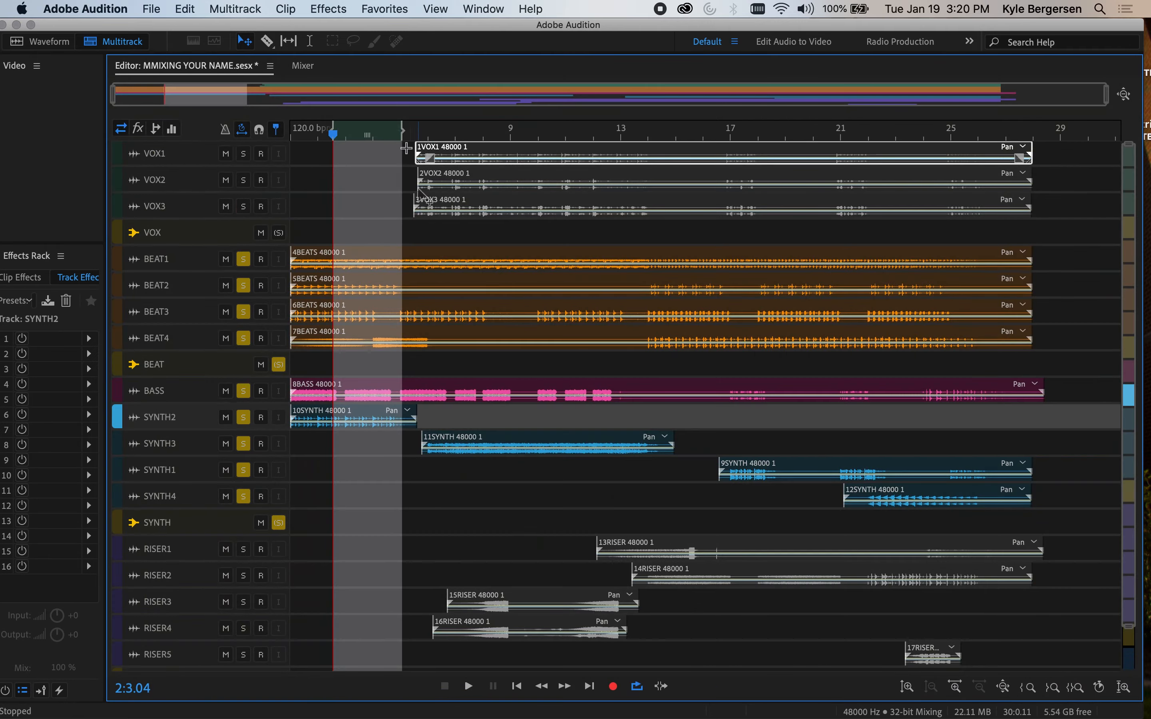
drag(403, 132, 504, 133)
drag(332, 130, 456, 133)
click(194, 448)
click(300, 67)
key(space)
drag(735, 470, 734, 499)
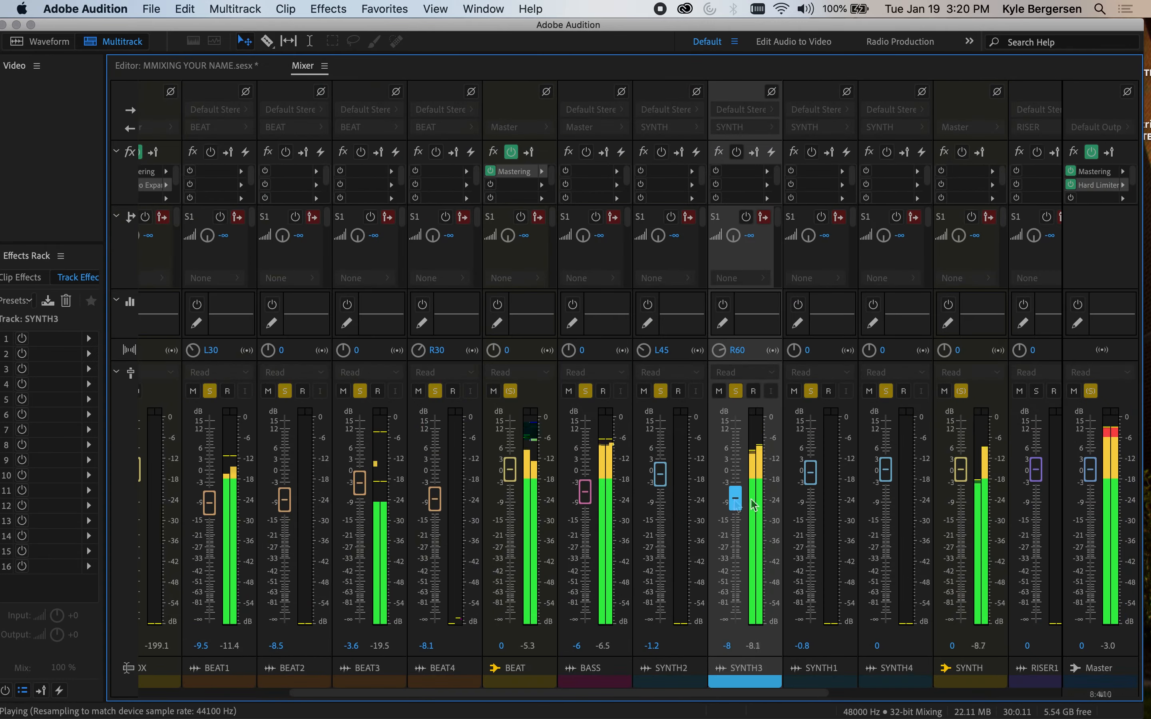
Play the section around bar 17 and lower the SYNTH1 fader to about -11.5 dB
click(187, 65)
click(303, 65)
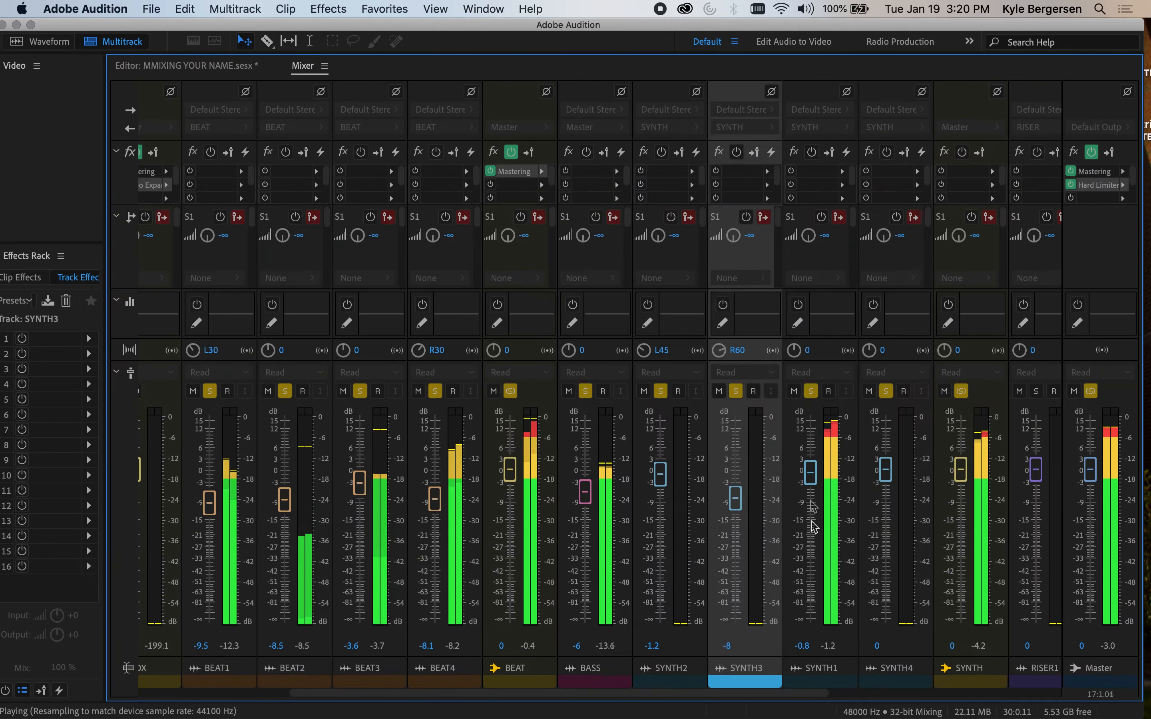
key(space)
key(9)
click(113, 42)
click(303, 66)
Move the time selection to about bars 22 to 23 and play it with the mixer open
click(187, 65)
drag(768, 131, 901, 132)
drag(727, 130, 877, 132)
click(303, 66)
key(space)
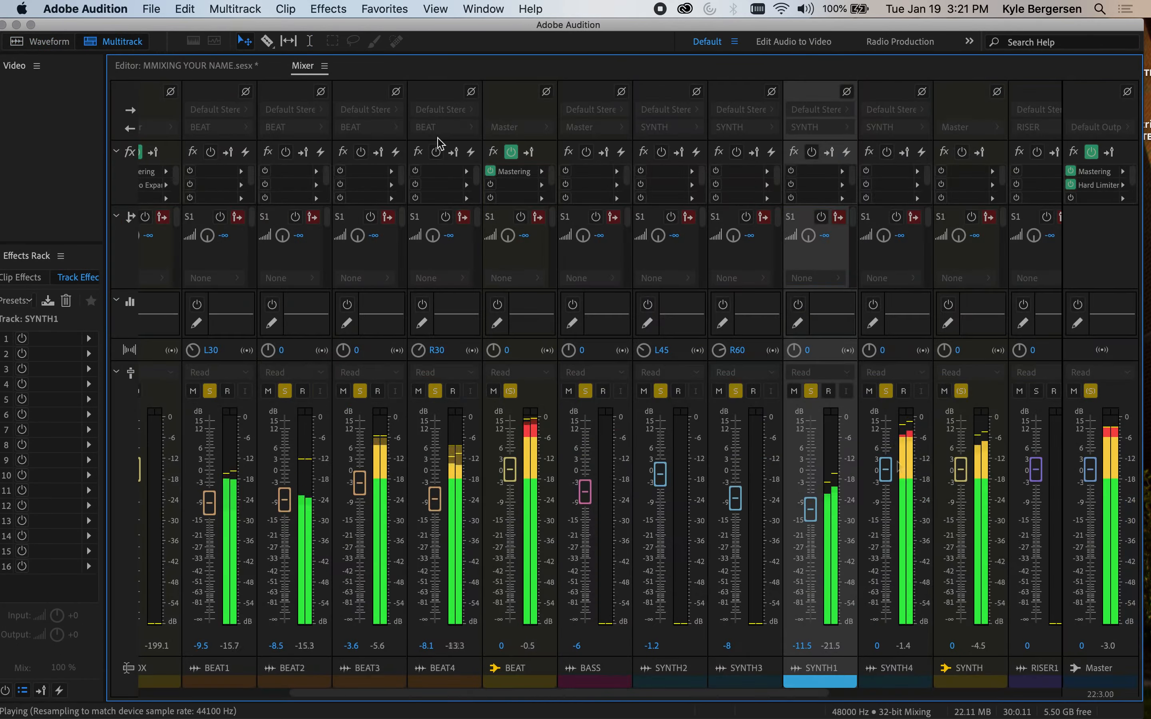
Lower SYNTH4 to about -12.8 dB, pan SYNTH1 to L75 and SYNTH4 to R90, and save the session
drag(885, 470, 886, 513)
click(808, 351)
text(L75)
key(Return)
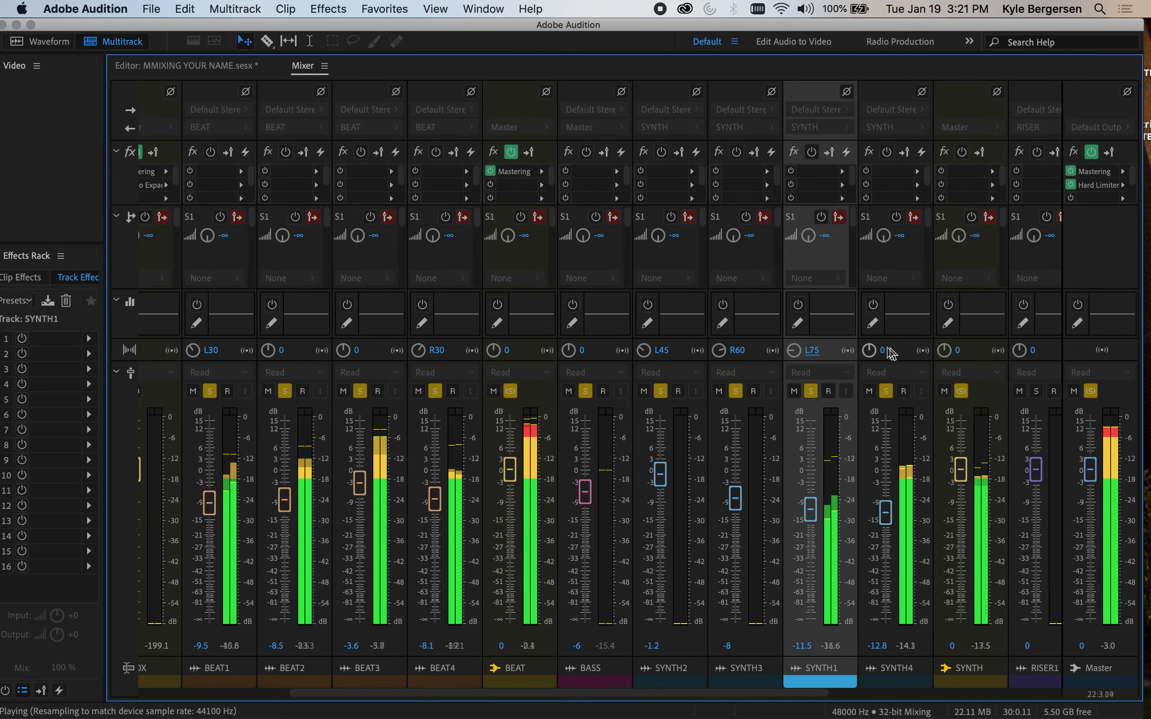
click(890, 352)
key(space)
key(super+s)
Return to the multitrack editor and play a time selection at about bars 7 to 9
click(208, 70)
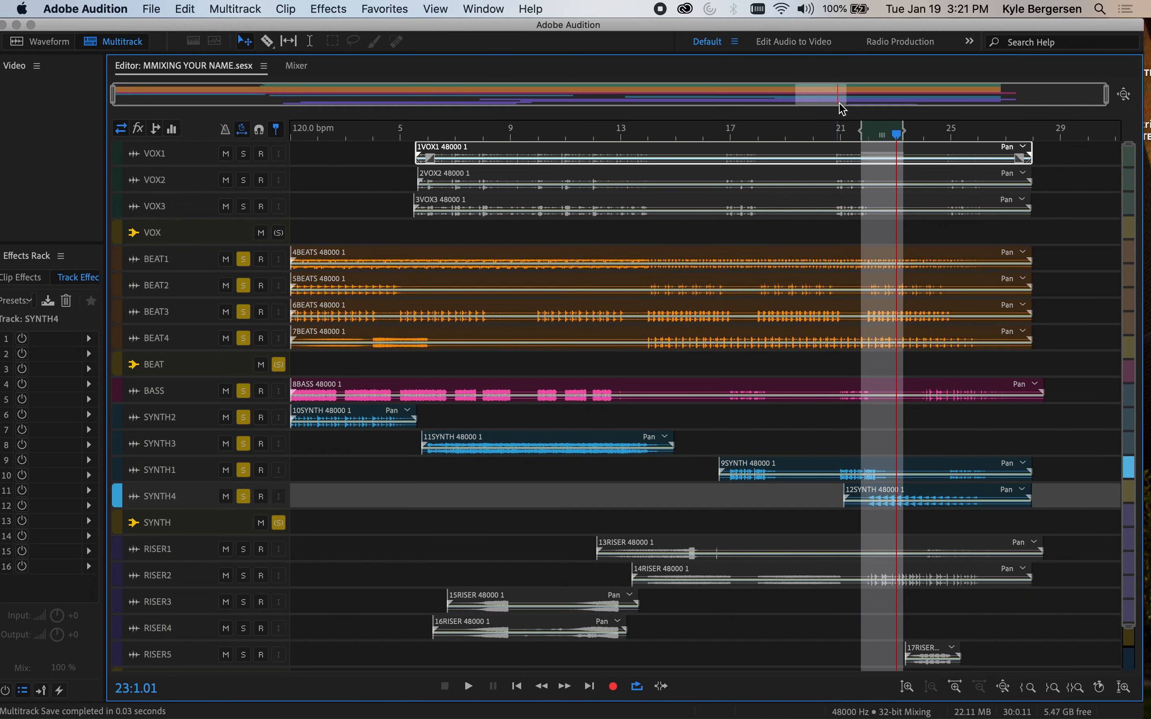
drag(523, 167, 461, 166)
drag(906, 131, 514, 207)
key(space)
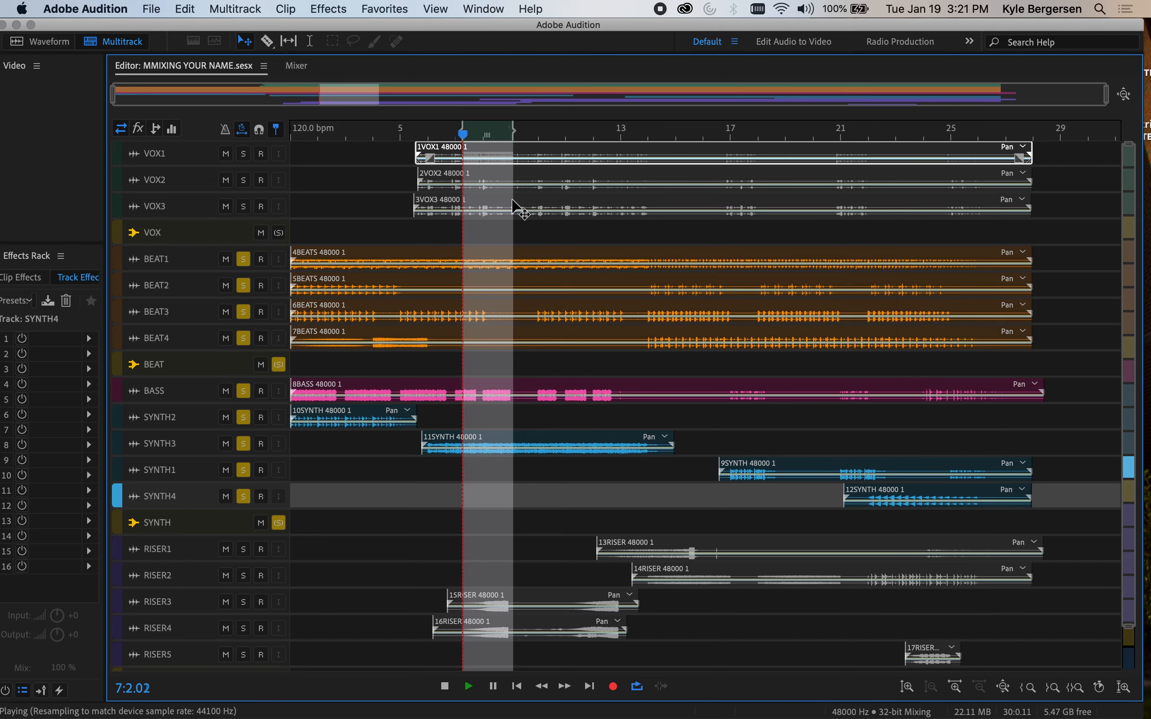
Solo RISER3, lower its fader to about -11 dB in the mixer, and stop playback
click(242, 602)
click(300, 65)
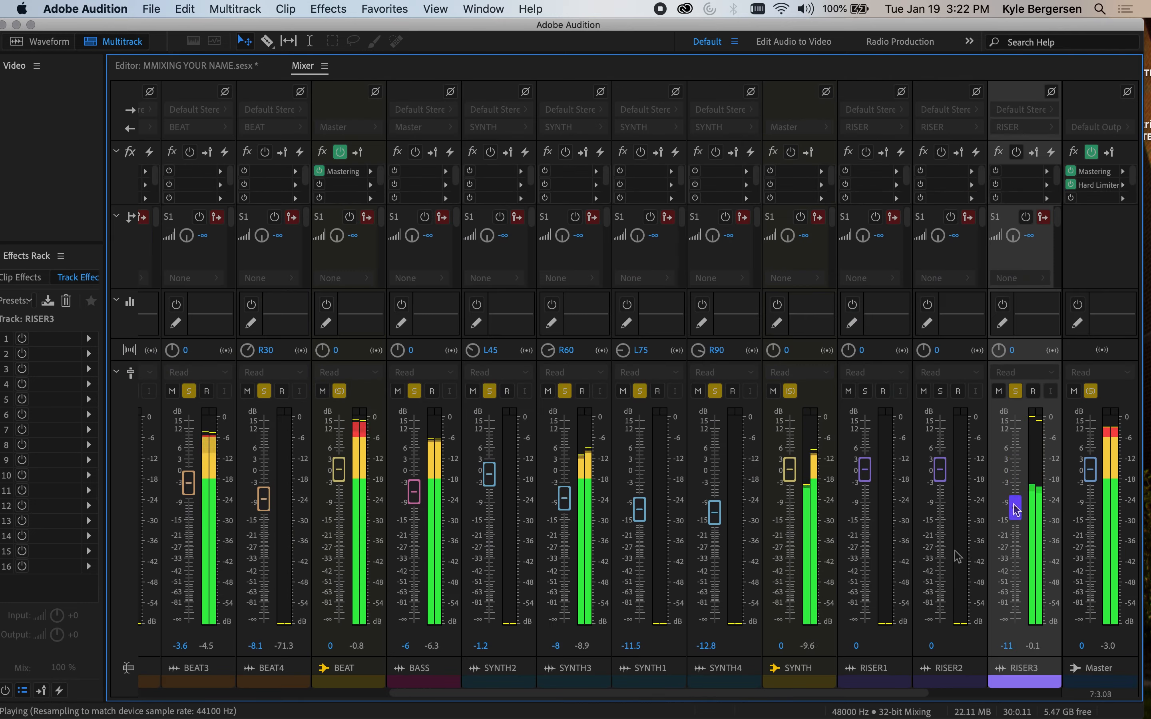
scroll(958, 555, right, 5)
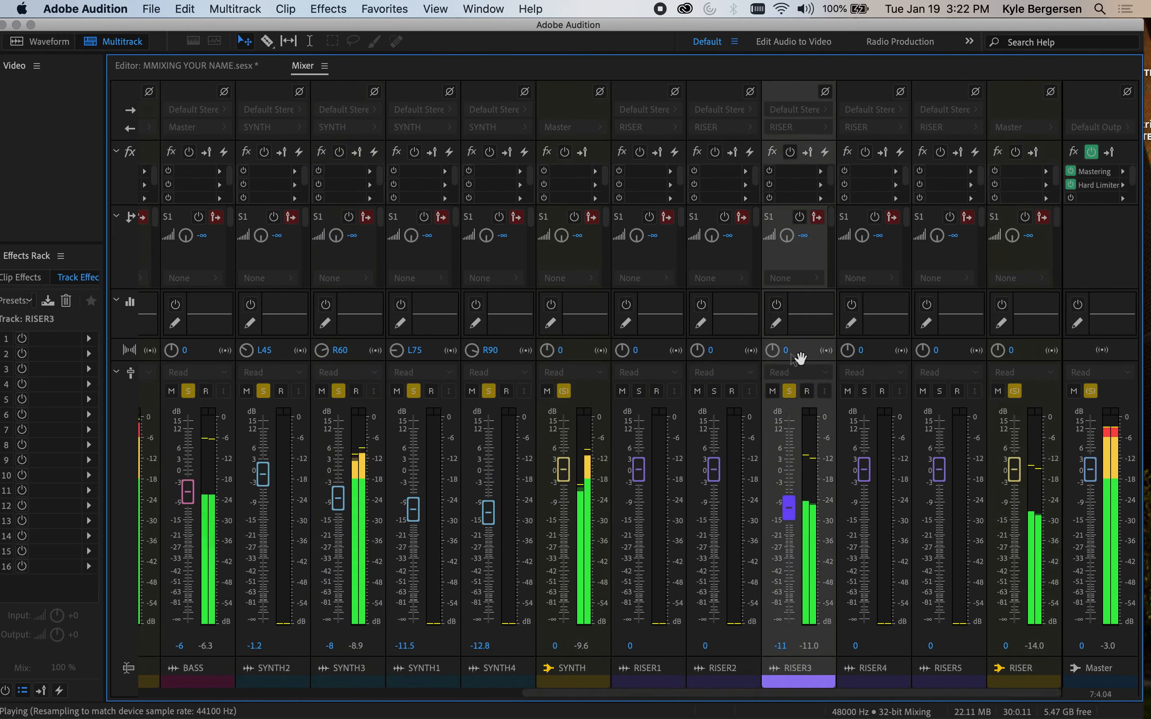
key(space)
Move the RISER3 track above the SYNTH bus and RISER4 above RISER1 in the editor, and start playback
click(185, 65)
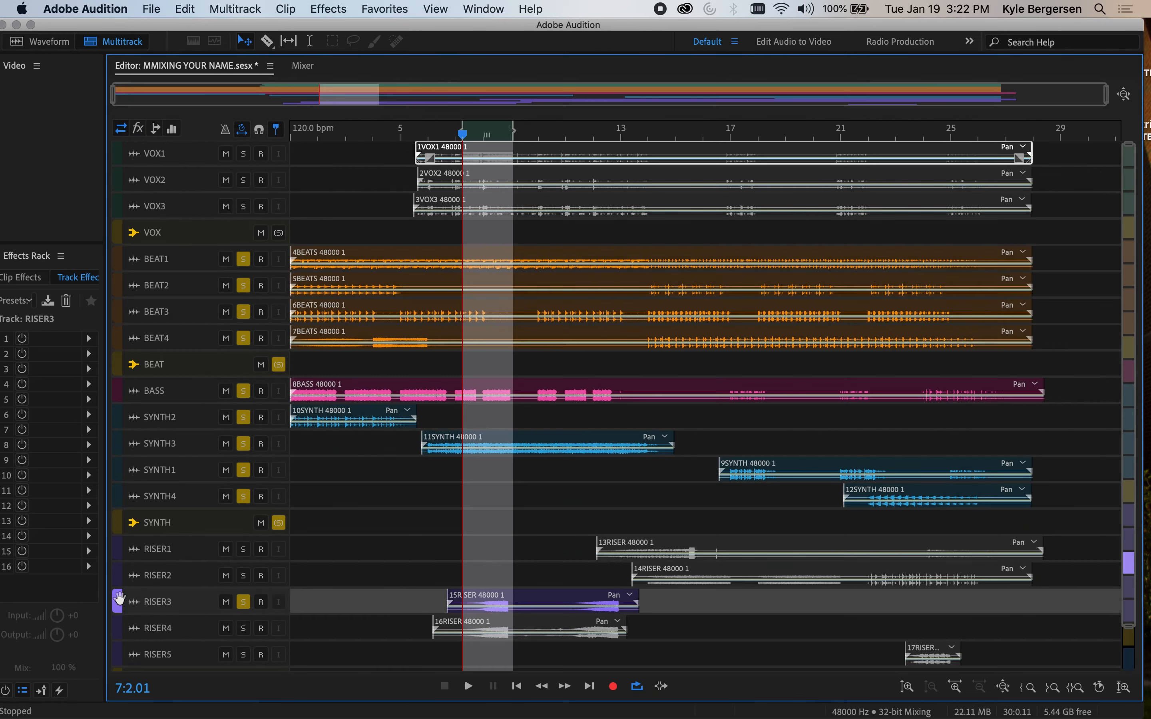
drag(119, 599, 126, 513)
drag(118, 629, 122, 564)
click(261, 577)
key(space)
Solo RISER4 in the mixer, lower its fader to about -13.5 dB, and pan it to L90
click(302, 66)
click(731, 392)
click(715, 391)
drag(714, 470, 713, 515)
click(711, 352)
text(-90)
click(787, 352)
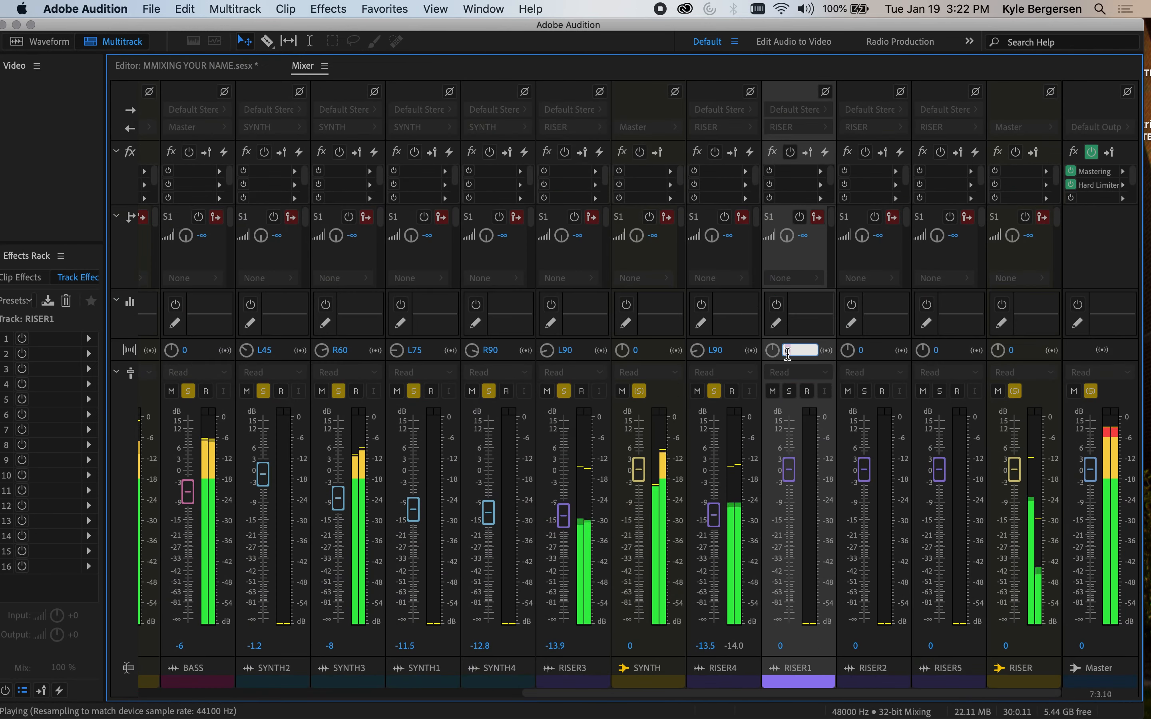
Move the SYNTH bus in front of RISER3 in the mixer and change RISER4's pan to R90
drag(640, 668, 566, 667)
click(715, 352)
text(90)
Lower the RISER3 fader to about -18.2 dB and RISER4 to about -17.3 dB, and save the session
drag(713, 515, 713, 523)
drag(639, 517, 639, 527)
key(space)
key(super+s)
drag(714, 524, 713, 527)
Move the time selection to about bars 14 to 17, solo RISER1 and RISER2, and play it
click(187, 66)
drag(512, 130, 734, 132)
drag(461, 129, 645, 133)
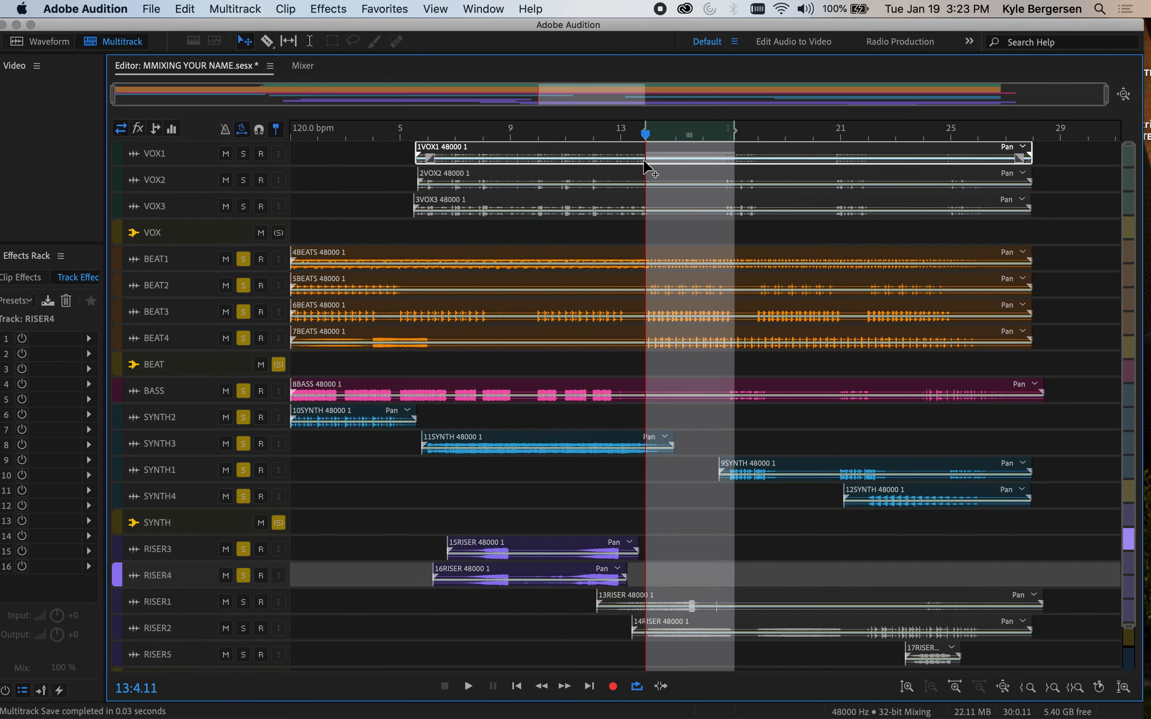
click(243, 602)
click(243, 628)
key(space)
Lower RISER2 to about -11.6 dB and RISER1 to about -10.5 dB, and pan them to R60 and L60
click(303, 65)
drag(864, 470, 863, 510)
drag(788, 470, 788, 507)
click(791, 352)
text(-60)
click(865, 351)
text(60)
key(space)
Move the time selection to about bars 23.5 to 25, solo RISER5, and play it
click(218, 66)
drag(734, 131, 956, 176)
drag(645, 132, 911, 133)
click(243, 654)
key(space)
Check the riser levels in the mixer, stop playback, save the session, and return to the multitrack editor
click(303, 66)
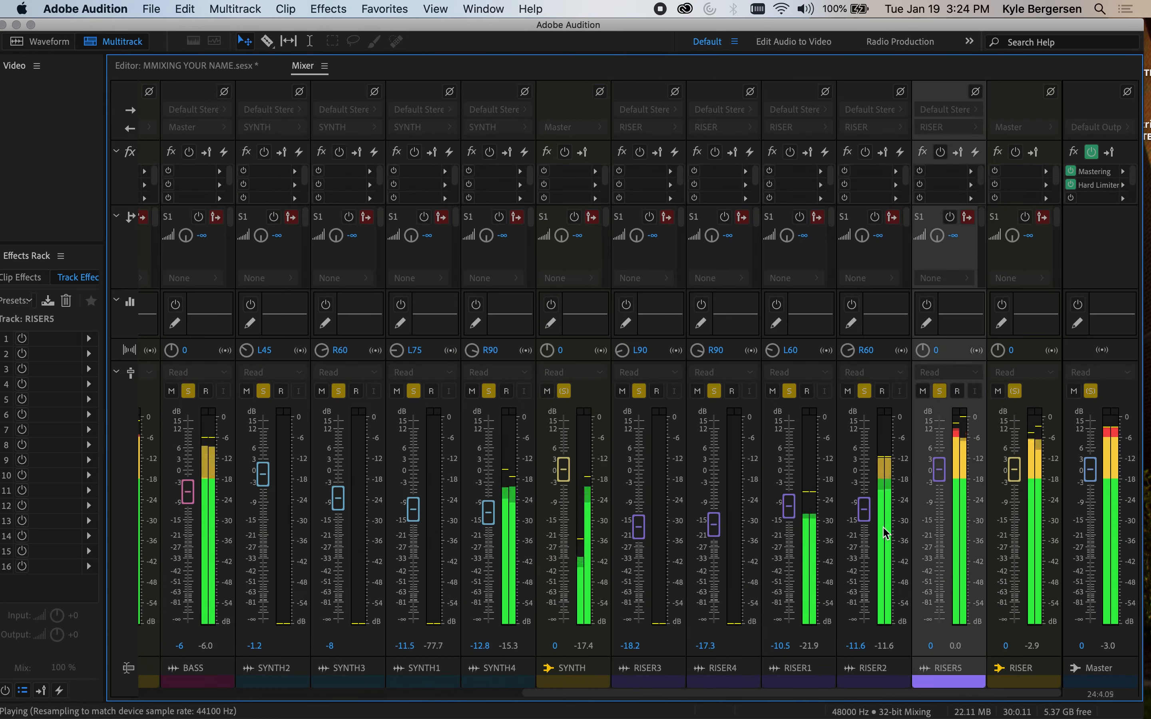
click(864, 508)
key(space)
key(super+s)
click(216, 67)
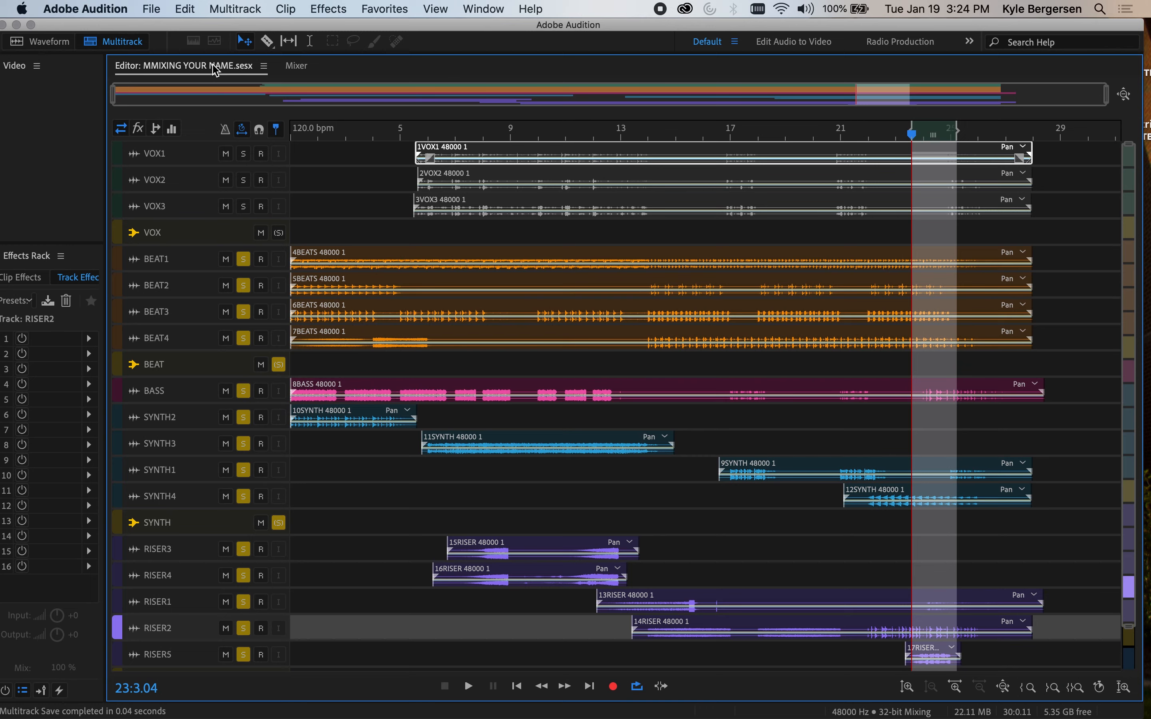
Clear the solos on all tracks and select the BASS track
scroll(247, 428, down, 3)
click(278, 662)
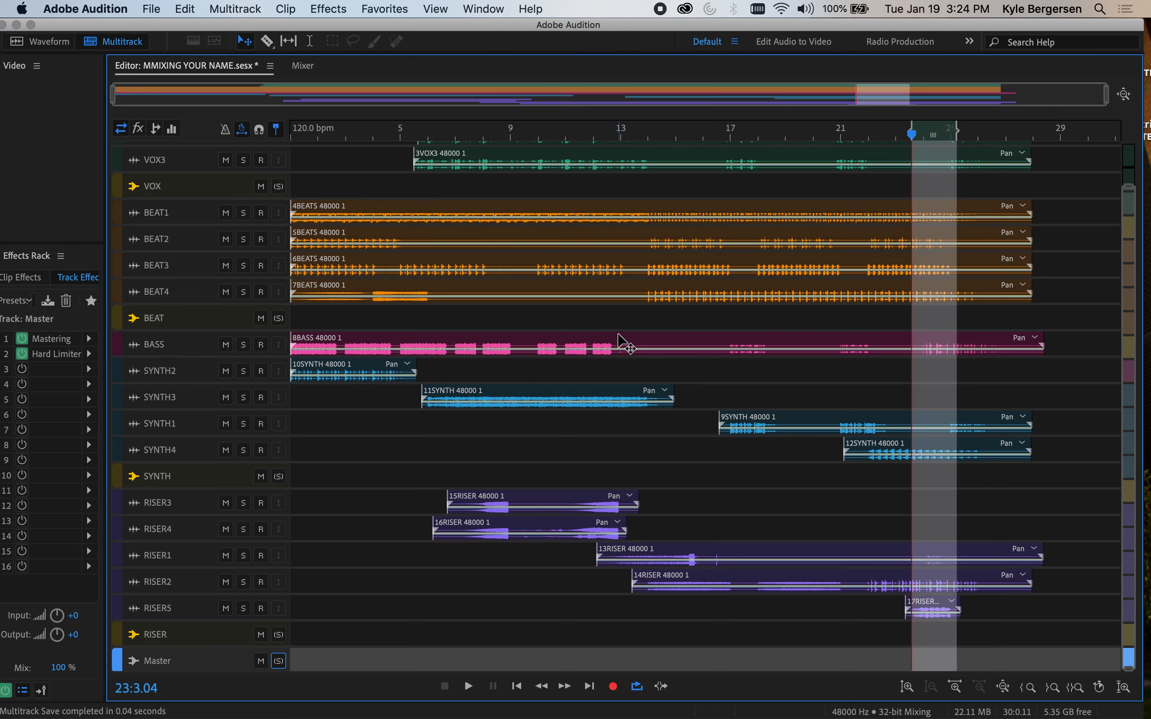
scroll(605, 414, up, 2)
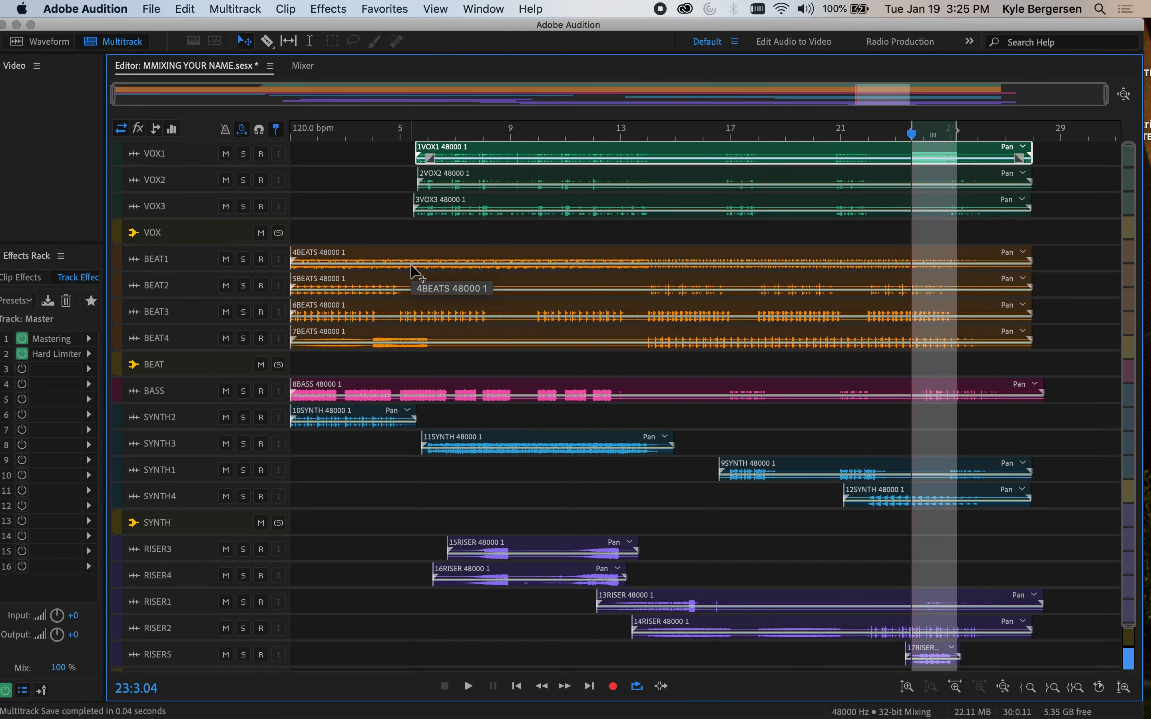
click(181, 391)
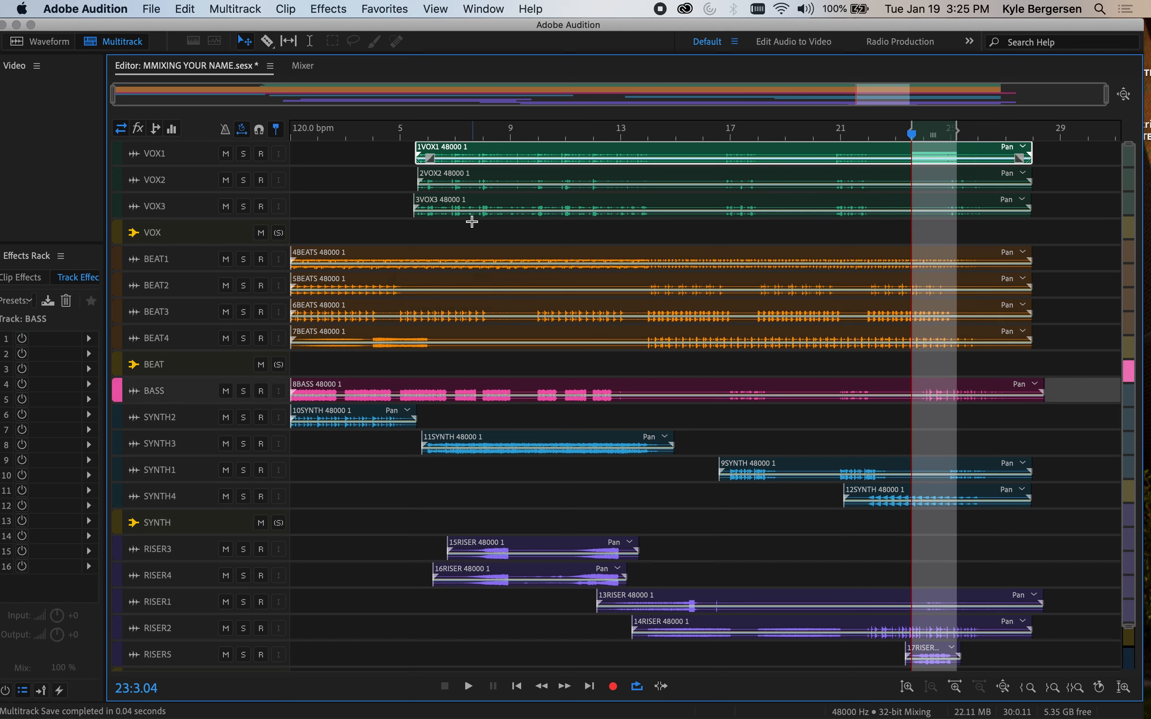
Set the time selection to about bars 3 to 4.75 and play it
click(415, 128)
drag(415, 138, 345, 139)
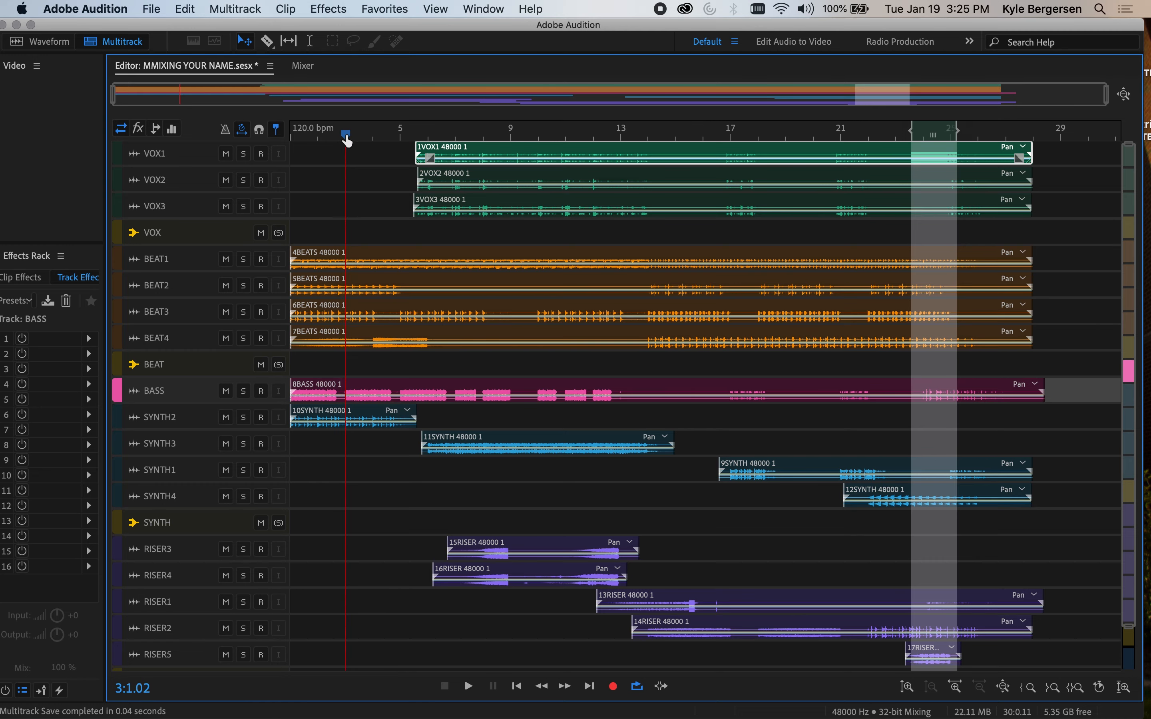
shift+click(345, 143)
drag(406, 138, 395, 141)
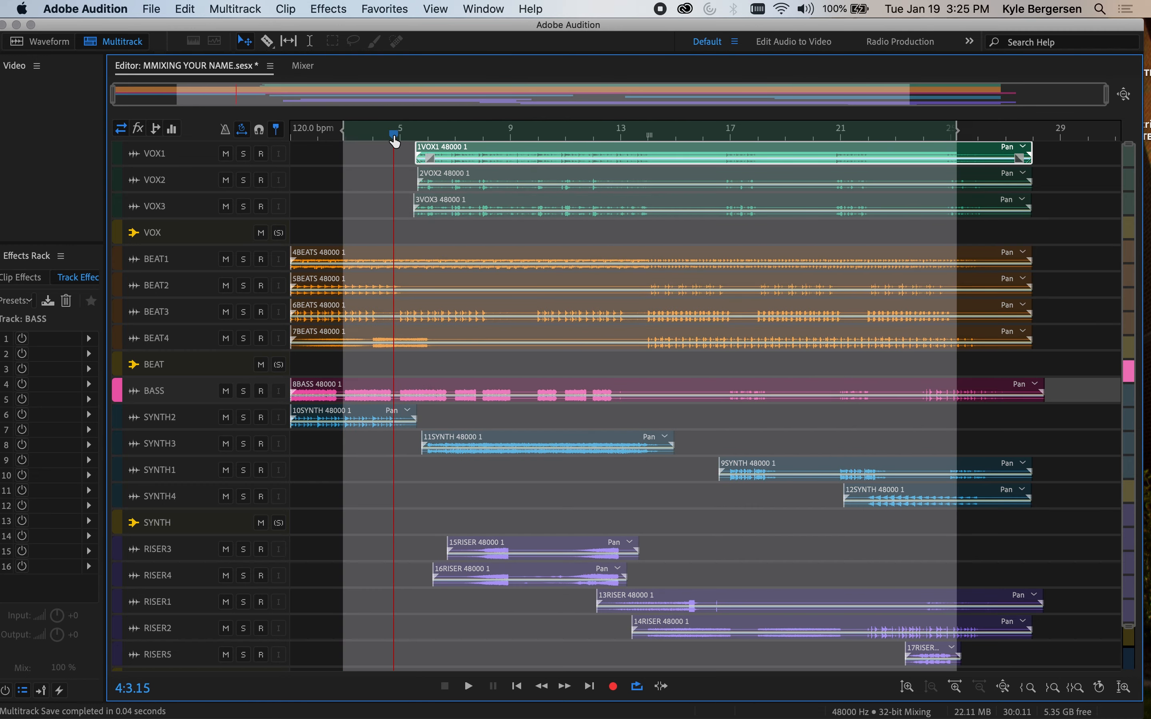
shift+click(395, 141)
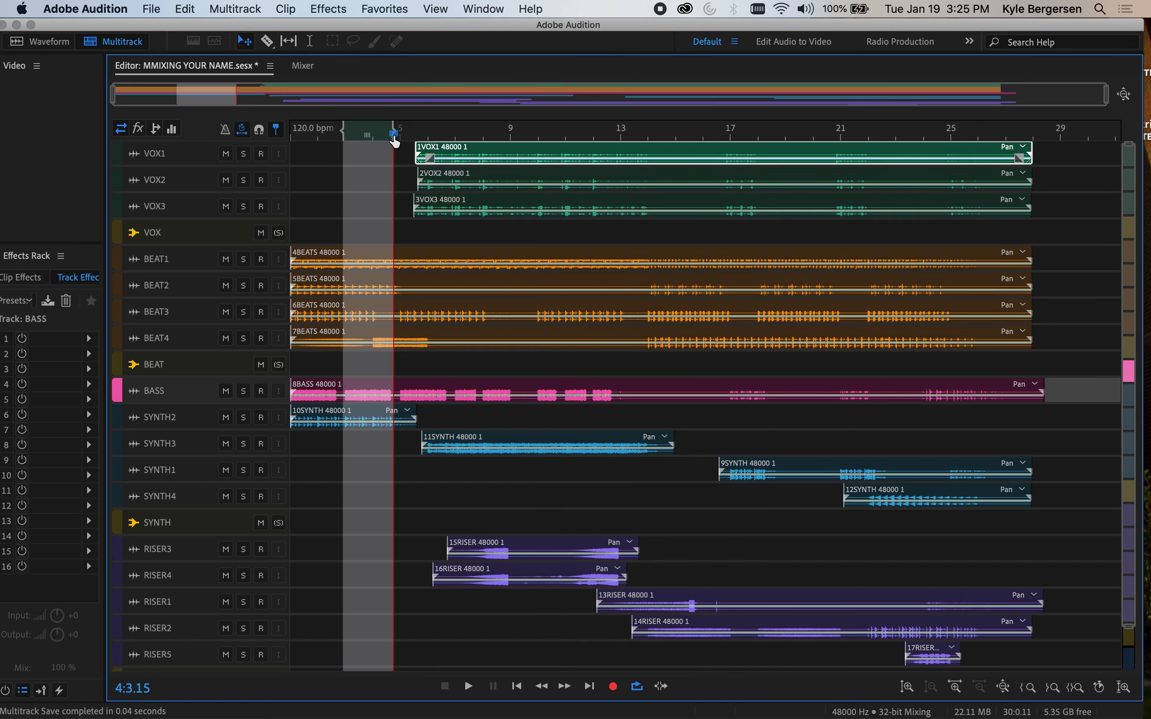
key(space)
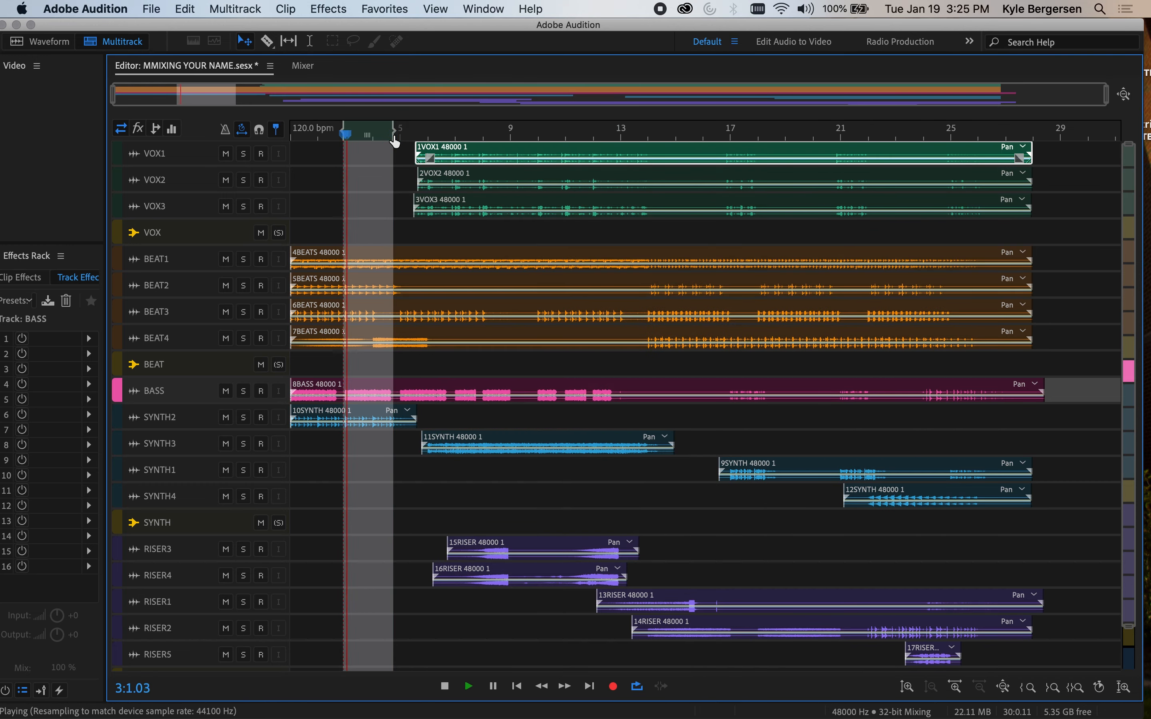
Add a Delay effect to the second slot of the BEAT bus in the mixer, using the Rich Double preset
click(304, 67)
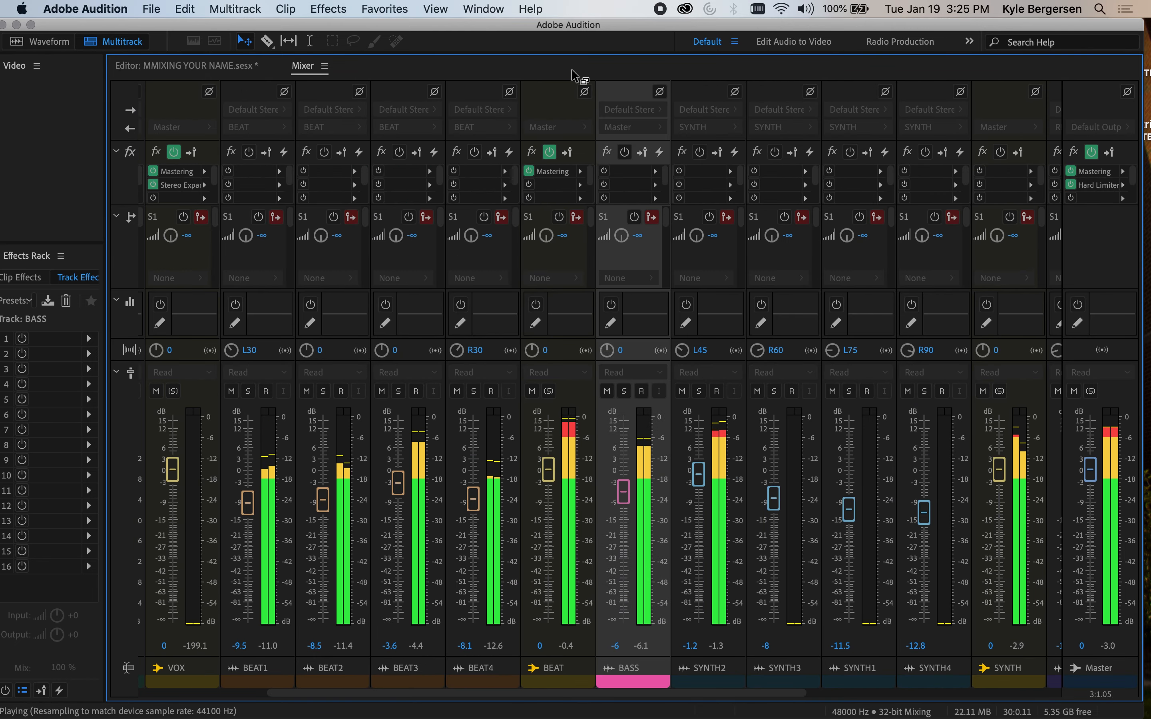
click(580, 185)
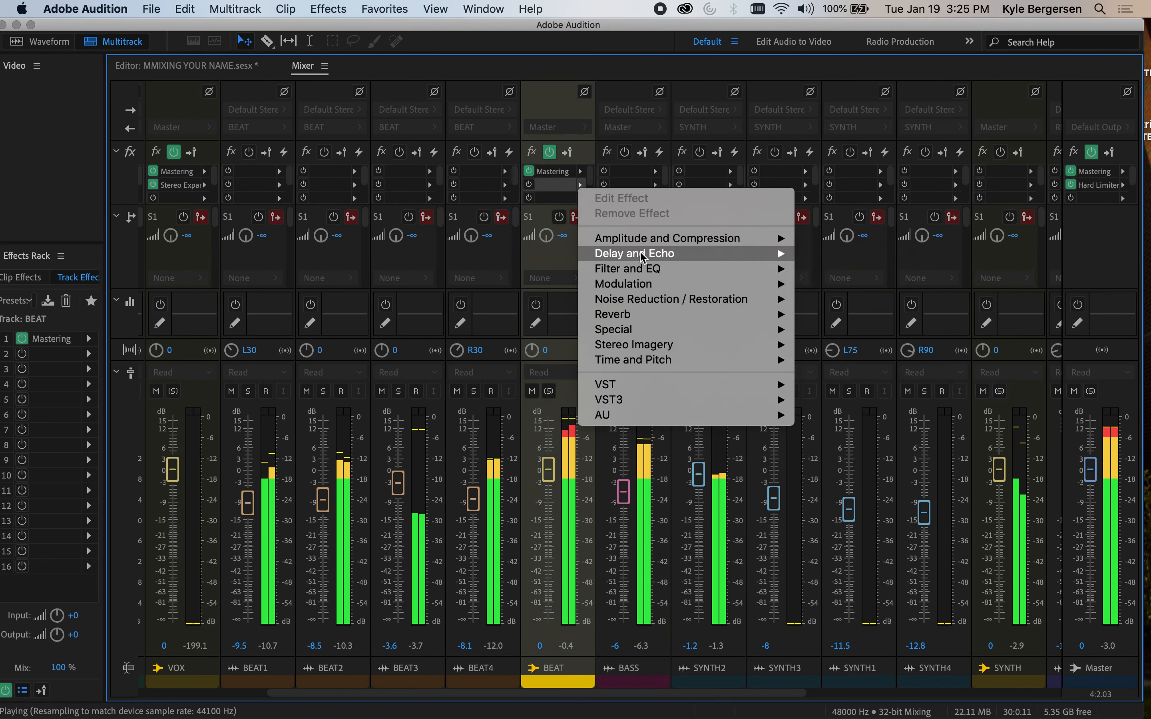
mouse_move(627, 254)
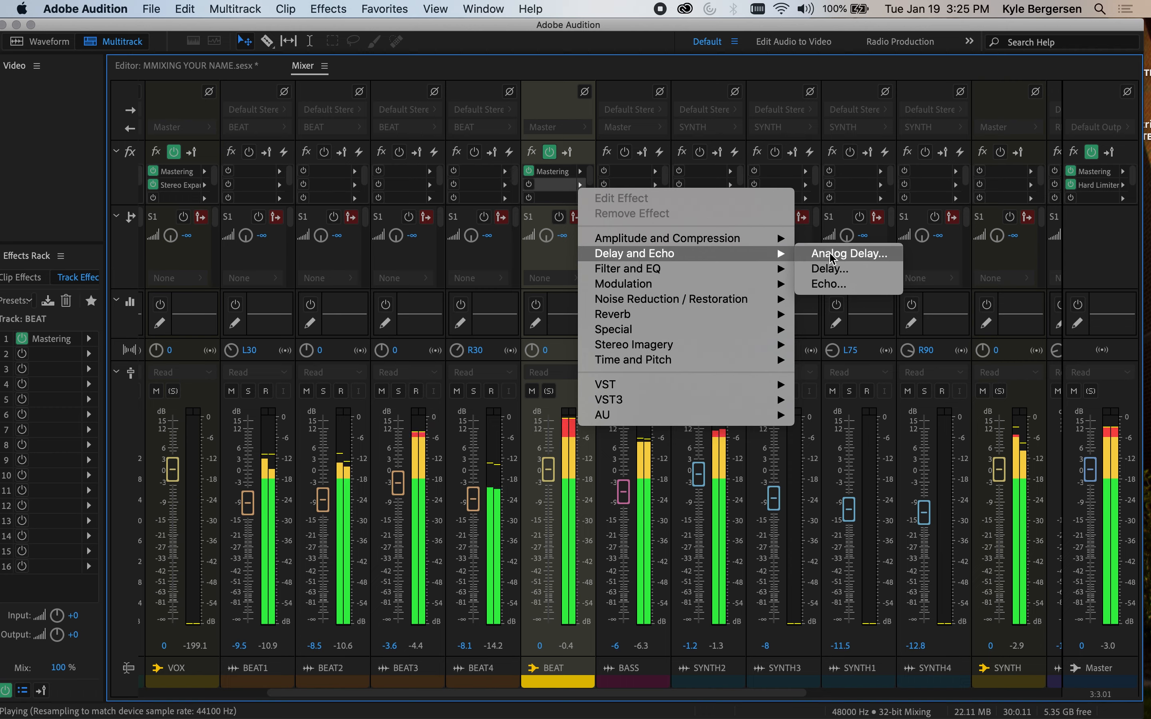
click(830, 269)
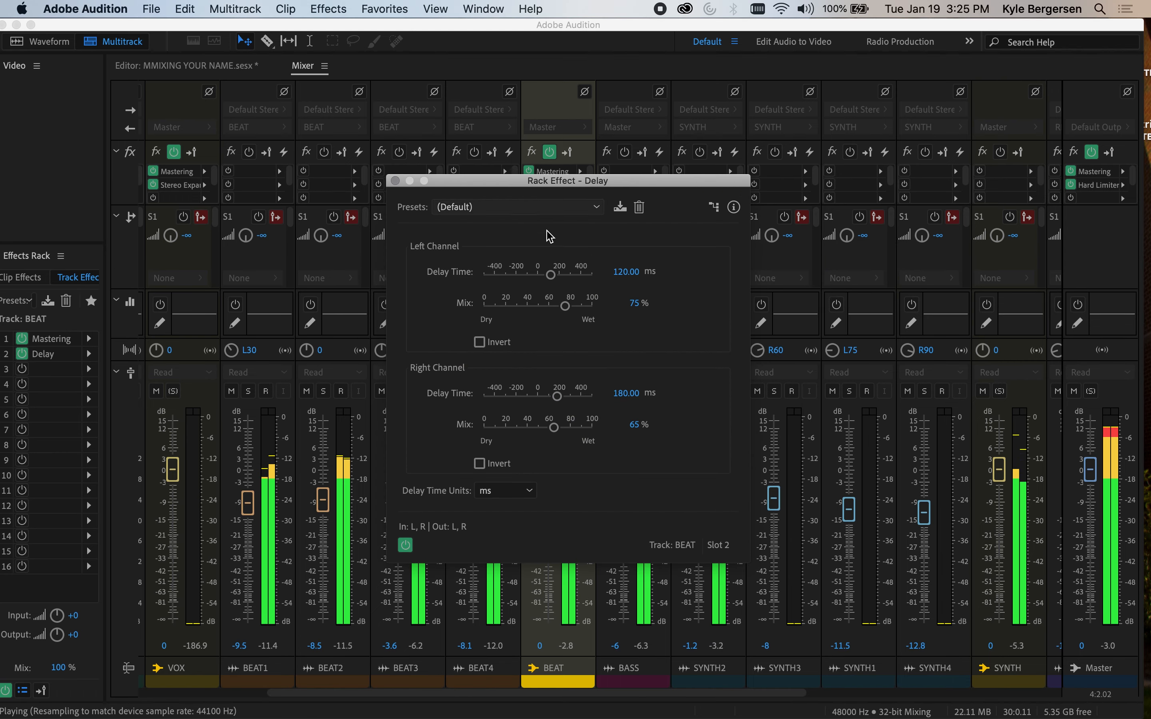
click(556, 208)
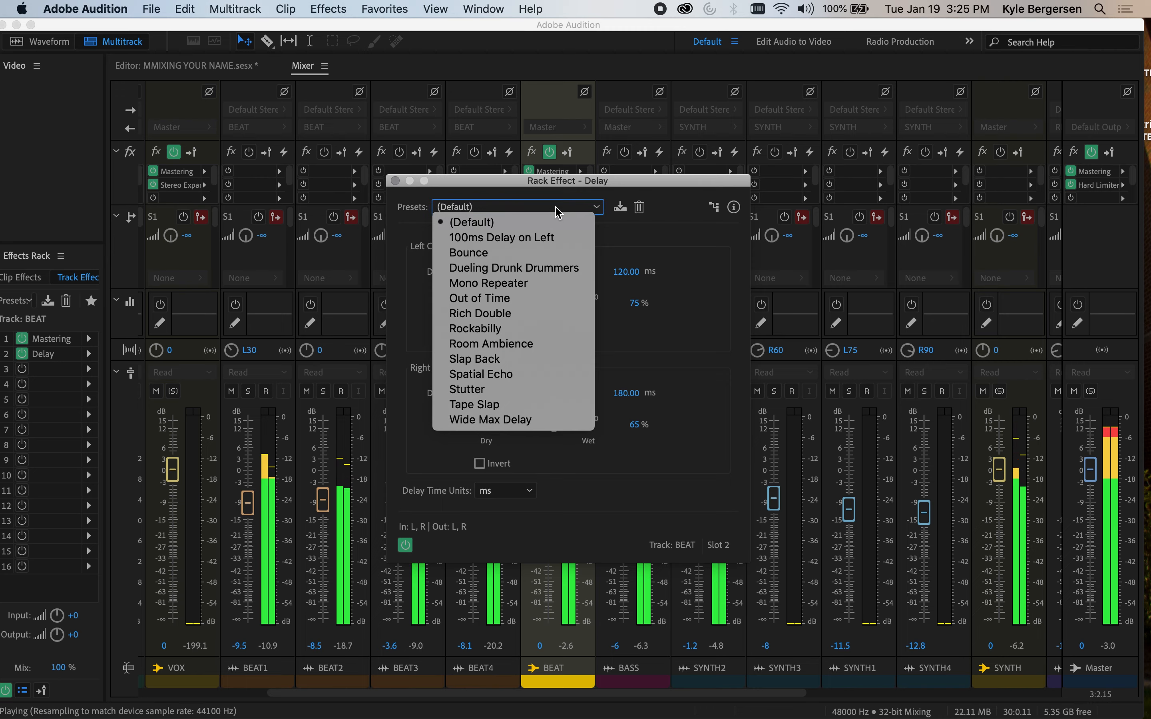
click(500, 314)
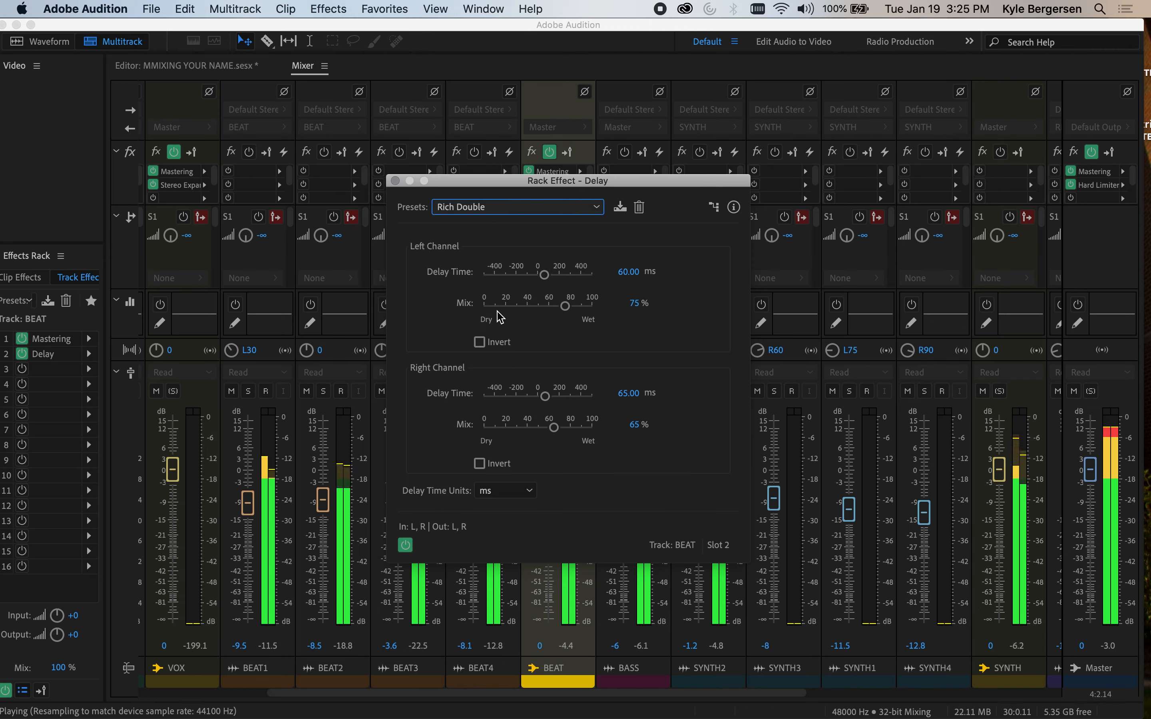
Add a Stereo Expander to the third slot of the BEAT bus and set Stereo Expand to 202%
click(580, 198)
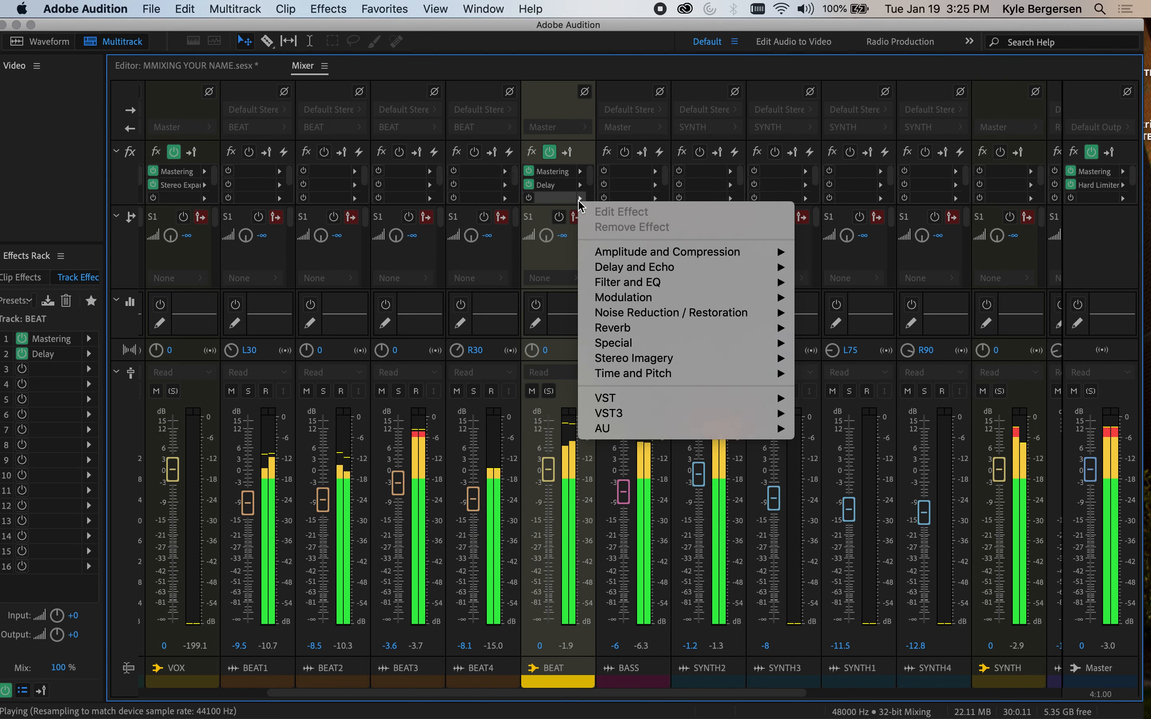
mouse_move(632, 360)
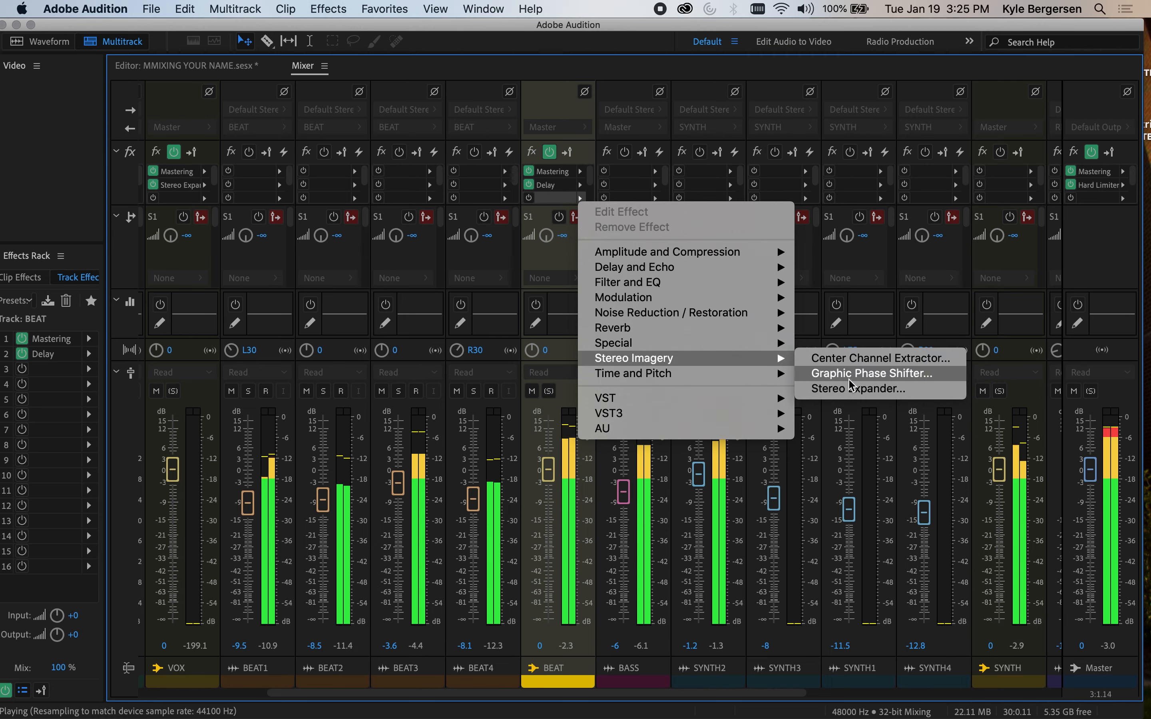
click(870, 389)
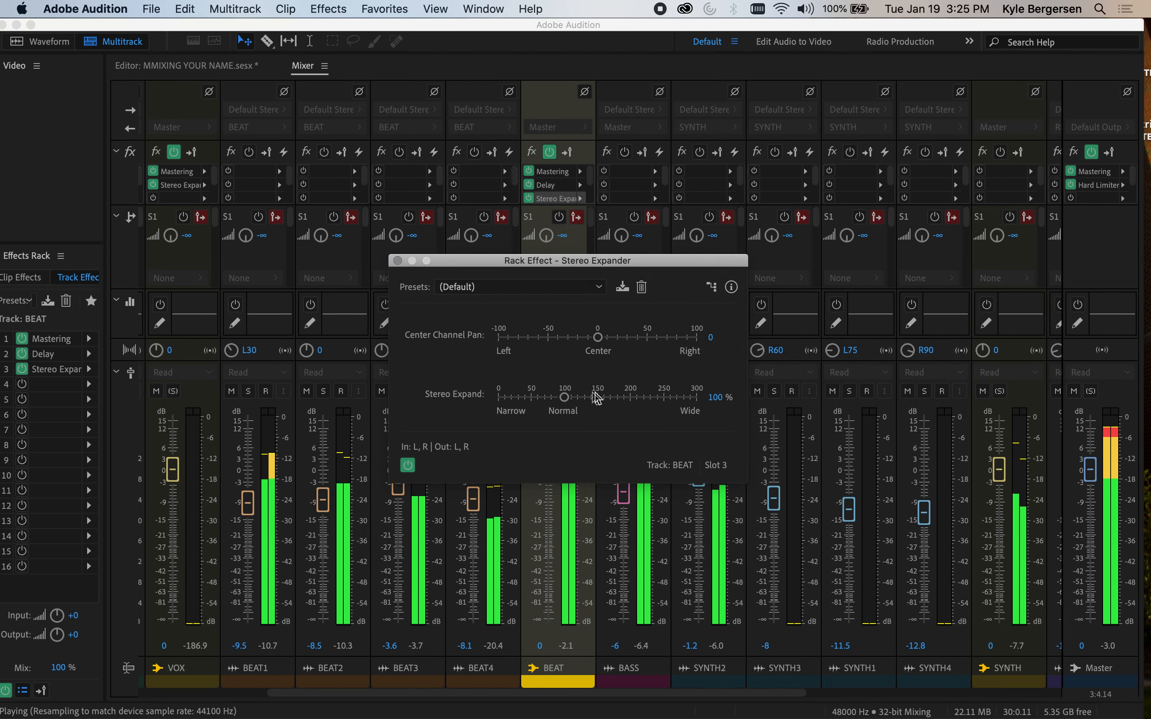
drag(565, 396, 635, 412)
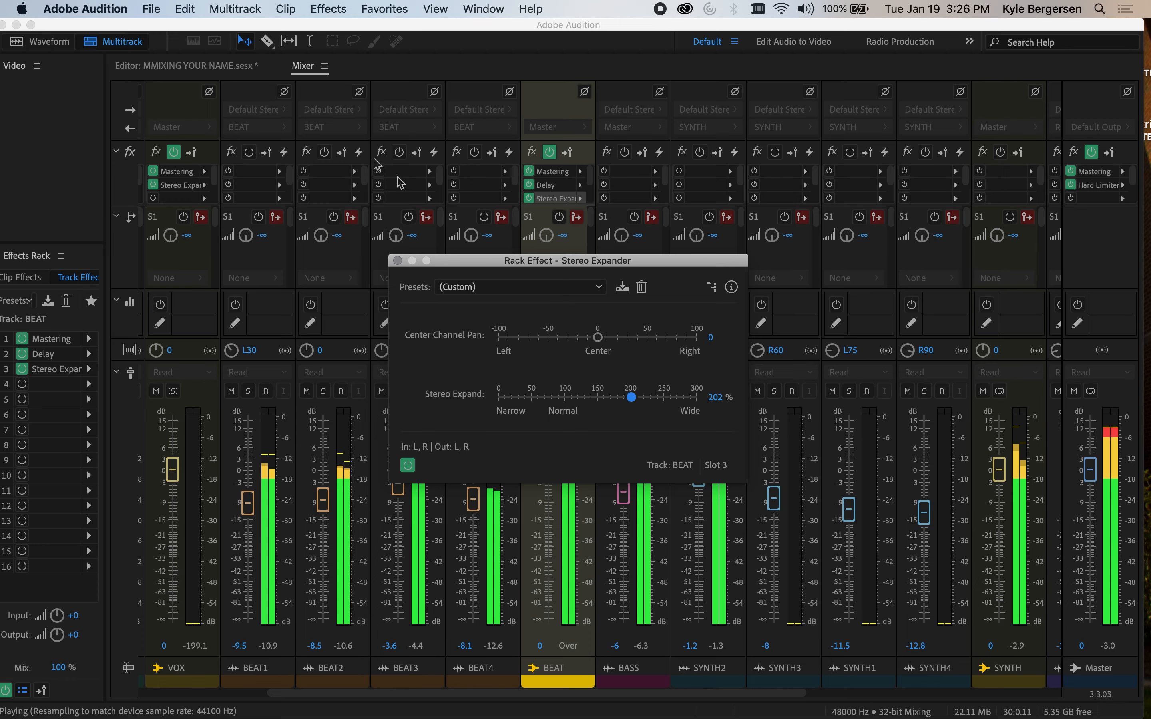
click(398, 261)
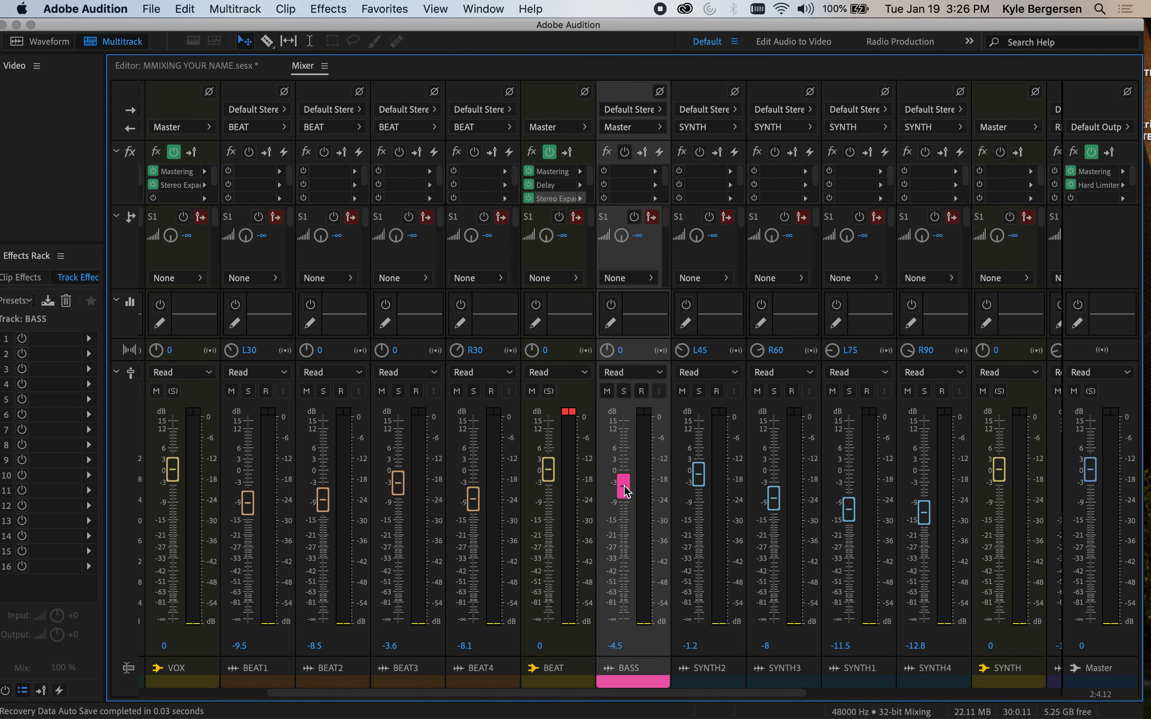
Return to the multitrack editor, clear the time selection, and move the playhead to the session start
click(188, 68)
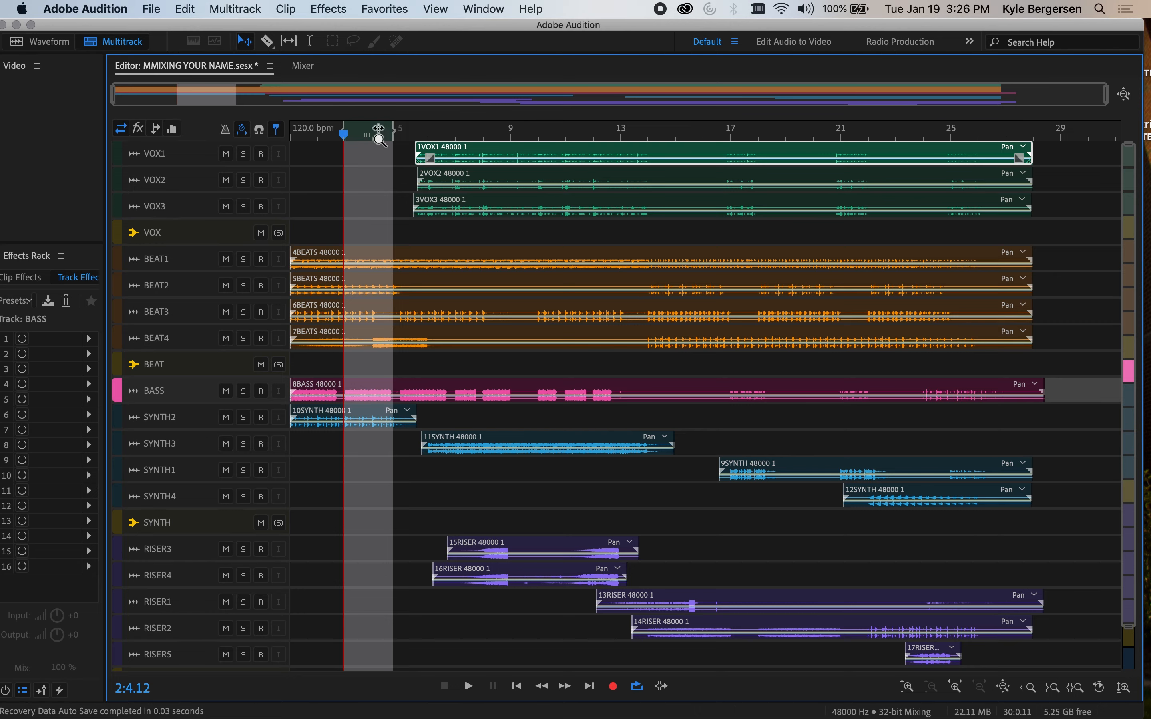
right_click(380, 133)
click(426, 196)
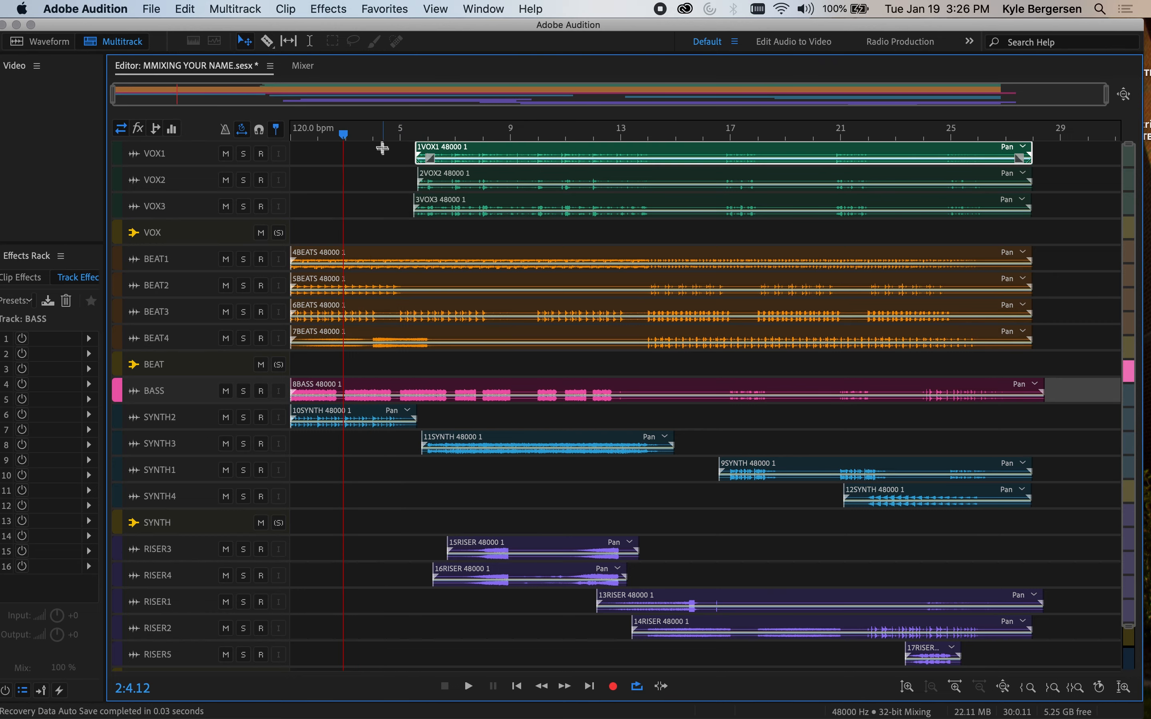
drag(339, 137, 292, 137)
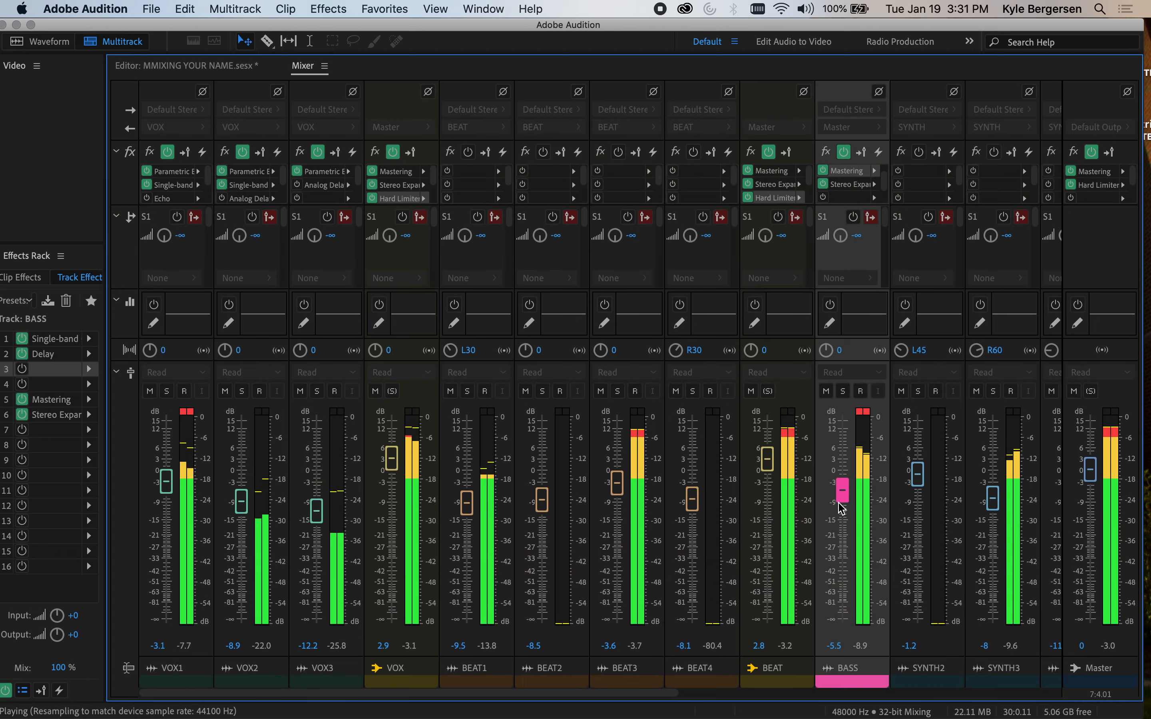
Stop playback and start a multitrack mixdown export of the entire session
key(space)
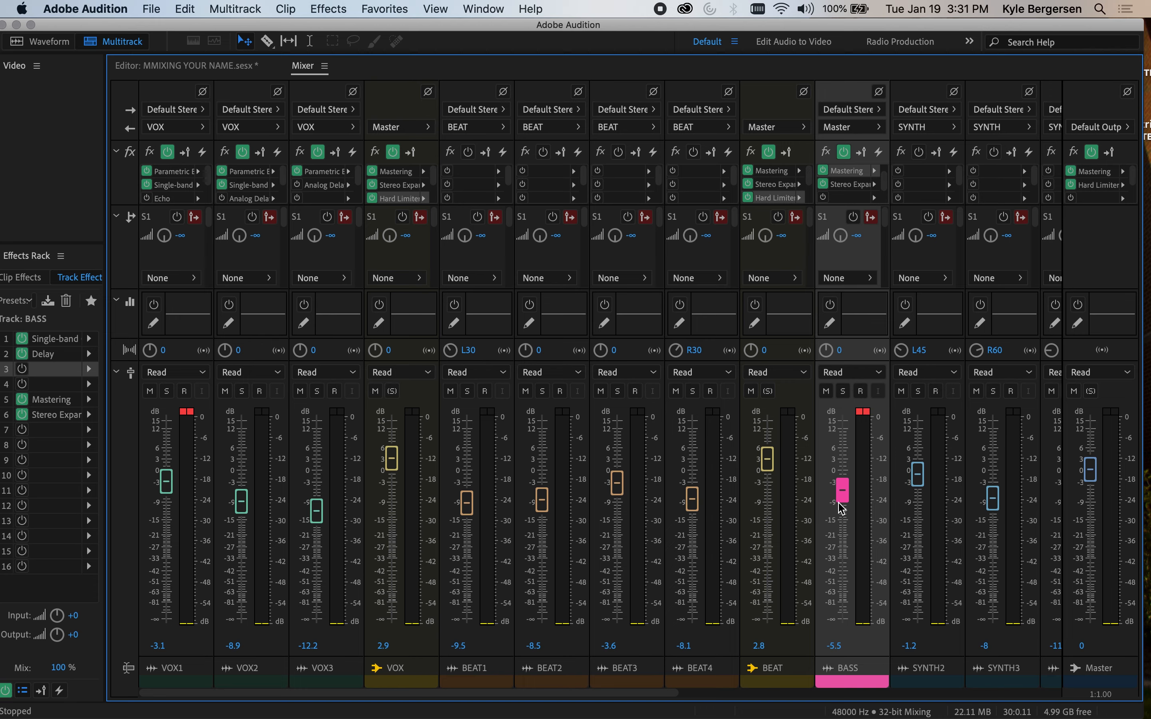
click(150, 9)
mouse_move(185, 304)
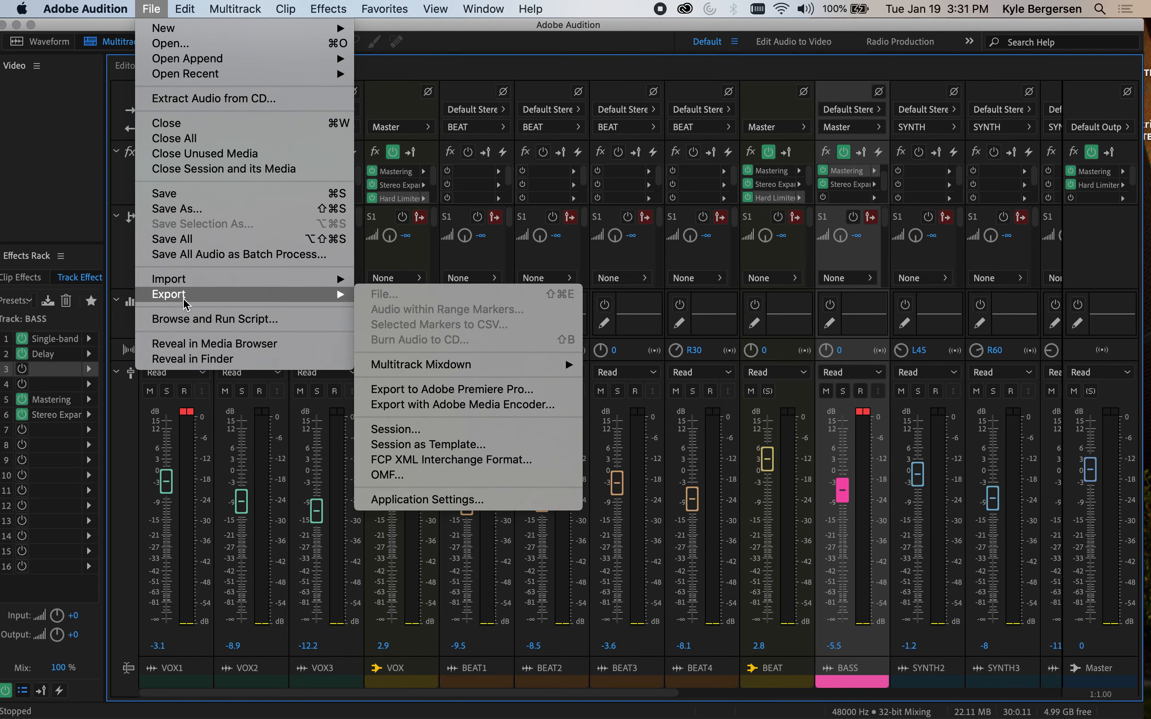
mouse_move(431, 365)
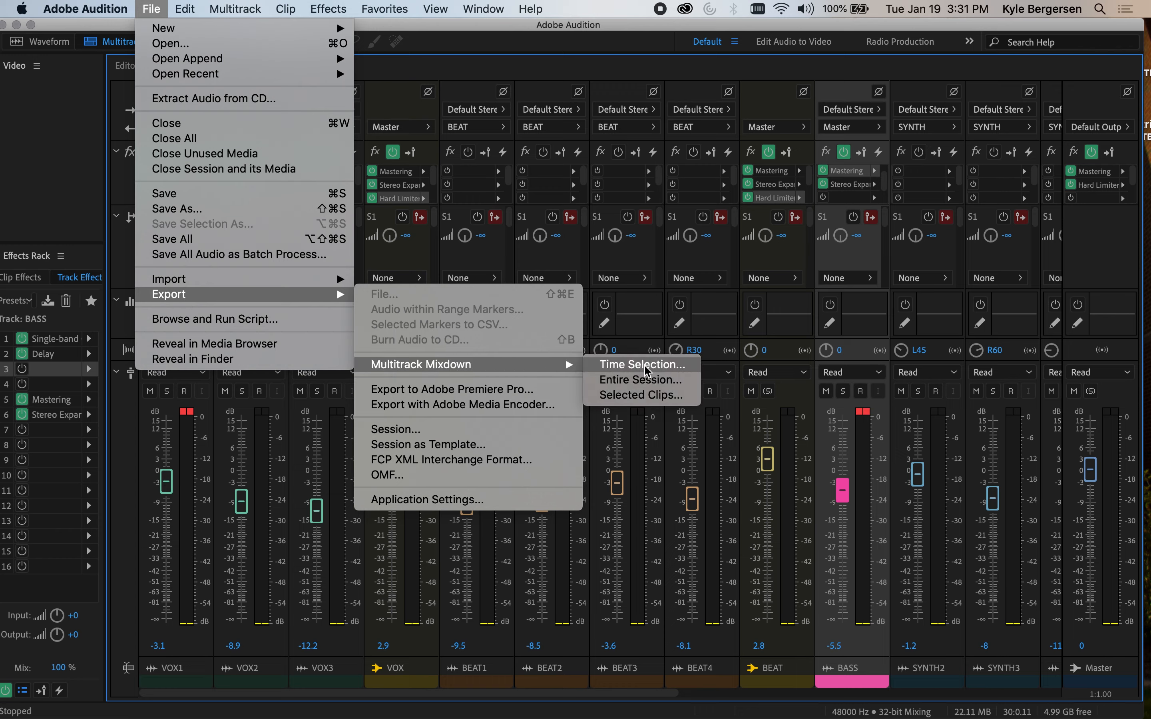
click(638, 380)
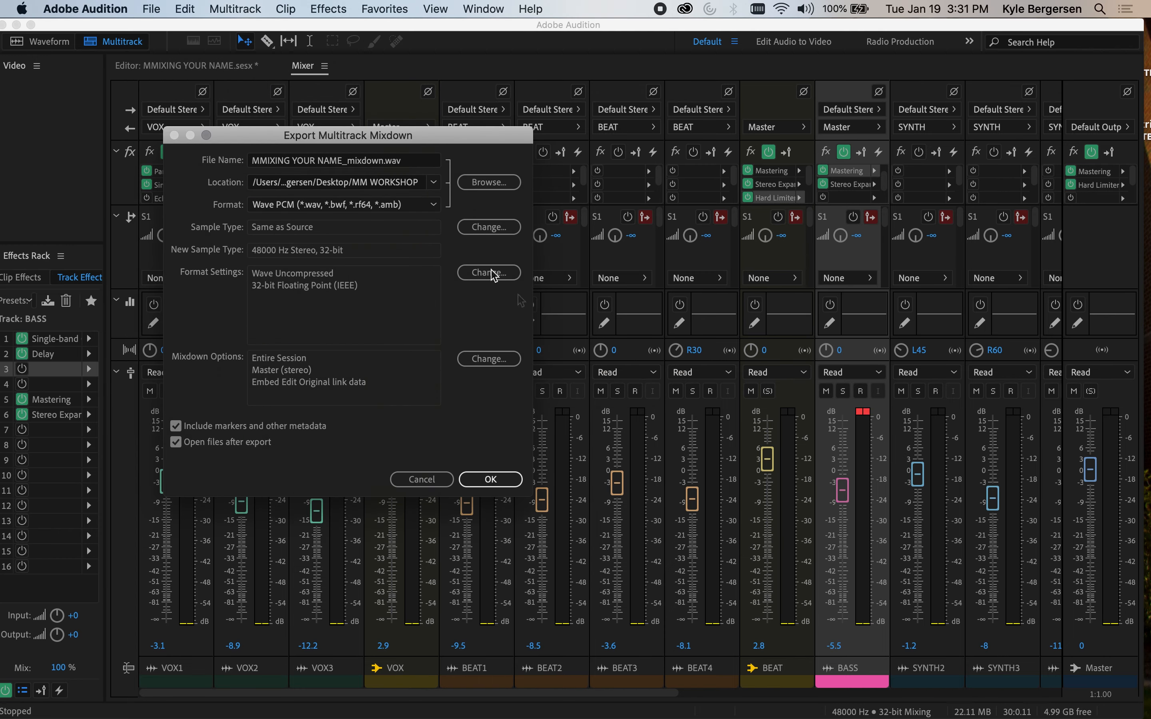
Name the mixdown "MMIXING YOUR NAME FINAL MIX.wav" in the Audition MM folder, confirm the export, and agree to create the folder
click(475, 183)
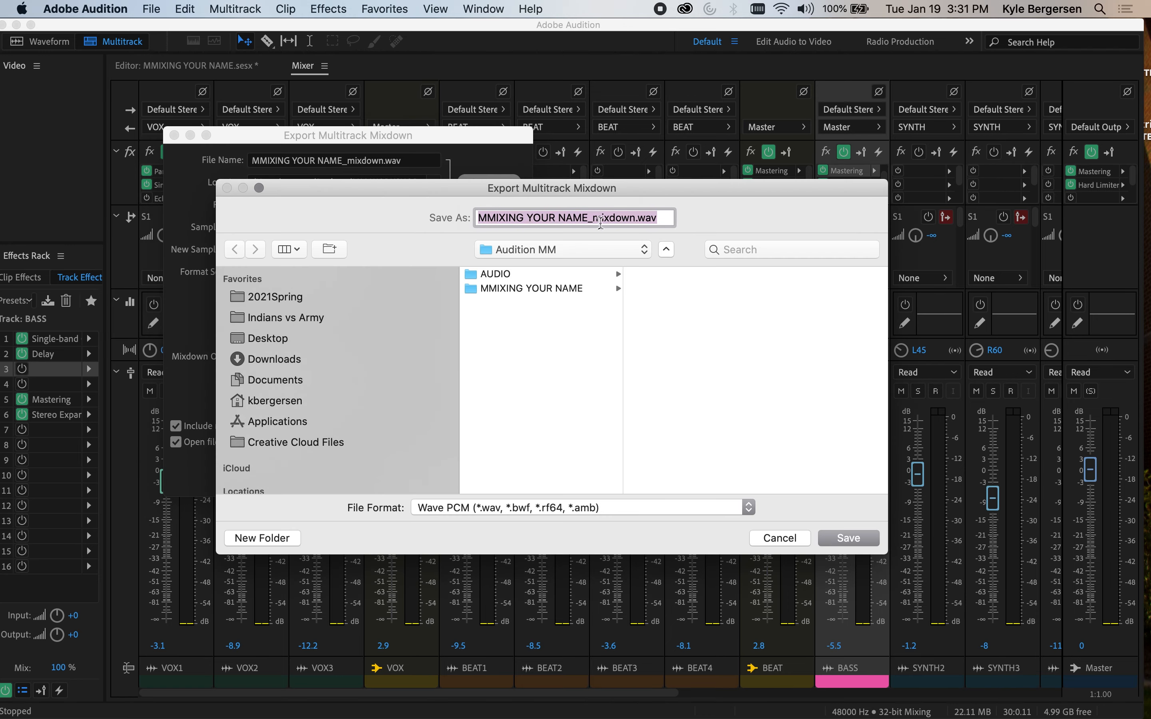
click(610, 219)
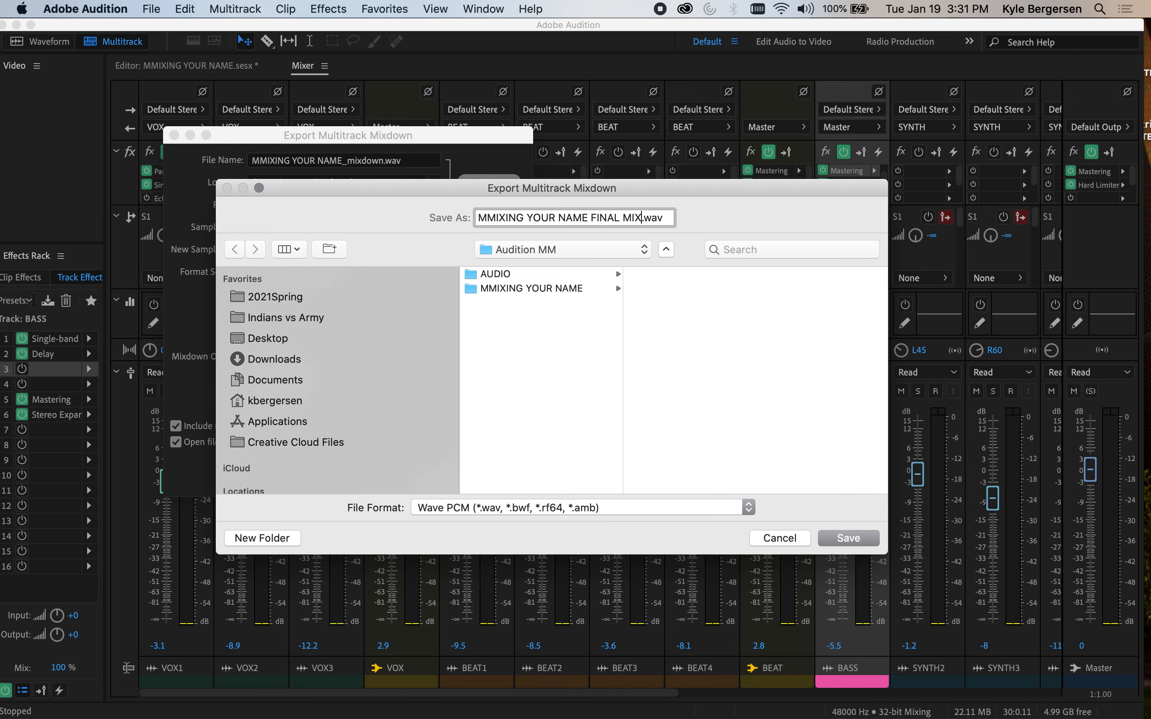
click(850, 538)
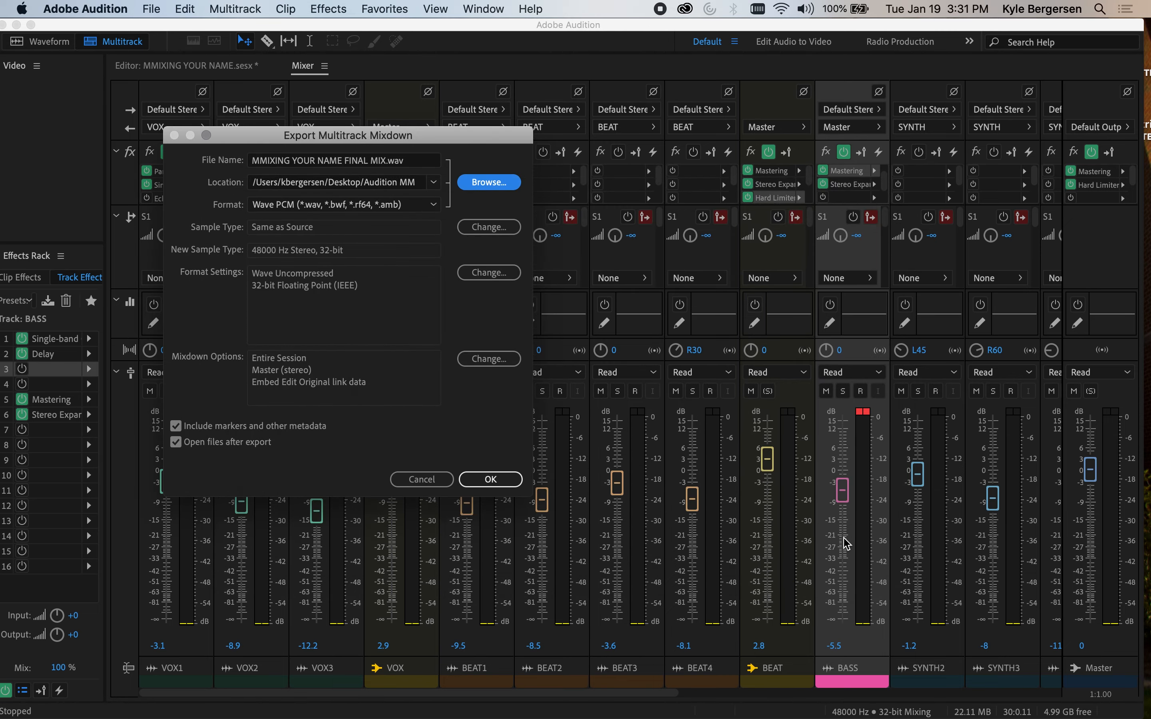
click(490, 479)
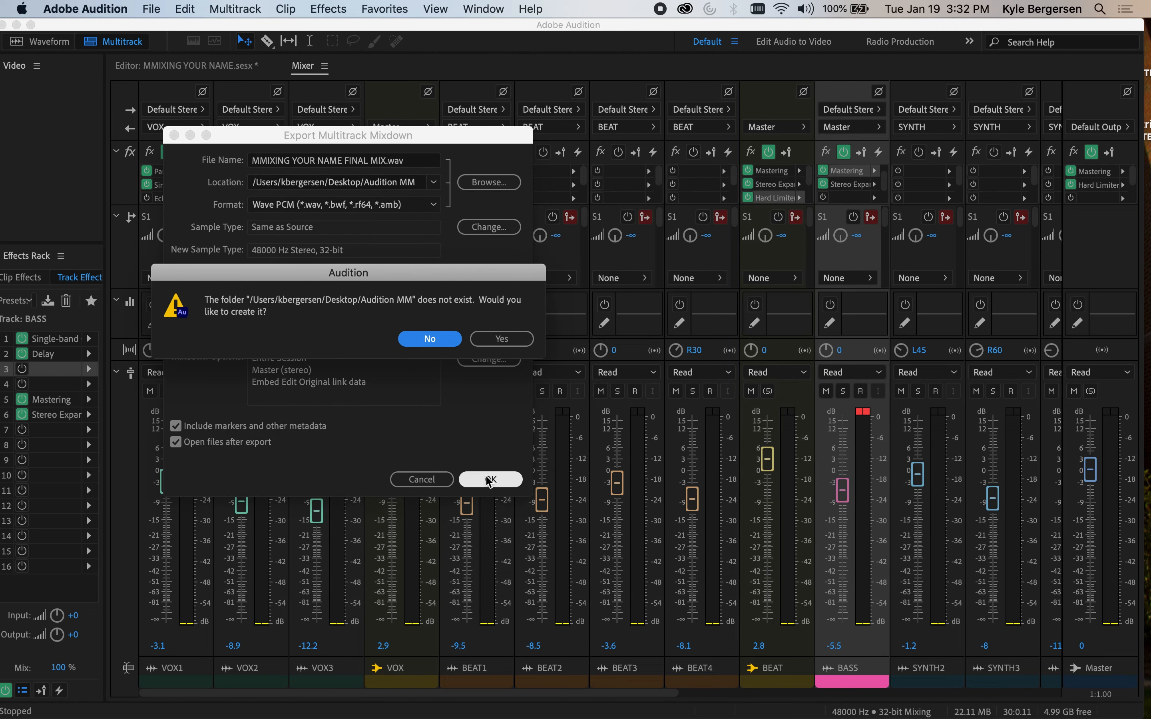
click(499, 340)
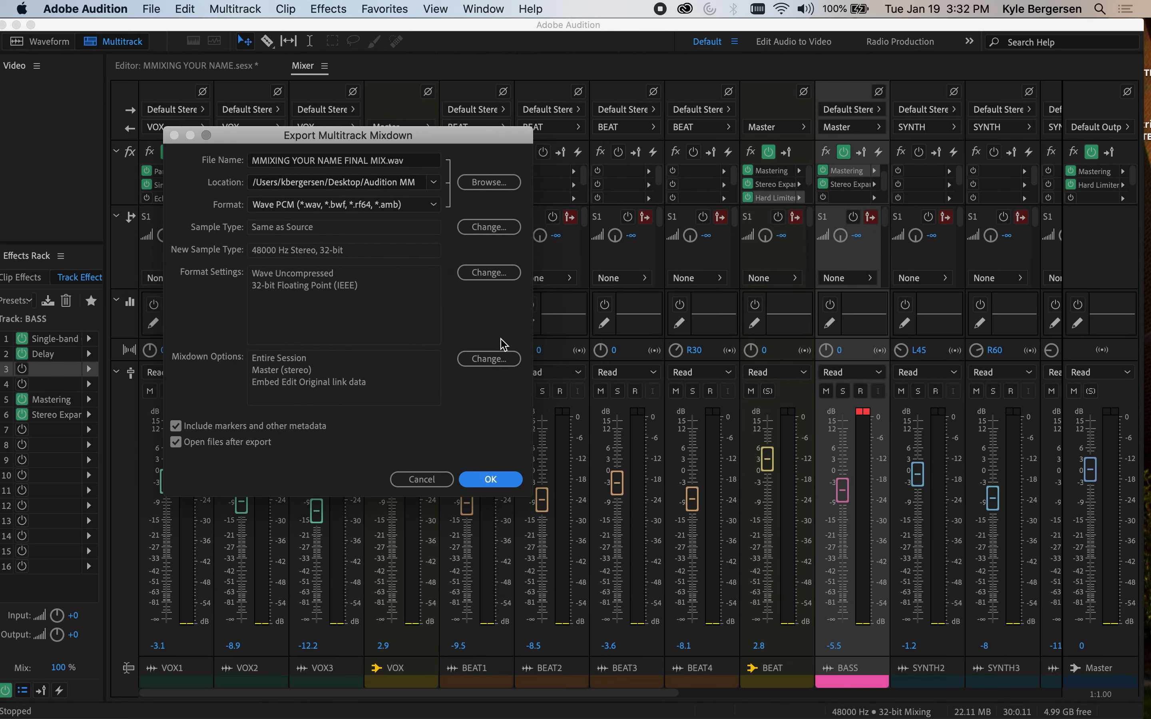